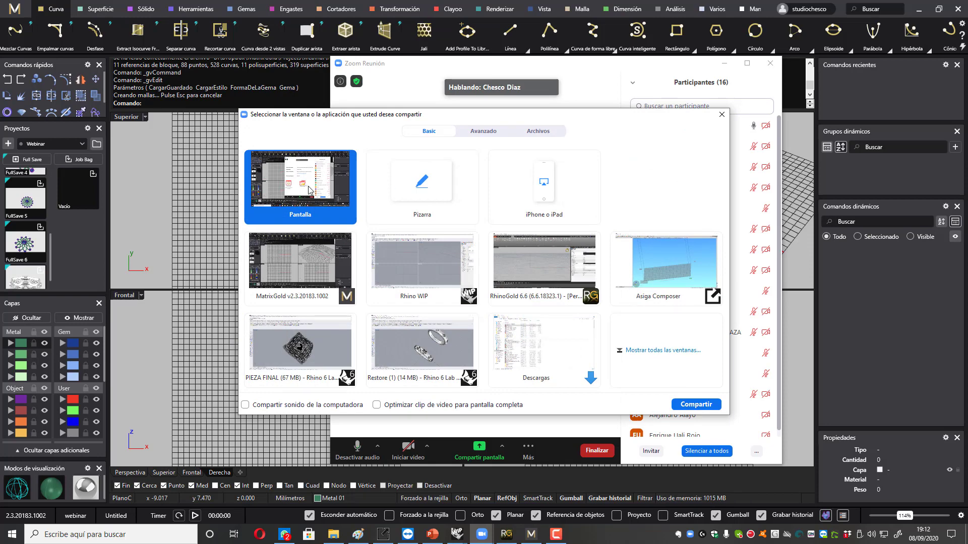
Share the whole screen in the Zoom meeting and switch to the Rhino WIP window.
left_click(696, 405)
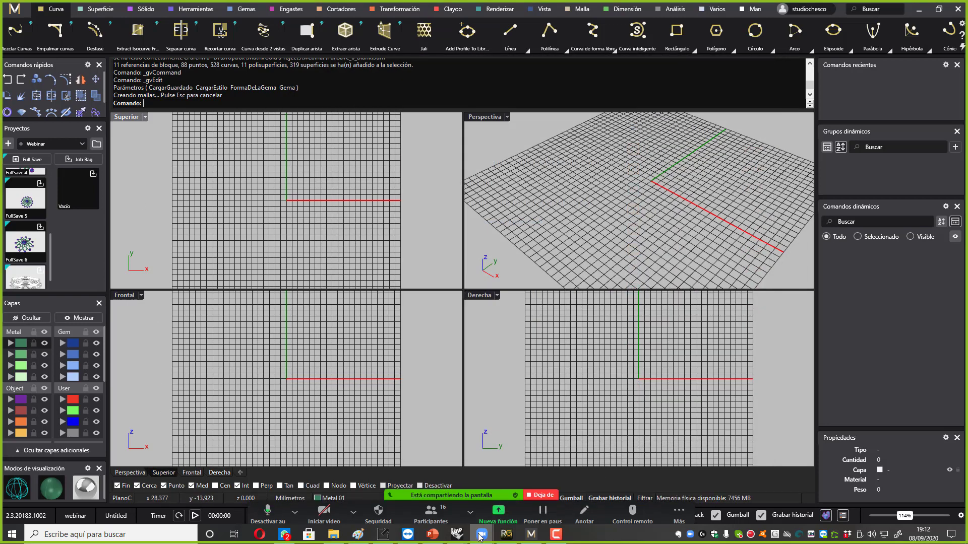
mouse_move(459, 542)
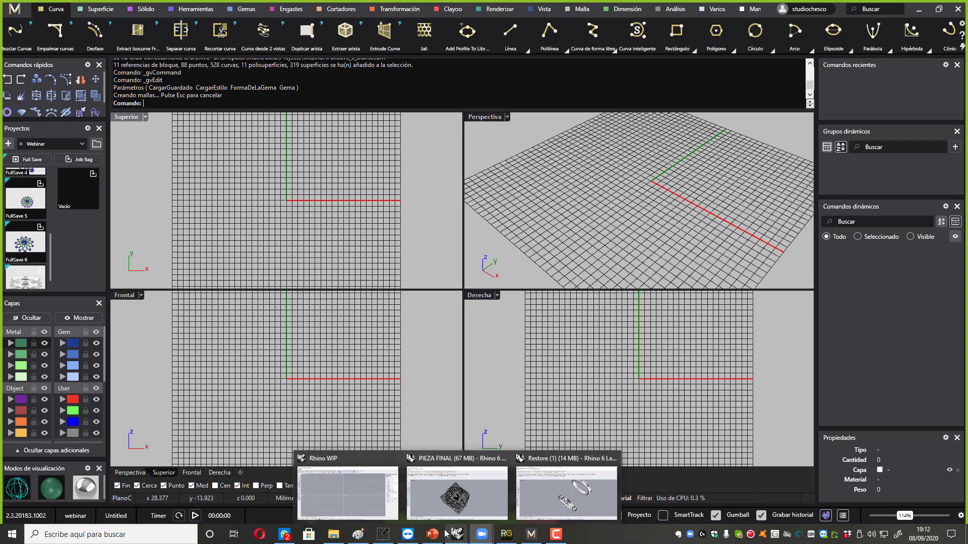
left_click(368, 511)
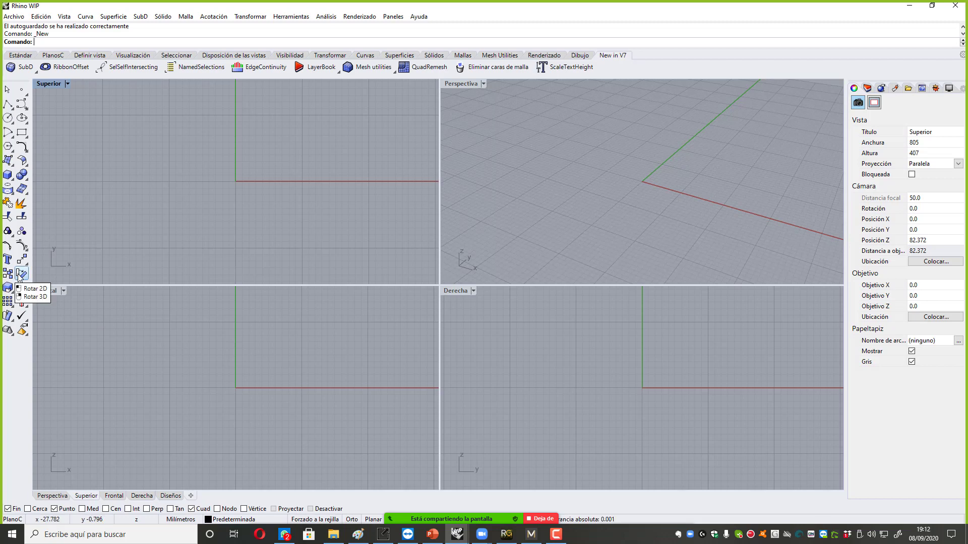
Draw a 17.85 mm diameter circle centred on the origin in the front view.
double_click(57, 290)
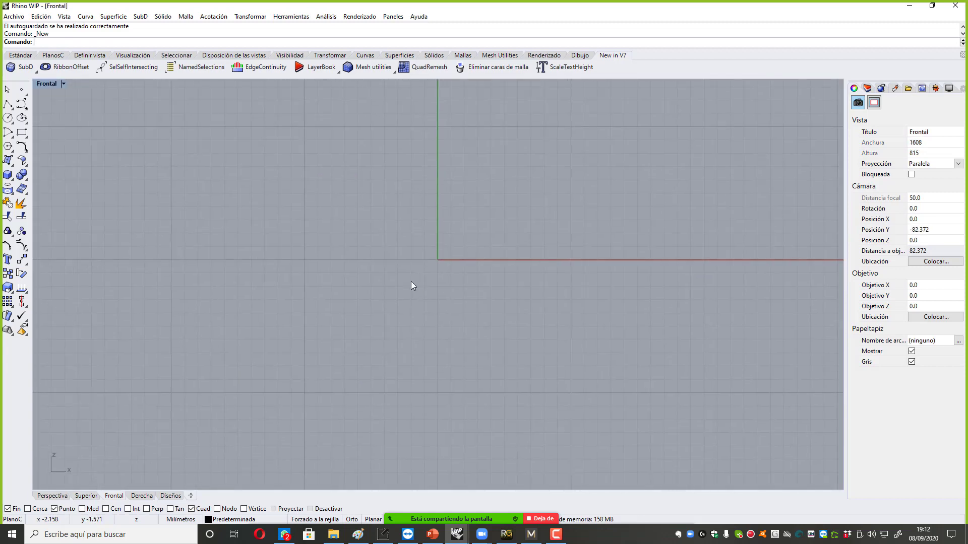
left_click(8, 118)
right_click_drag(434, 334, 394, 319)
type("0")
key("Return")
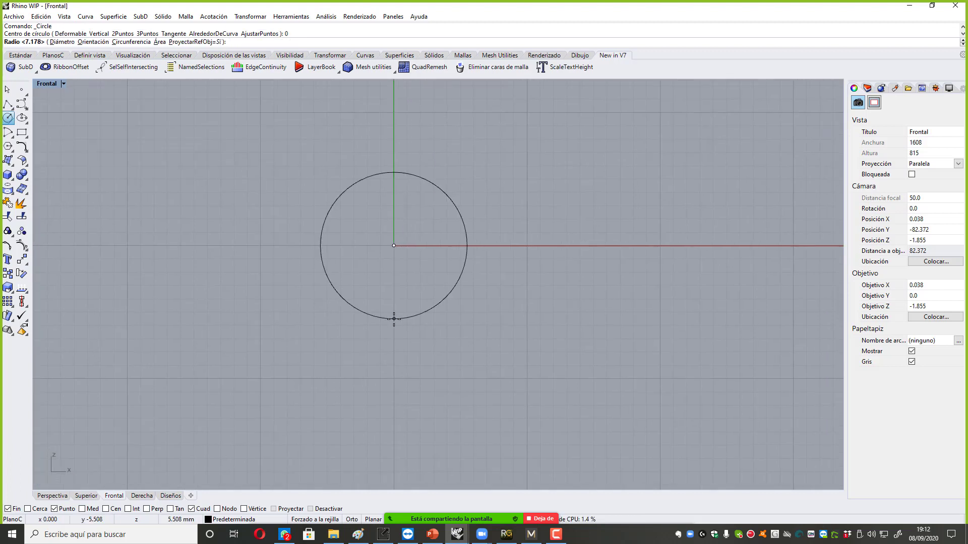
left_click(62, 42)
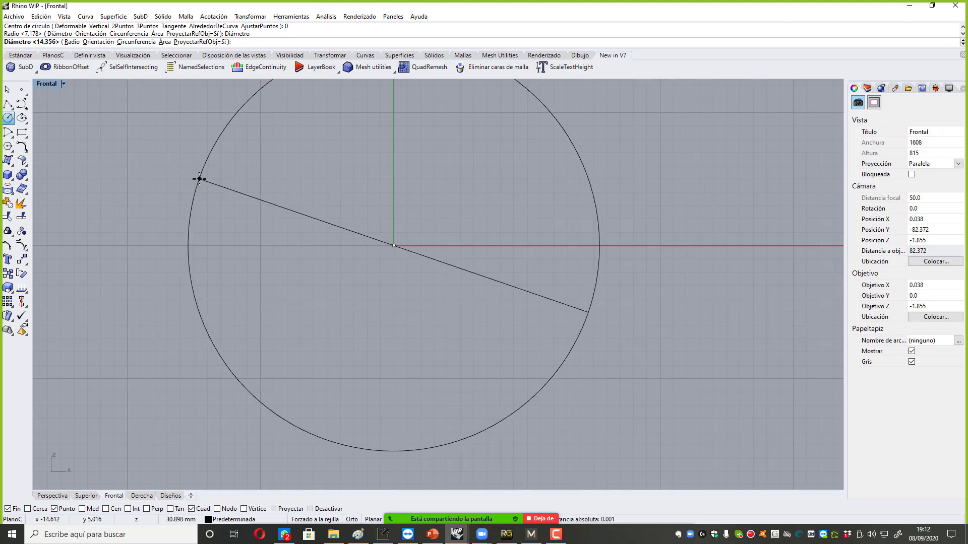
type("17.85")
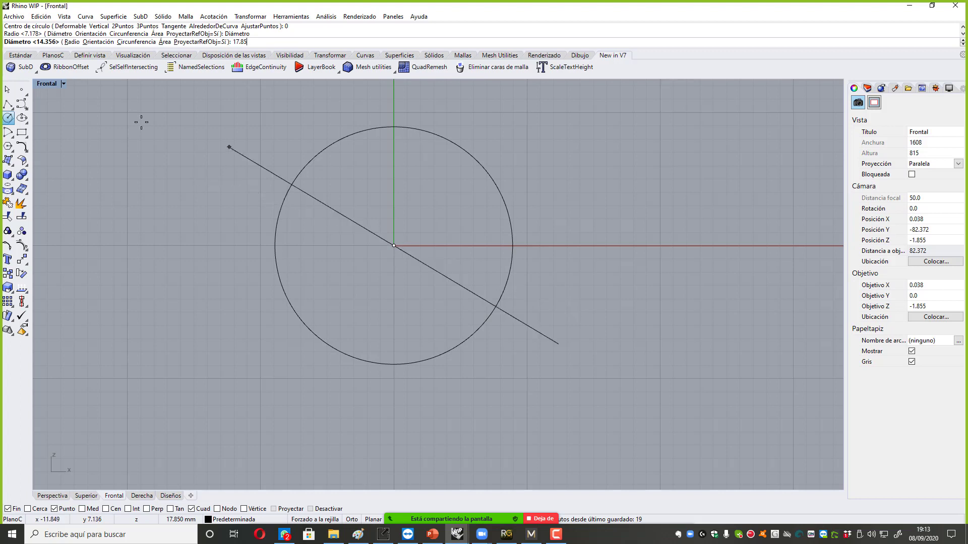
key("Return")
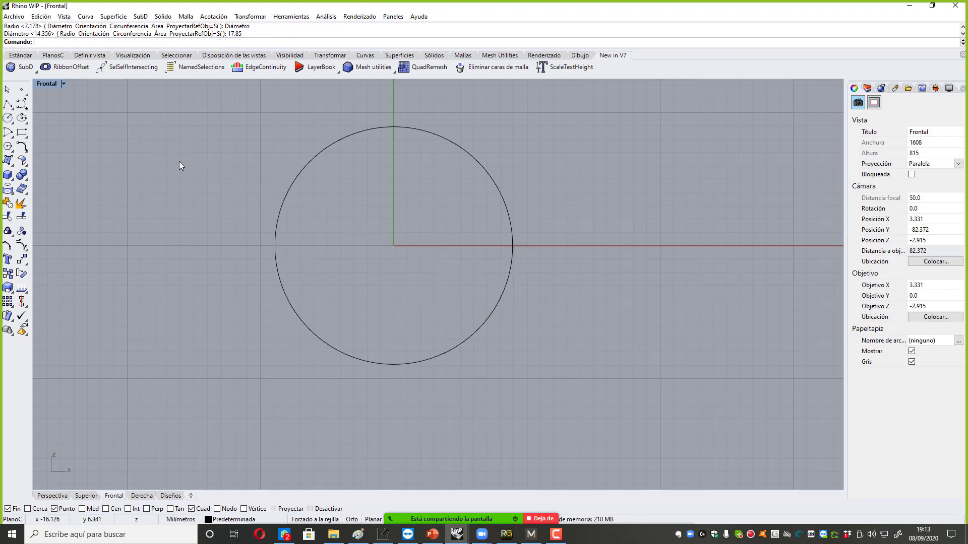
Draw an open half-gem profile above the circle with a polyline through 0,12, 1,12, about 1.49,11.38 and 0,10, using grid snap where needed.
right_click_drag(295, 143, 304, 183)
right_click_drag(456, 147, 457, 178)
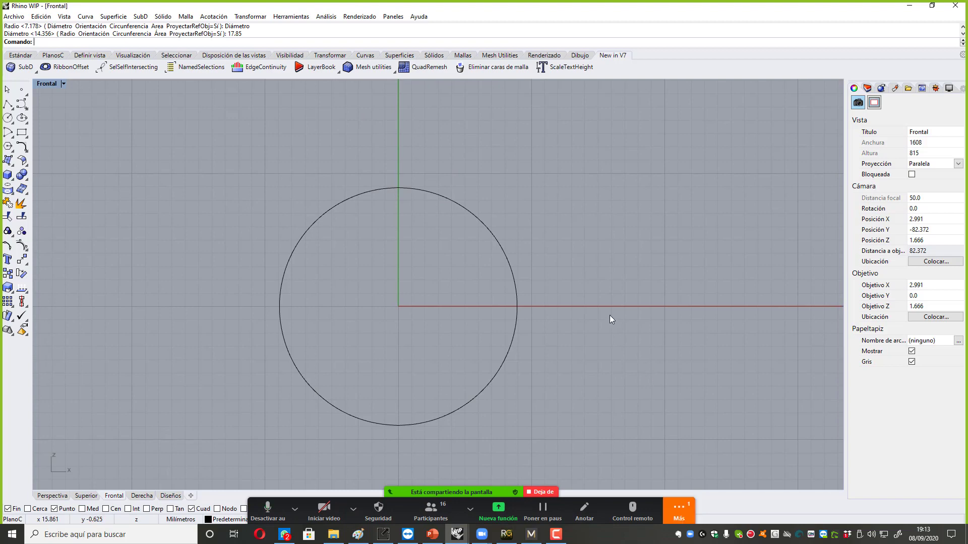
left_click(7, 107)
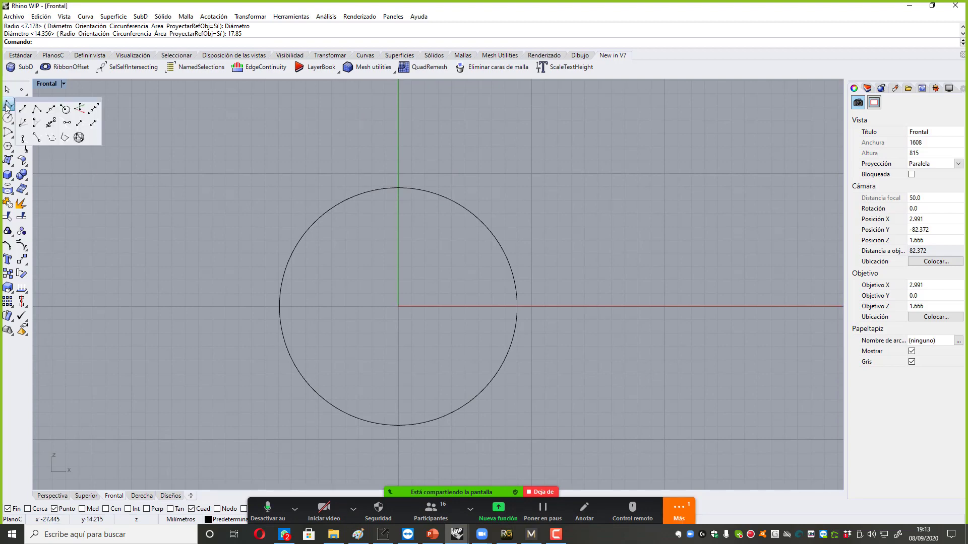
left_click(36, 109)
scroll(346, 171, "up", 3)
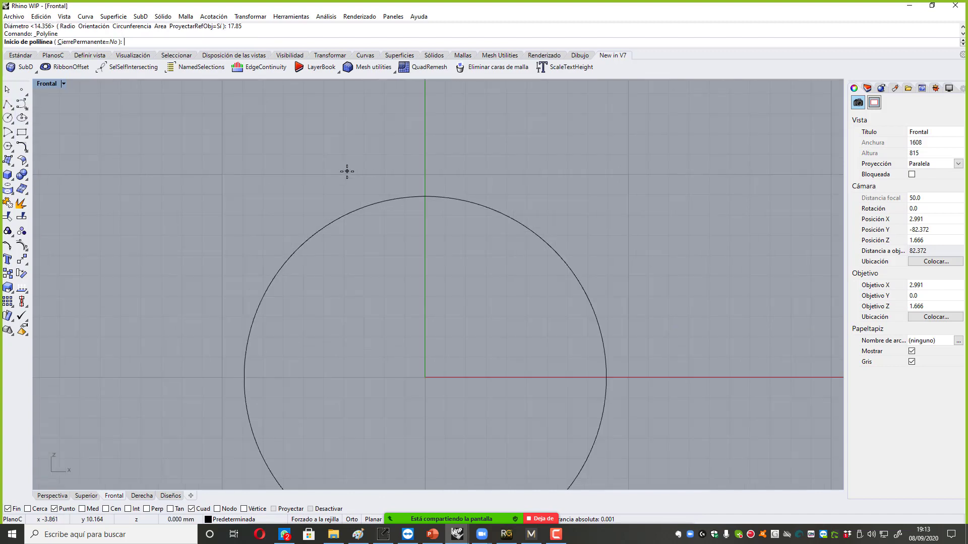
left_click(316, 519)
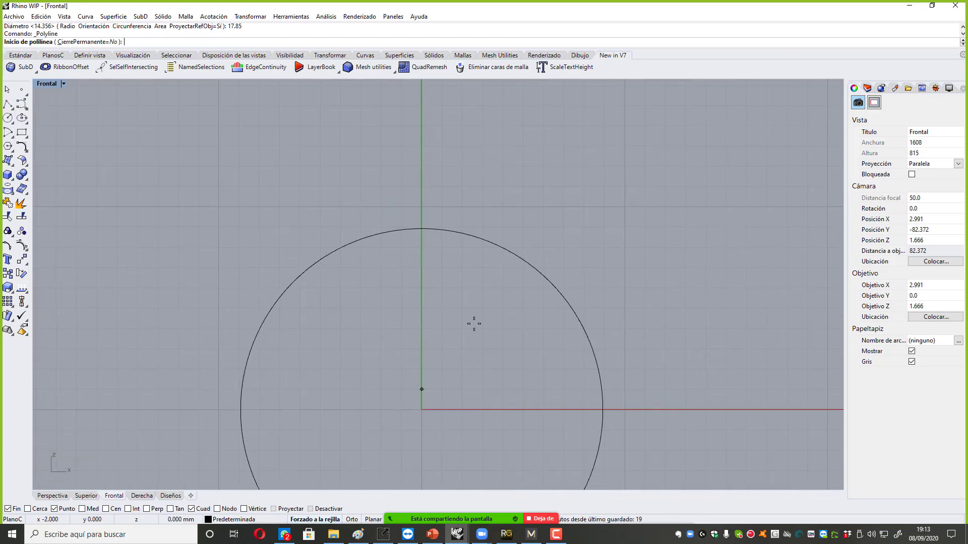
left_click(421, 166)
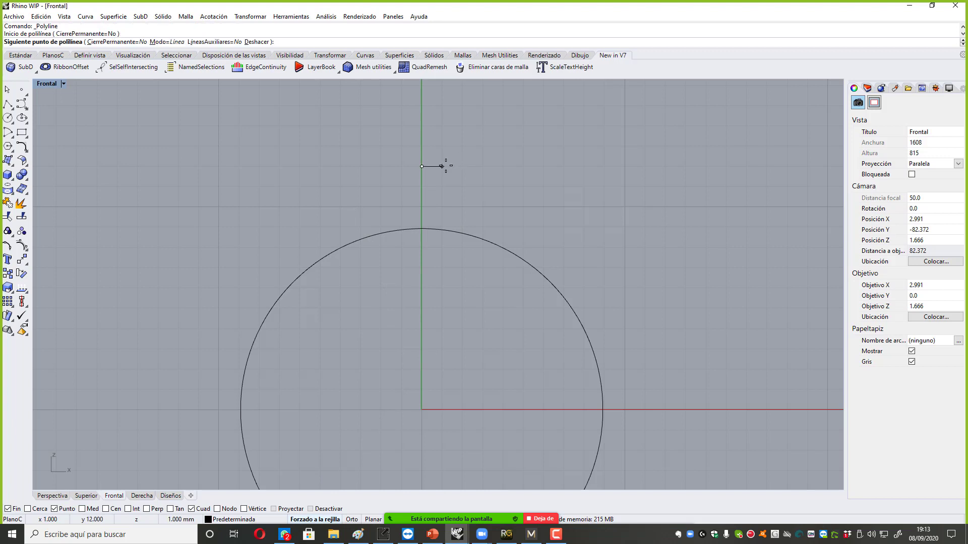
left_click(441, 166)
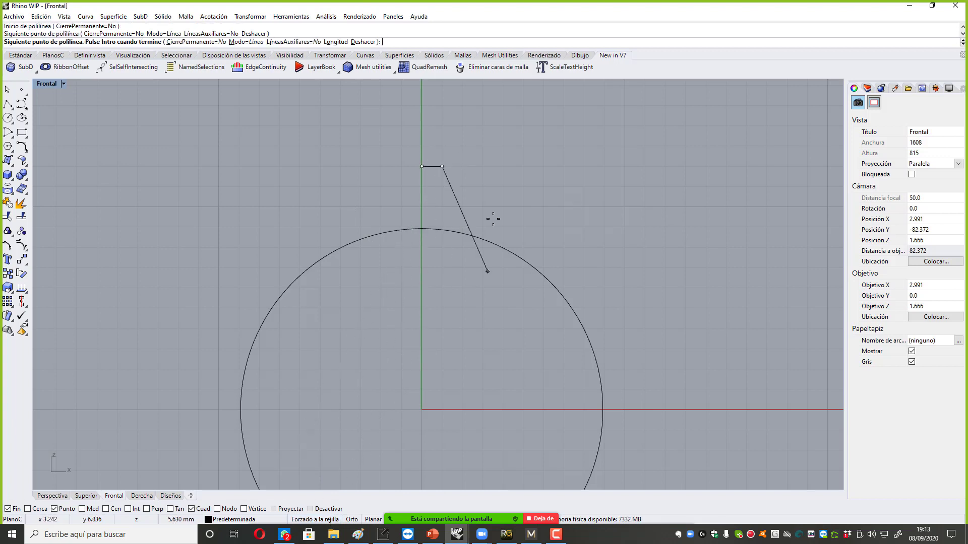
scroll(450, 174, "up", 3)
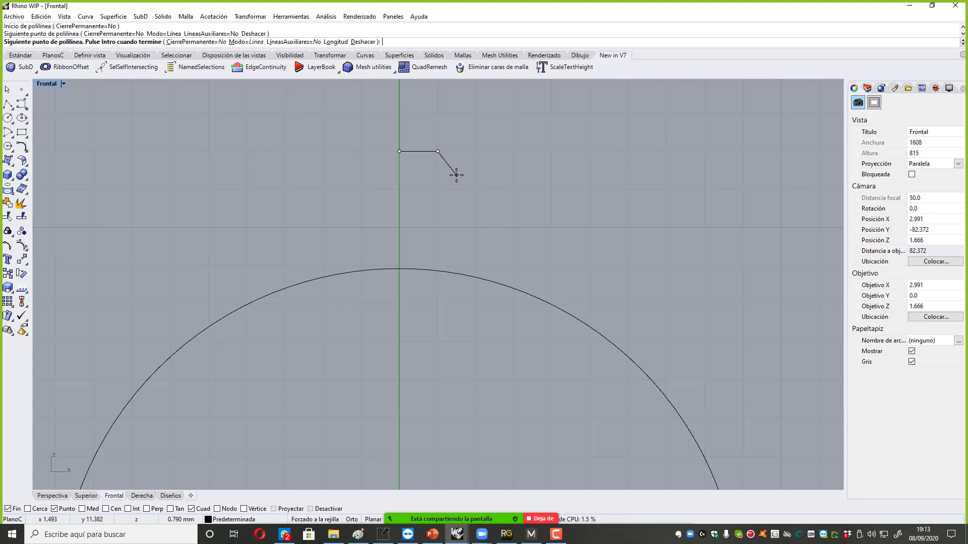
left_click(456, 175)
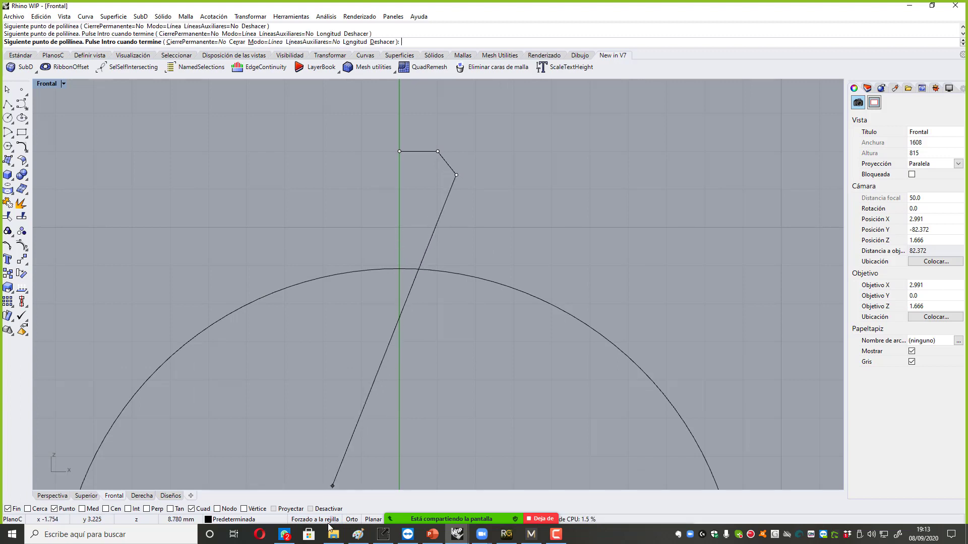
left_click(399, 227)
key("Return")
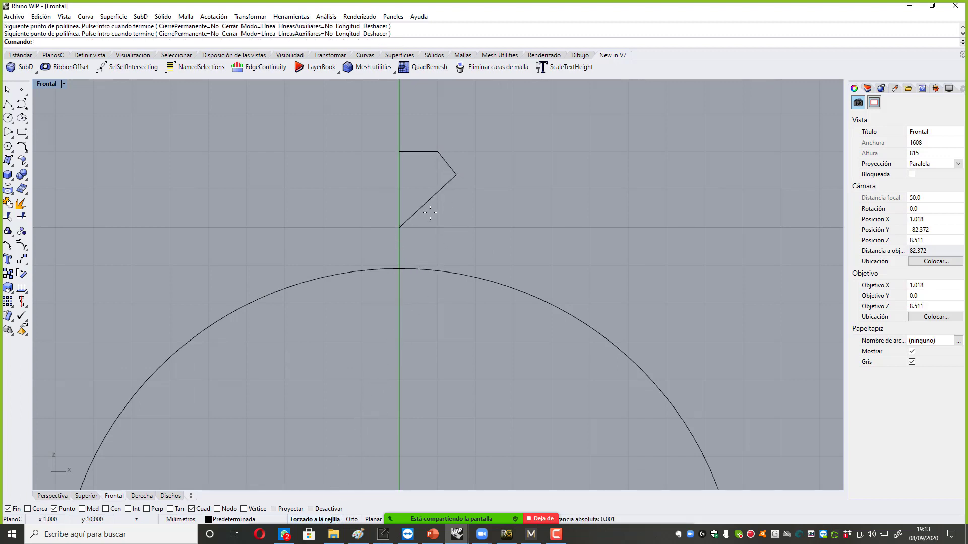
Revolve the half-gem profile a full 360° about the vertical axis through the origin.
left_click_drag(434, 173, 434, 174)
scroll(494, 222, "down", 4)
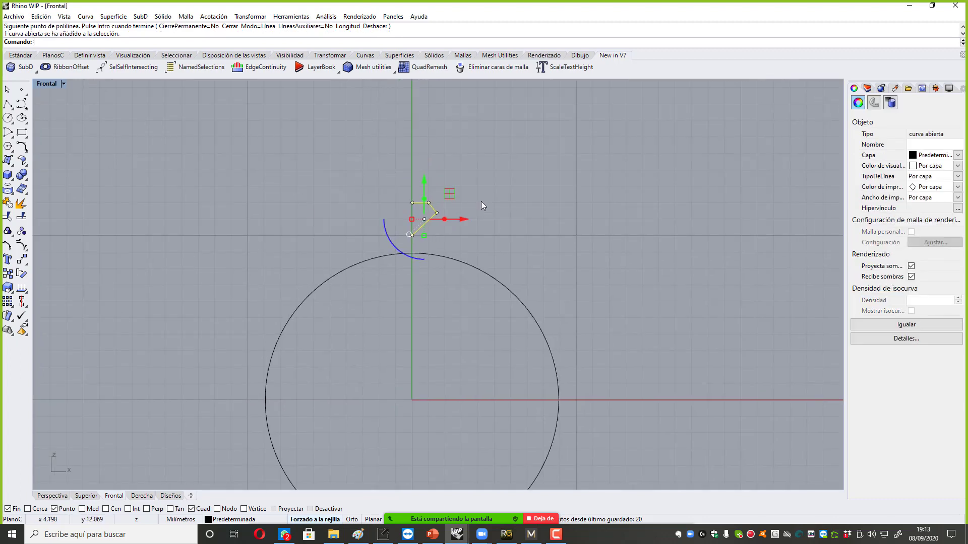
scroll(481, 201, "down", 2)
type("Revolucion")
key("Return")
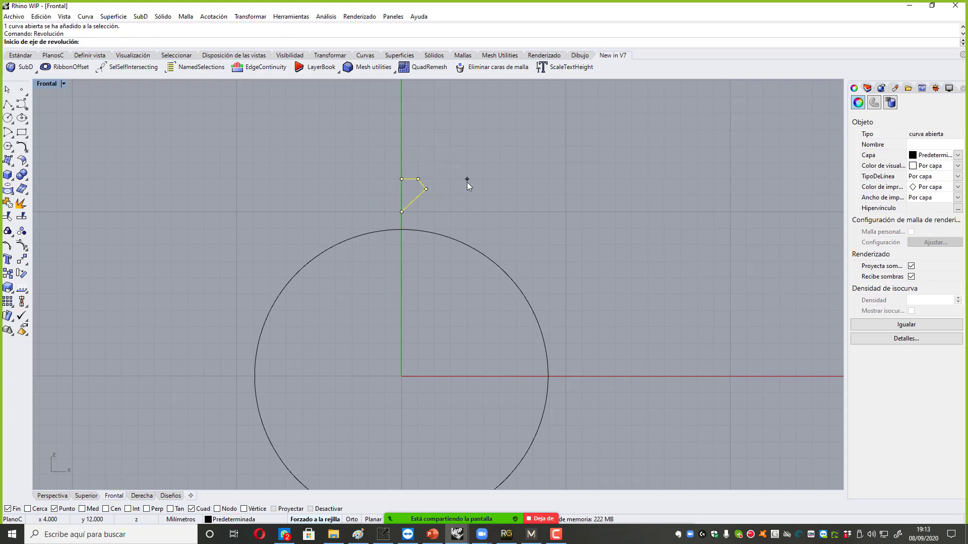
type("0")
key("Return")
left_click(394, 112)
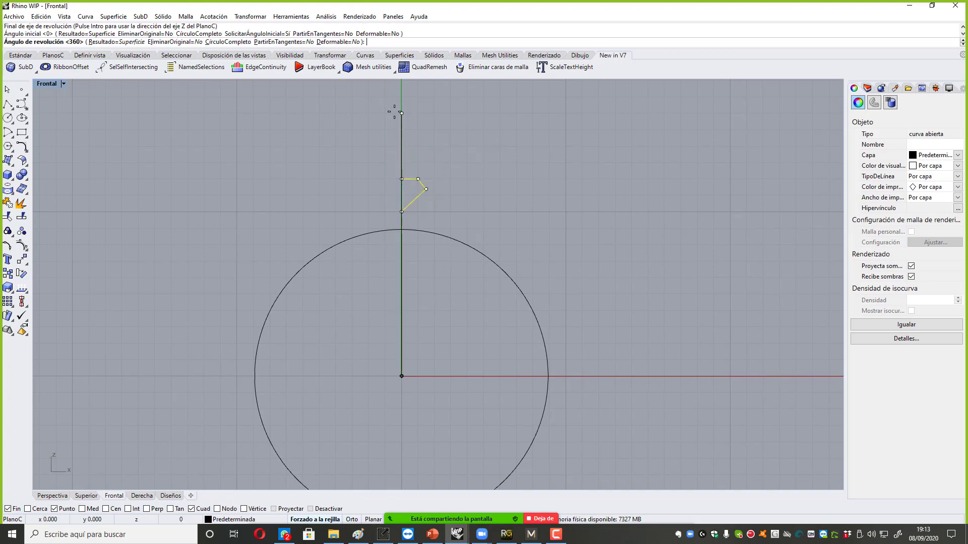
key("Return")
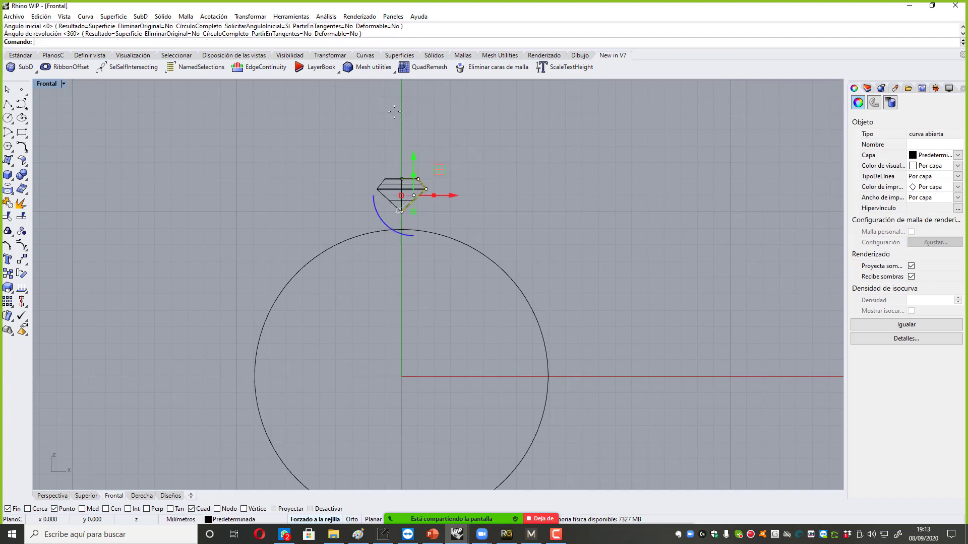
Set the perspective view to shaded display and inspect the revolved gem up close.
double_click(49, 84)
double_click(460, 84)
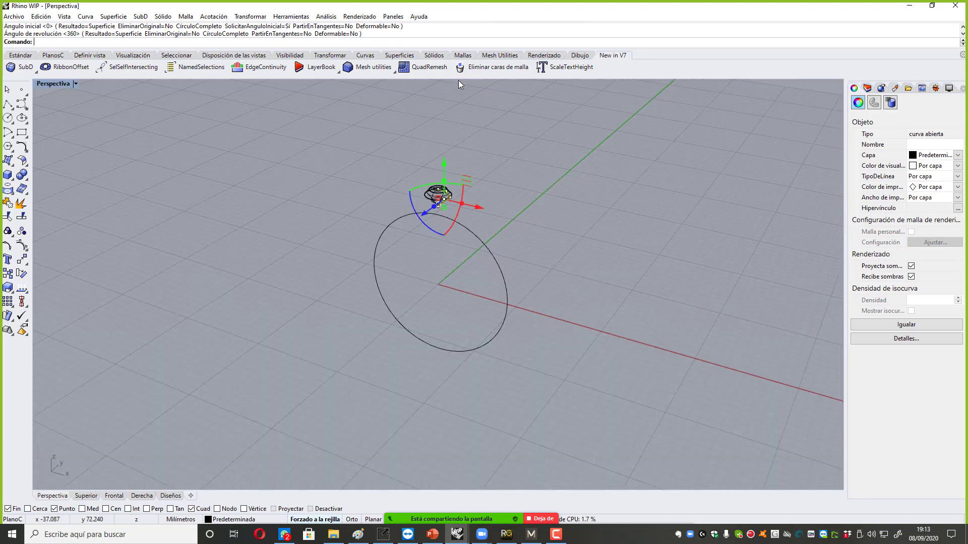
left_click(55, 86)
left_click(86, 135)
right_click_drag(509, 209, 464, 189)
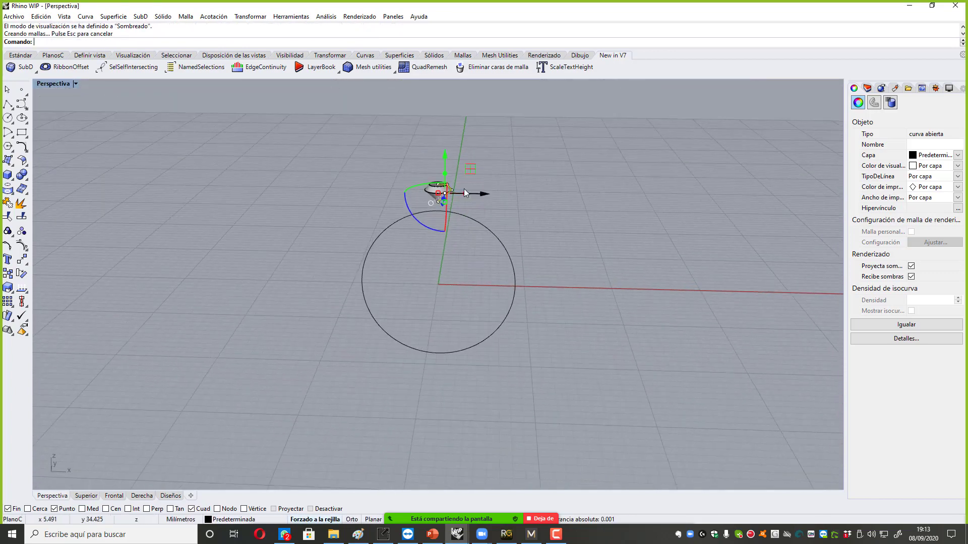
scroll(464, 189, "up", 10)
left_click(518, 126)
right_click_drag(534, 267, 460, 247)
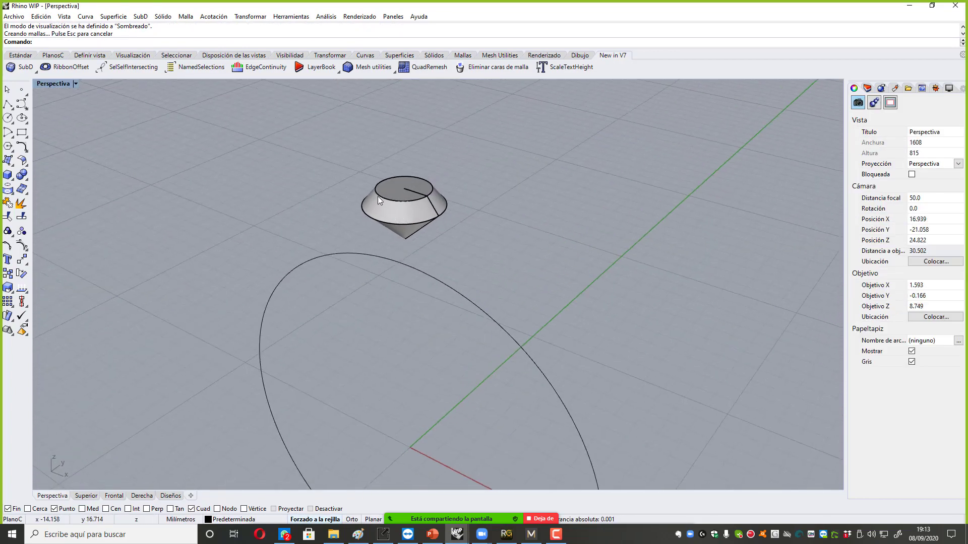
Draw a slanted prong line in the front view from 1,8 inside the ring circle to about 1.8,12.67, past the gem's girdle.
double_click(59, 83)
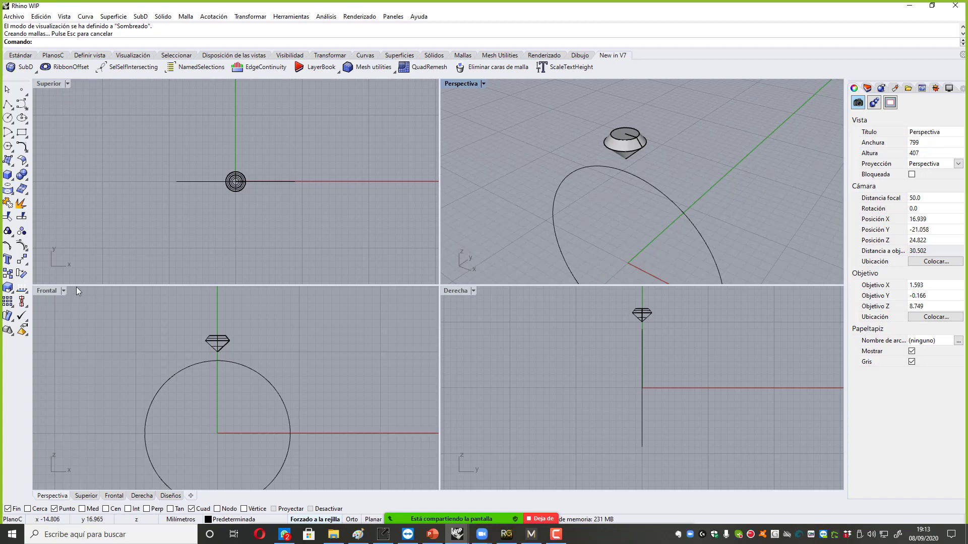
double_click(51, 290)
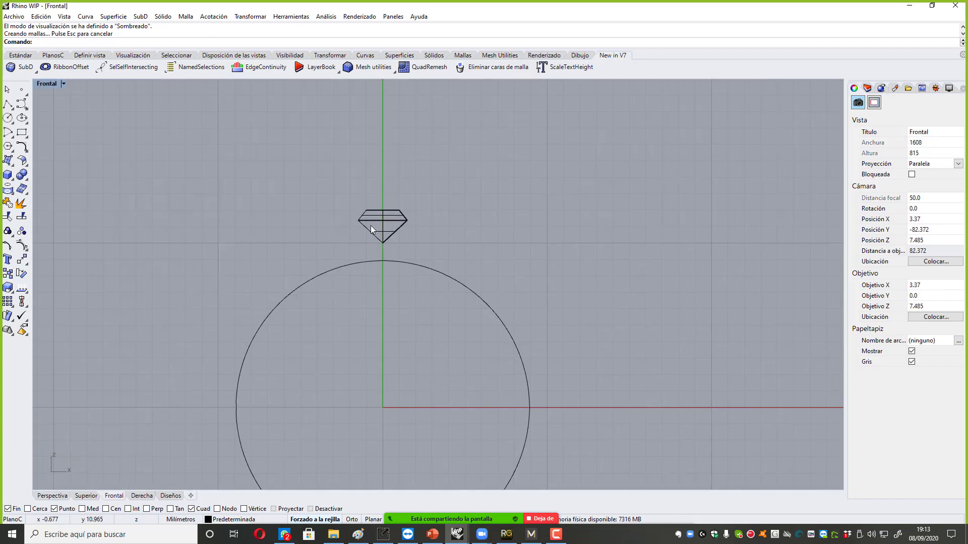
left_click(8, 104)
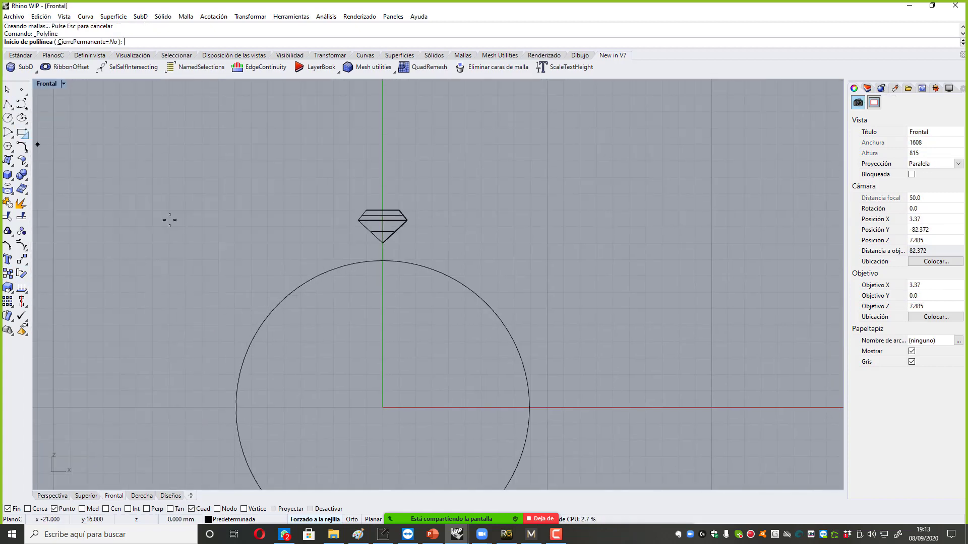
scroll(400, 273, "up", 2)
left_click(397, 277)
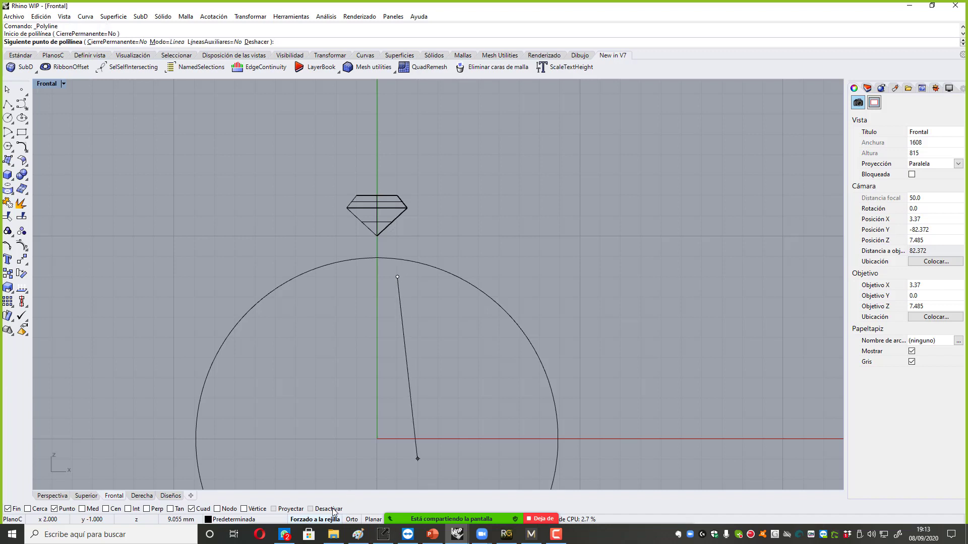
left_click(413, 182)
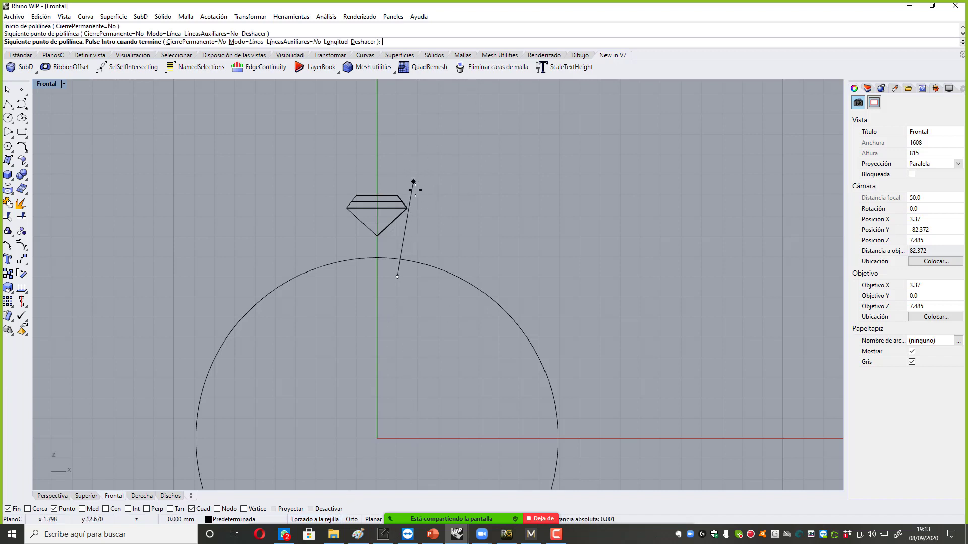
key("Return")
Create a pipe around the slanted prong line with a 0.4 mm radius at both ends.
left_click(410, 213)
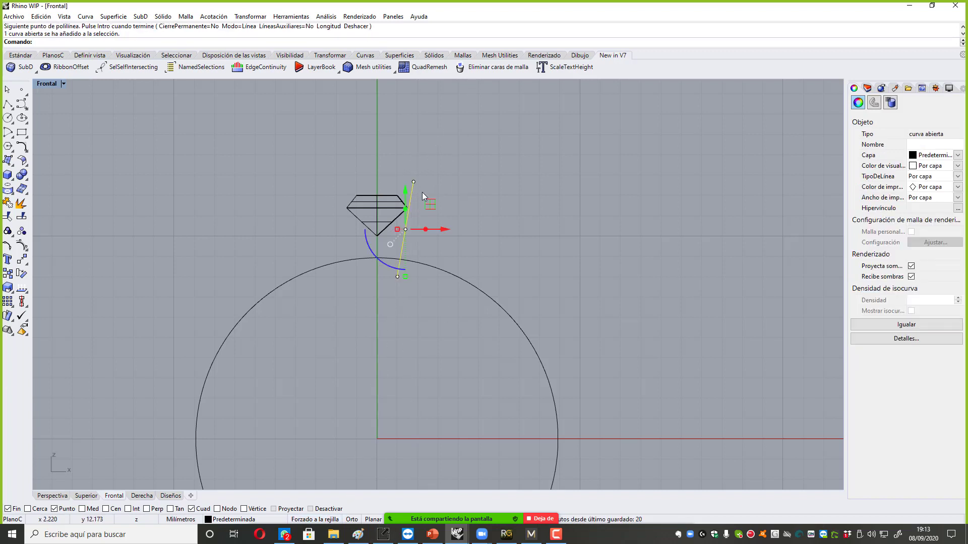
type("Tubería")
key("Return")
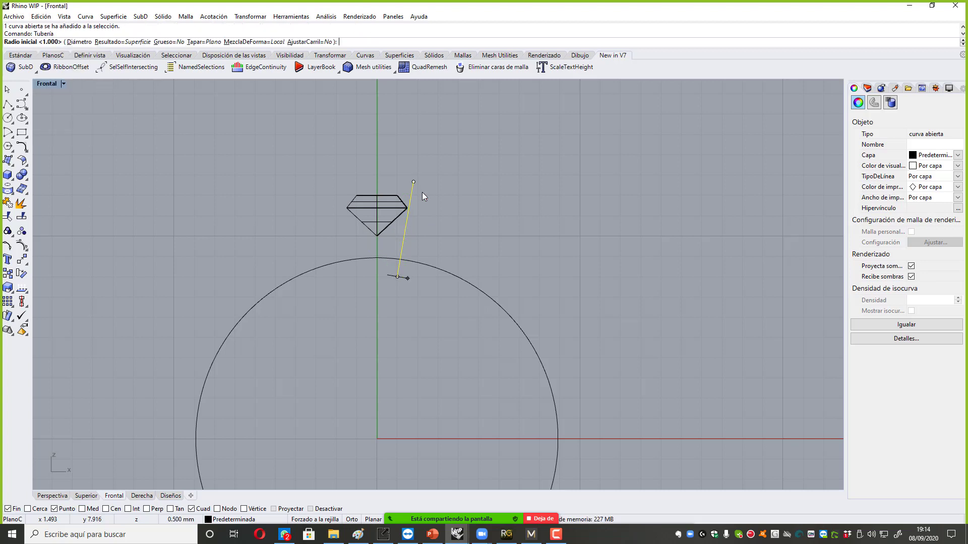
type("0.")
type("3")
type("4")
key("Return")
key("Return")
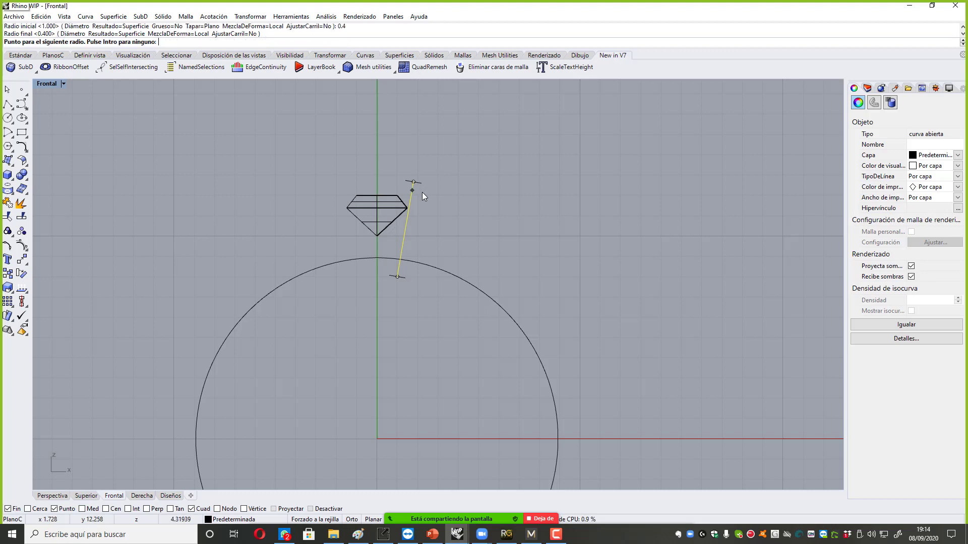
key("Return")
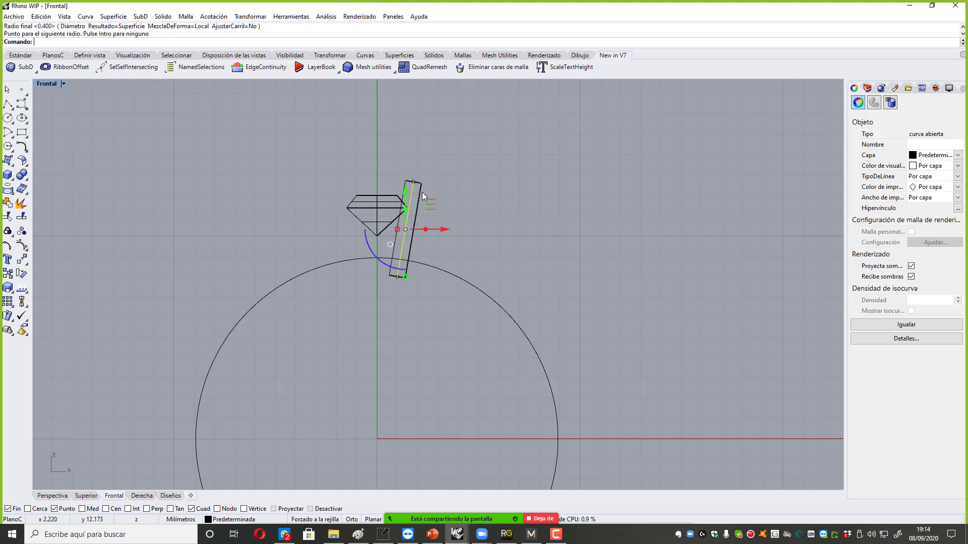
Rotate the pipe prong 45° about the origin in the top view.
double_click(51, 89)
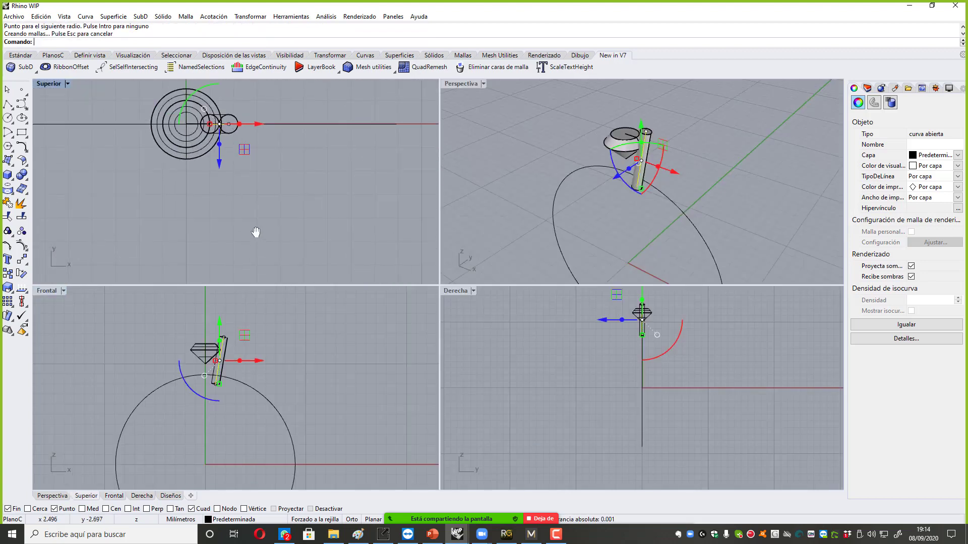
left_click(251, 202)
type("rotar")
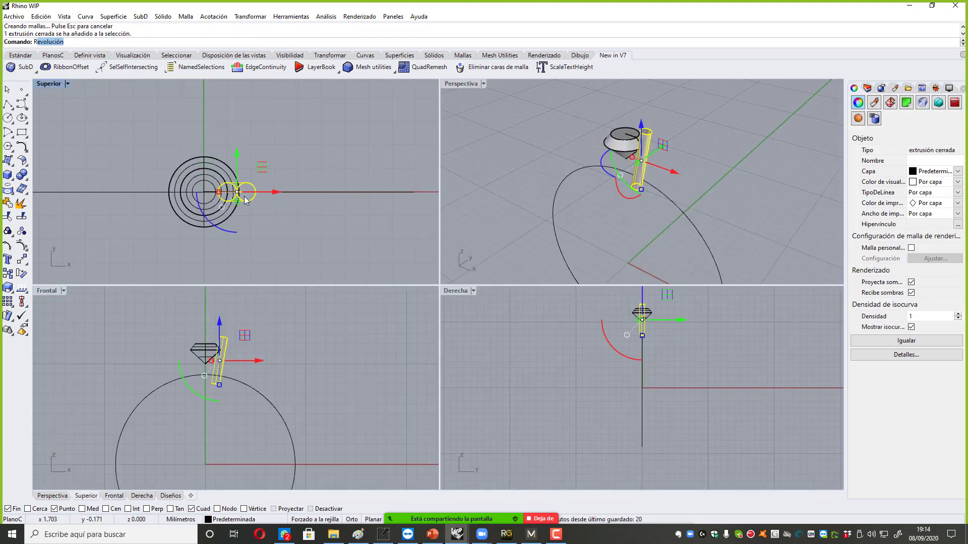
key("Return")
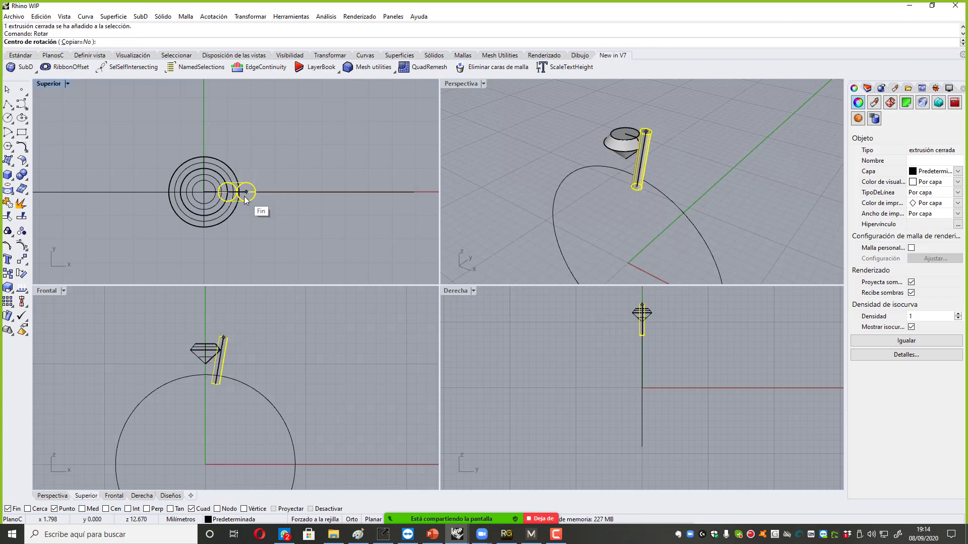
left_click(245, 200)
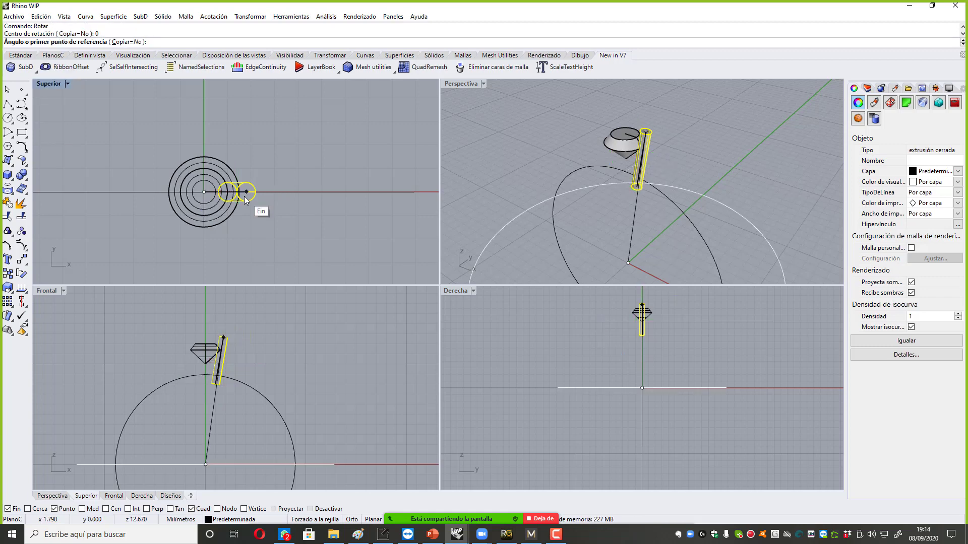
key("Return")
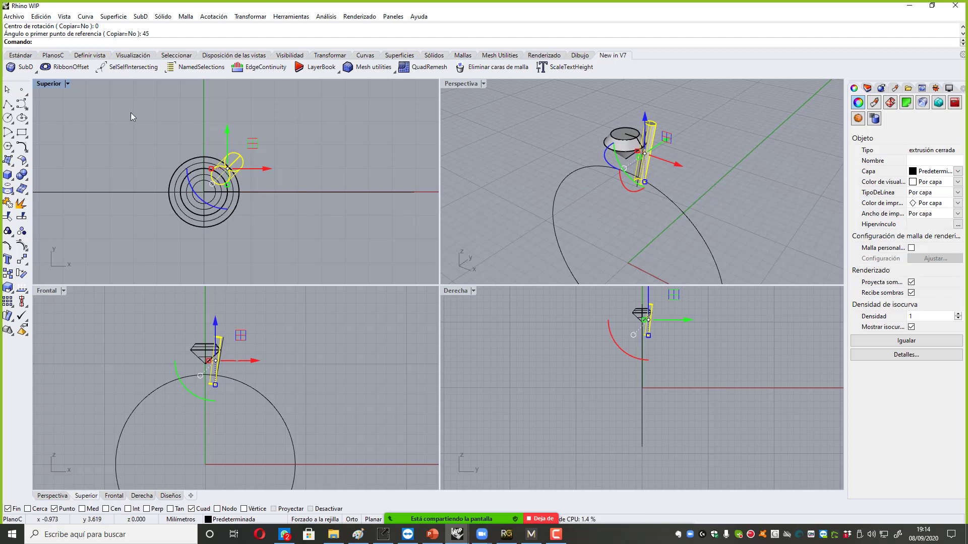
Create a polar array of the rotated prong around the origin with 4 elements over 360°.
right_click_drag(186, 167, 222, 154)
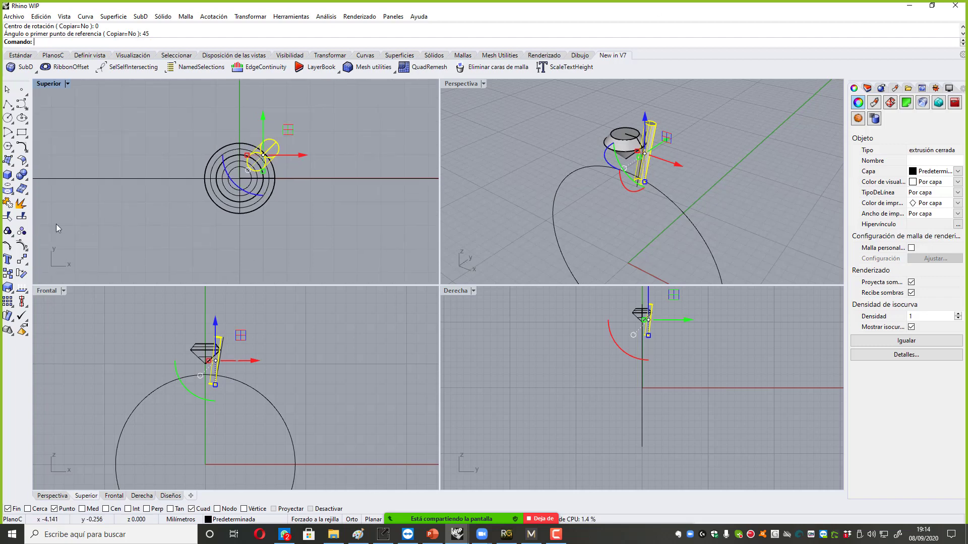
left_click(18, 258)
left_click(51, 292)
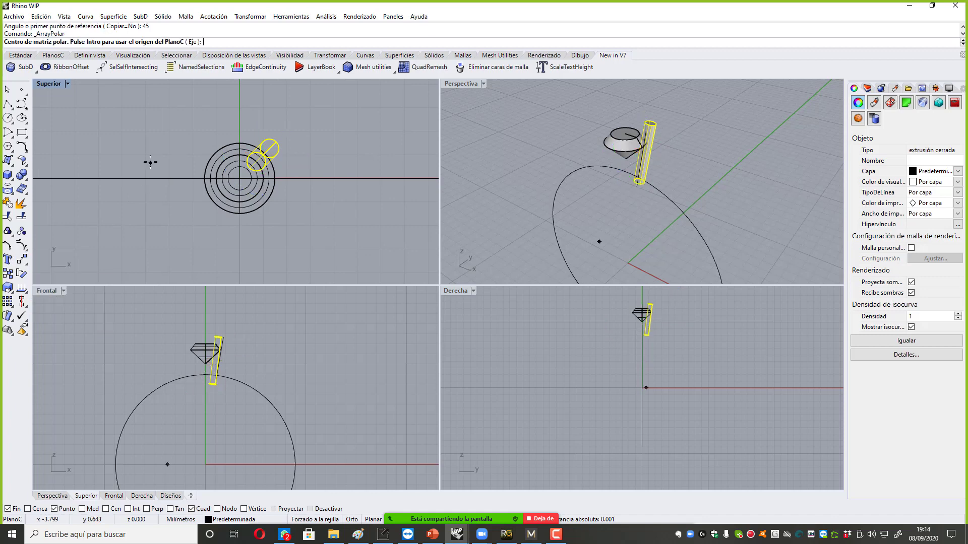
type("0")
key("Return")
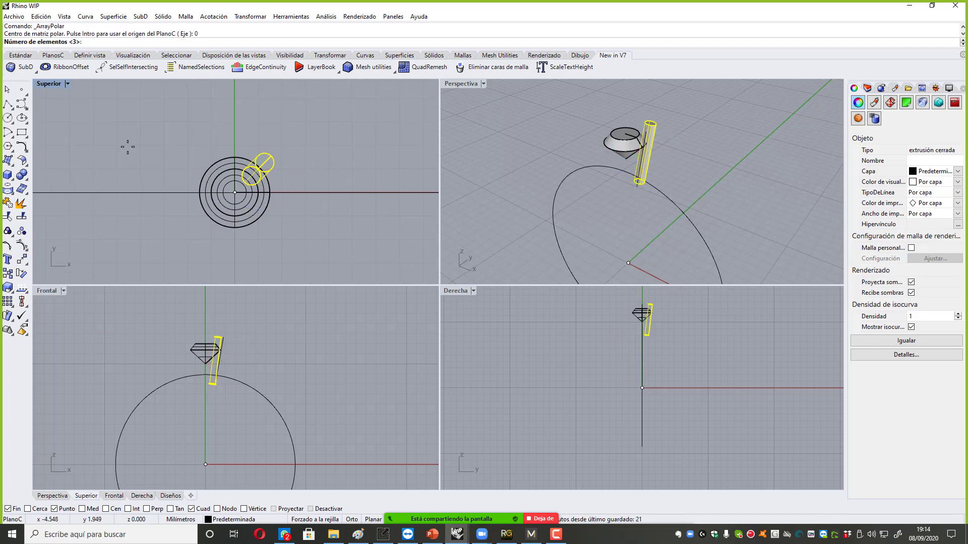
type("4")
key("Return")
key("Return")
key("Return")
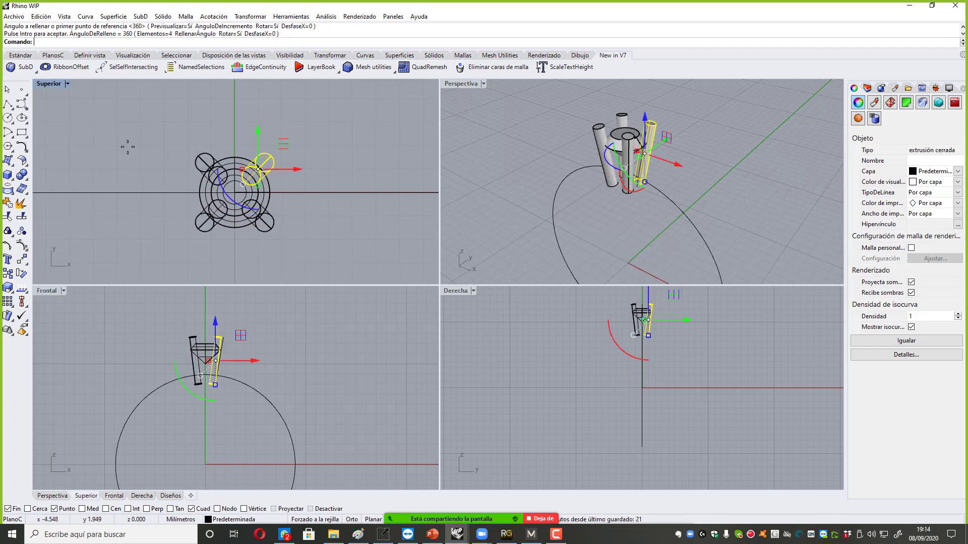
Draw a narrow upright rectangle in the front view over the right prong, from beside the gem's tip to just inside the ring circle.
left_click(70, 321)
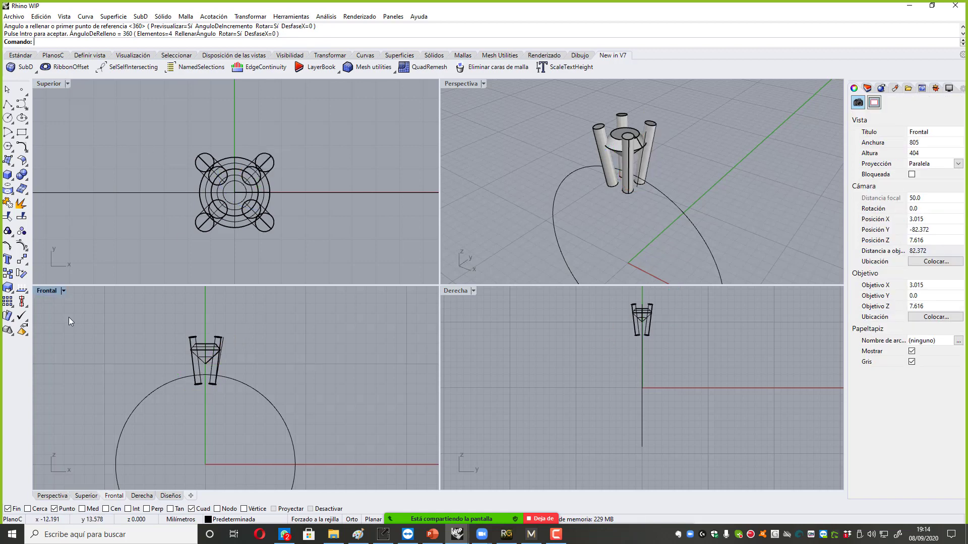
double_click(46, 292)
scroll(359, 259, "up", 3)
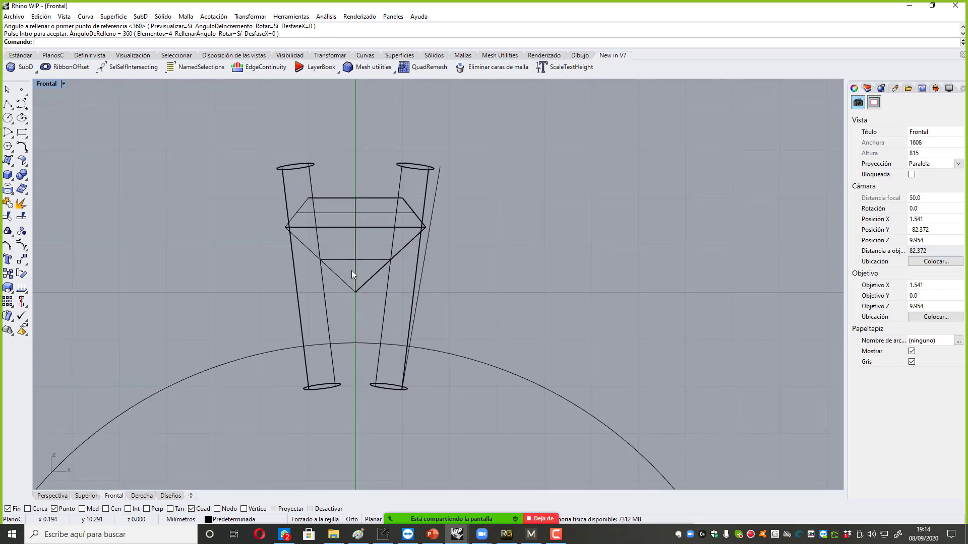
left_click(22, 132)
scroll(408, 292, "up", 4)
right_click_drag(408, 291, 432, 266)
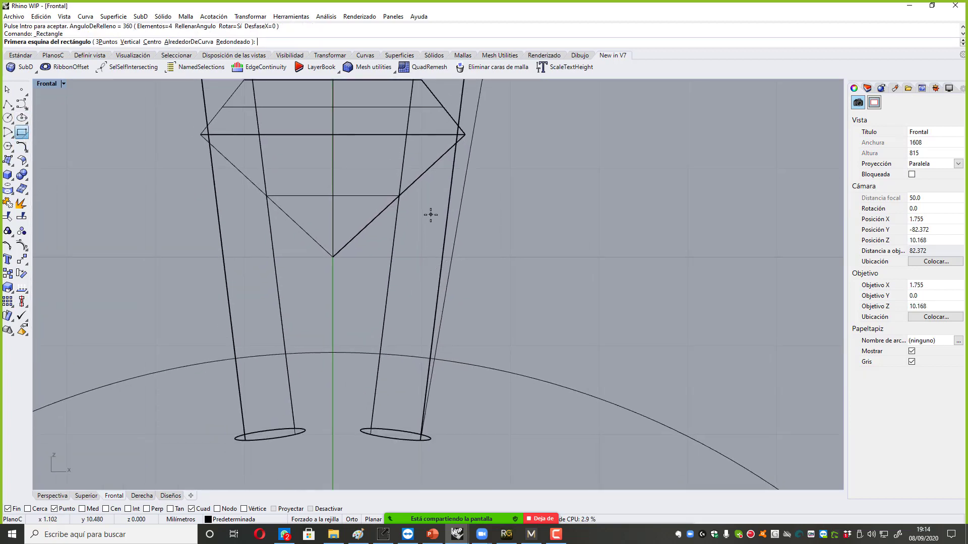
left_click(436, 220)
right_click_drag(403, 357, 447, 277)
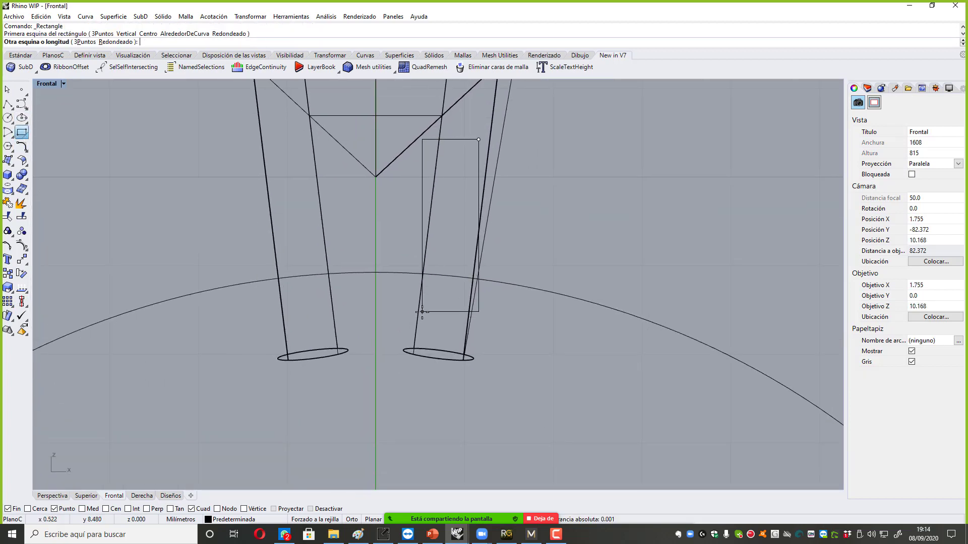
left_click(424, 311)
left_click(431, 311)
Slant the rectangle by shifting its two lower corner points inward, then move the whole profile slightly outward to follow the prong.
right_click_drag(449, 311, 450, 293)
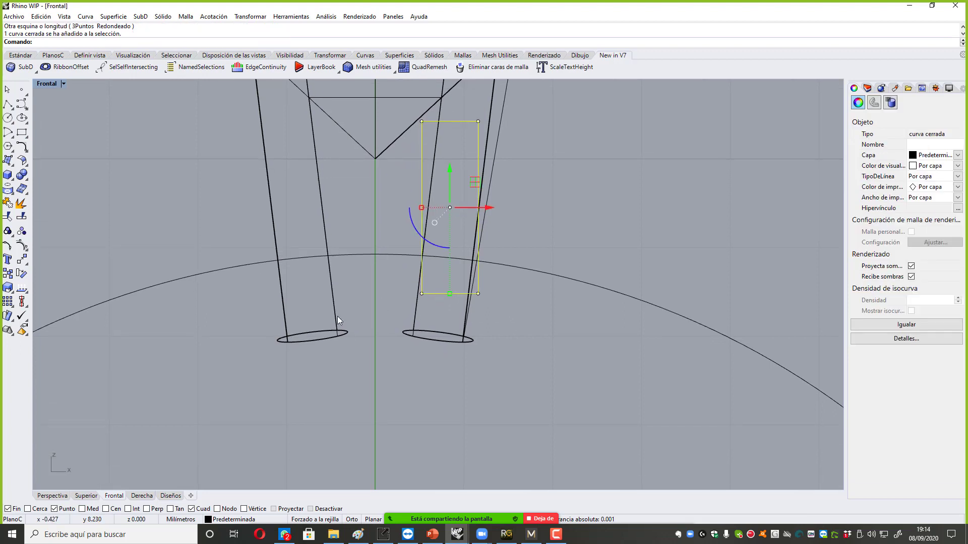
left_click_drag(368, 305, 470, 293)
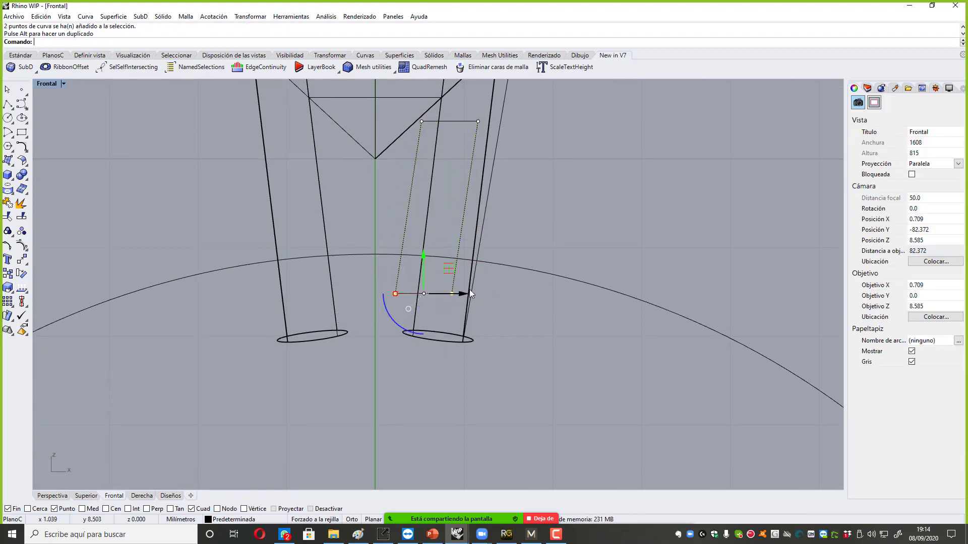
left_click(461, 229)
left_click(483, 256)
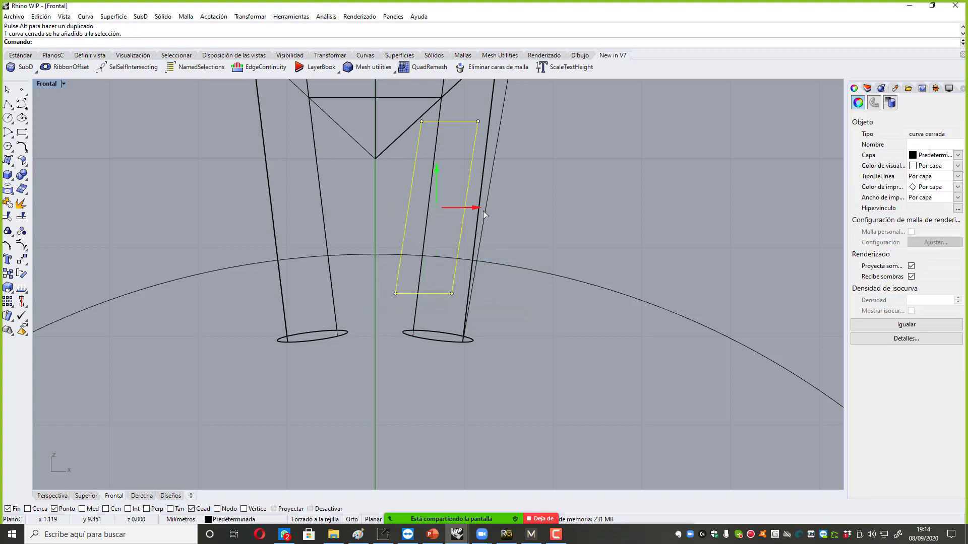
left_click_drag(474, 208, 483, 212)
scroll(476, 264, "down", 10)
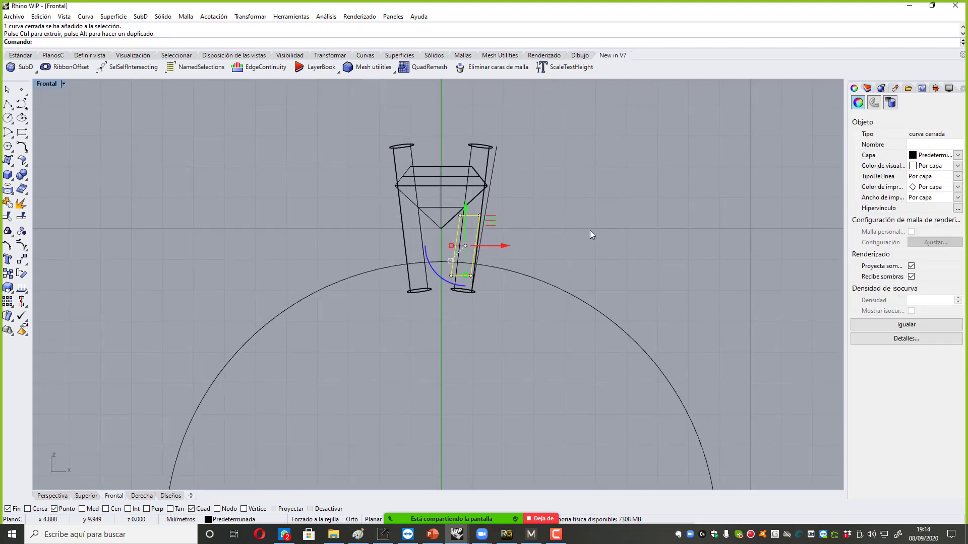
Revolve the slanted profile a full 360° about the vertical axis through the origin to form the basket under the gem.
type("Revo")
key("Return")
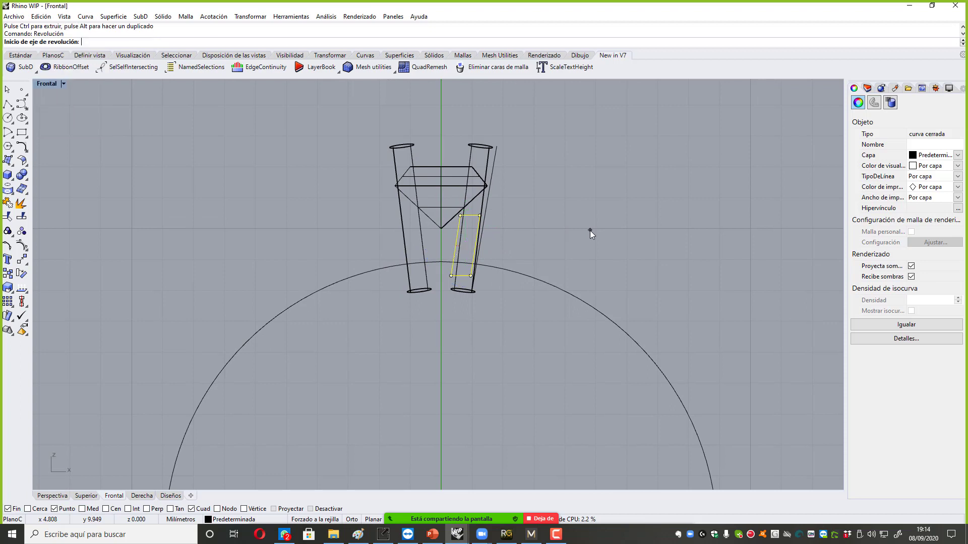
type("0")
key("Return")
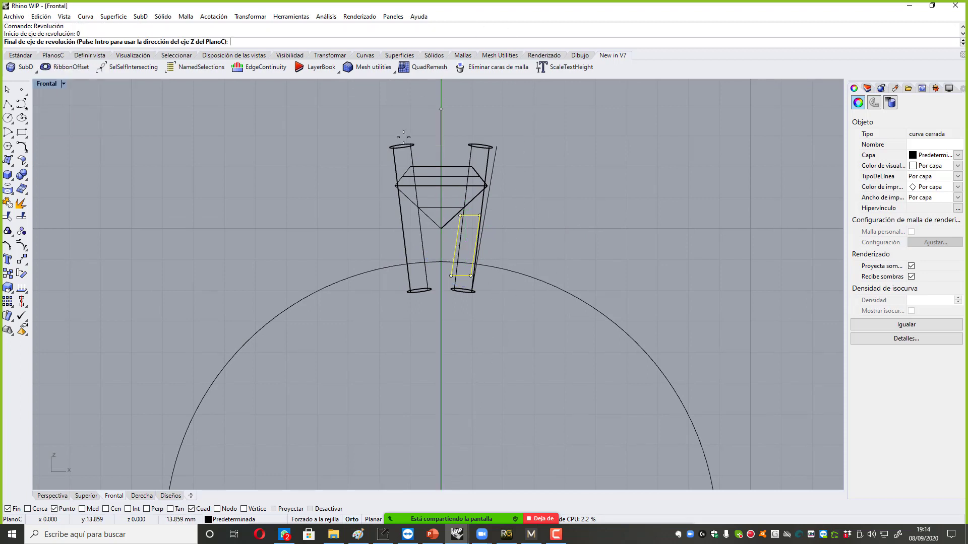
left_click(423, 124)
key("Return")
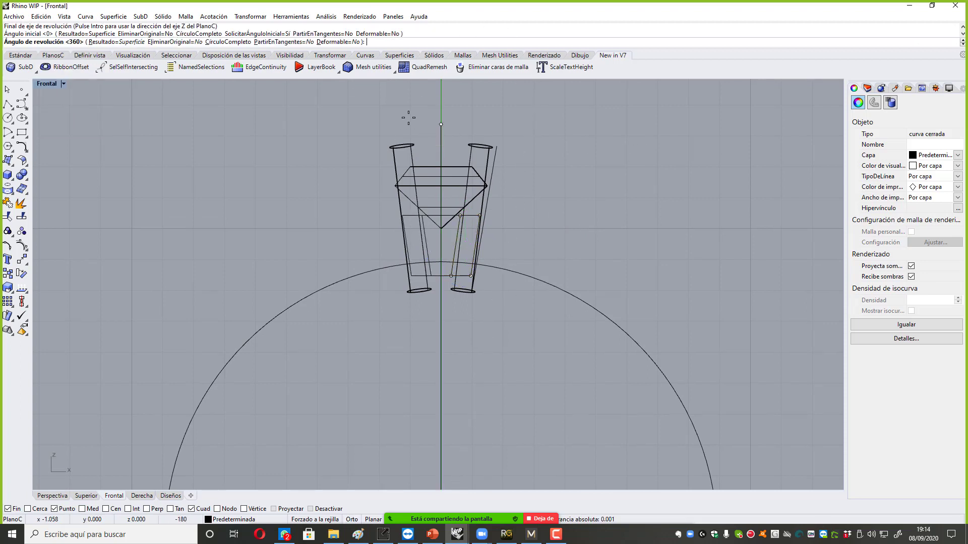
key("Return")
left_click(278, 124)
Extrude the ring circle along the finger axis to both sides in the perspective view, forming a wide cylinder that passes under the setting.
double_click(44, 85)
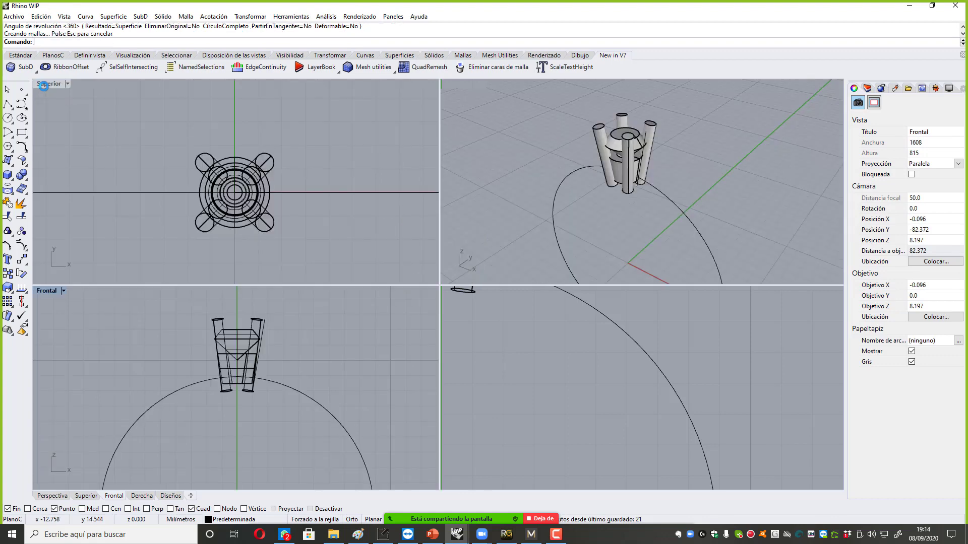
double_click(458, 83)
right_click_drag(470, 188, 527, 197)
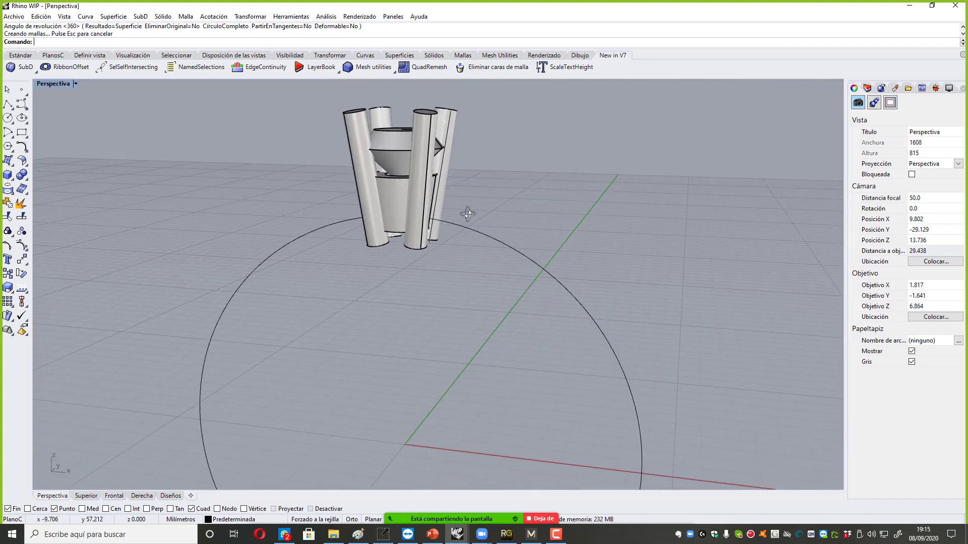
right_click_drag(468, 215, 485, 236)
left_click(485, 236)
right_click_drag(559, 228, 469, 298)
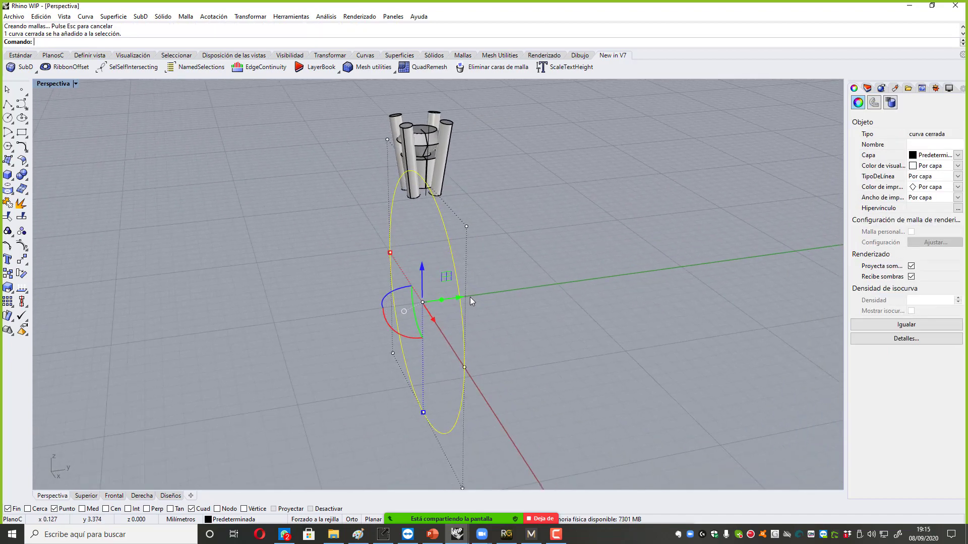
left_click_drag(440, 300, 579, 292)
left_click(551, 147)
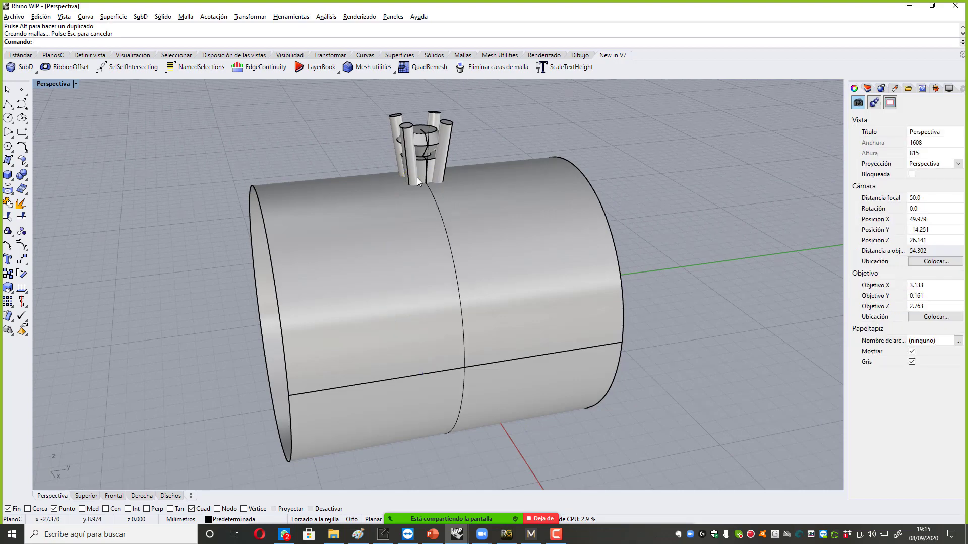
Subtract the ring cylinder from the four prongs and the basket with a Boolean difference, leaving the gem out and deleting the cylinder.
right_click_drag(416, 178, 454, 181)
scroll(386, 177, "up", 4)
right_click_drag(386, 177, 415, 172)
left_click_drag(414, 174, 292, 198)
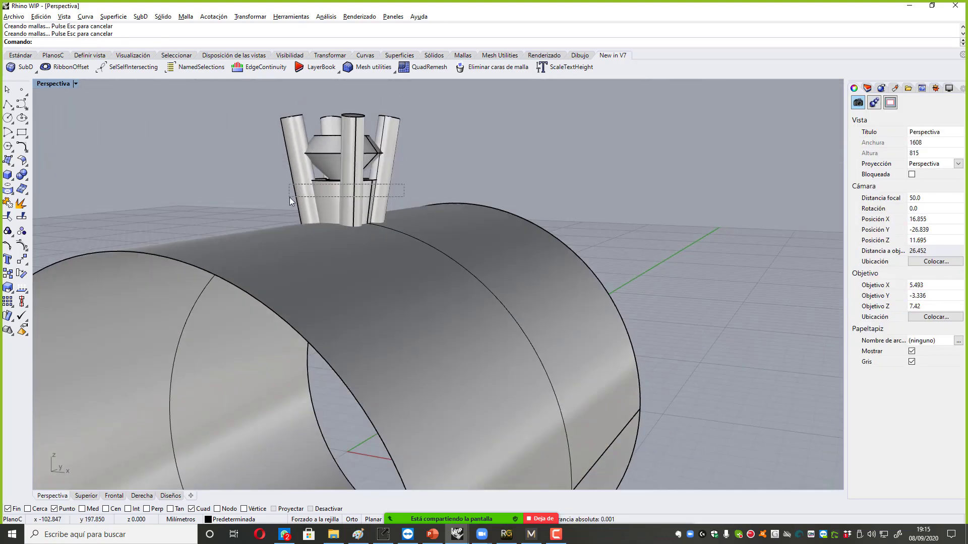
right_click_drag(395, 182, 428, 202)
left_click(328, 138, "ctrl")
right_click_drag(404, 158, 371, 158)
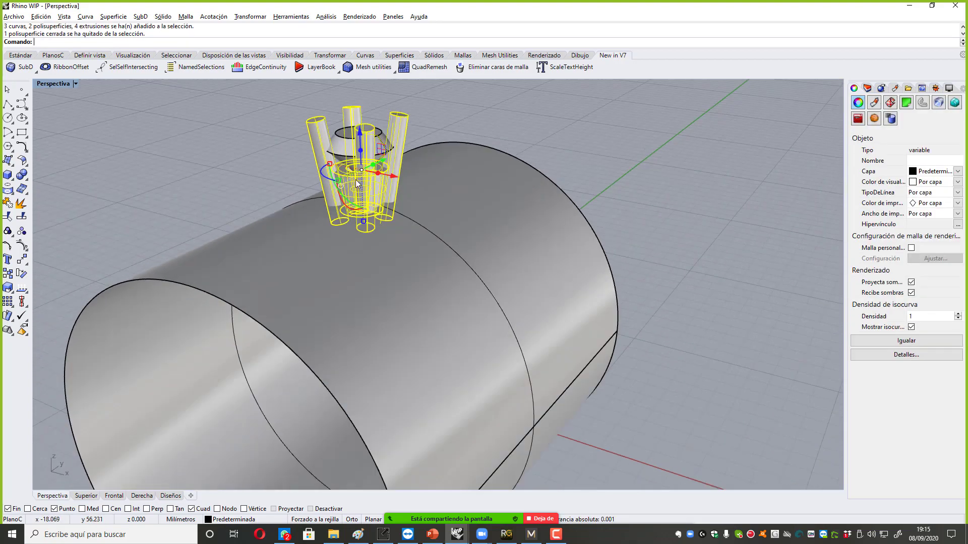
left_click(22, 175)
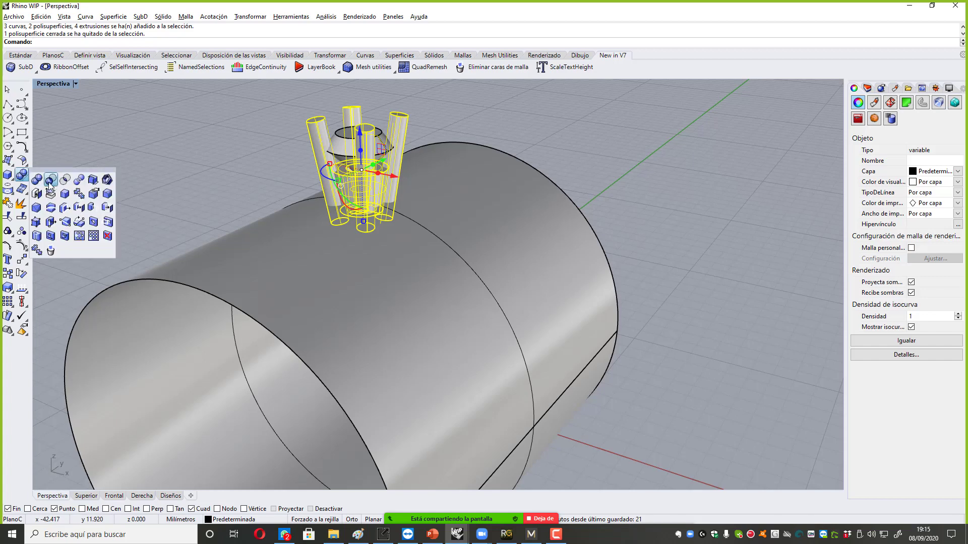
left_click(50, 181)
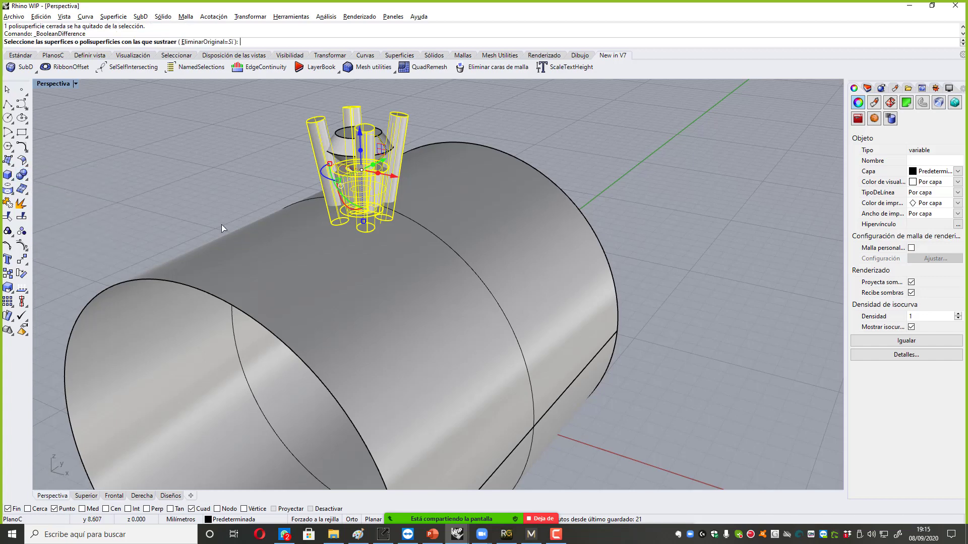
left_click(266, 281)
key("Return")
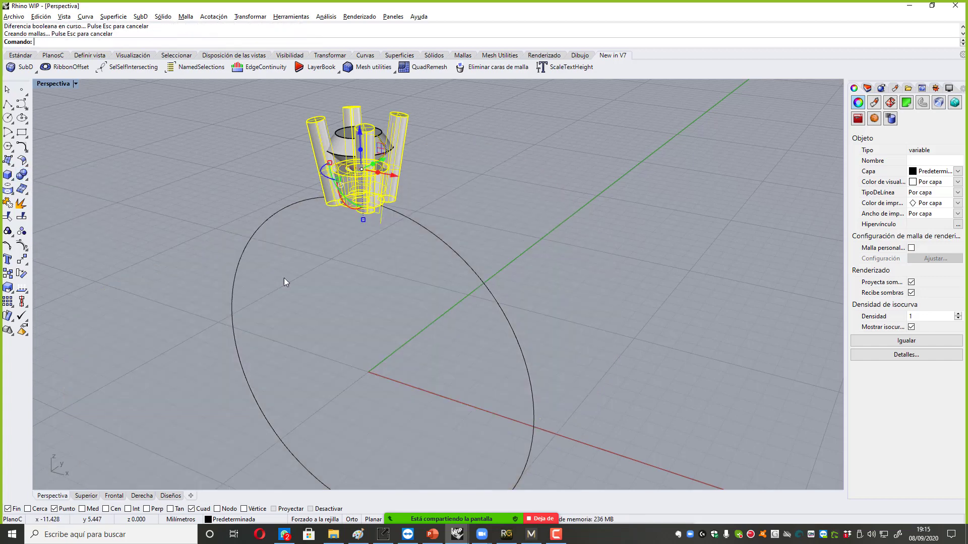
right_click_drag(283, 278, 399, 231)
scroll(462, 198, "down", 6)
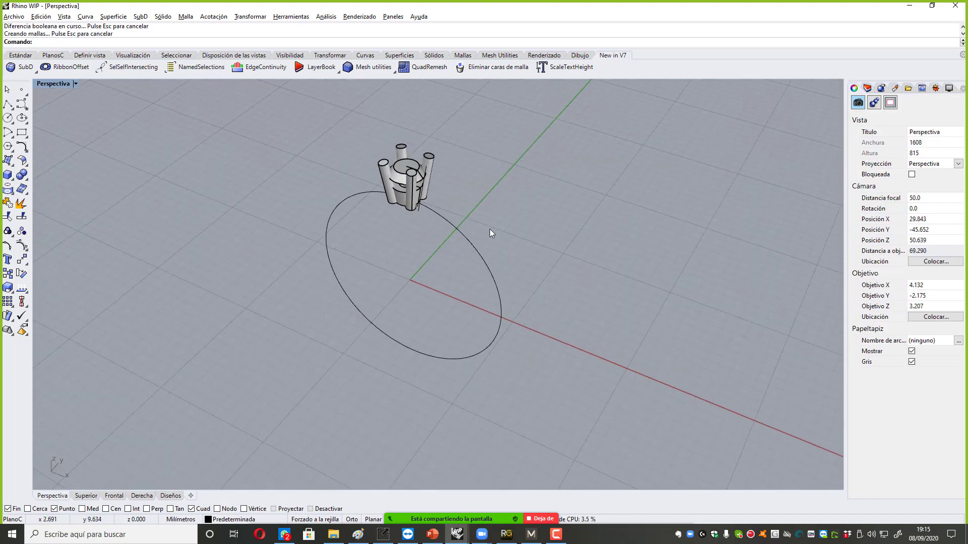
right_click_drag(490, 229, 354, 212)
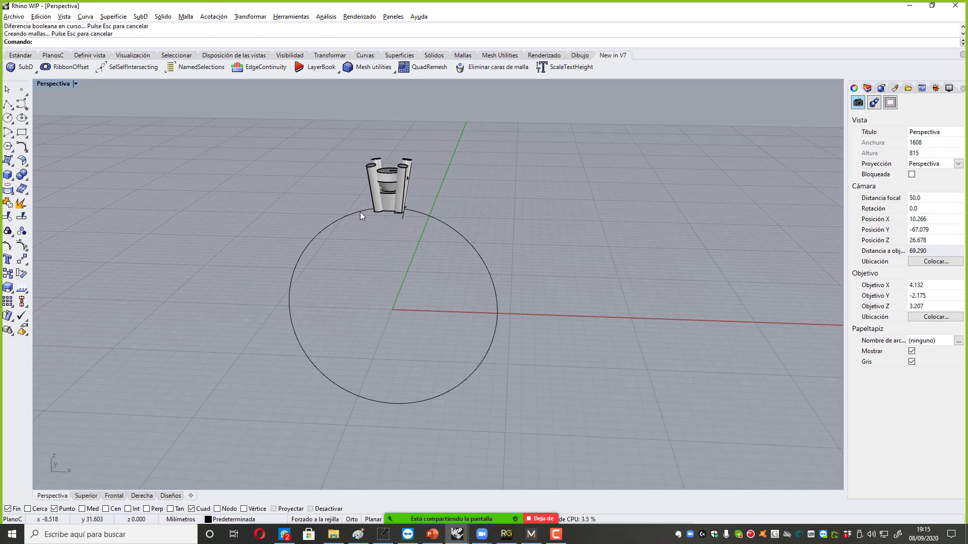
Draw a horizontal line in the right view centred on the ring circle's lowest point, extending about 1.2 mm to each side.
double_click(52, 84)
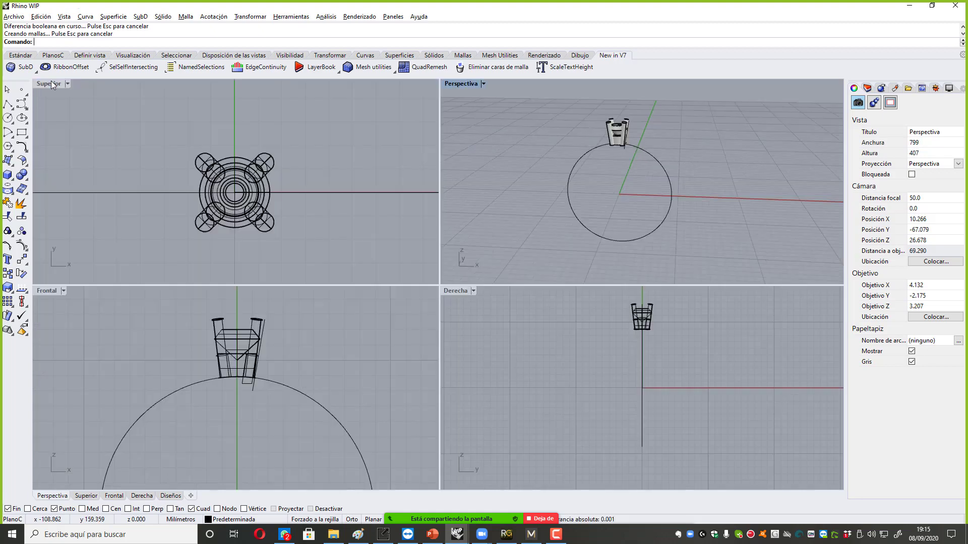
double_click(455, 292)
key("Return")
right_click_drag(57, 126, 79, 167)
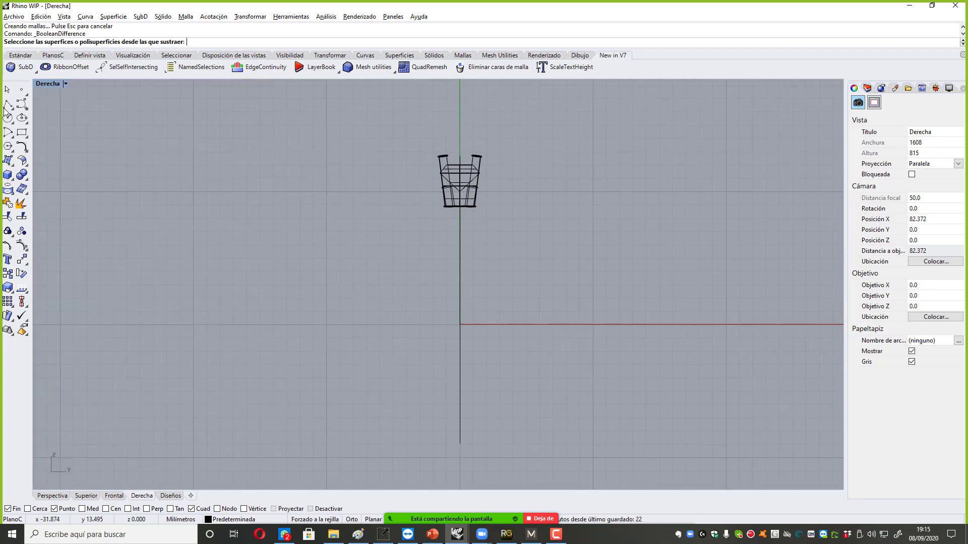
left_click(12, 109)
left_click(52, 110)
scroll(302, 186, "down", 4)
right_click_drag(338, 227, 340, 206)
left_click(415, 338)
scroll(417, 338, "up", 6)
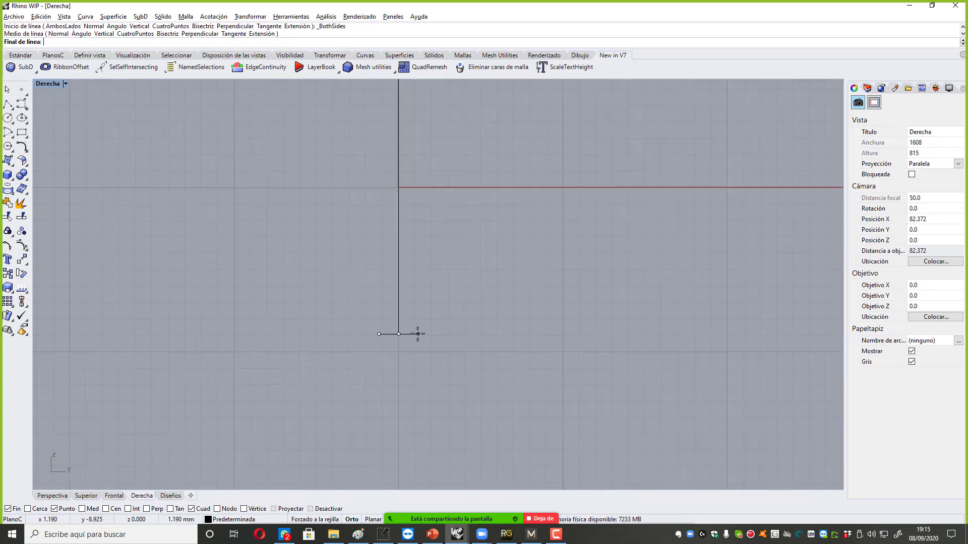
left_click(416, 333)
right_click_drag(403, 341, 407, 324)
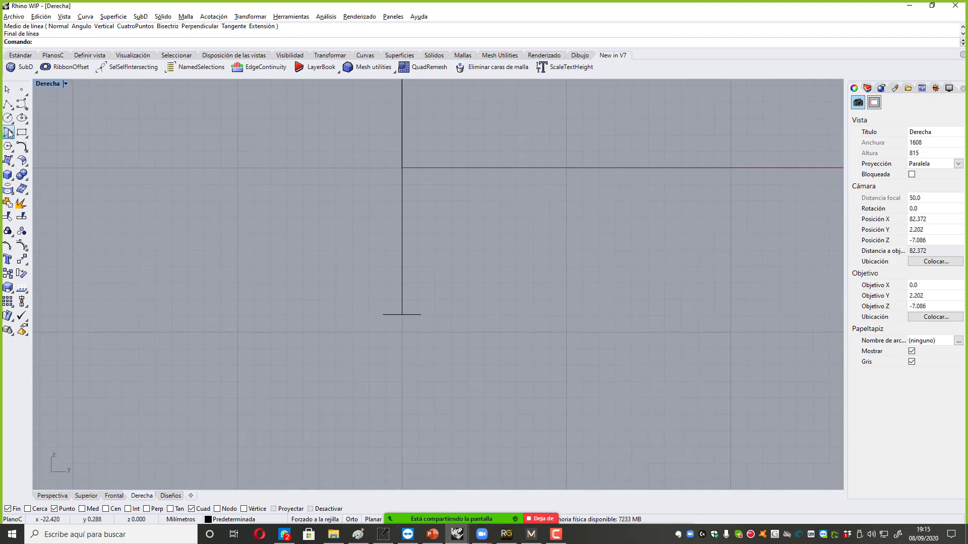
Draw an arc bulging below the ring circle between the horizontal line's endpoints, and join both into a closed half-round profile.
left_click(11, 135)
left_click(39, 140)
left_click(383, 314)
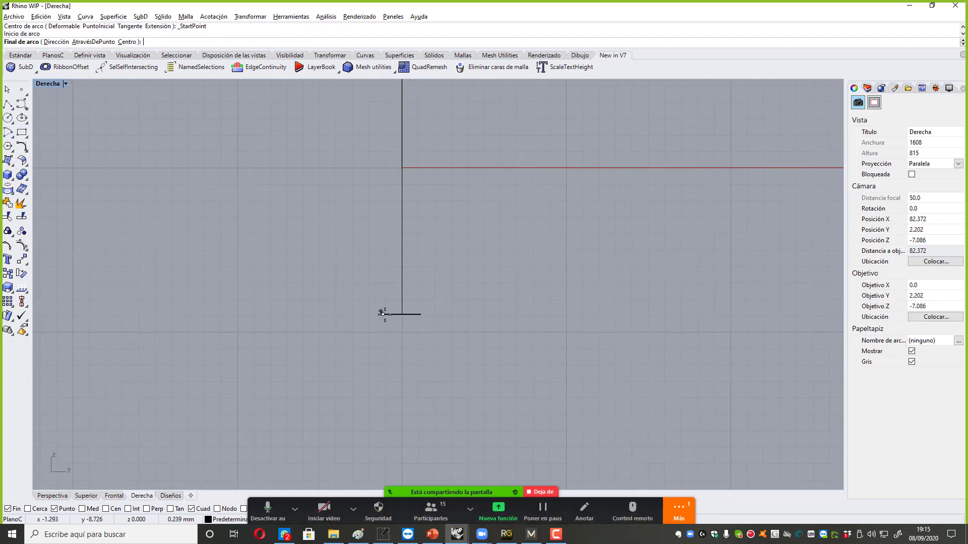
left_click(422, 315)
scroll(398, 330, "up", 3)
left_click(402, 343)
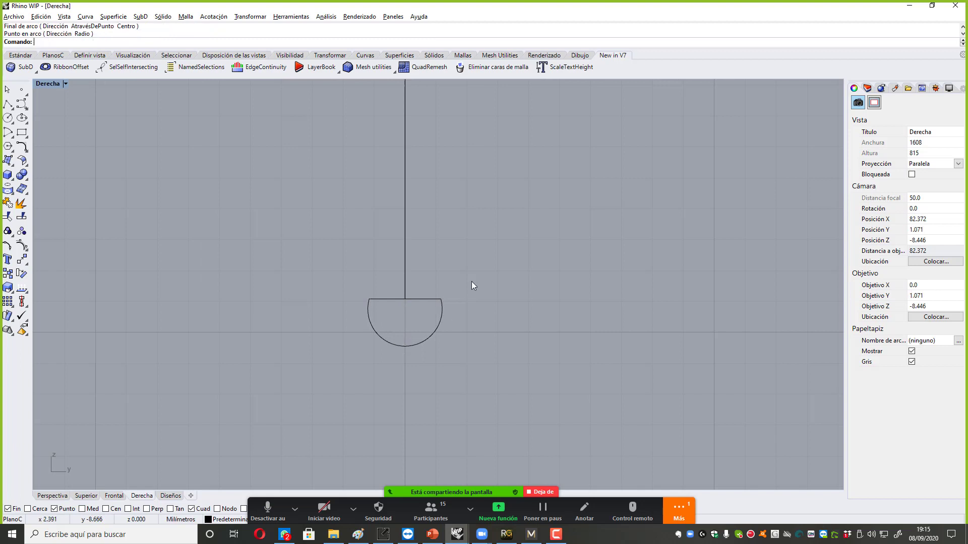
left_click_drag(465, 280, 426, 356)
key("Return")
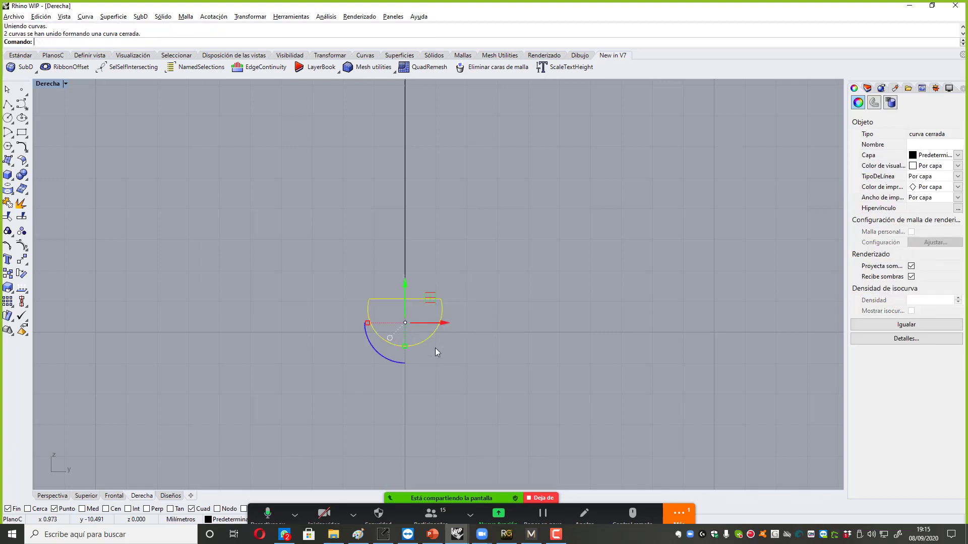
Rotate a copy of the half-round profile about the origin in the front view, from the ring's lowest point to just beside the setting.
double_click(43, 82)
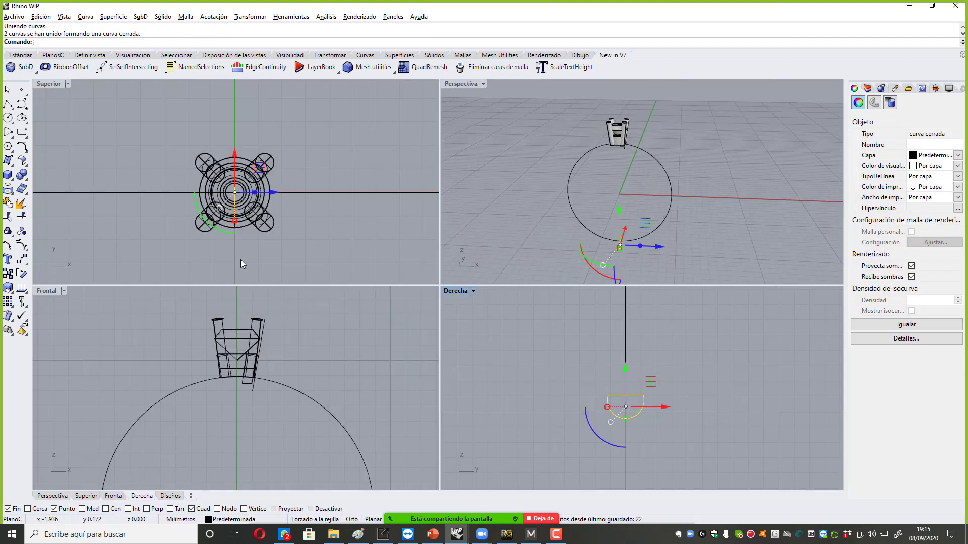
scroll(237, 379, "down", 3)
scroll(237, 380, "up", 1)
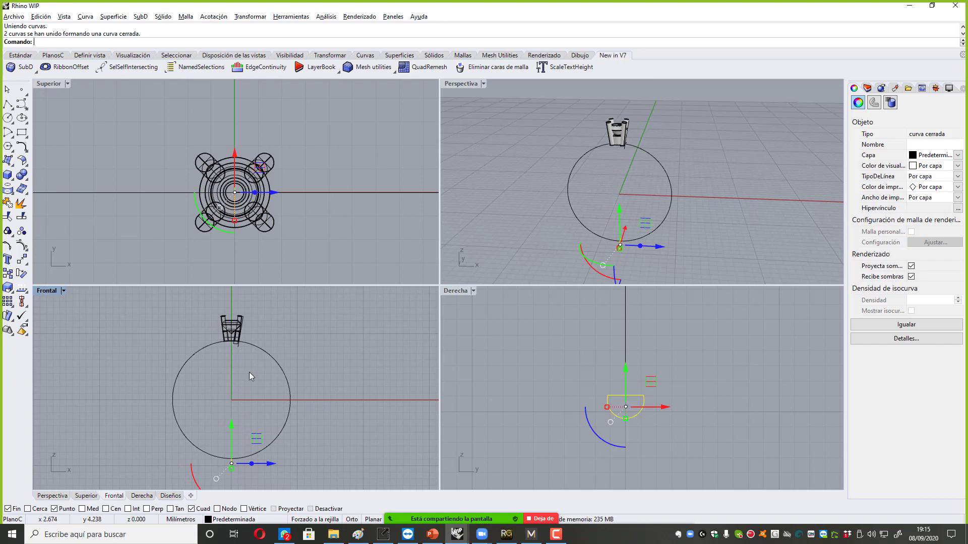
key("Return")
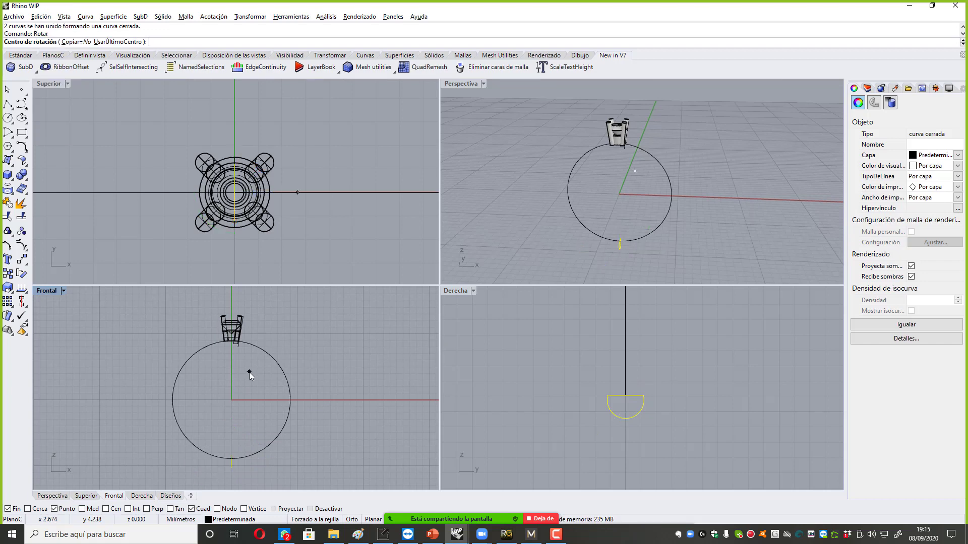
left_click(73, 42)
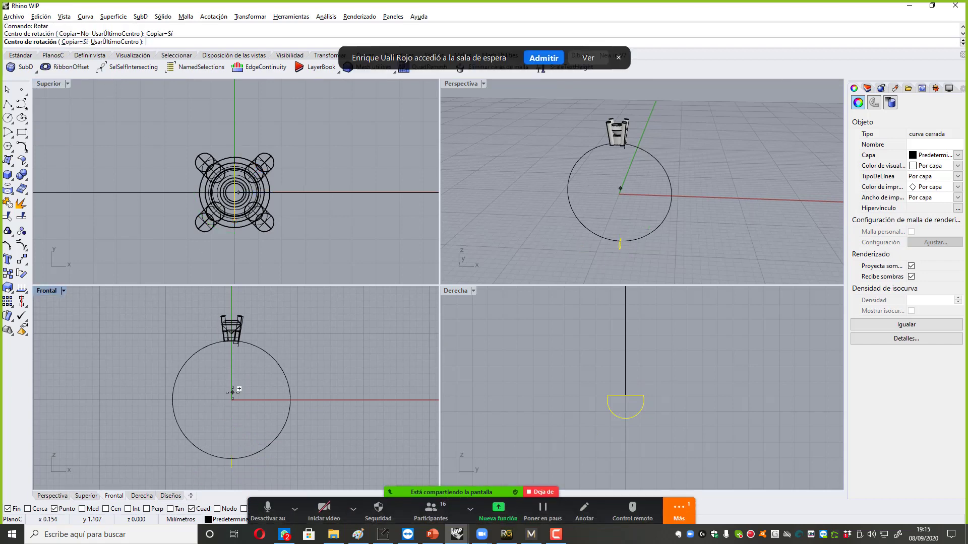
right_click_drag(235, 392, 224, 384)
left_click(544, 59)
right_click_drag(322, 348, 311, 378)
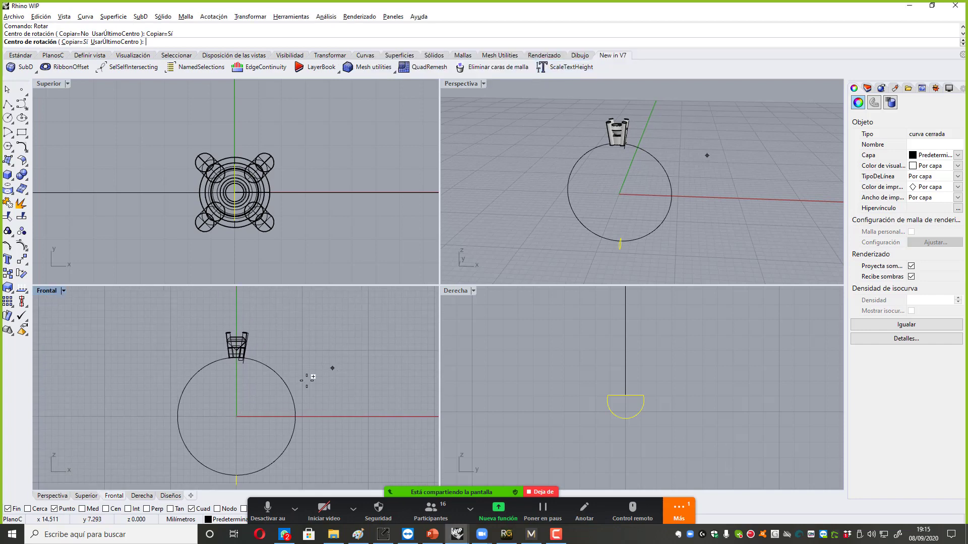
type("0")
key("Return")
scroll(307, 428, "down", 4)
right_click_drag(313, 434, 344, 406)
left_click(250, 431, "shift")
scroll(269, 350, "up", 3)
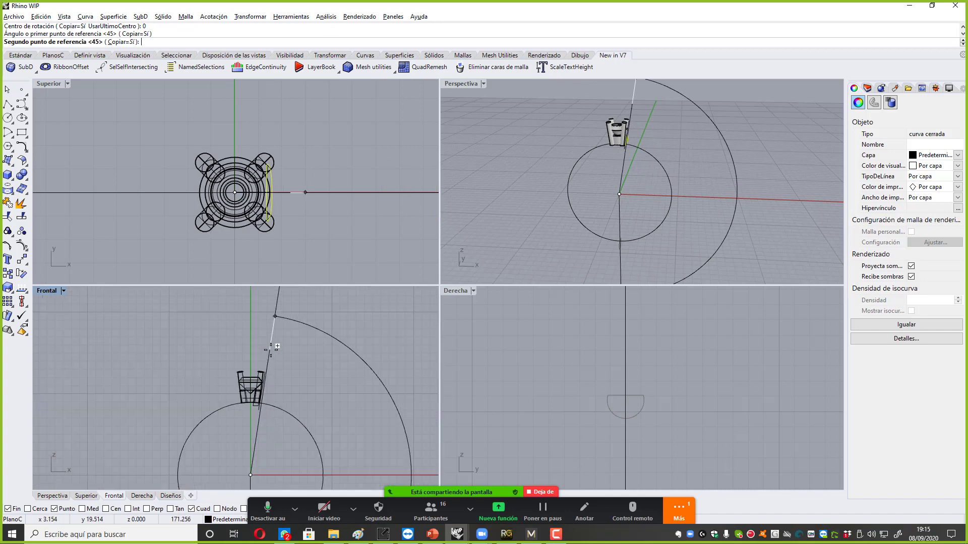
left_click(274, 349)
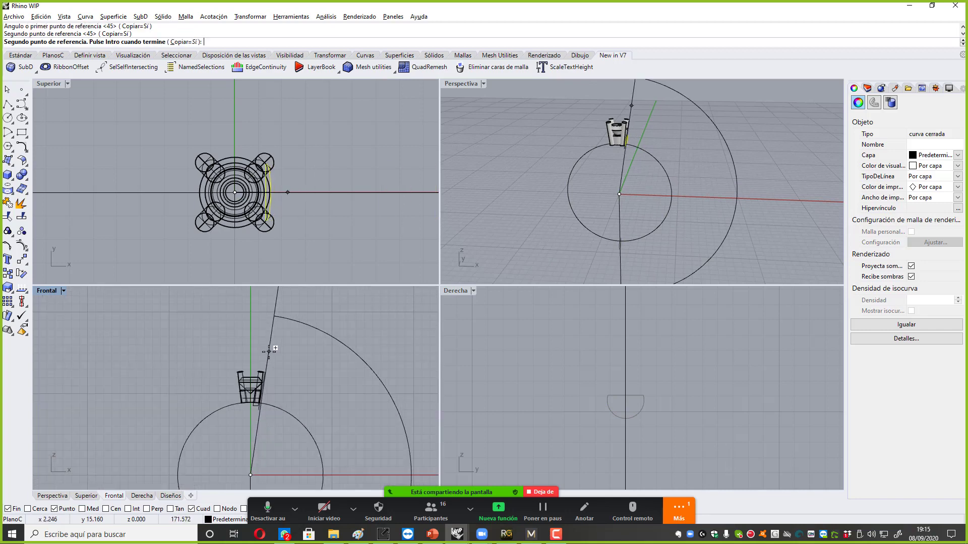
key("Return")
Mirror the copied profile beside the setting across the vertical plane through the origin along the Y axis, keeping the original.
scroll(267, 396, "up", 4)
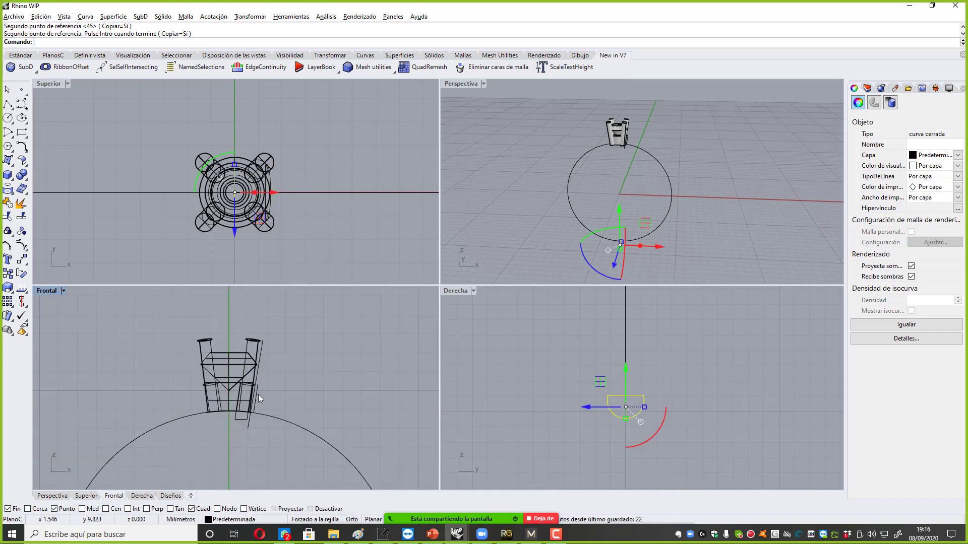
left_click(254, 399)
double_click(462, 83)
scroll(455, 101, "up", 6)
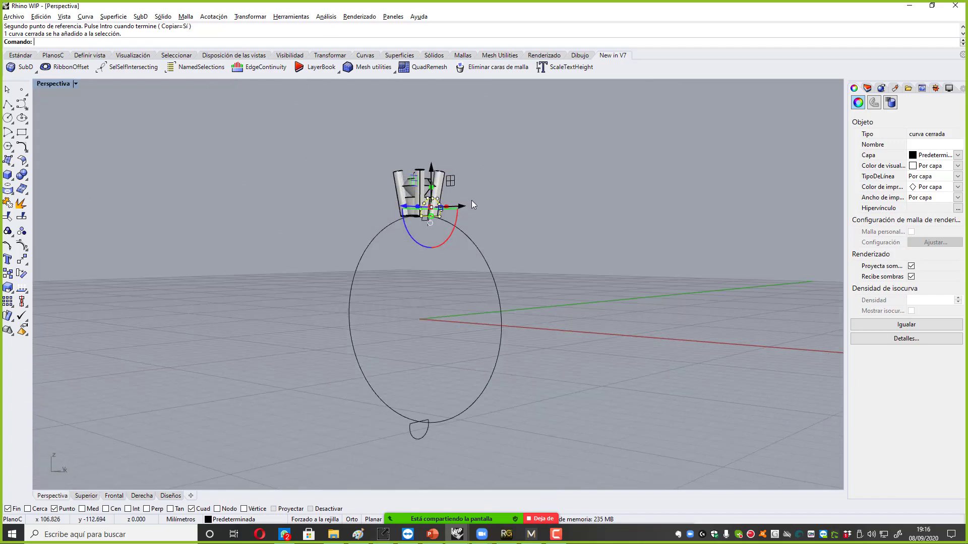
right_click_drag(425, 214, 549, 215)
scroll(561, 198, "down", 4)
left_click(21, 259)
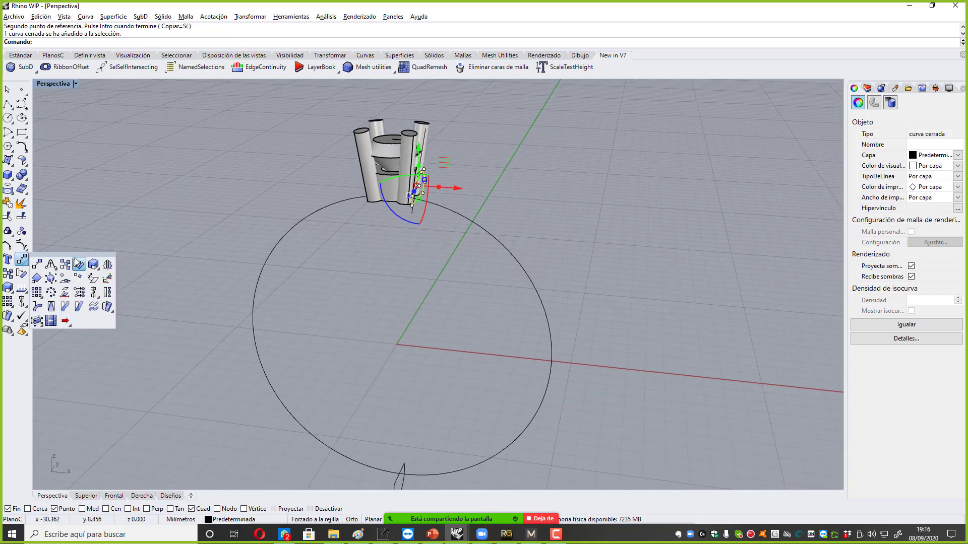
left_click(100, 266)
scroll(348, 266, "down", 4)
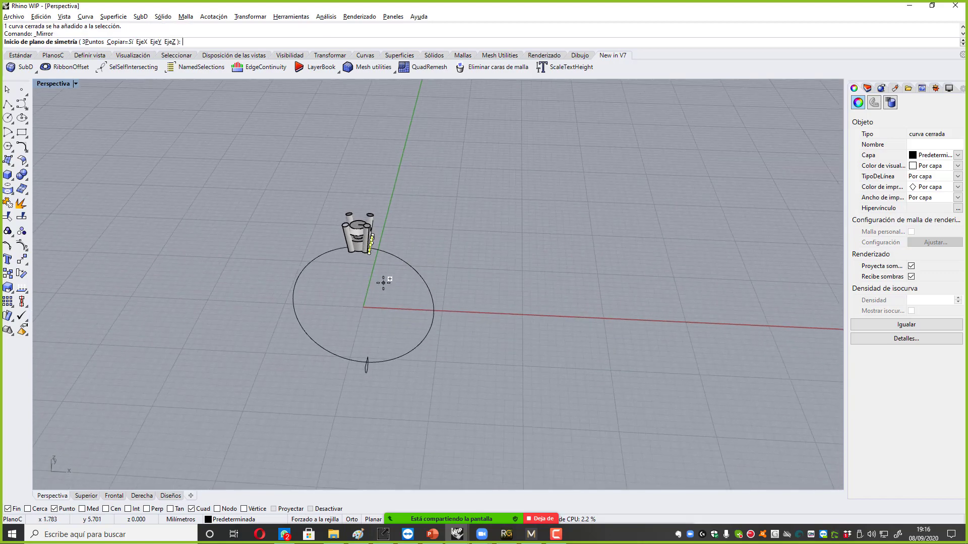
type("0")
key("Return")
left_click(383, 167)
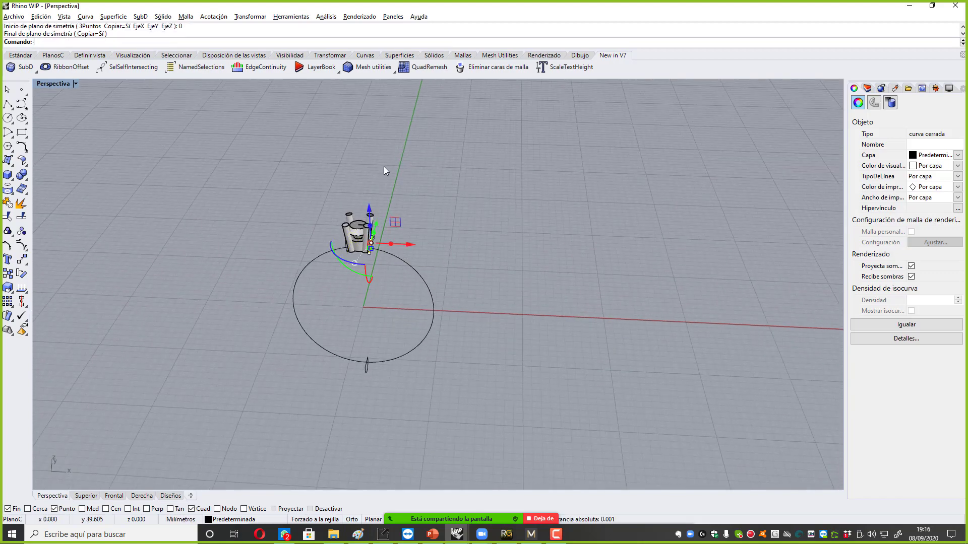
key("Escape")
Turn on permanent history recording.
left_click(932, 5)
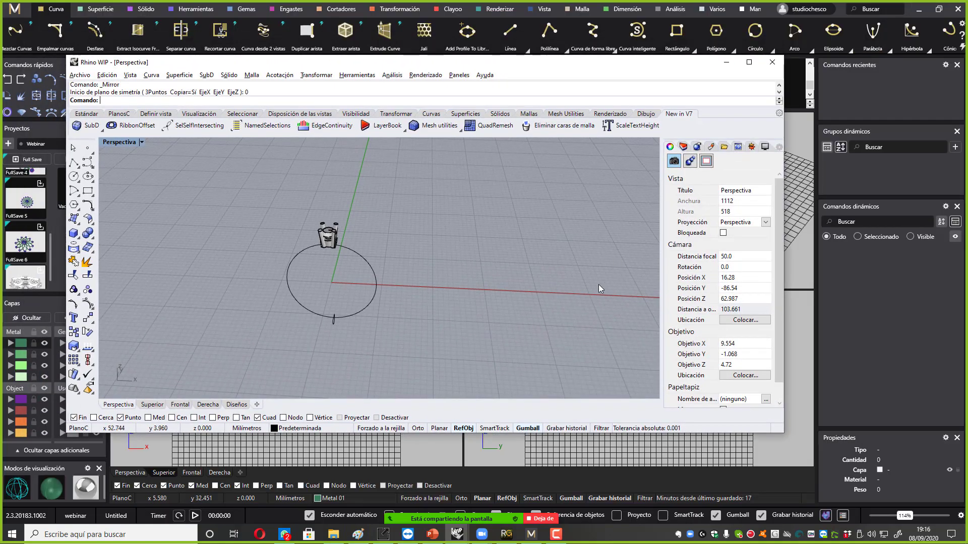
right_click(567, 429)
left_click(616, 386)
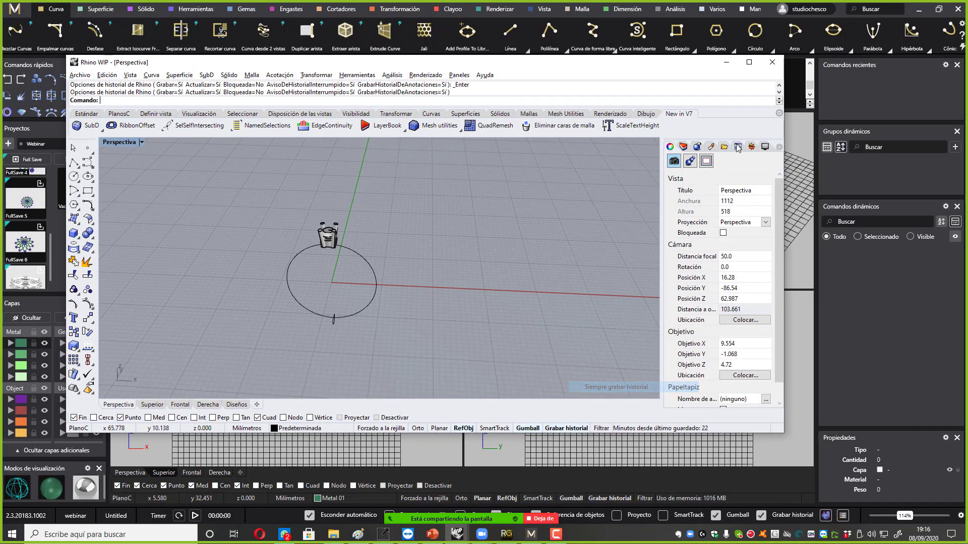
left_click(749, 62)
Hide the leftover open construction curve beside the prong, where the setting meets the ring circle.
right_click_drag(572, 305, 394, 265)
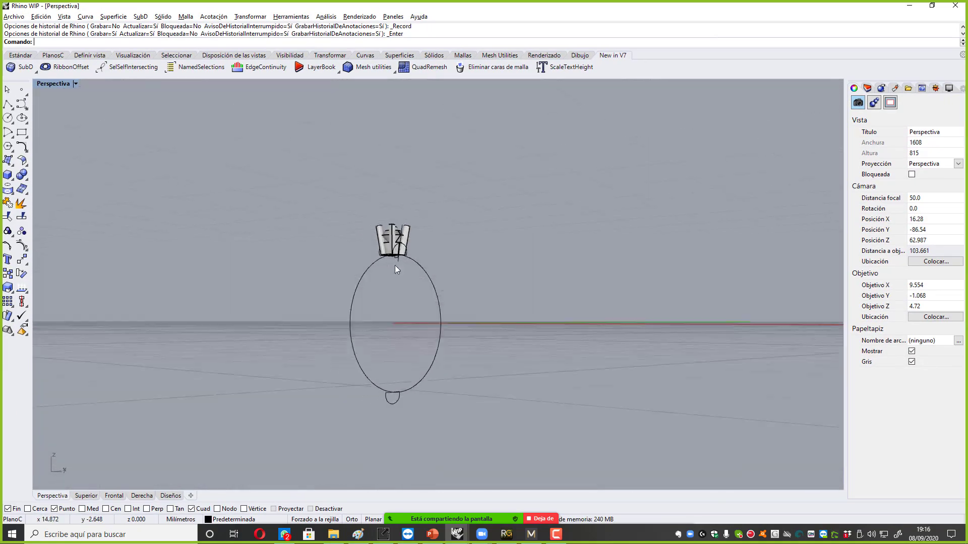
scroll(394, 265, "up", 7)
right_click_drag(407, 227, 396, 195)
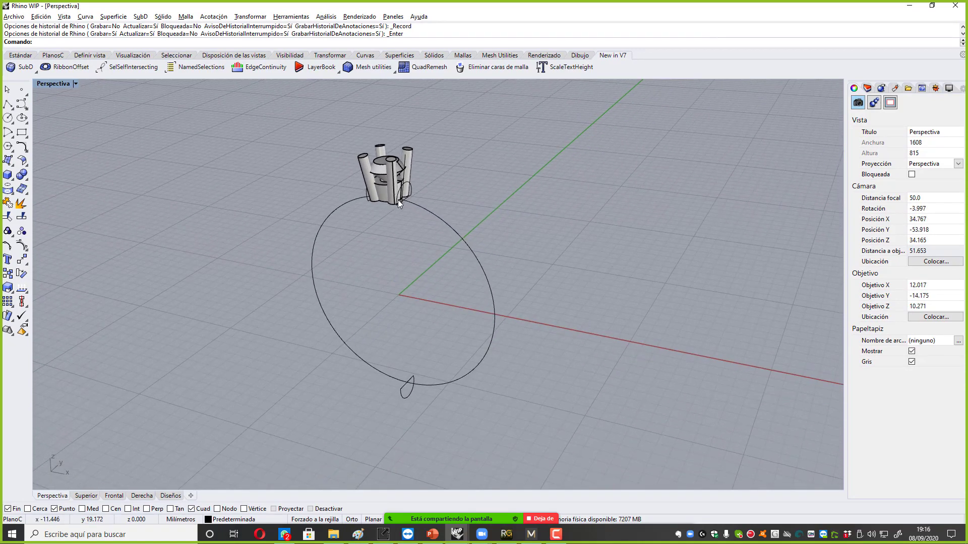
right_click_drag(468, 211, 334, 236)
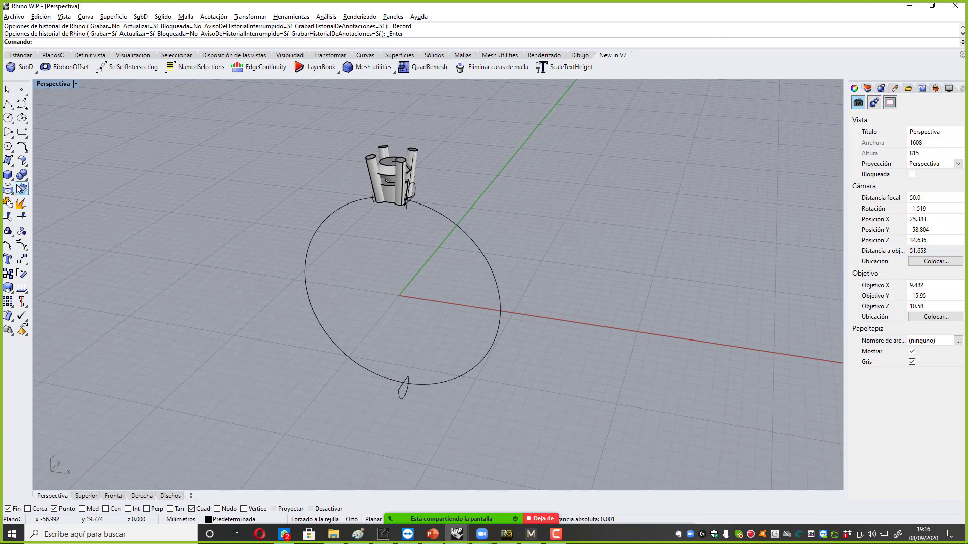
scroll(425, 196, "up", 3)
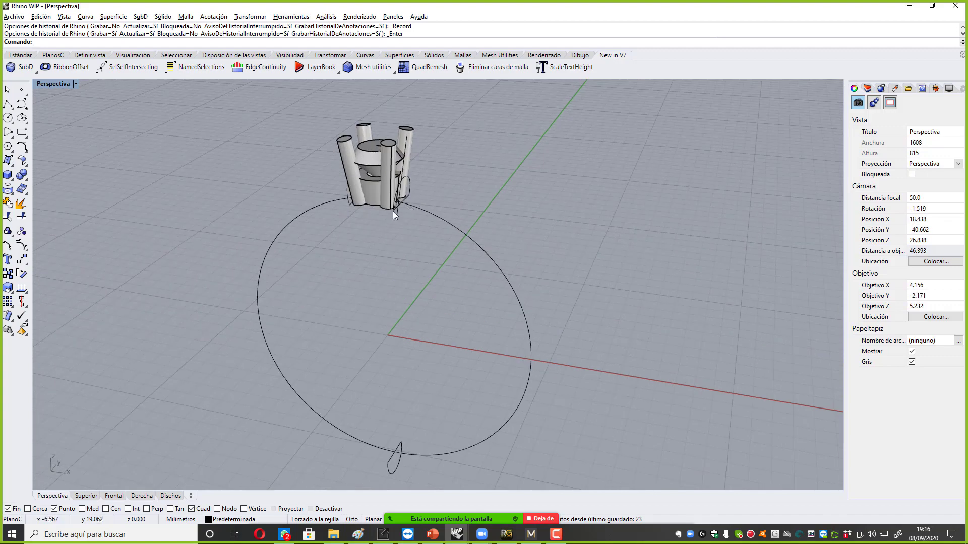
left_click(397, 214)
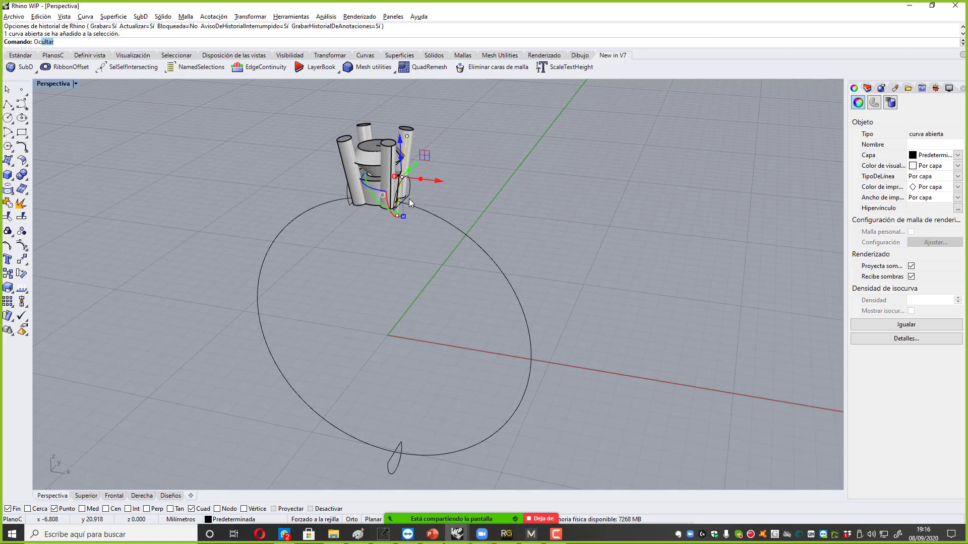
key("ctrl+h")
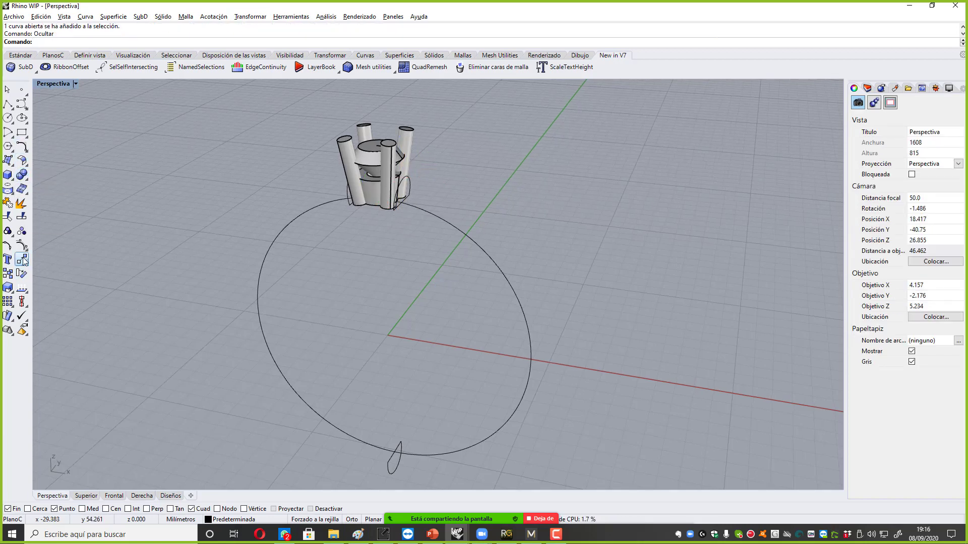
Sweep the two profiles beside the setting and the bottom profile along the ring circle as a single rail to form the band.
left_click(9, 162)
left_click(22, 207)
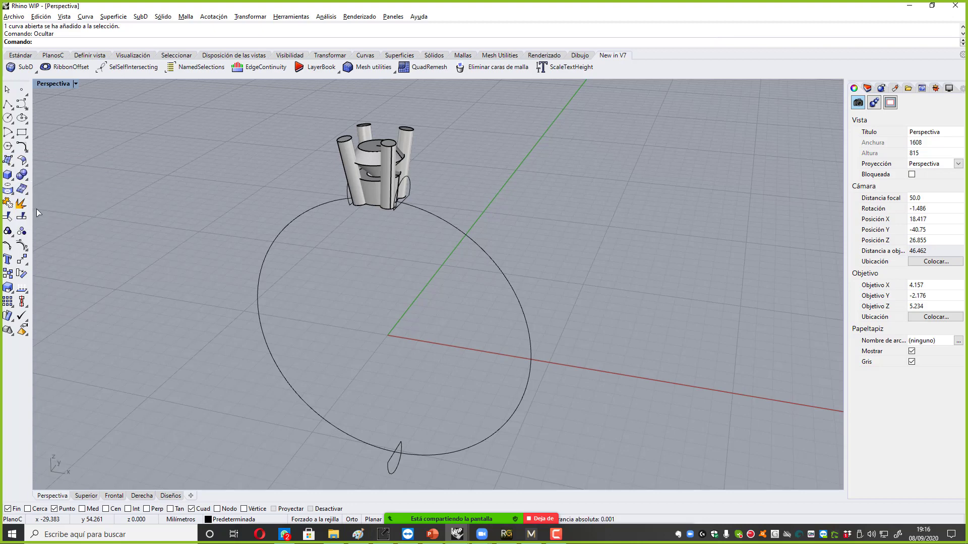
left_click(417, 204)
left_click(411, 192)
left_click(396, 454)
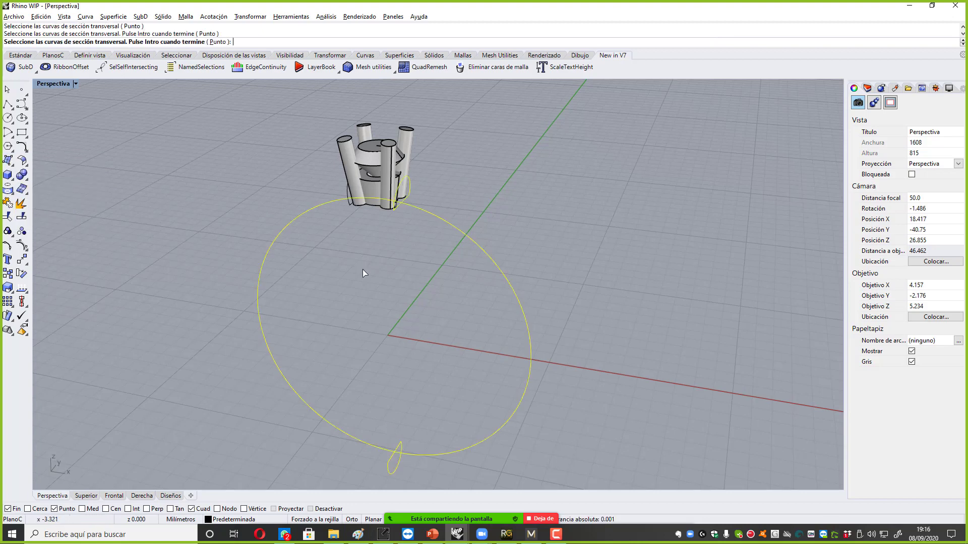
right_click_drag(365, 272, 325, 219)
key("Return")
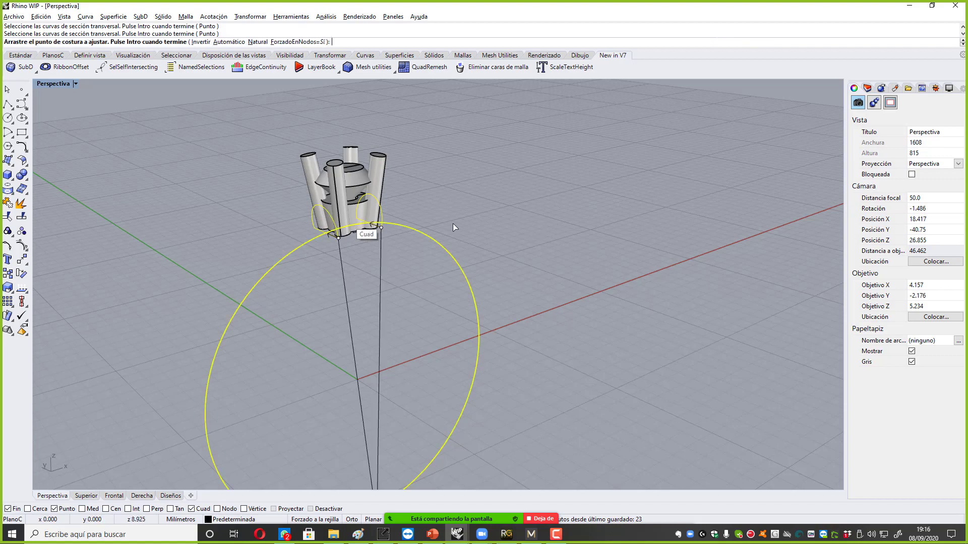
right_click_drag(456, 226, 408, 338)
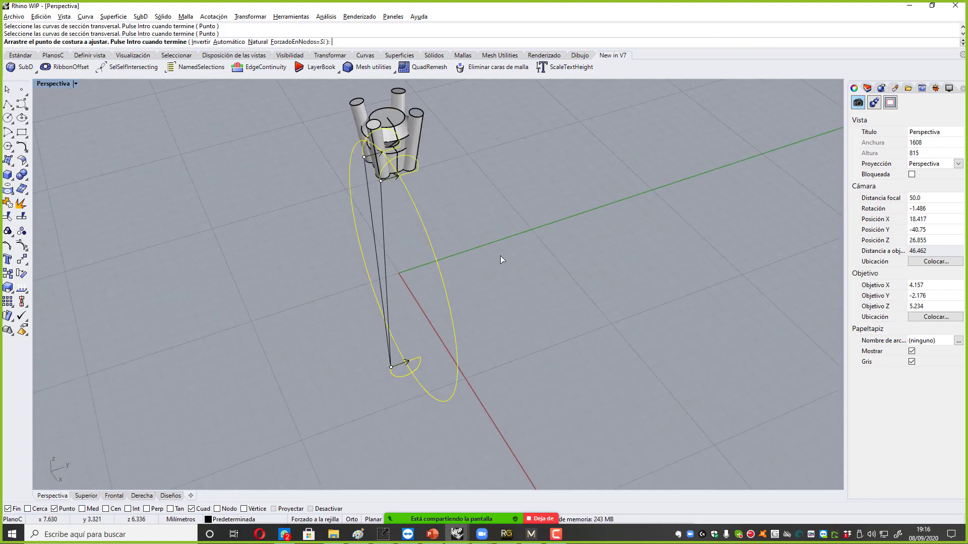
key("Return")
left_click(686, 321)
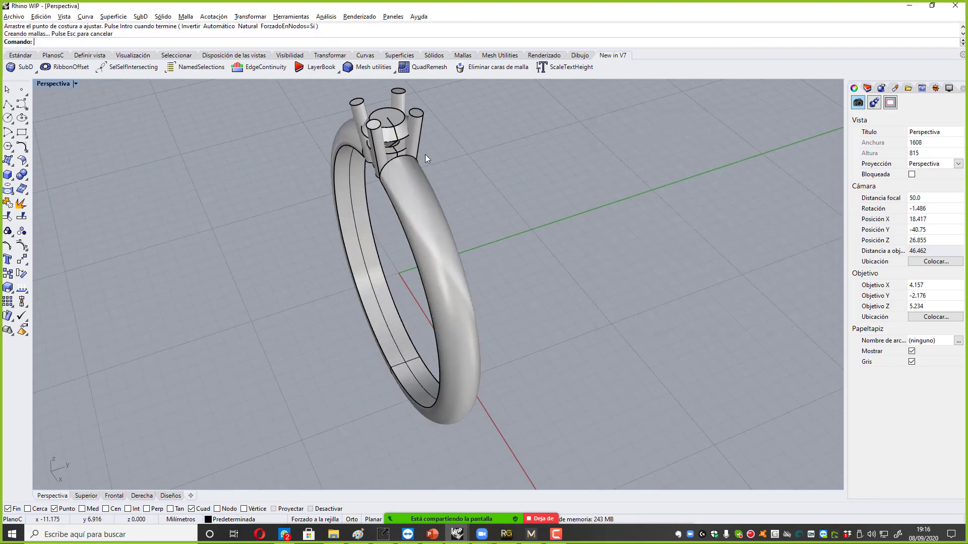
Try to scale a single profile beside the setting with the gumball, and undo the scaling.
right_click_drag(368, 161, 374, 194)
left_click(360, 193)
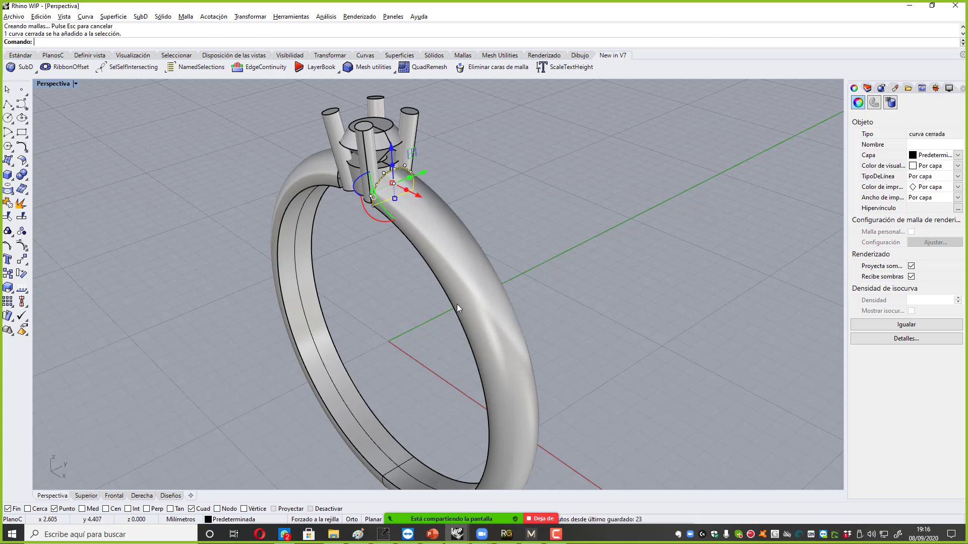
right_click_drag(456, 306, 390, 185)
left_click_drag(391, 181, 401, 207)
right_click_drag(379, 212, 341, 219)
key("ctrl+z")
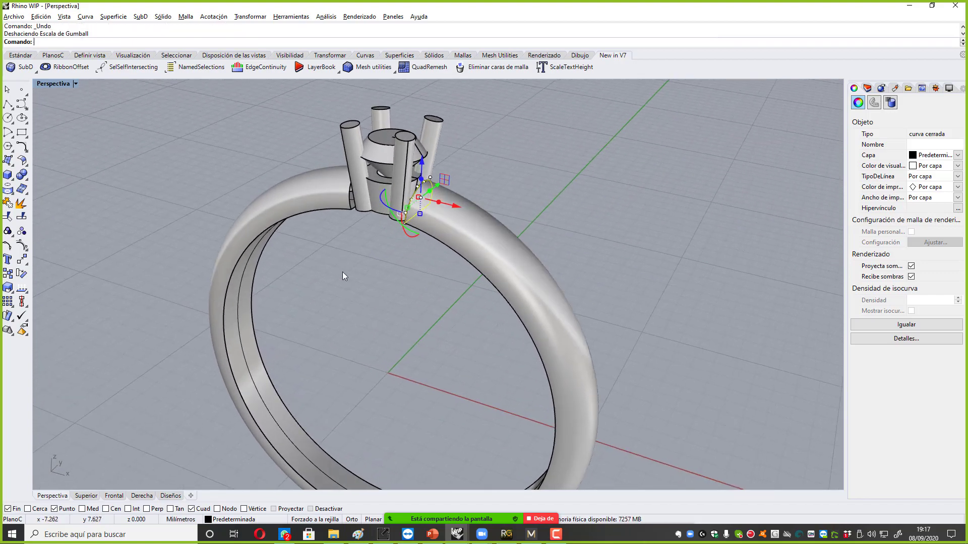
Scale both profiles beside the setting together across the band's width, so the history-linked band narrows towards the prongs.
left_click(352, 202, "shift")
right_click_drag(352, 202, 370, 183)
left_click_drag(370, 183, 380, 182)
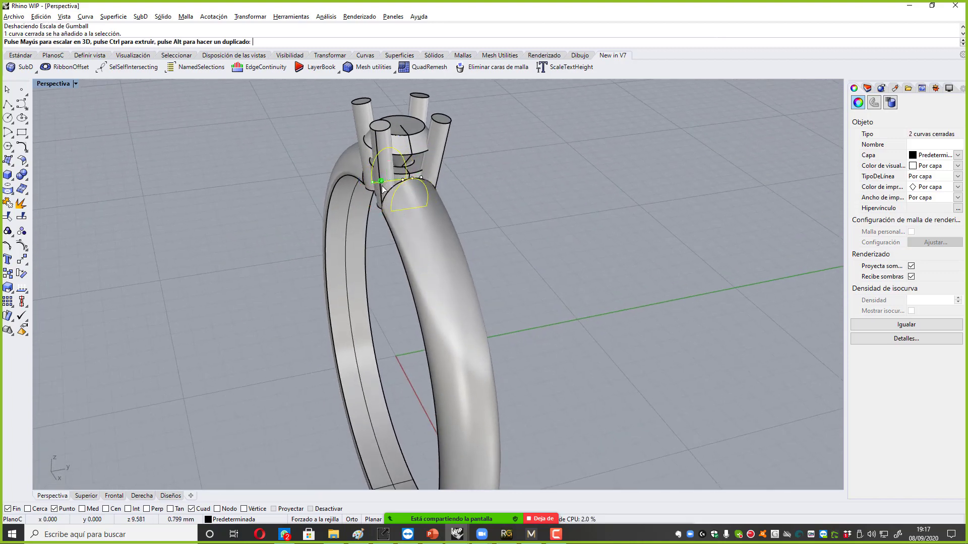
left_click(551, 202)
scroll(448, 177, "up", 5)
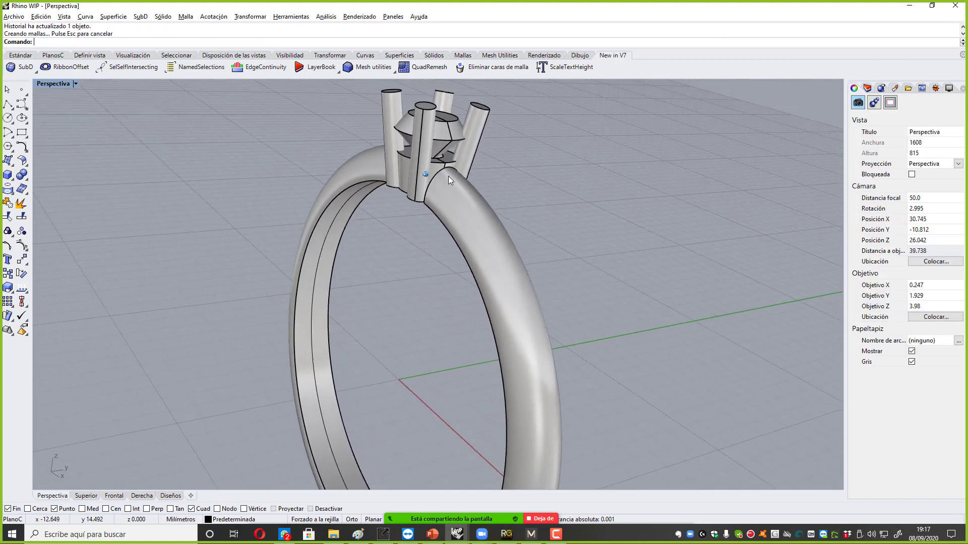
Select one profile curve beside the setting and align the gumball to the object.
left_click(449, 168)
left_click(473, 194)
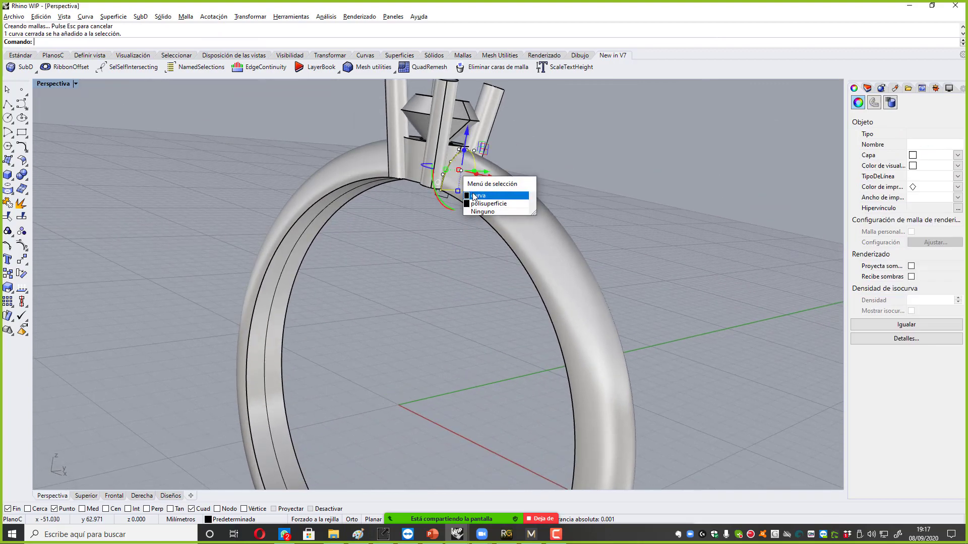
right_click_drag(452, 203, 494, 152)
left_click(494, 152)
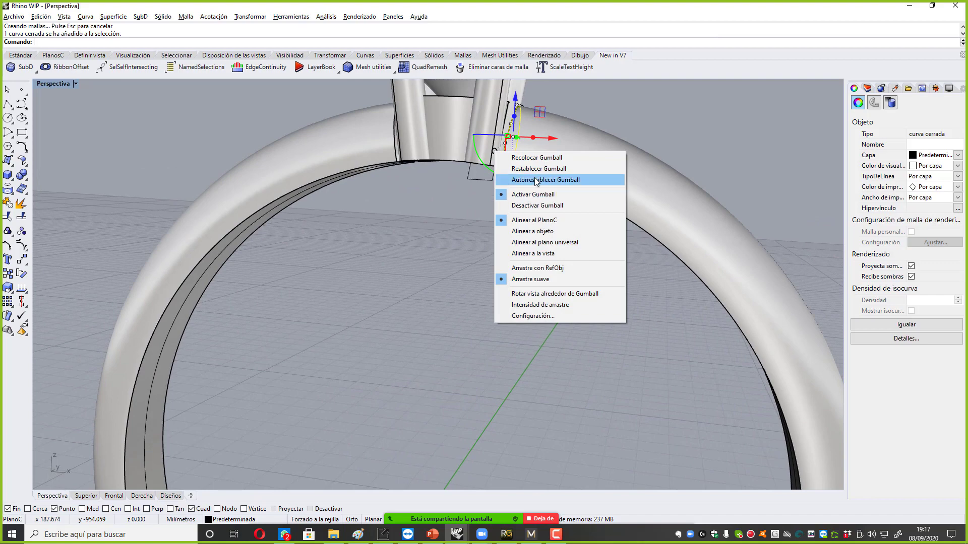
left_click(544, 231)
right_click_drag(544, 231, 476, 217)
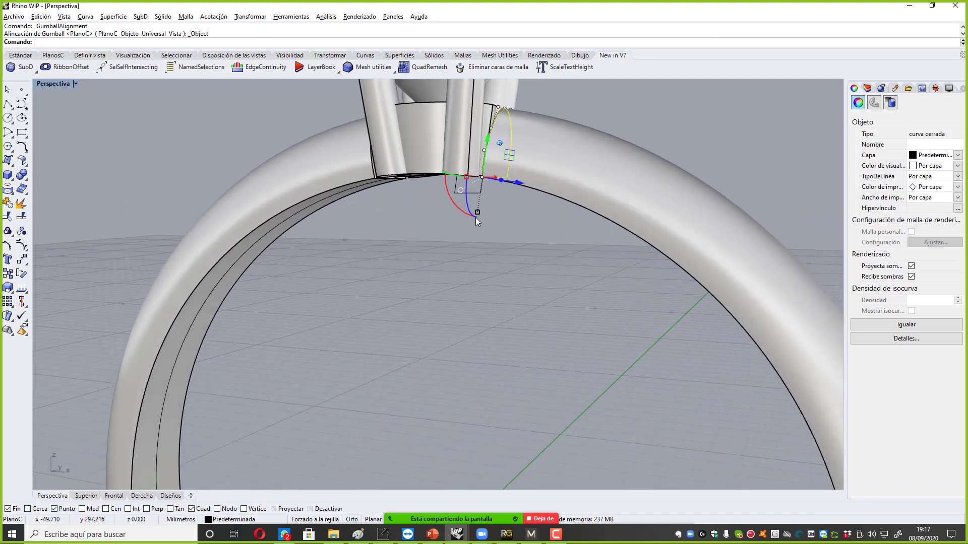
Scale the selected profile beside the setting along its height, so the history-linked band becomes taller there.
left_click_drag(476, 213, 478, 261)
scroll(477, 234, "down", 2)
right_click_drag(479, 265, 428, 162)
key("Escape")
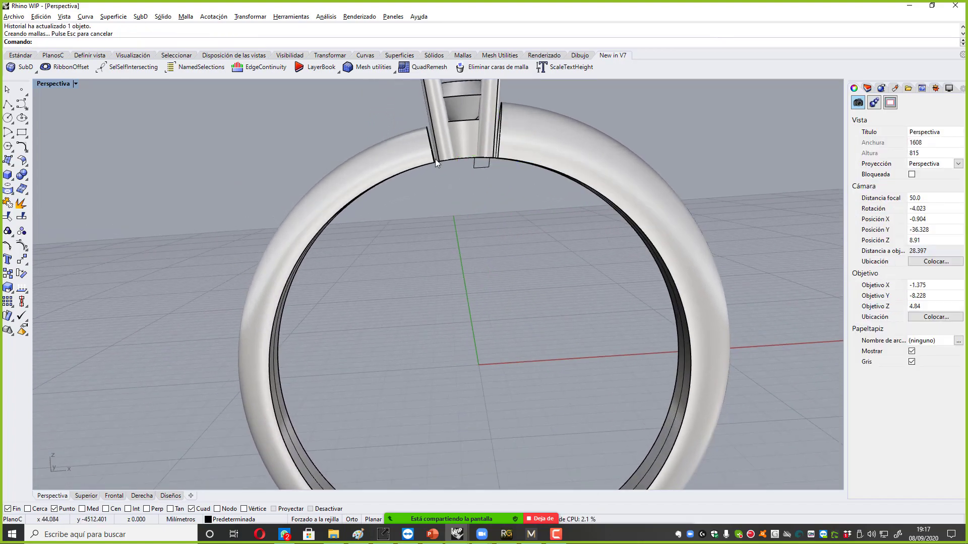
Select the matching profile curve on the other side of the setting and scale it taller to even out the band.
left_click(432, 156)
left_click(477, 199)
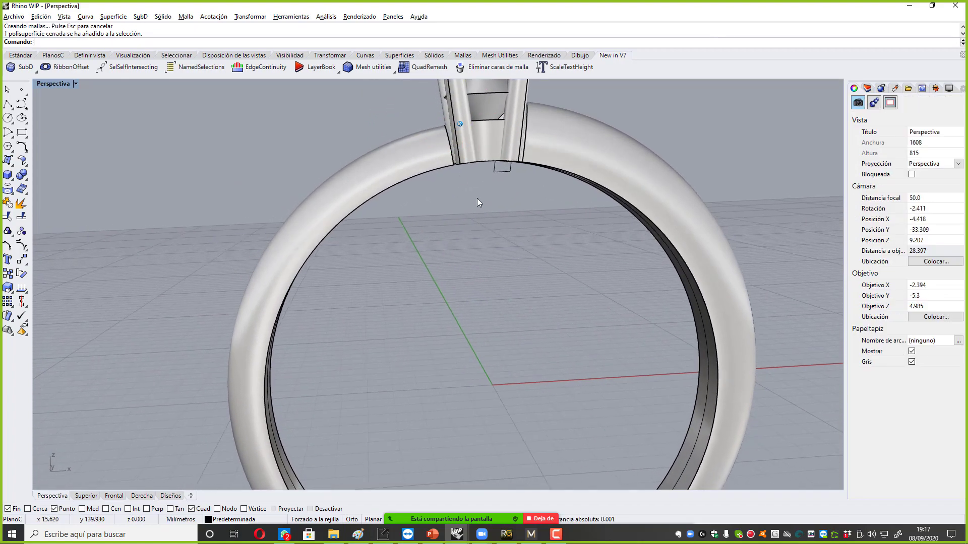
right_click_drag(477, 198, 451, 156)
left_click(450, 156)
left_click(455, 164)
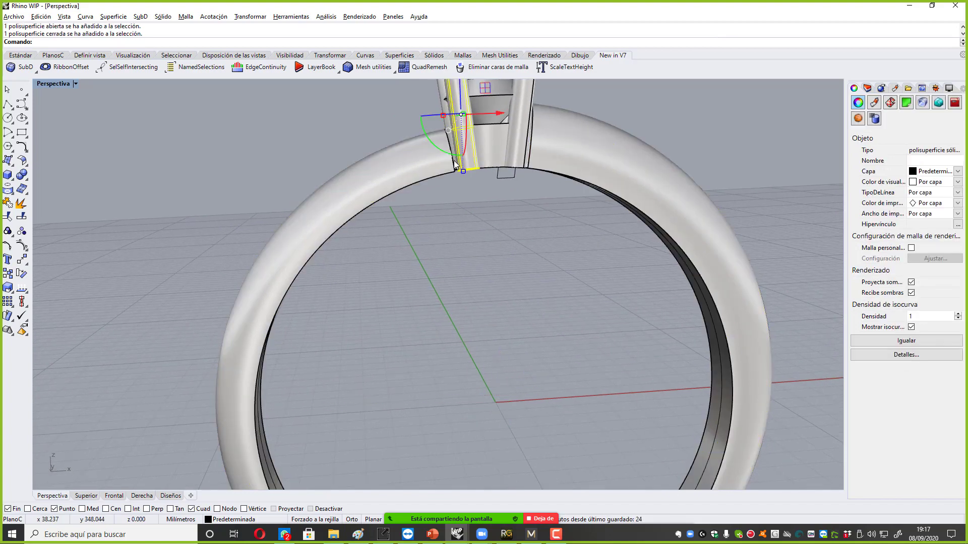
scroll(465, 194, "up", 5)
left_click(512, 193)
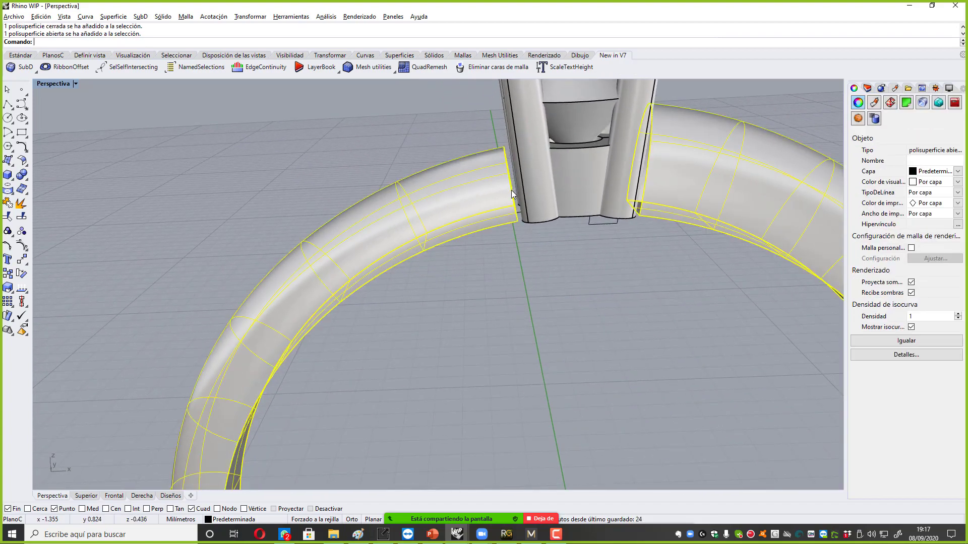
left_click(477, 127)
left_click_drag(478, 126, 532, 265)
right_click_drag(532, 265, 473, 186)
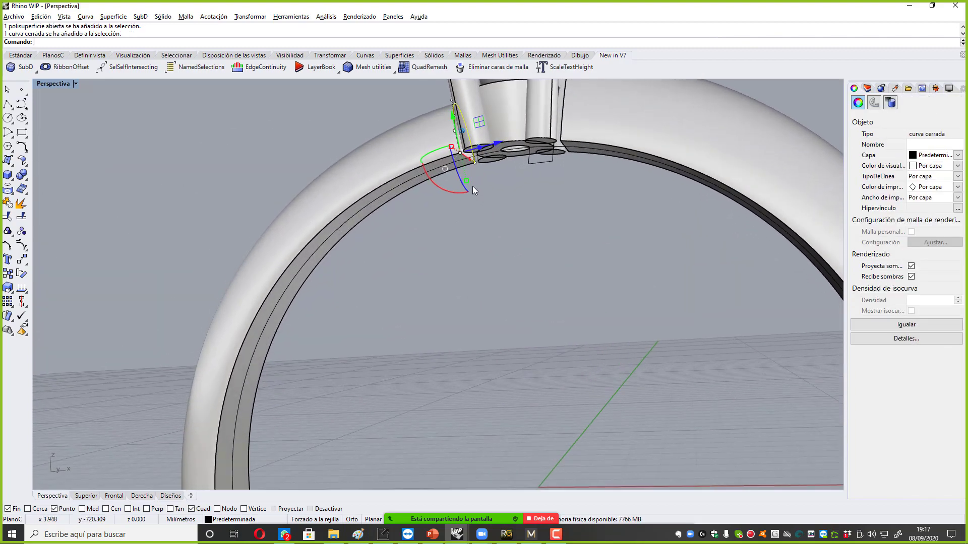
left_click_drag(468, 182, 463, 220)
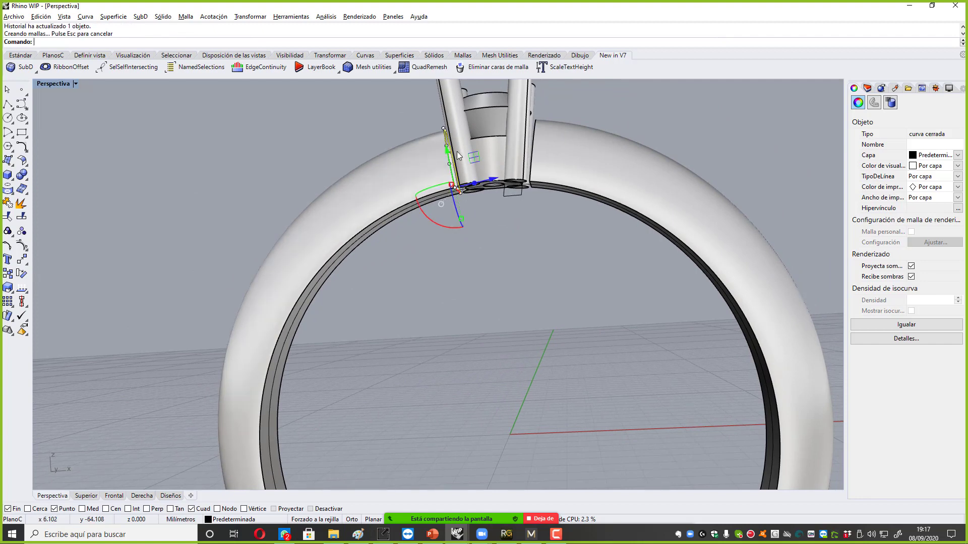
right_click_drag(464, 216, 457, 220)
left_click_drag(457, 218, 455, 221)
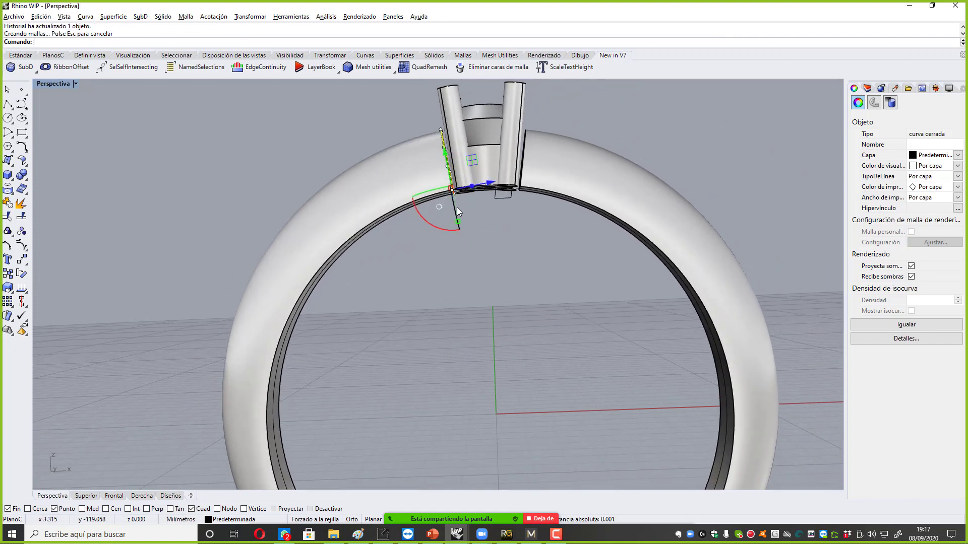
scroll(528, 222, "down", 5)
scroll(476, 272, "down", 2)
right_click_drag(476, 272, 337, 129)
left_click(563, 223)
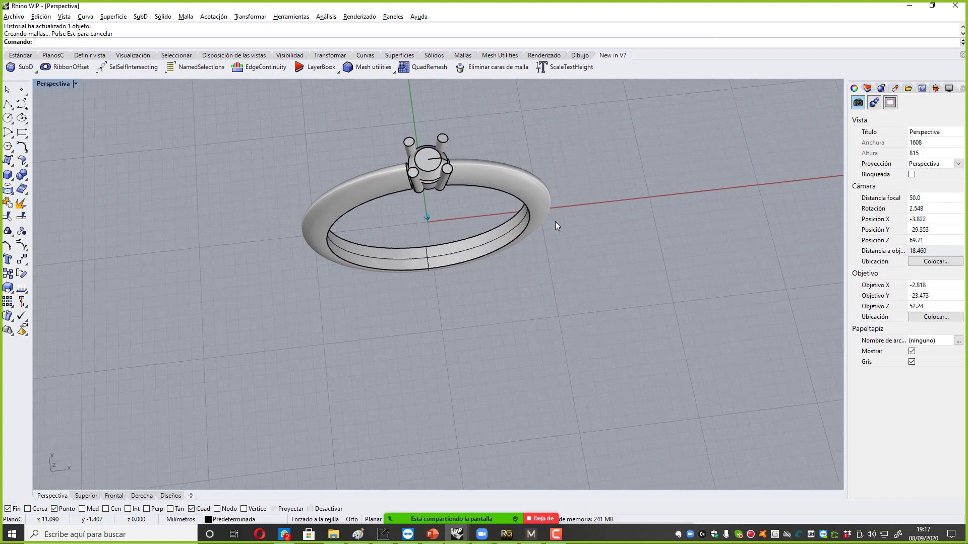
mouse_move(555, 222)
right_mouse_down()
mouse_move(551, 148)
mouse_move(465, 254)
mouse_move(486, 223)
mouse_move(540, 222)
right_mouse_up()
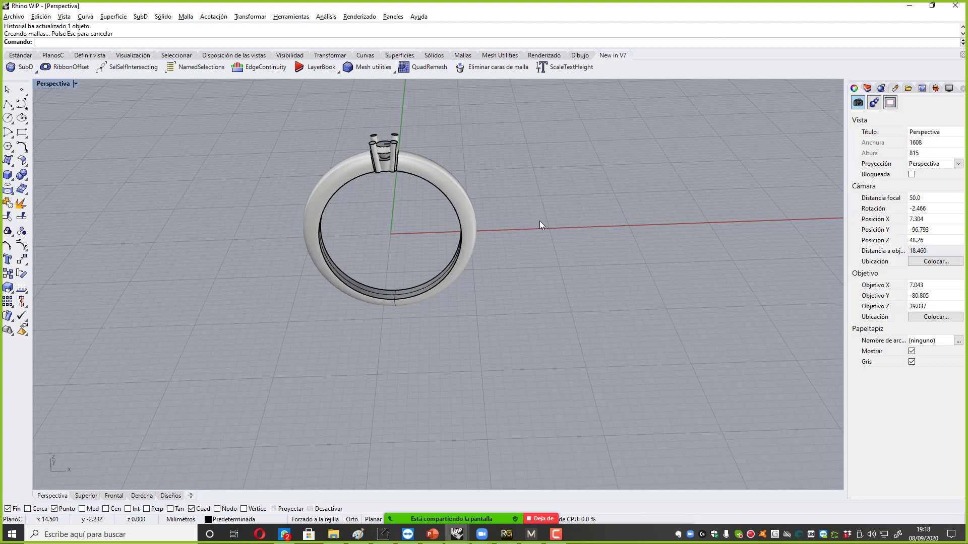
Switch to the PIEZA FINAL model in the other Rhino window, examine the filigree piece, and return to the ring model.
left_click(457, 534)
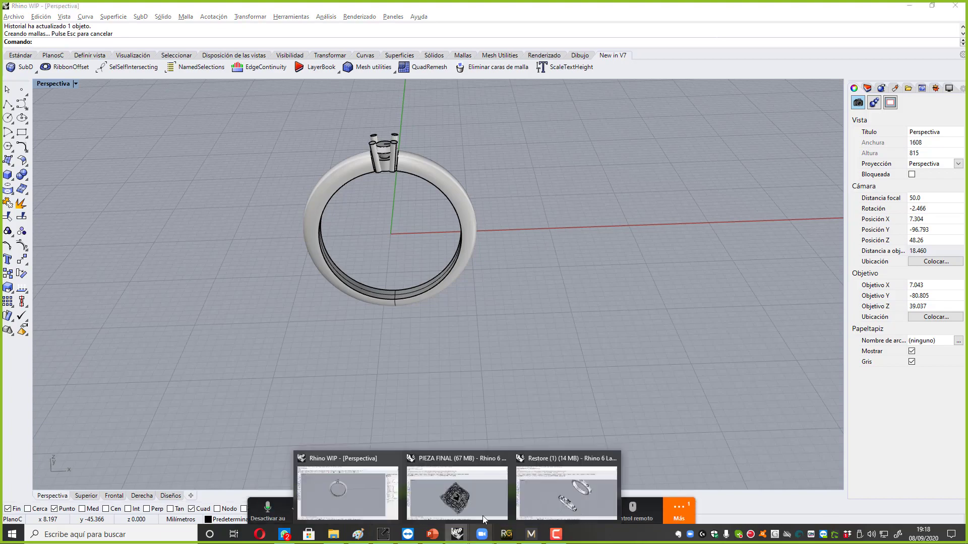
left_click(471, 503)
right_click_drag(504, 373, 555, 302)
right_click_drag(429, 353, 409, 368)
right_click_drag(174, 210, 352, 317)
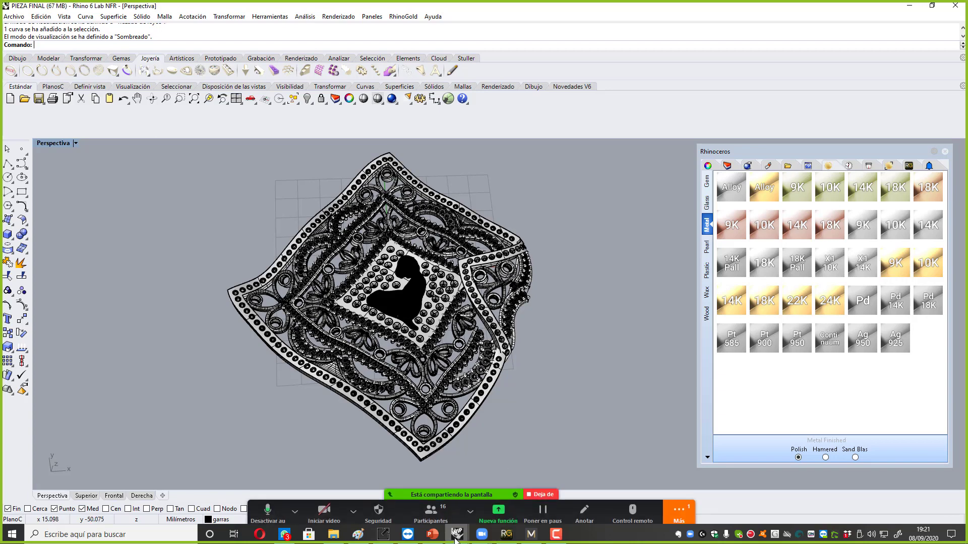
mouse_move(456, 535)
left_click(367, 494)
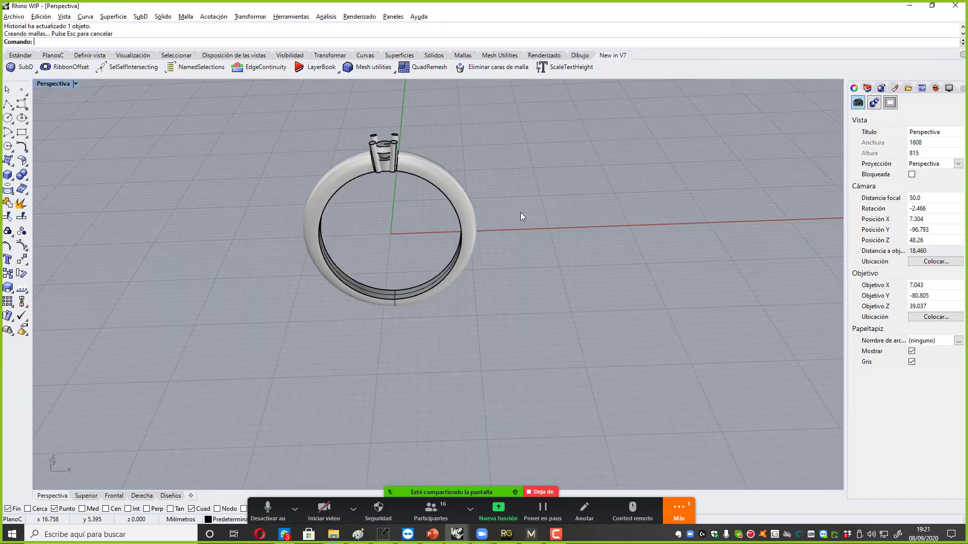
Select the gem in the setting and enlarge it uniformly with the gumball.
key("Home")
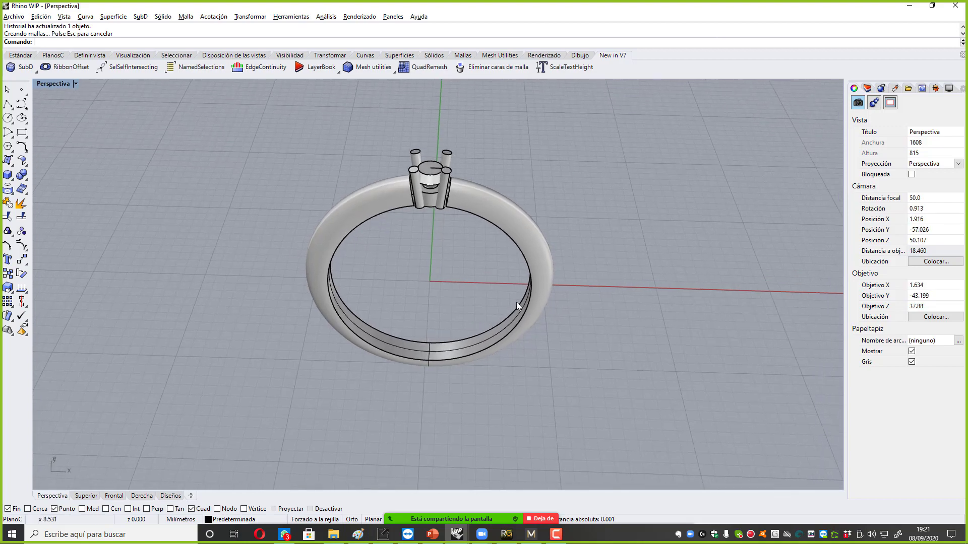
right_click_drag(523, 292, 440, 202)
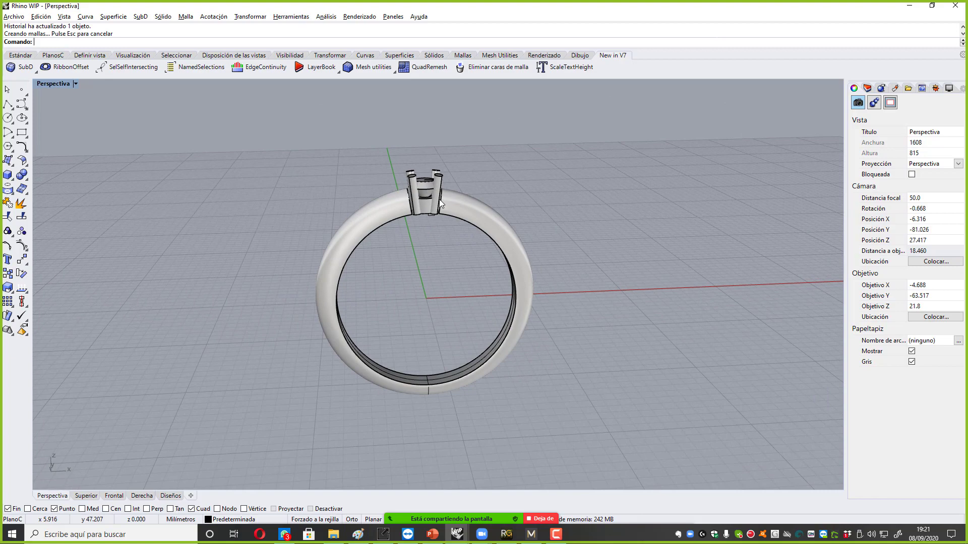
right_click_drag(440, 199, 441, 227)
scroll(441, 225, "up", 1)
left_click(432, 181)
right_click_drag(432, 184, 514, 211)
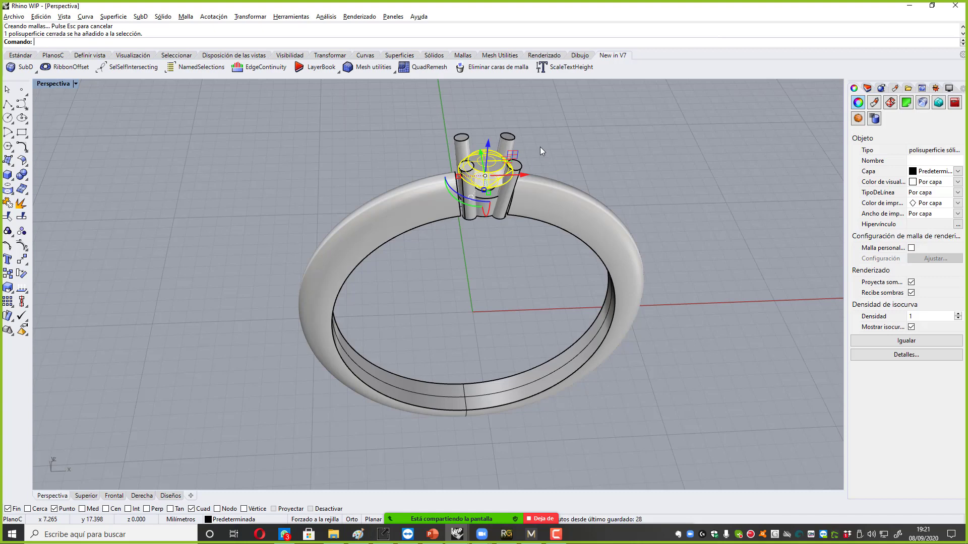
scroll(540, 146, "up", 2)
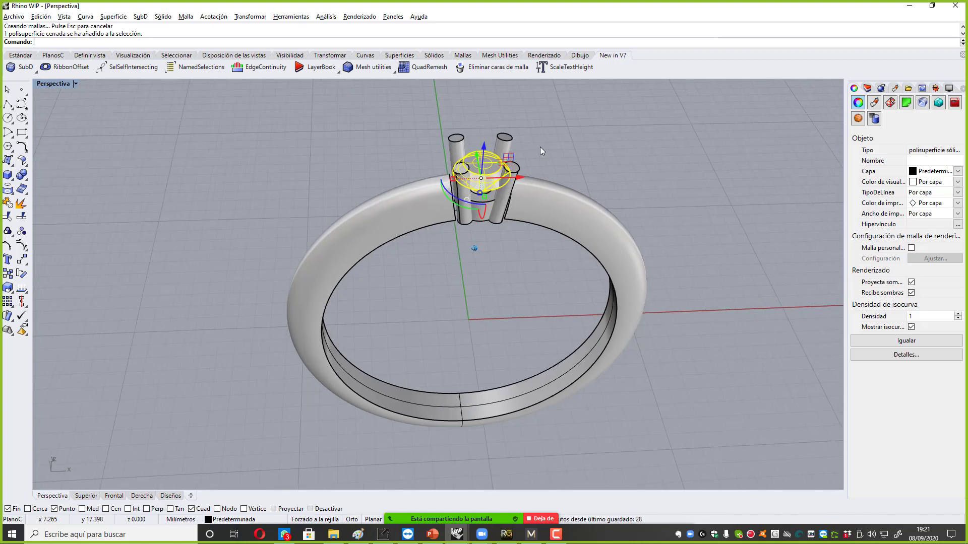
left_click_drag(449, 177, 440, 179, "shift")
left_click(604, 147)
Move one rear prong outward with the gumball to fit the edge of the enlarged gem.
left_click(509, 136)
right_click_drag(510, 137, 500, 226)
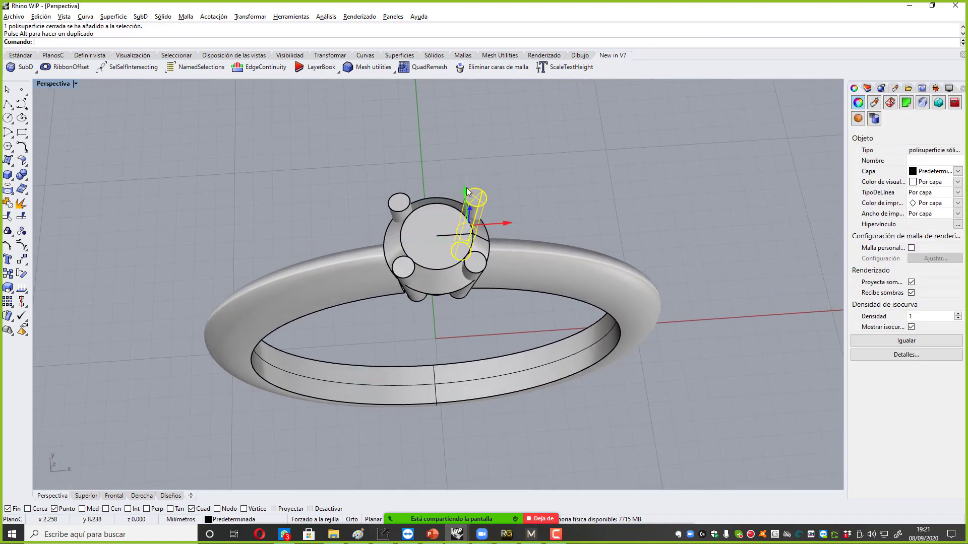
left_click_drag(466, 189, 465, 178)
left_click(570, 204)
Delete the other three prongs, keeping only the repositioned one.
right_click_drag(434, 144, 392, 189)
left_click(394, 194)
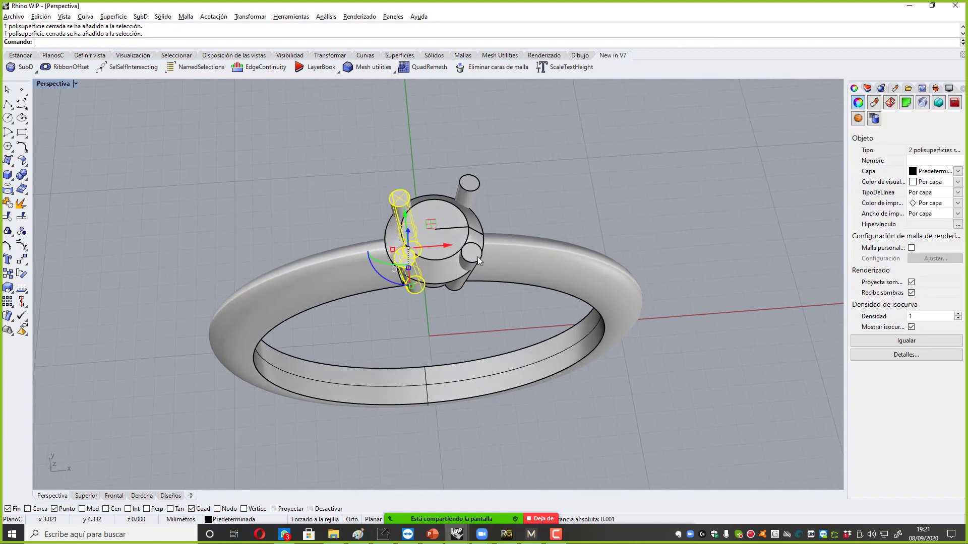
left_click(476, 256, "shift")
key("Delete")
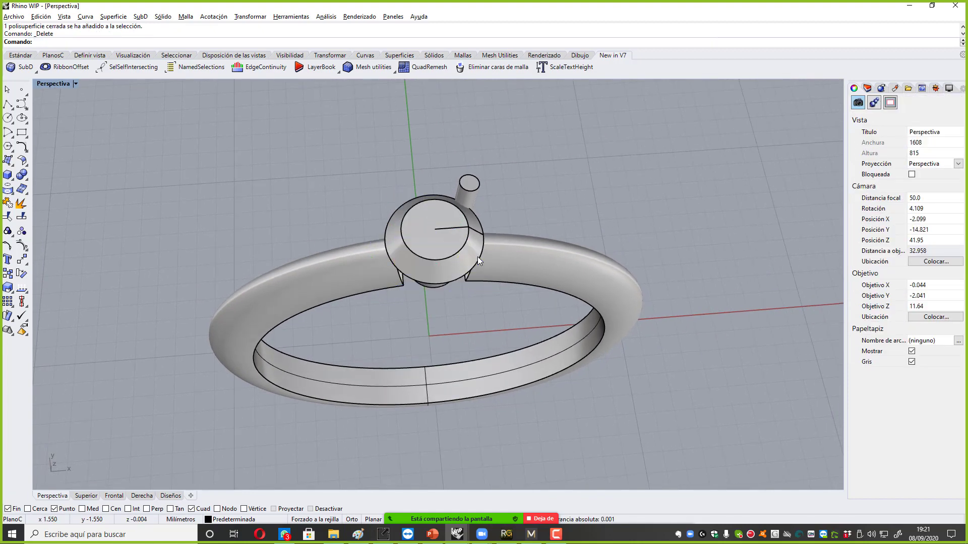
Polar-array the remaining prong around the origin with 4 elements over 360 degrees.
left_click(462, 190)
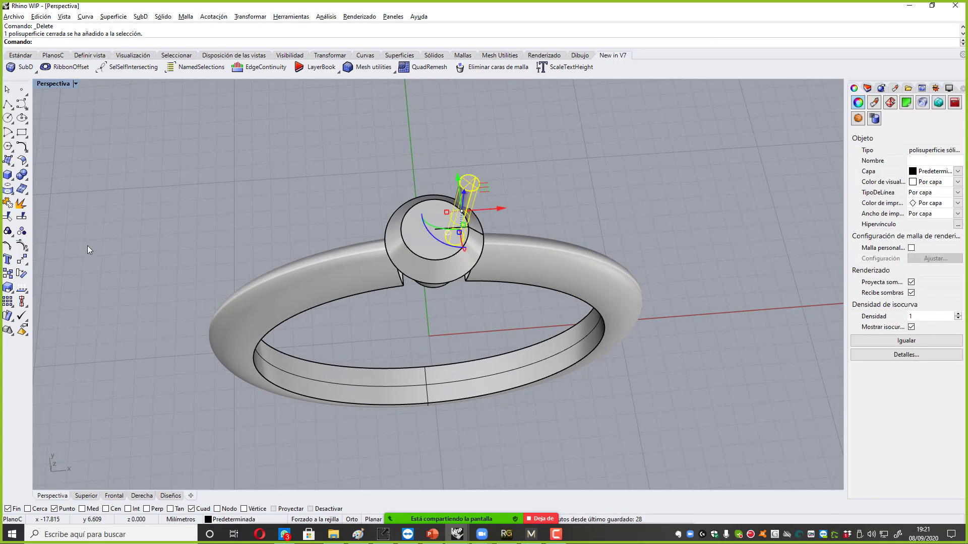
left_click(22, 260)
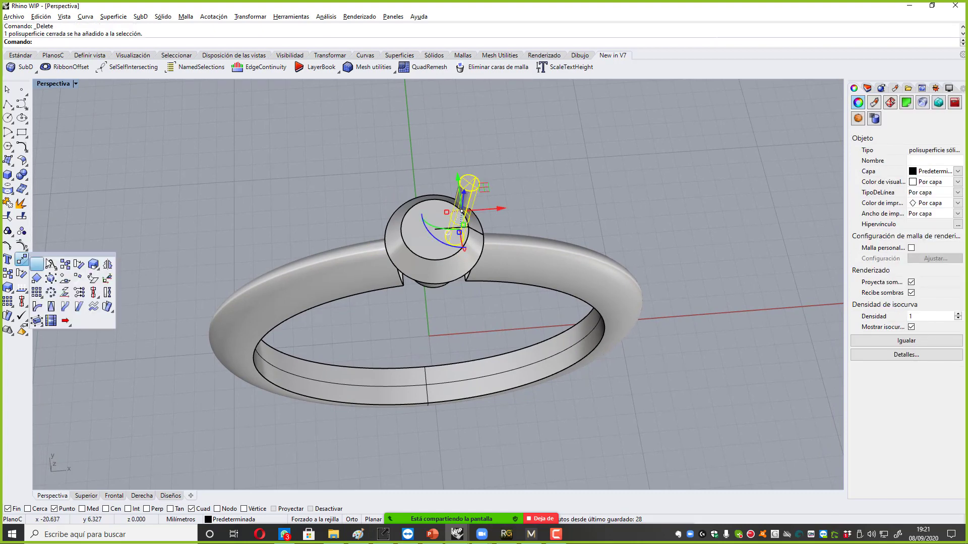
left_click(51, 292)
type("0")
key("Return")
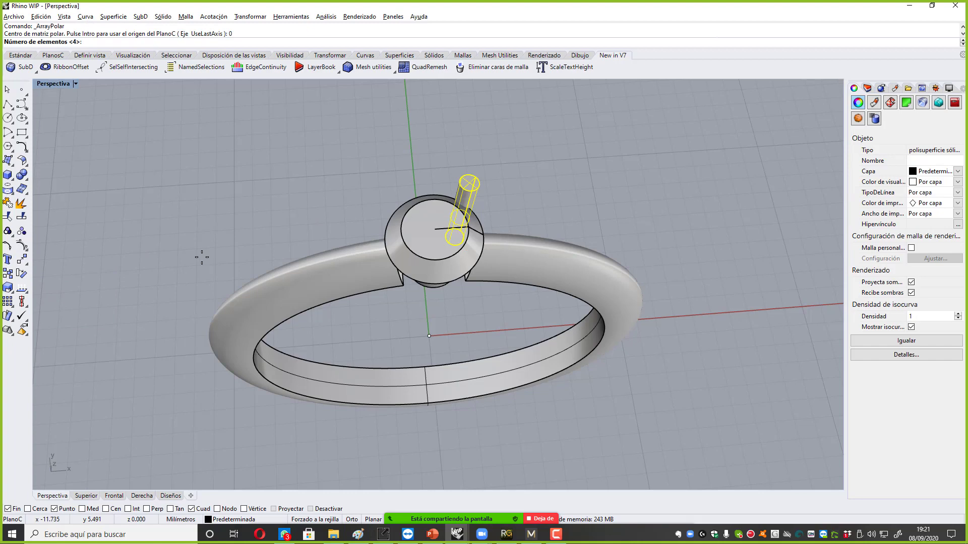
key("Return")
key("Return")
key("Return")
left_click(577, 207)
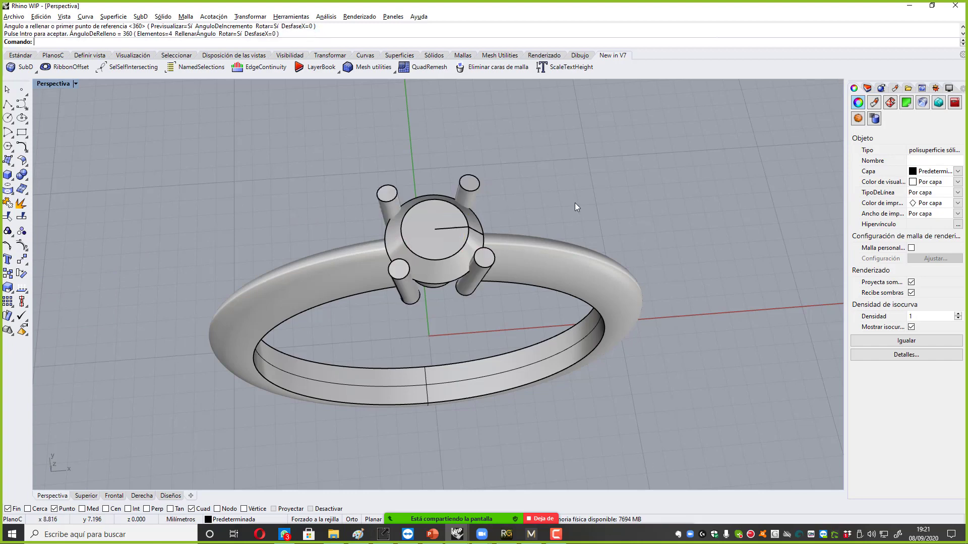
Examine the basket and the four prongs around the gem from close up and in the full ring view.
right_click_drag(509, 297, 473, 224)
scroll(453, 275, "up", 5)
right_click(452, 297)
right_click_drag(452, 297, 481, 267)
left_click(445, 327)
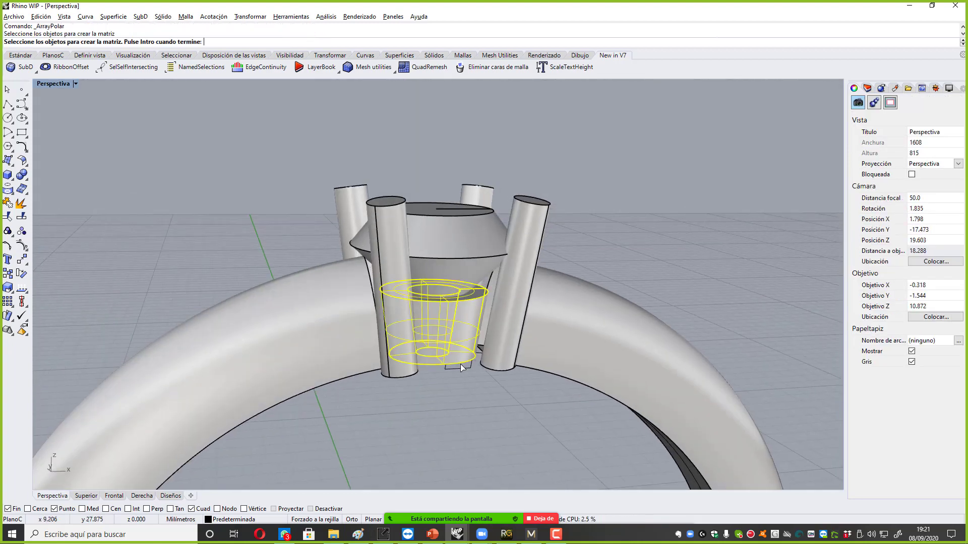
right_click_drag(454, 335, 448, 330)
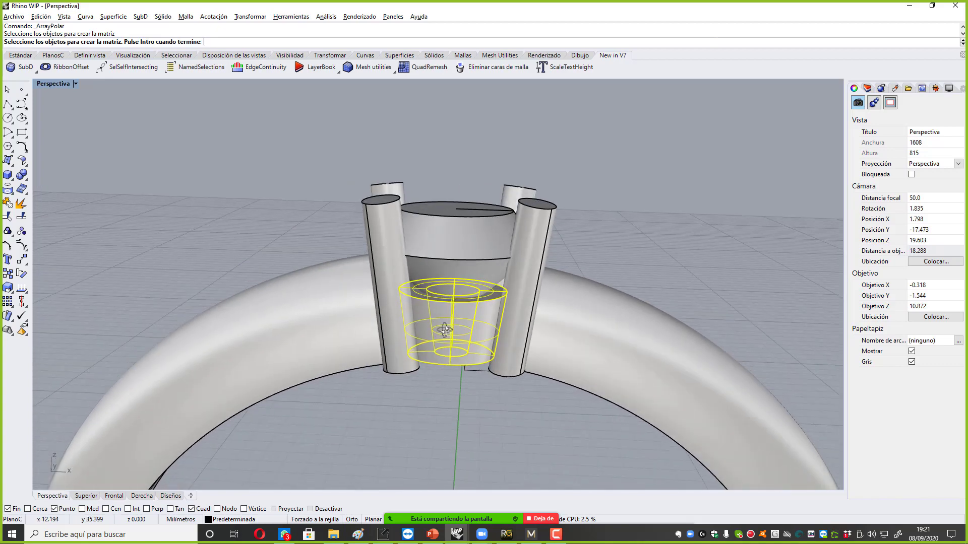
scroll(447, 308, "down", 5)
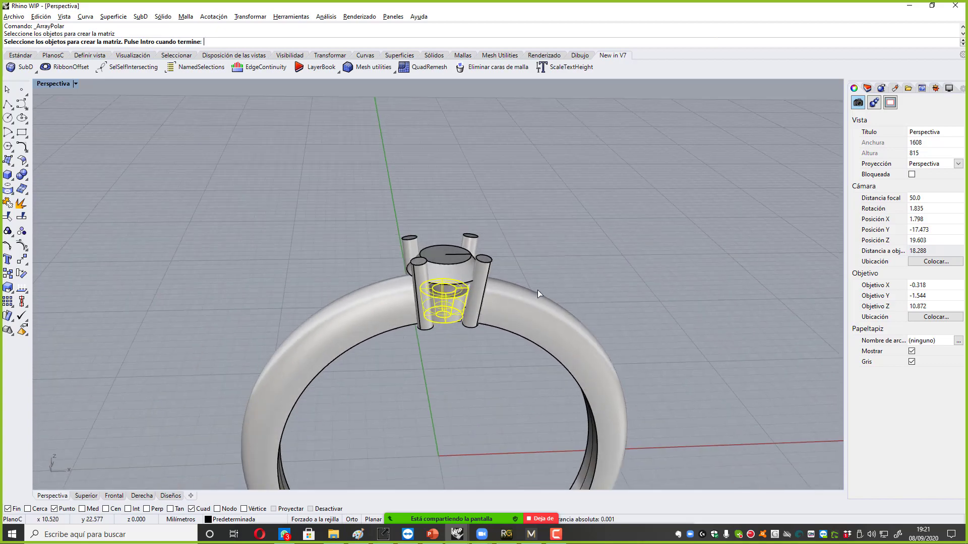
scroll(585, 335, "down", 4)
right_click_drag(585, 335, 579, 358)
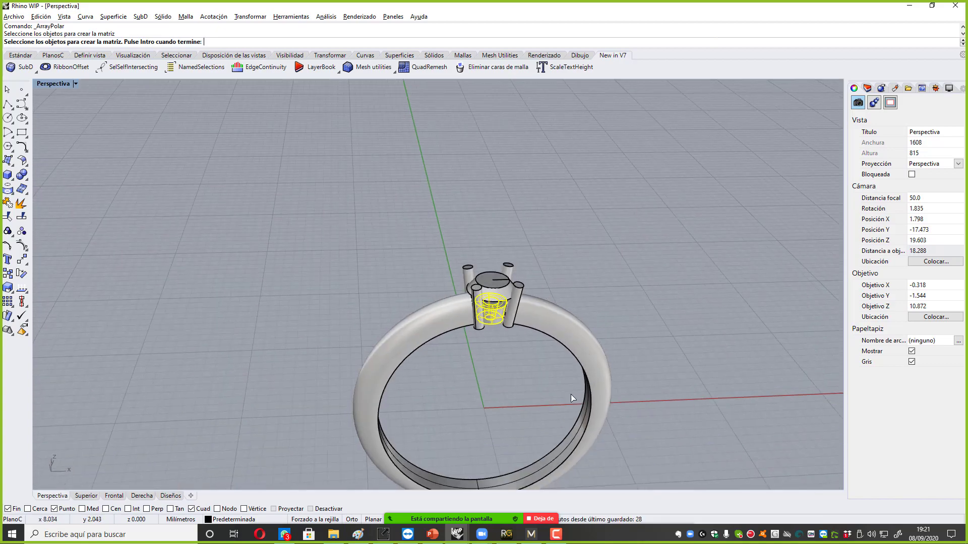
right_click_drag(571, 394, 513, 337, "shift")
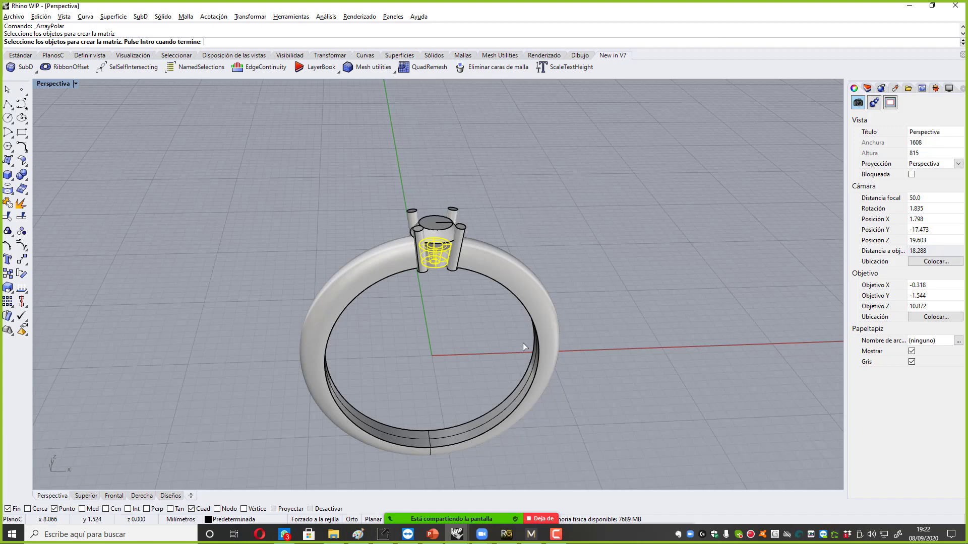
key("Escape")
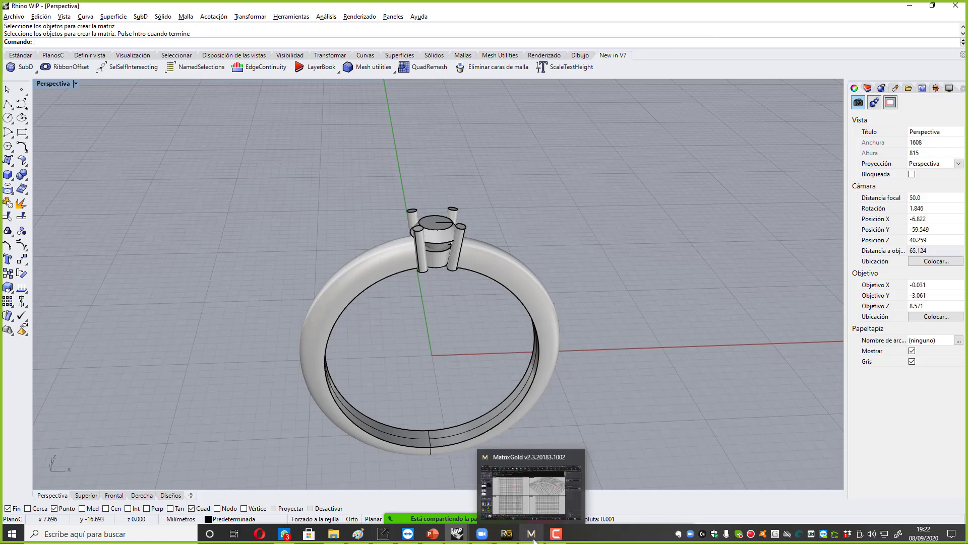
Switch to RhinoGold and browse its drawing, jewellery and gem tool sets.
left_click(504, 537)
left_click(503, 539)
left_click(505, 536)
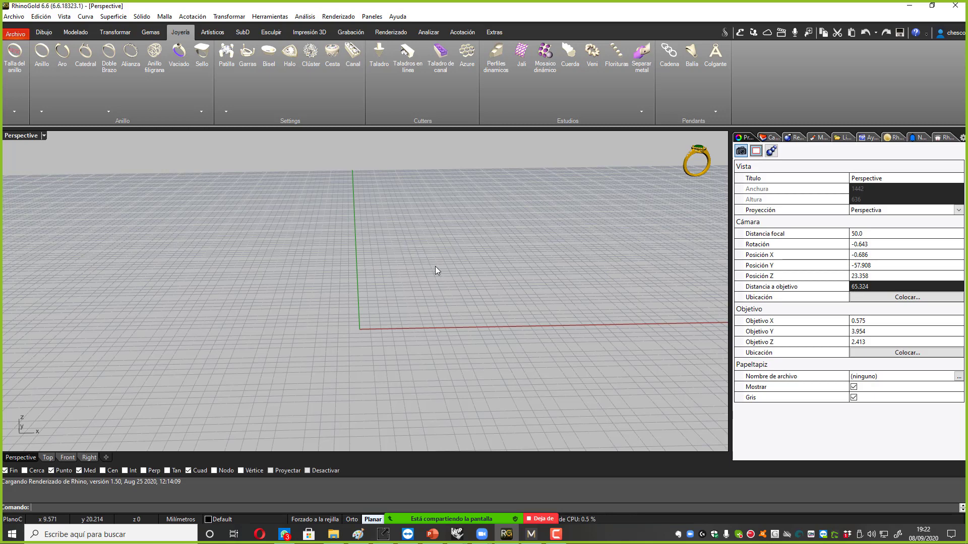
left_click(44, 32)
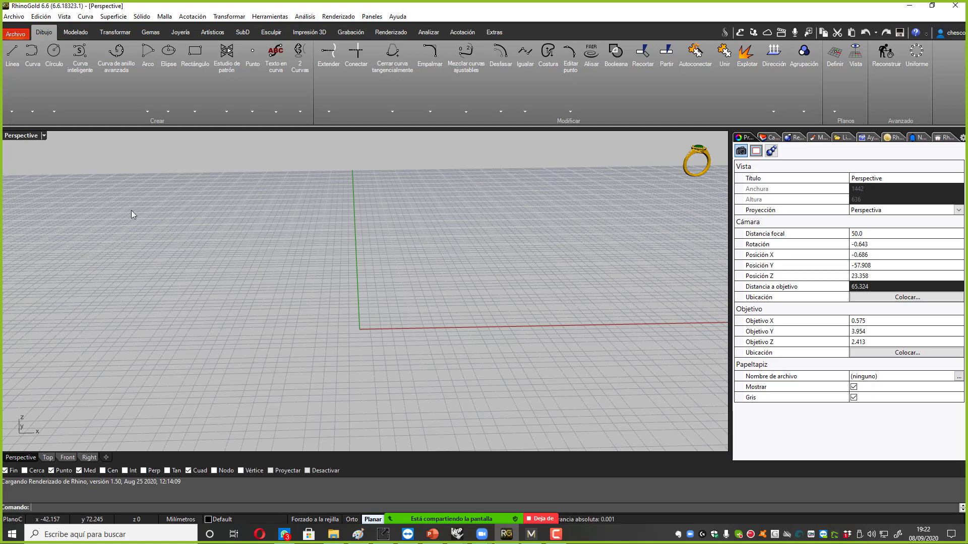
left_click(187, 34)
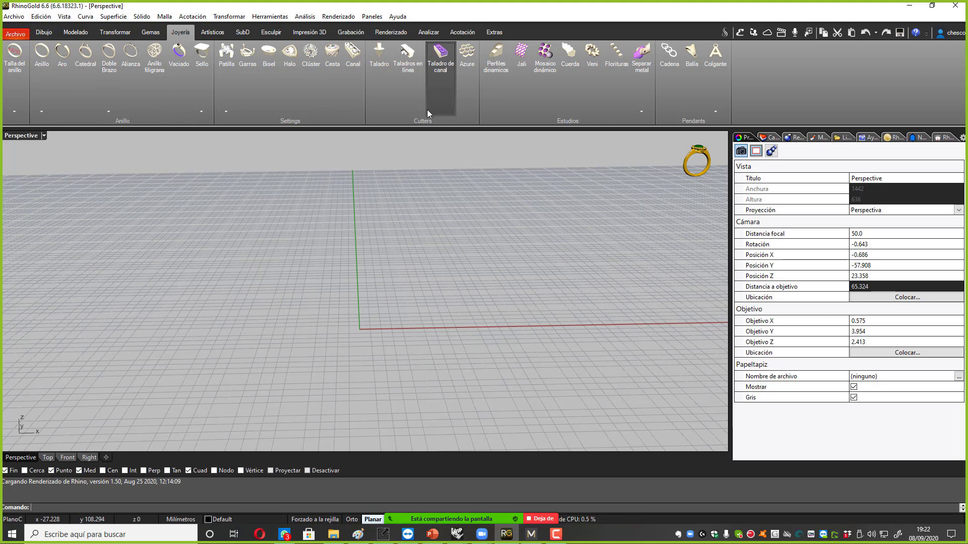
left_click(150, 32)
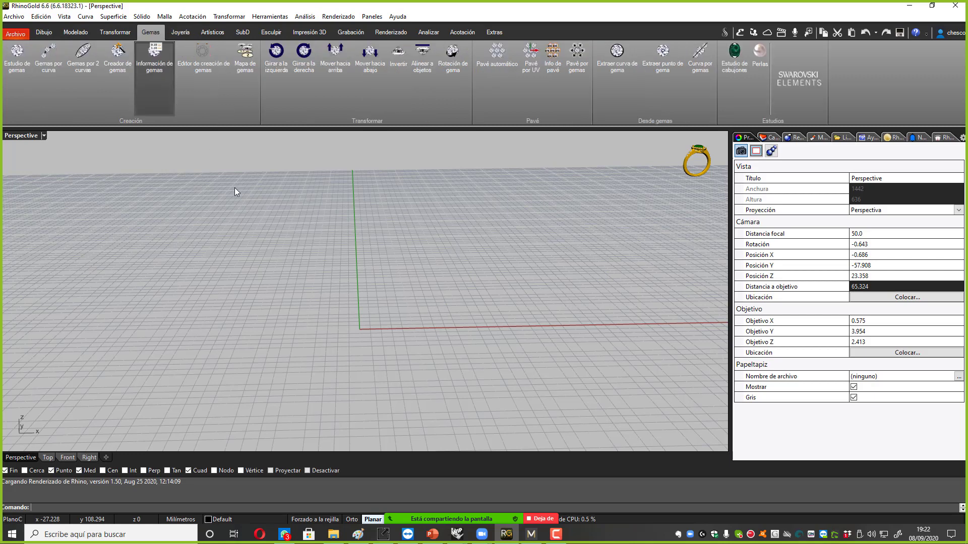
Create a brilliant-cut diamond gem with a 5.30 mm diameter and set the perspective view to shaded display.
left_click(16, 57)
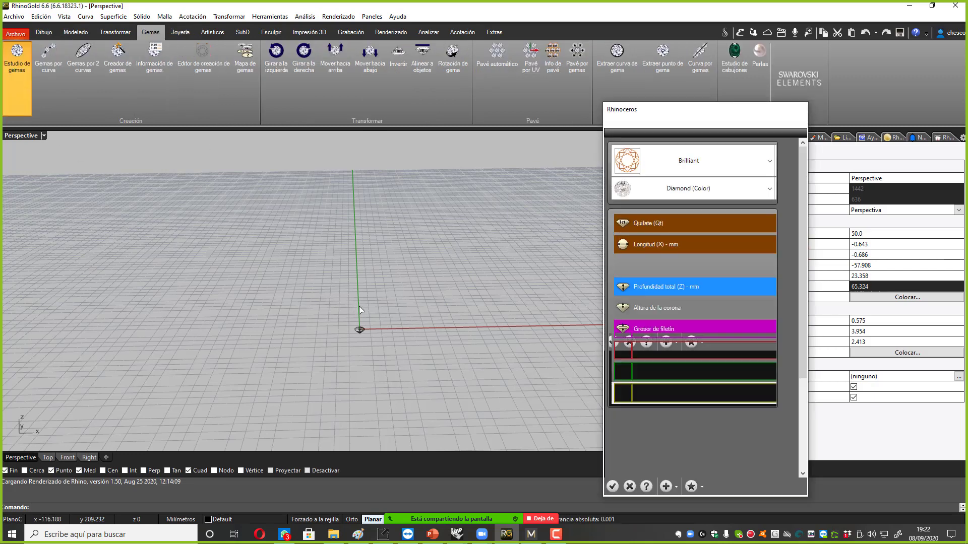
left_click(774, 243)
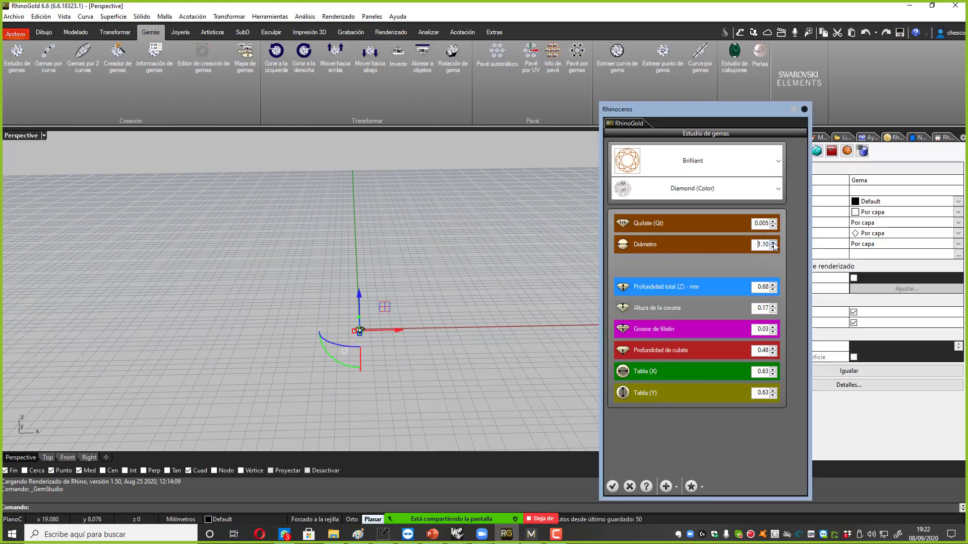
left_click_drag(774, 246, 775, 246)
right_click_drag(448, 254, 452, 281)
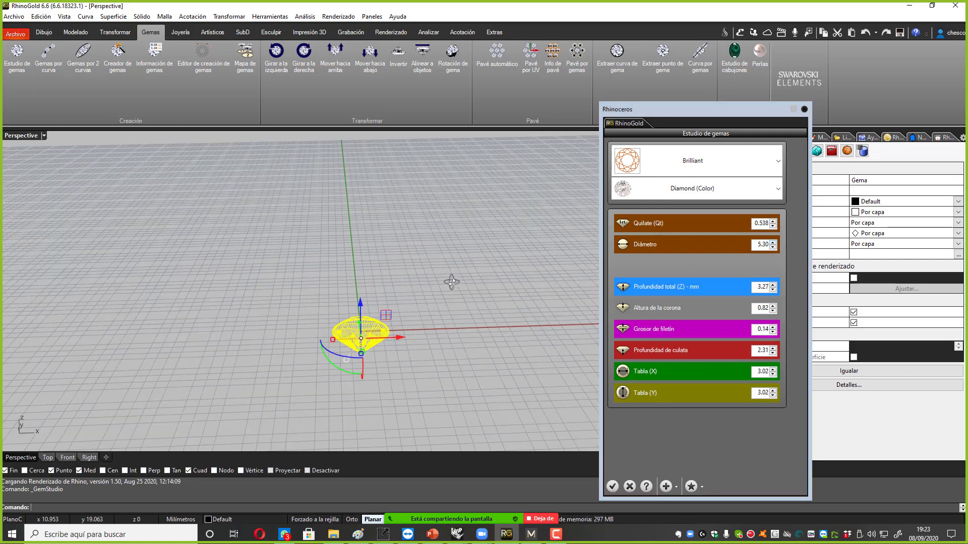
scroll(395, 334, "up", 4)
right_click_drag(396, 333, 401, 311)
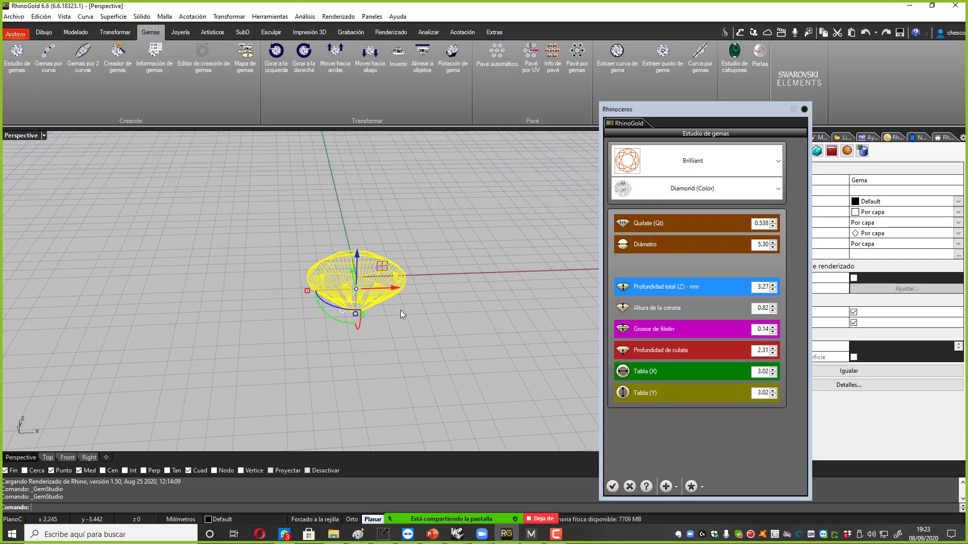
left_click(612, 486)
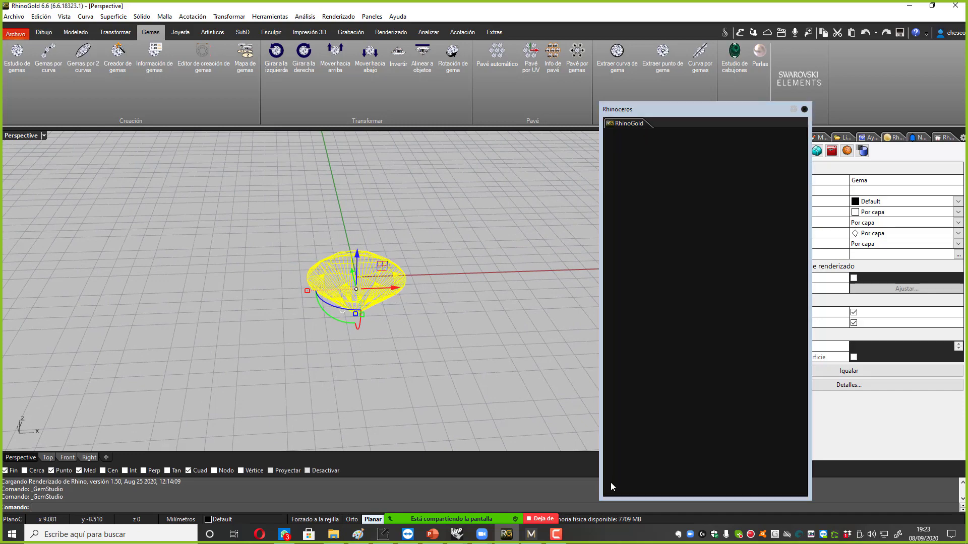
left_click(496, 285)
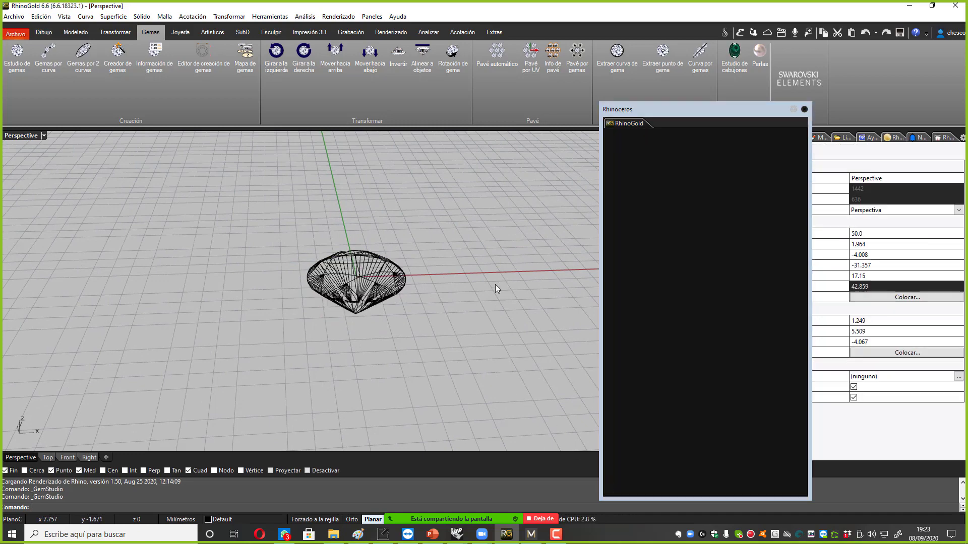
left_click(12, 137)
left_click(46, 176)
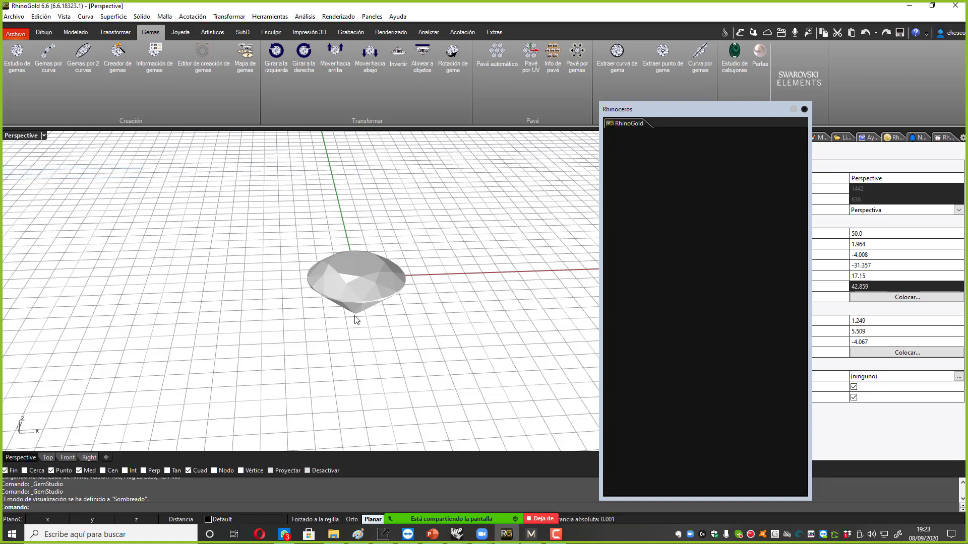
Reopen the brilliant gem's parameters and reduce its diameter to about 4.2 mm.
left_click(353, 268)
scroll(353, 269, "up", 2)
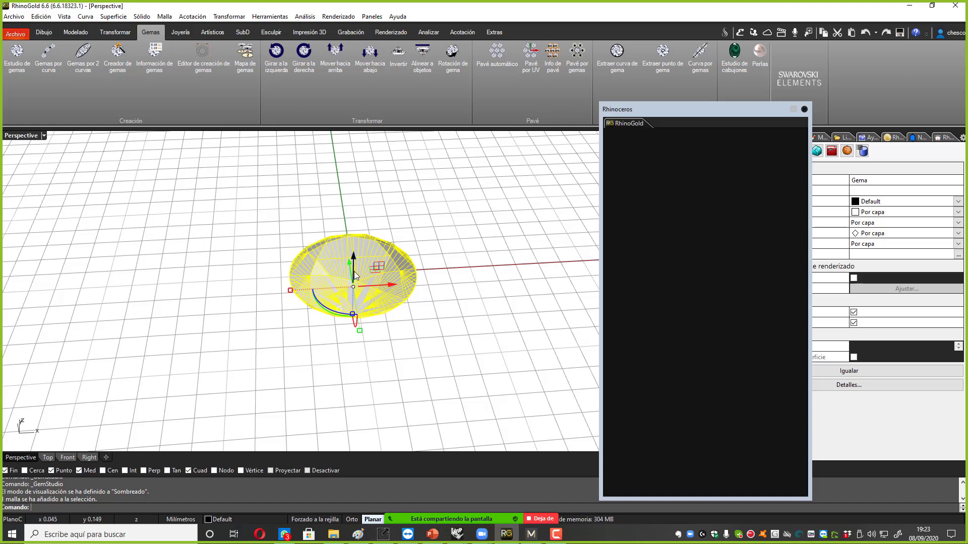
double_click(355, 273)
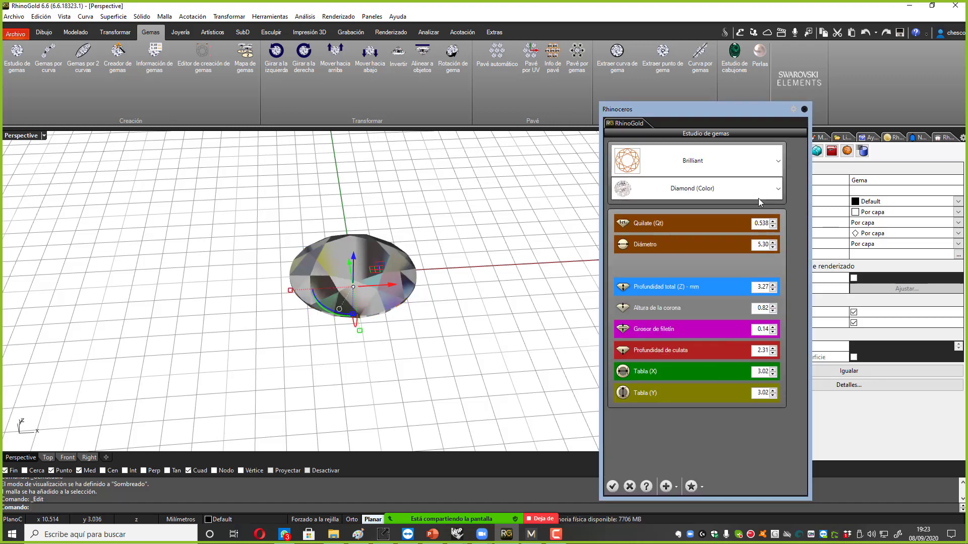
left_click(773, 247)
left_click(773, 248)
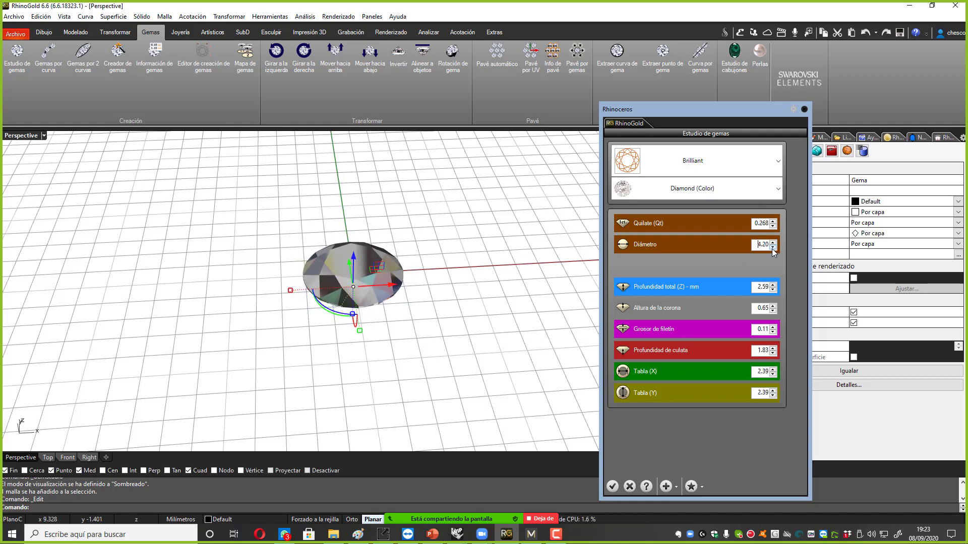
right_click(473, 260)
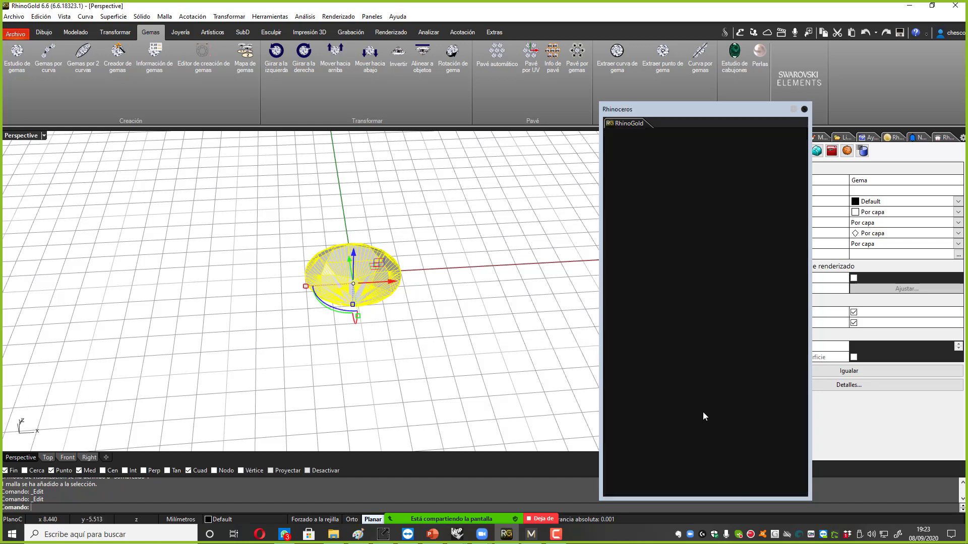
left_click(497, 318)
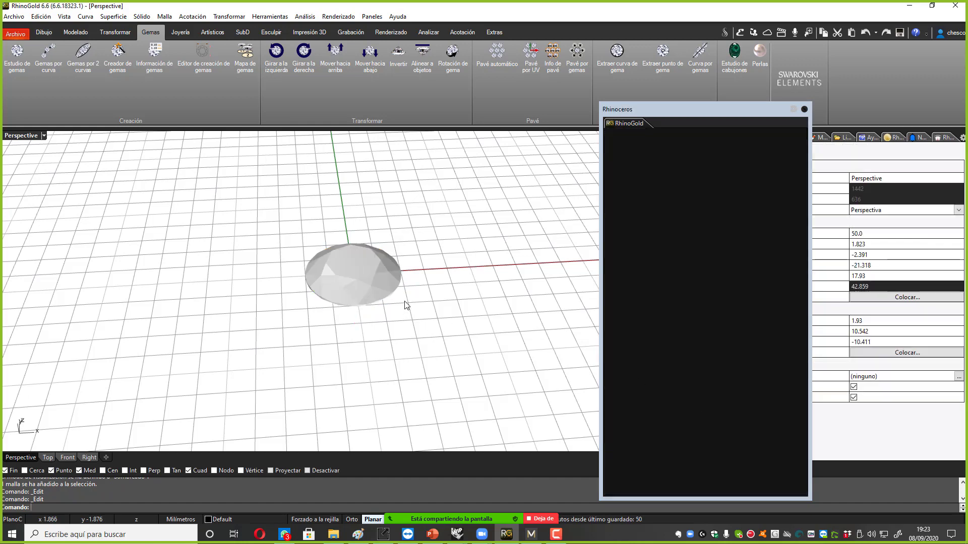
Fit prong setting 001 to the selected gem using the prong studio.
left_click(331, 281)
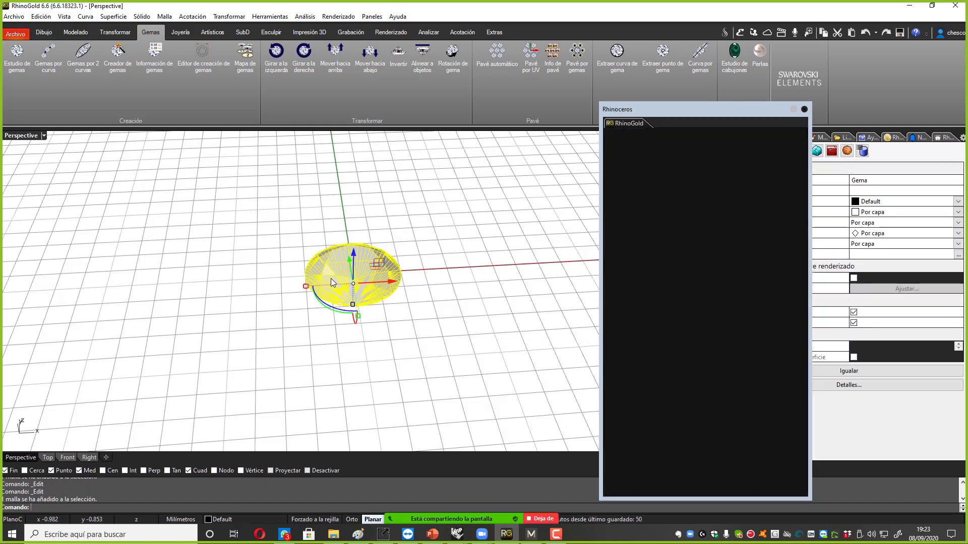
left_click(180, 31)
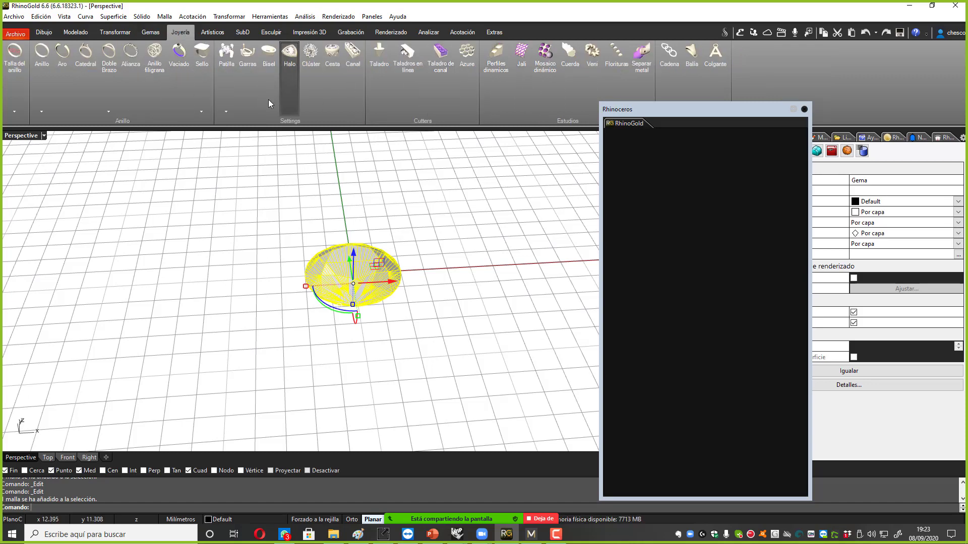
left_click(247, 59)
right_click_drag(331, 287, 343, 259)
left_click(607, 190)
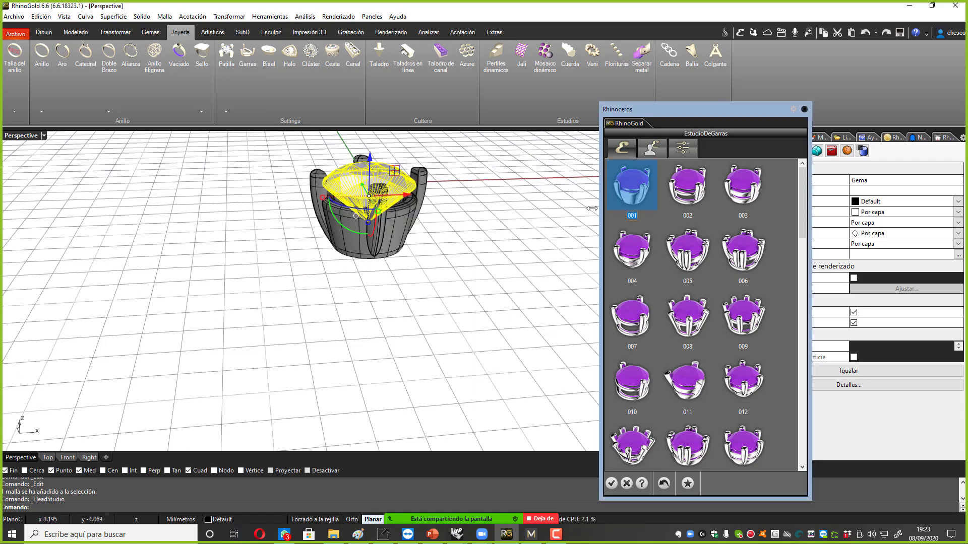
right_click_drag(563, 245, 558, 243)
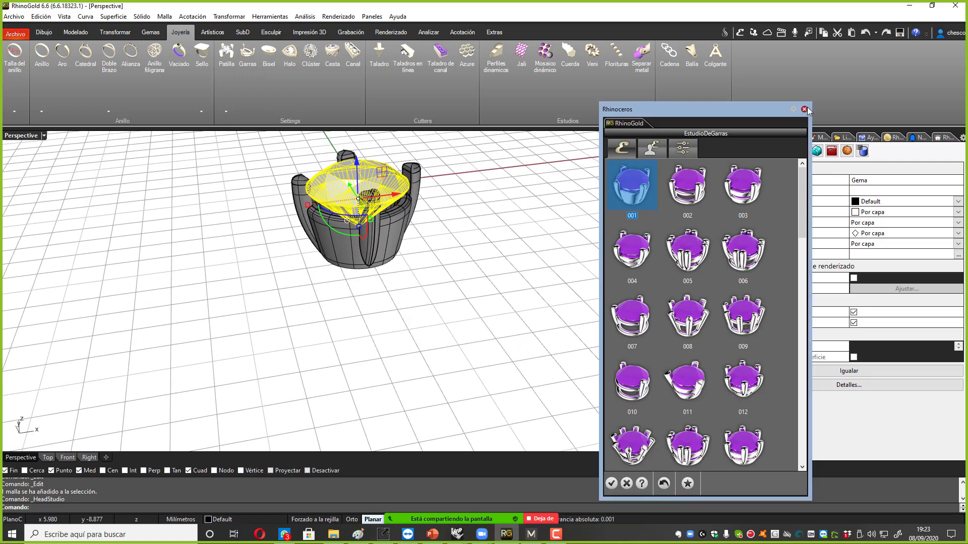
left_click(804, 109)
left_click(420, 228)
right_click_drag(420, 228, 428, 256)
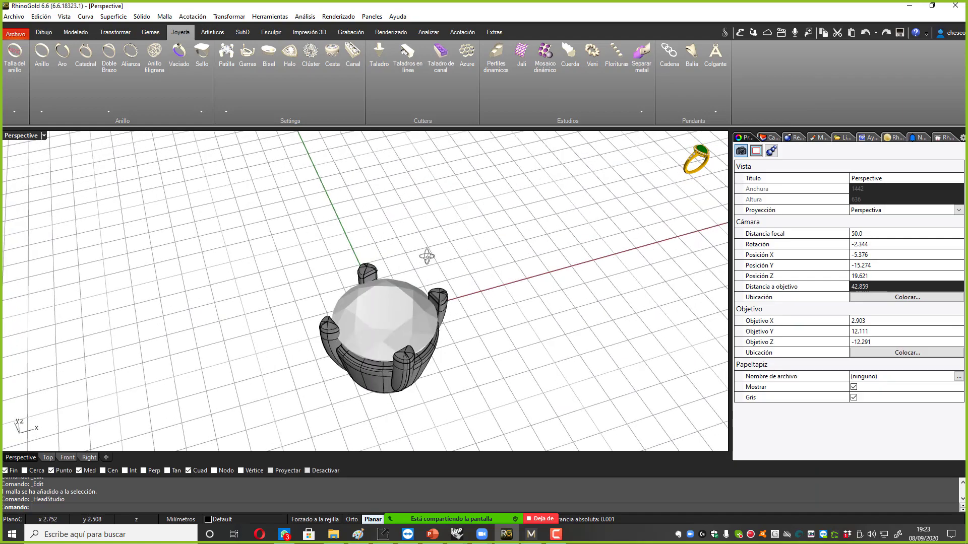
Undo the gem and setting operations as far back as the history allows.
key("ctrl+z")
right_click_drag(422, 221, 414, 204)
scroll(416, 204, "down", 6)
key("ctrl+z")
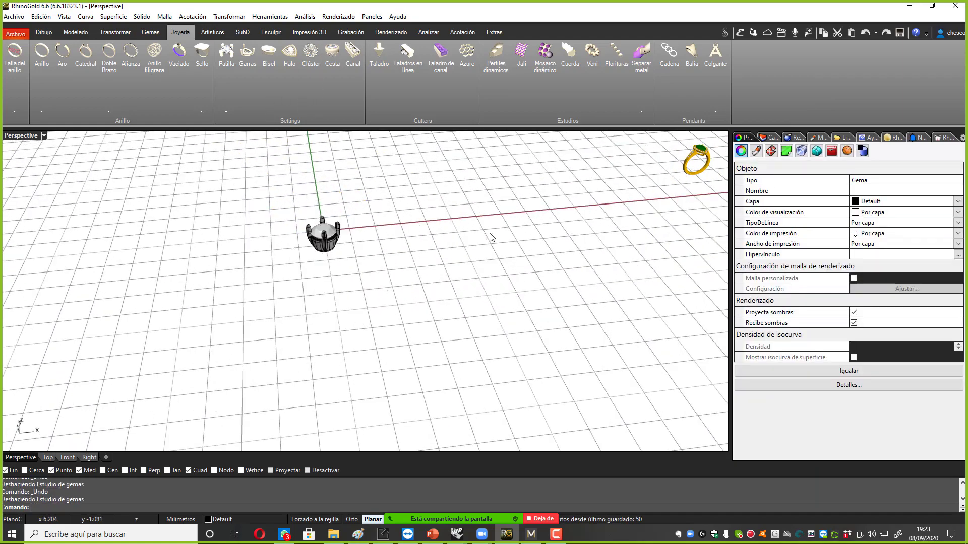
scroll(378, 231, "up", 4)
key("ctrl+z")
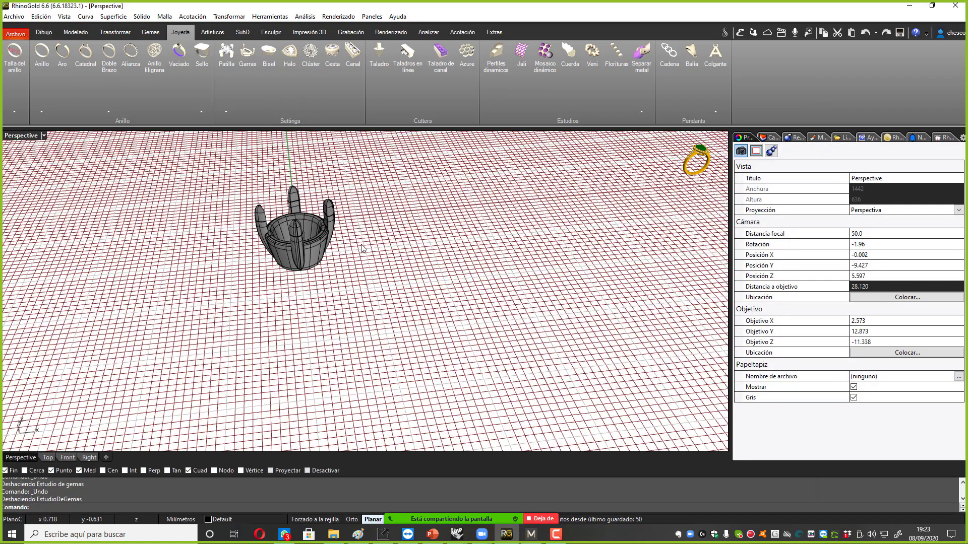
key("ctrl+z")
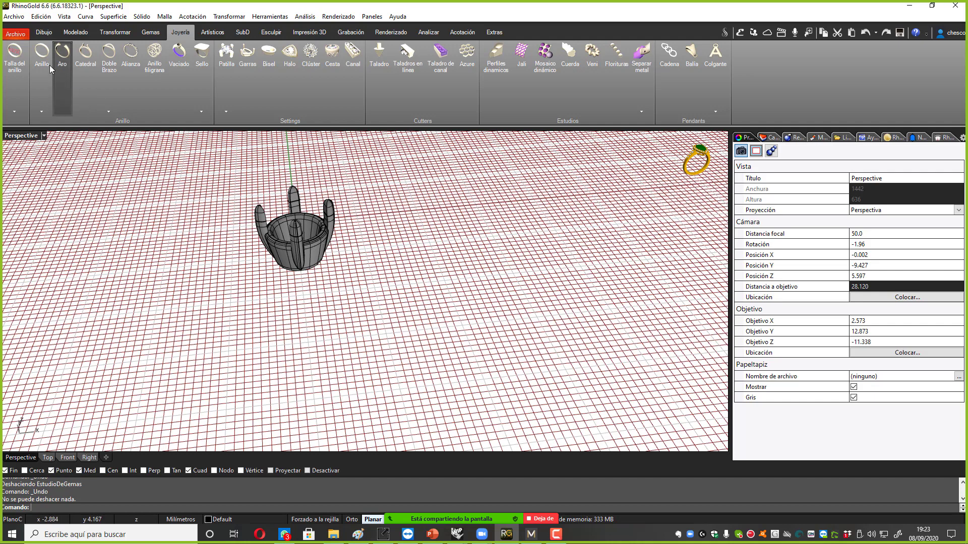
Start a new RhinoGold file without saving the current one and maximize its perspective view.
left_click(16, 35)
left_click(31, 50)
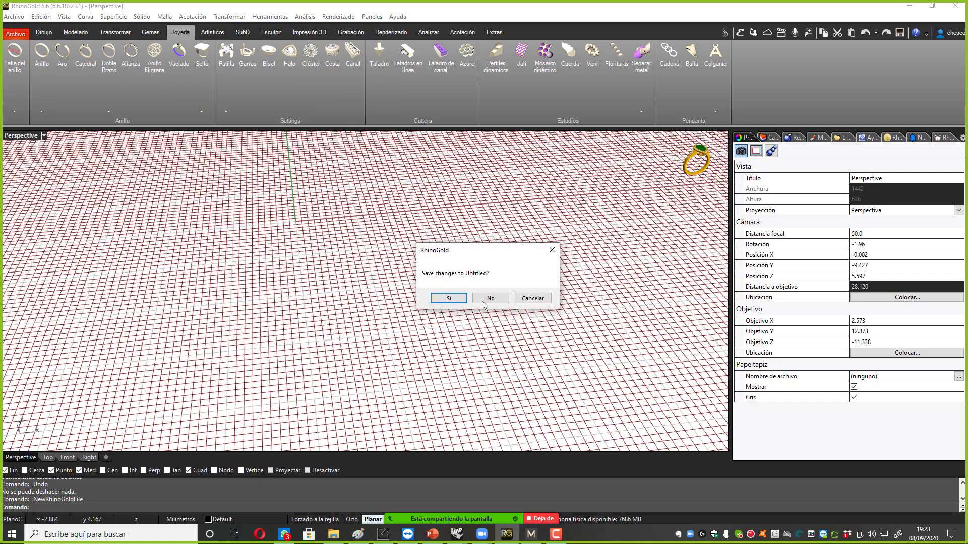
left_click(489, 298)
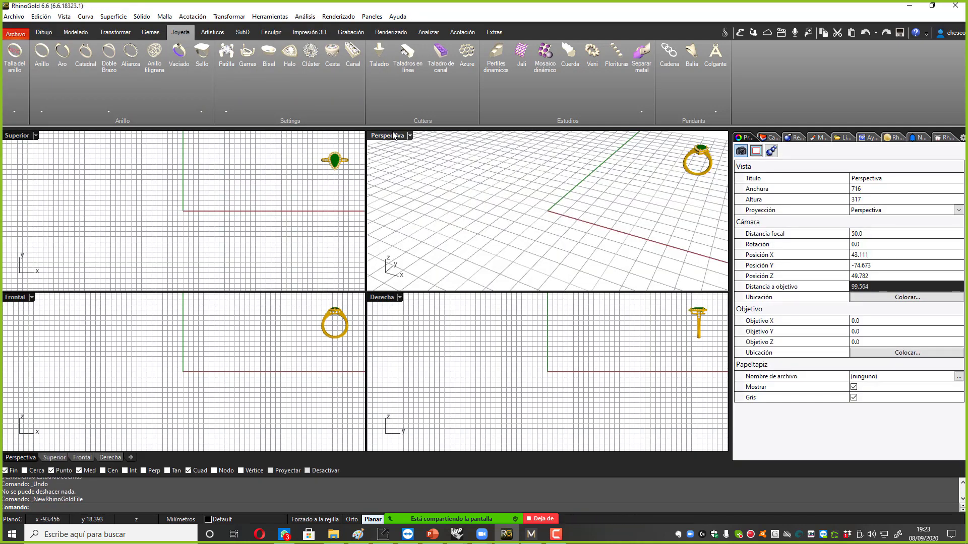
double_click(392, 134)
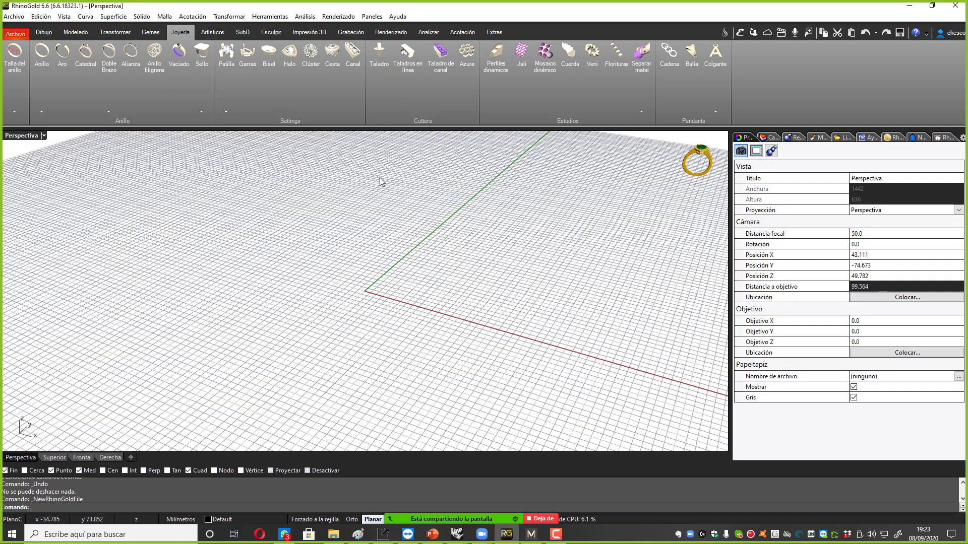
right_click_drag(382, 182, 439, 167)
Create a brilliant-cut diamond gem with a 3.50 mm diameter at the origin.
left_click(145, 33)
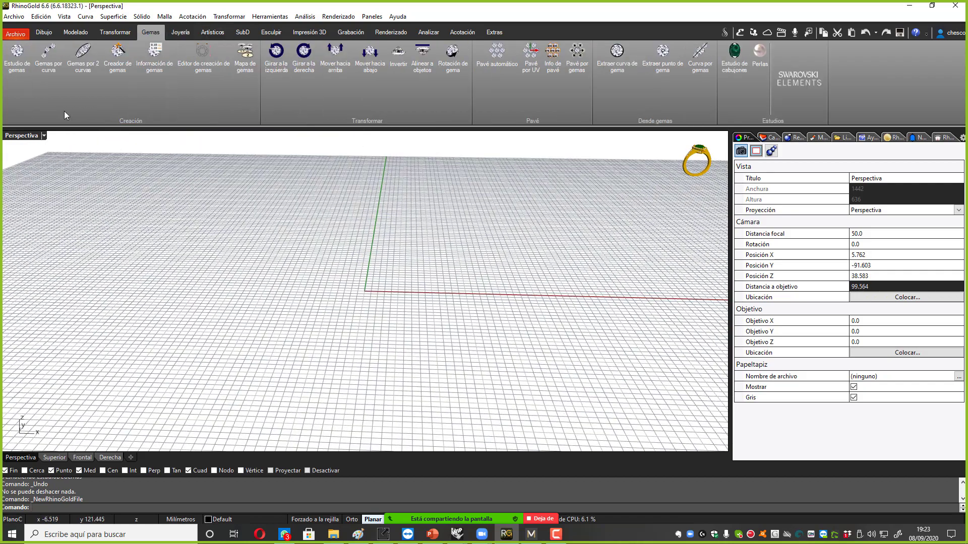
left_click(17, 55)
right_click_drag(436, 313, 435, 195, "ctrl")
left_click(773, 242)
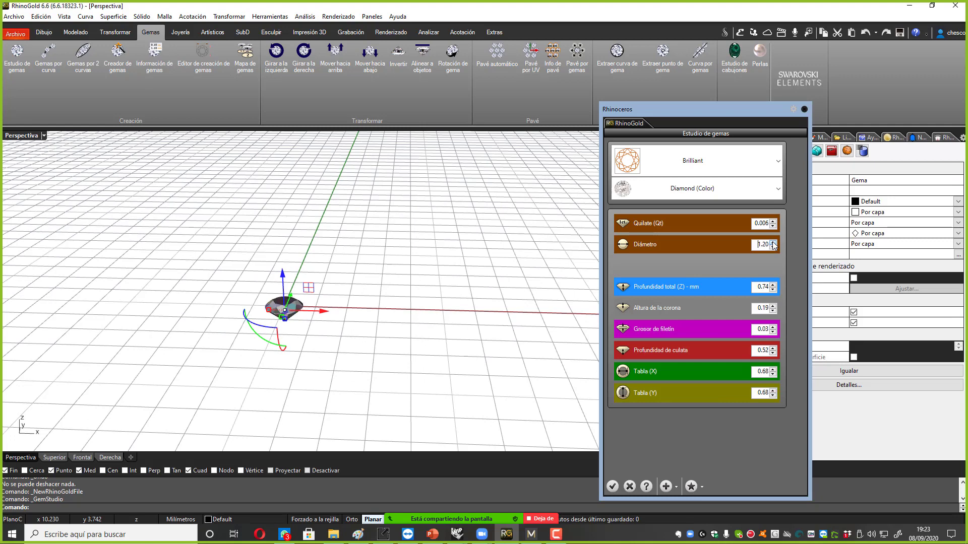
left_click(613, 487)
Fit bezel style 002 around the brilliant gem using the bezel studio.
left_click(176, 33)
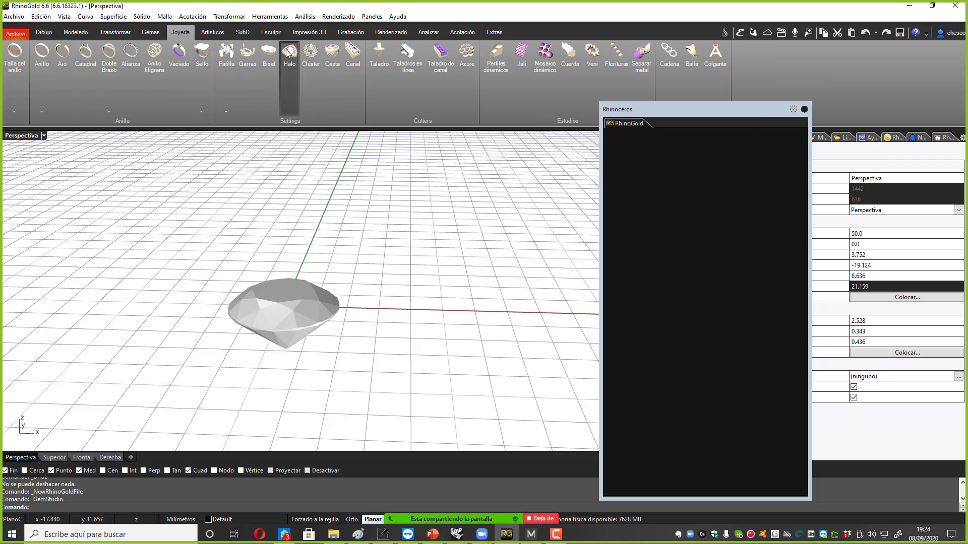
left_click(269, 56)
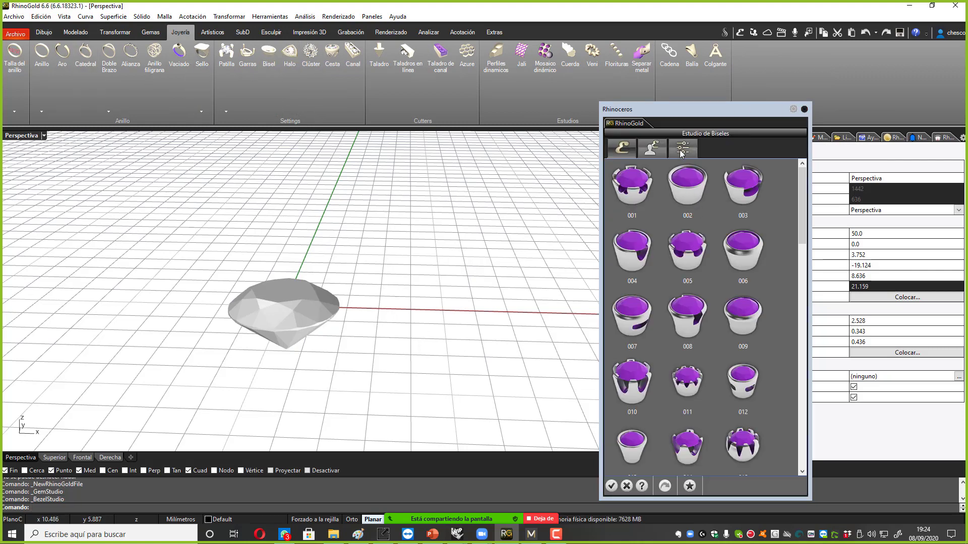
left_click(265, 296)
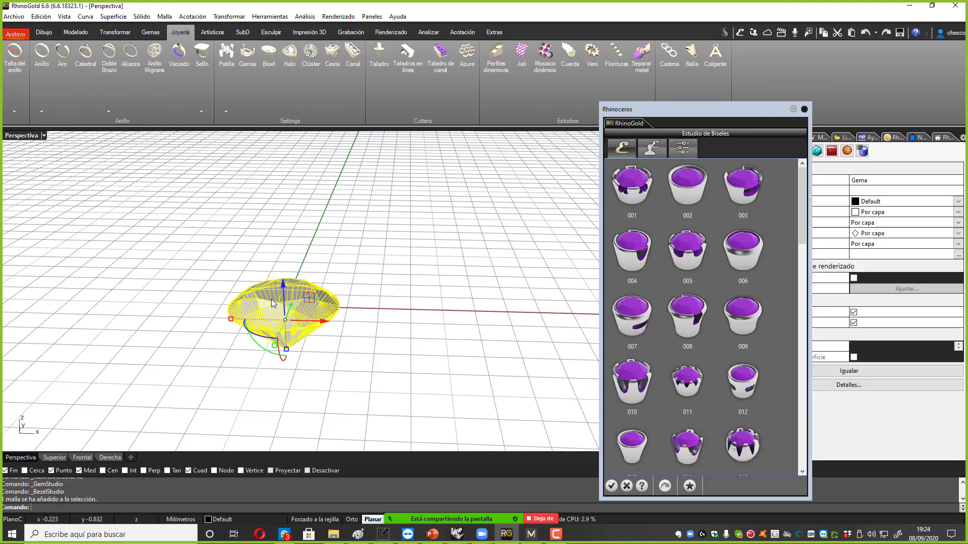
left_click(691, 181)
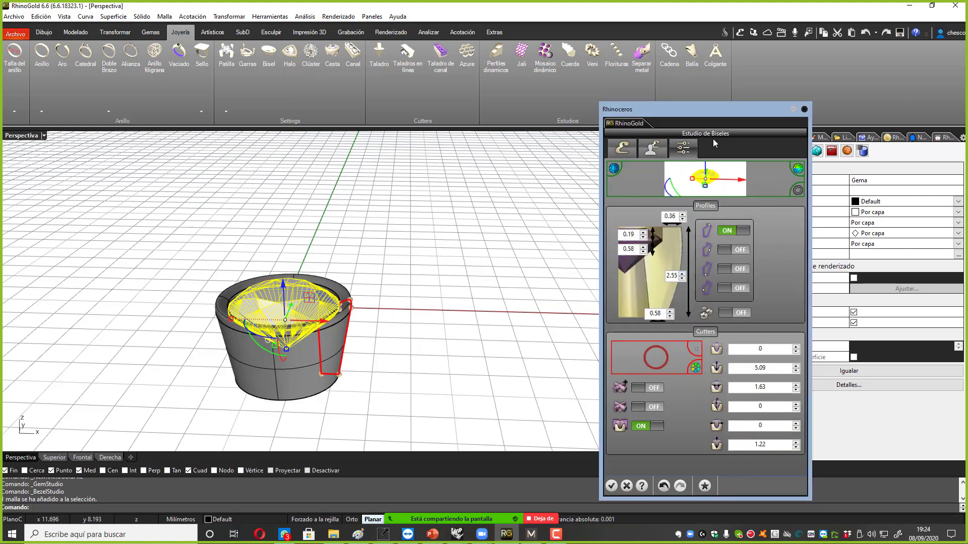
Reshape the bezel profile to a base thickness of 0.27 and a rim thickness of 0.52, and accept the bezel.
right_click_drag(393, 347, 366, 352)
left_click_drag(367, 349, 356, 348)
right_click_drag(395, 251, 400, 258)
scroll(400, 259, "up", 1)
scroll(400, 262, "up", 1)
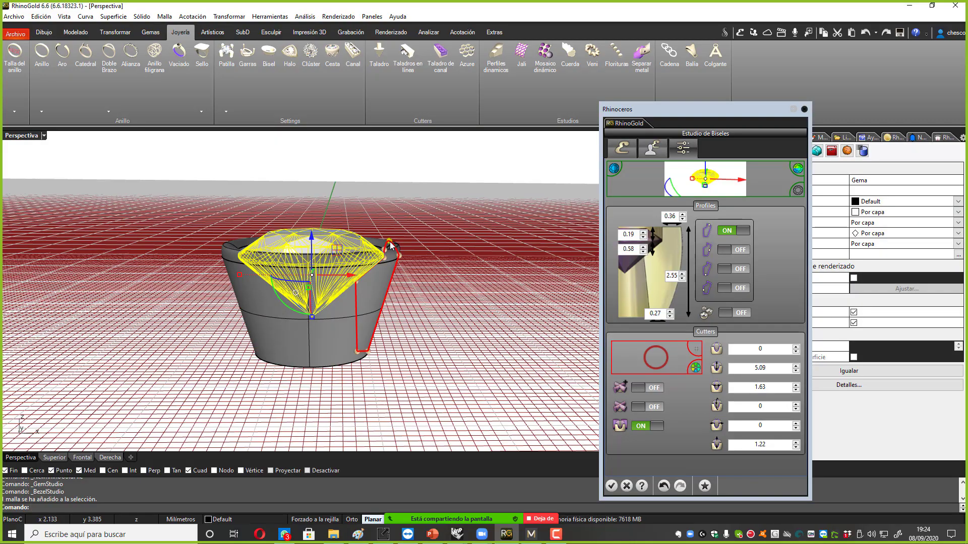
left_click_drag(393, 245, 406, 259)
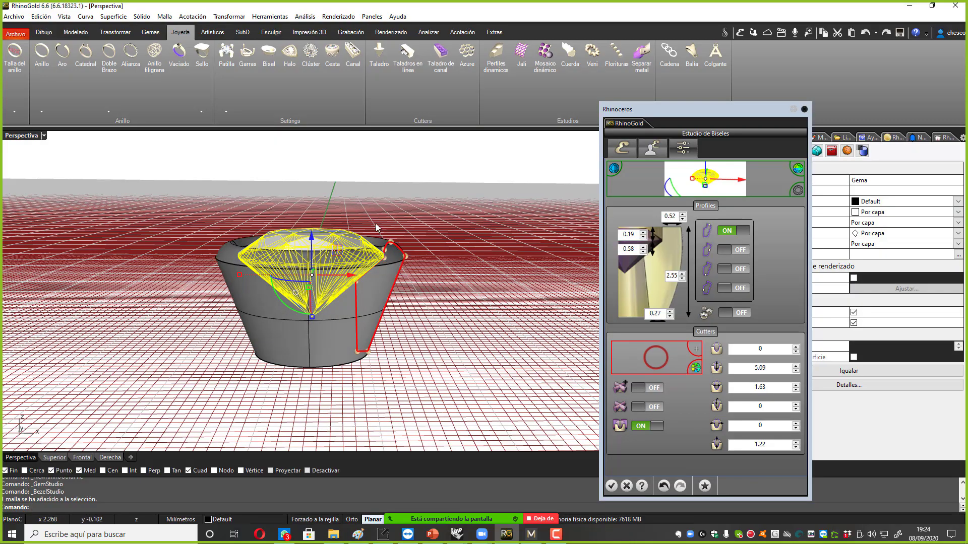
right_click_drag(406, 259, 436, 269)
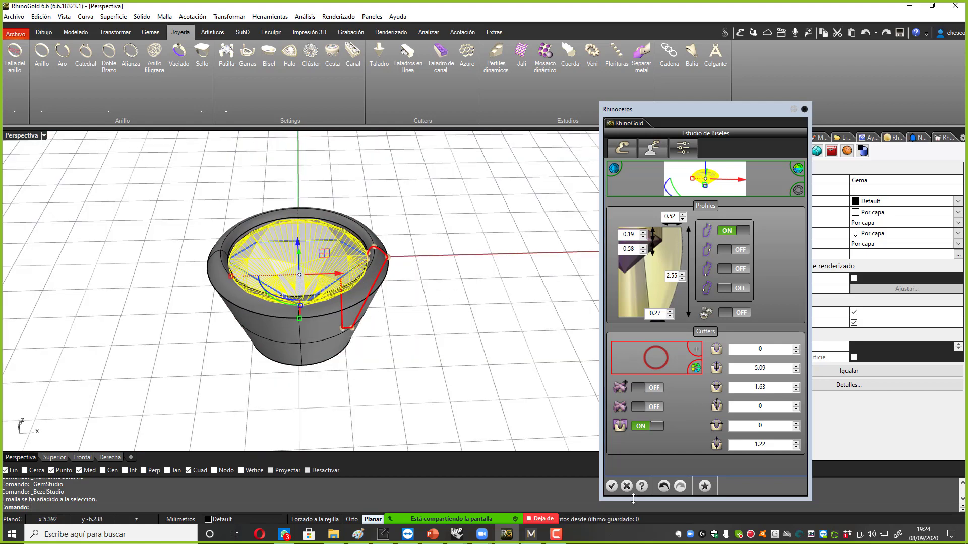
left_click(611, 486)
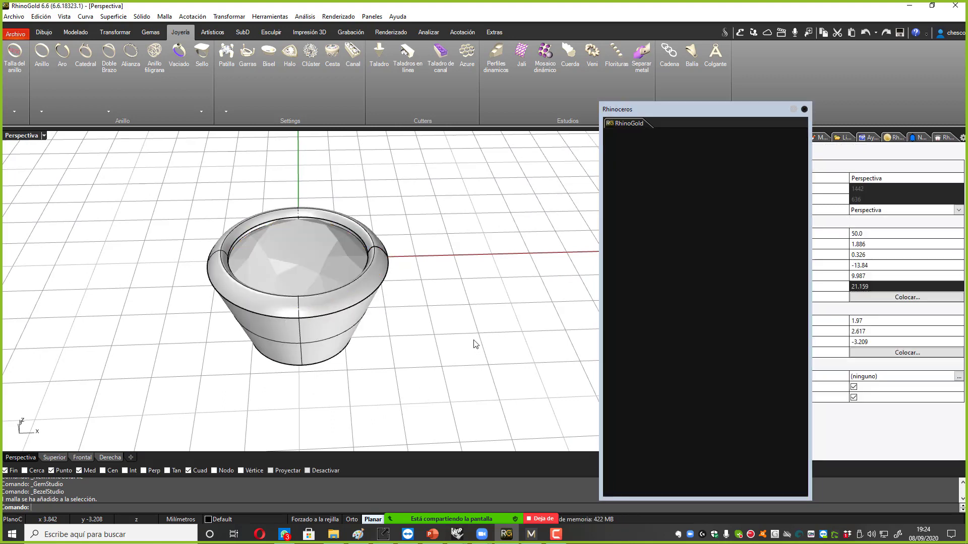
Edit the brilliant gem inside the bezel, setting its diameter to 4.50 mm, and accept the change.
left_click(306, 266)
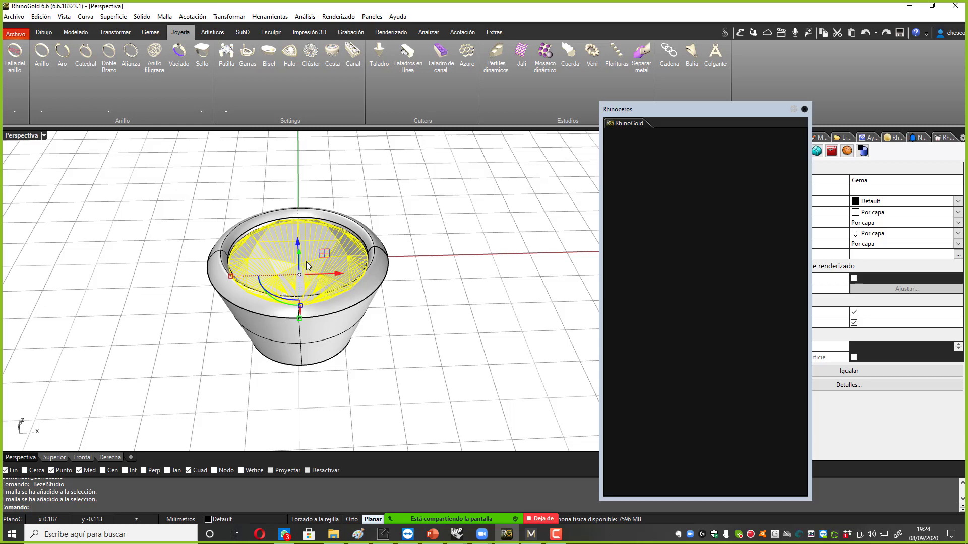
double_click(306, 263)
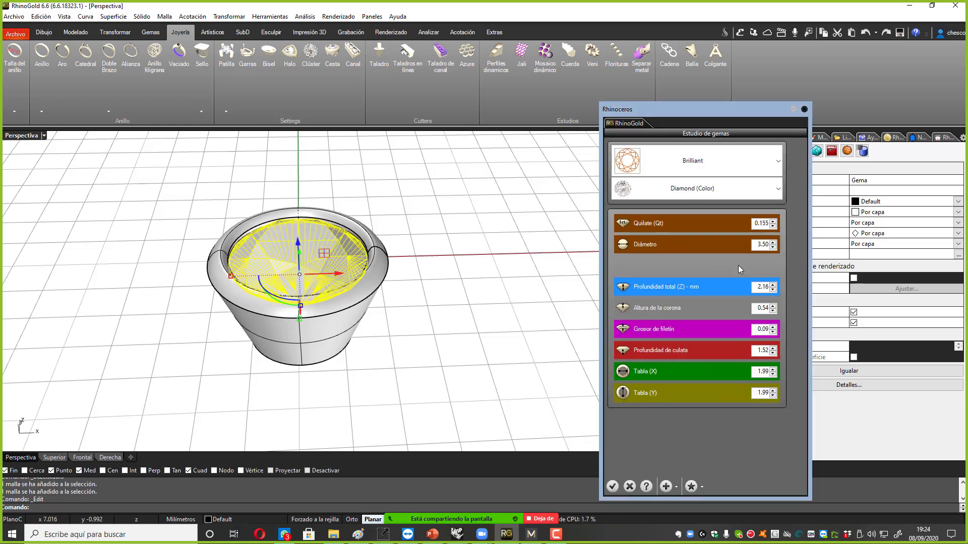
left_click(773, 242)
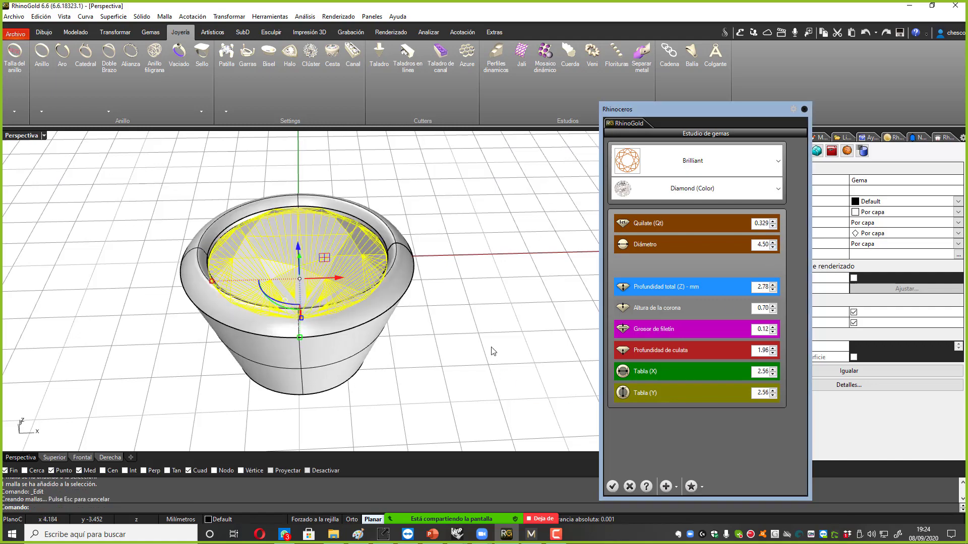
left_click(612, 486)
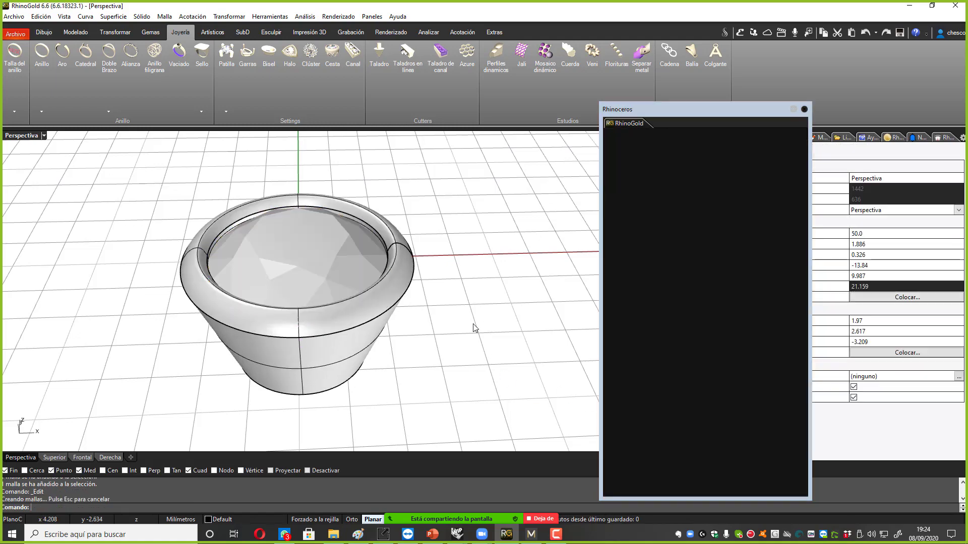
right_click_drag(476, 329, 360, 277)
left_click(359, 277)
left_click(502, 276)
right_click_drag(503, 276, 411, 277)
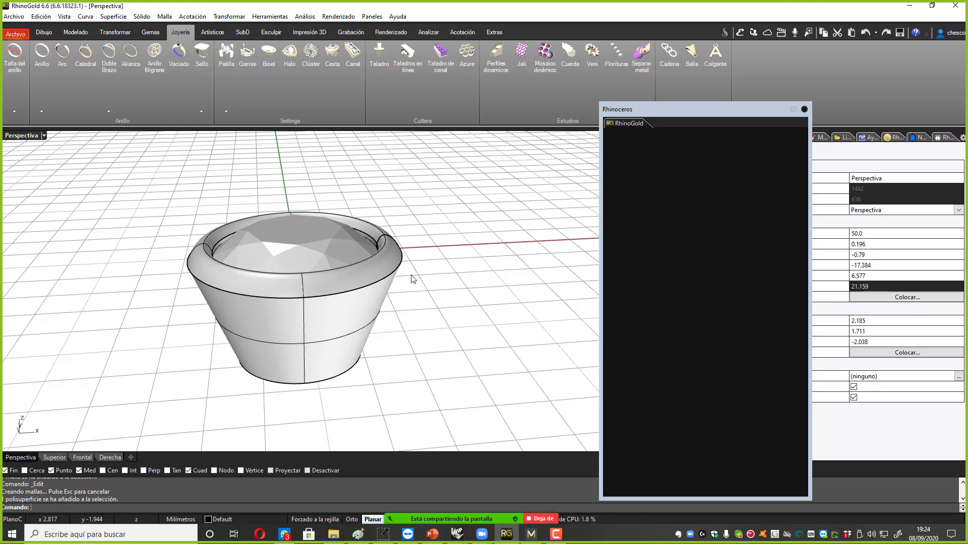
scroll(413, 279, "down", 4)
scroll(413, 279, "down", 1)
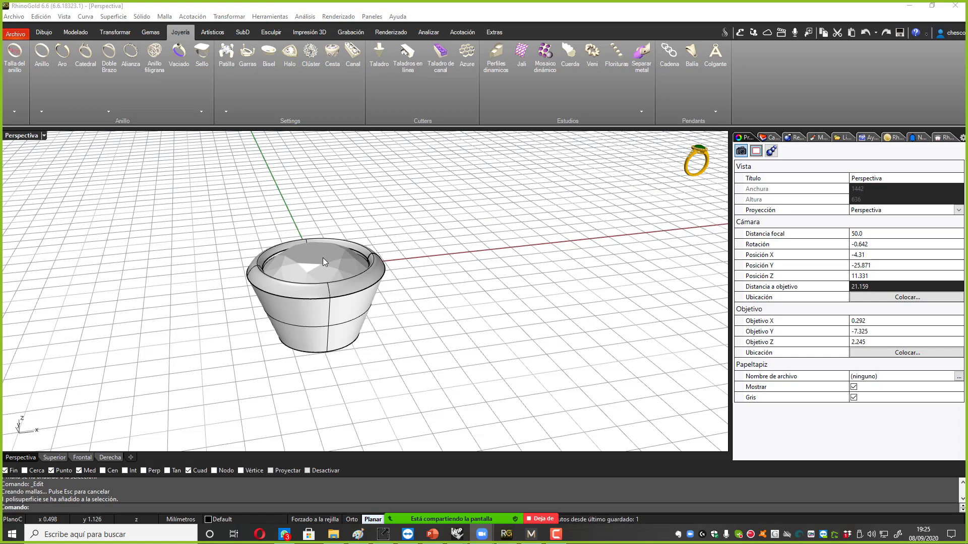
Move the gem straight up along the Z axis, well above the construction plane.
left_click(322, 258)
scroll(326, 250, "down", 3)
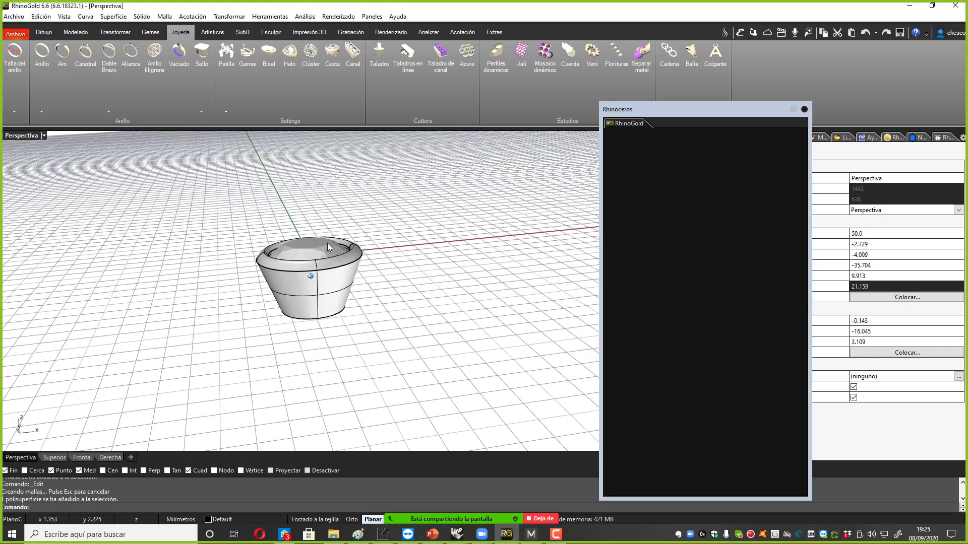
right_click_drag(321, 244, 315, 227)
left_click_drag(305, 251, 298, 151)
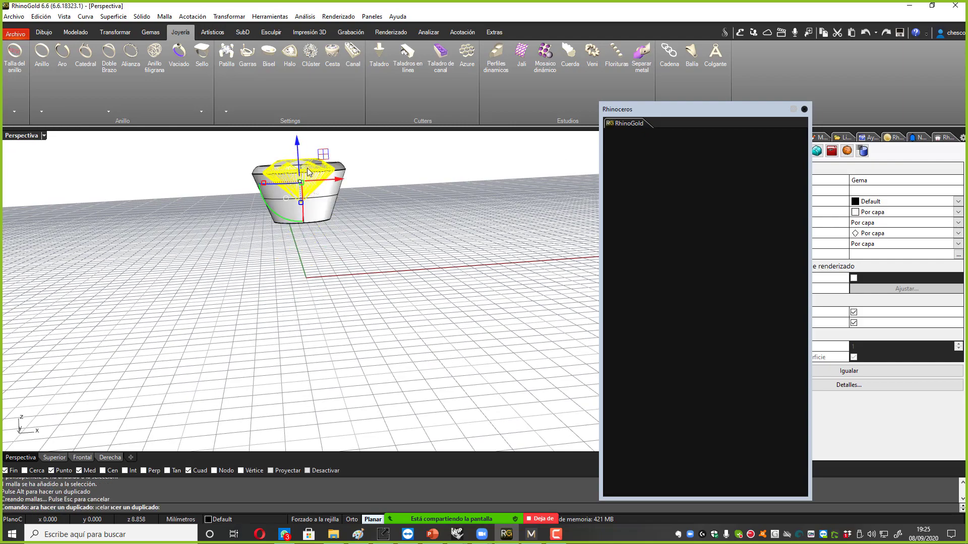
right_click_drag(305, 174, 303, 156)
Scale the gem down slightly in 3D from the top view, and return to the maximized perspective view.
double_click(21, 135)
scroll(166, 212, "up", 6)
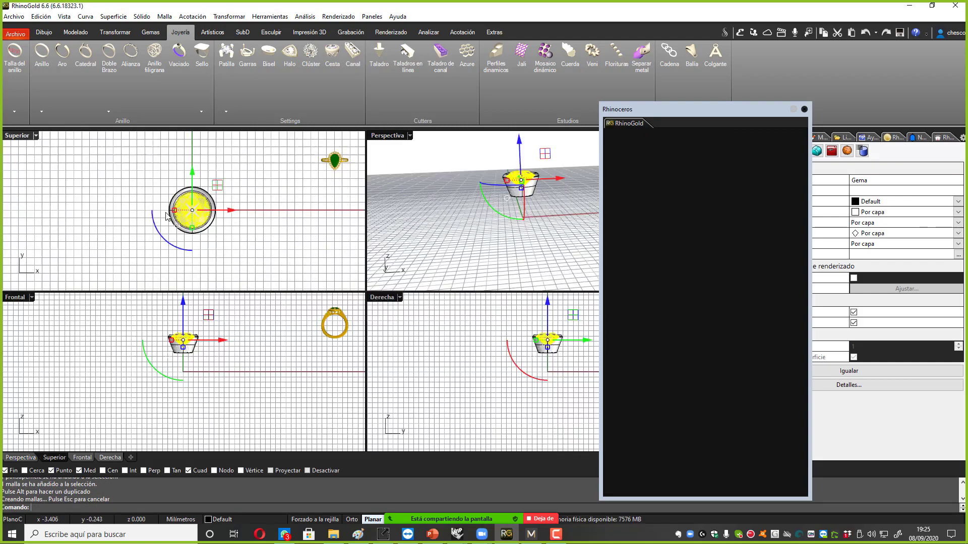
right_click_drag(175, 208, 168, 186)
scroll(169, 187, "up", 4)
left_click_drag(168, 187, 175, 199, "shift")
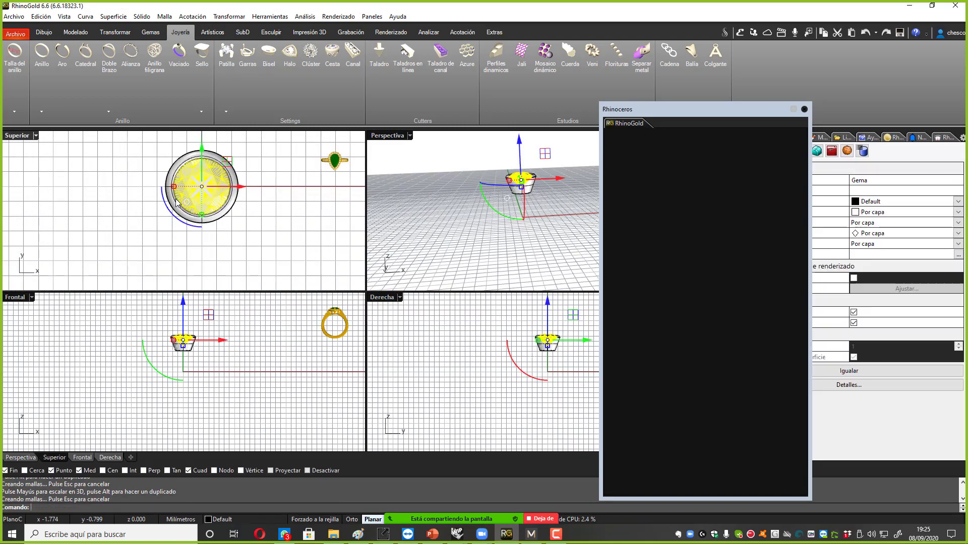
double_click(387, 138)
left_click(371, 179)
right_click_drag(304, 193, 314, 210)
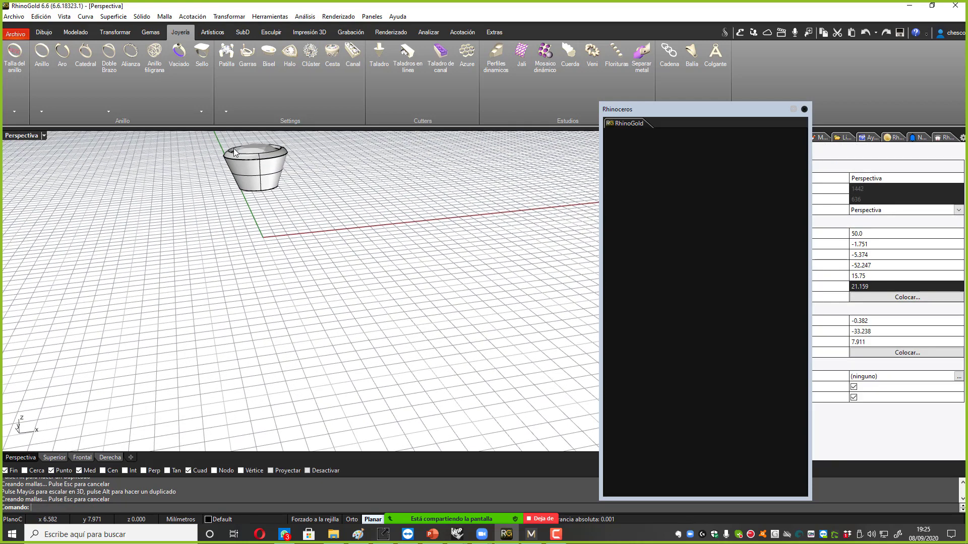
Create a ring band with profile 001 using the ring wizard.
left_click(42, 112)
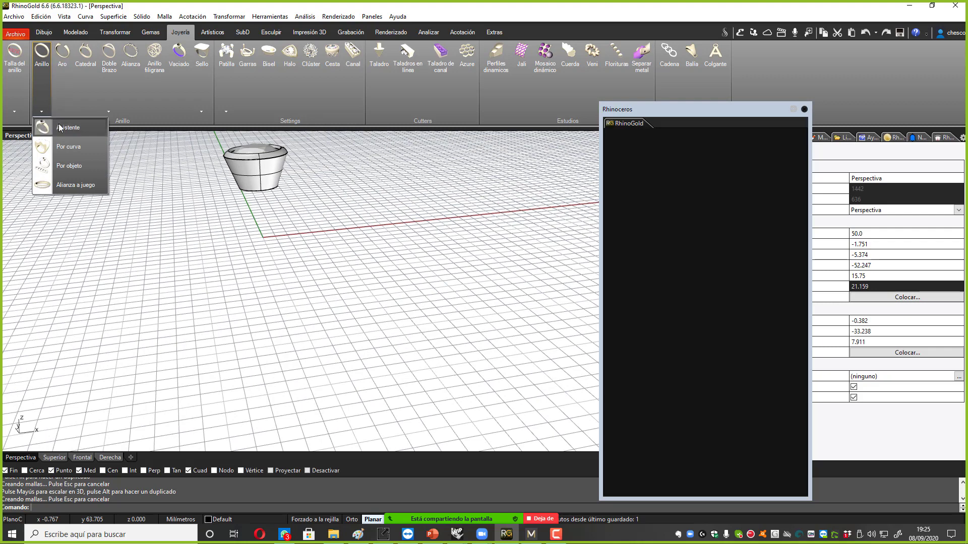
left_click(59, 125)
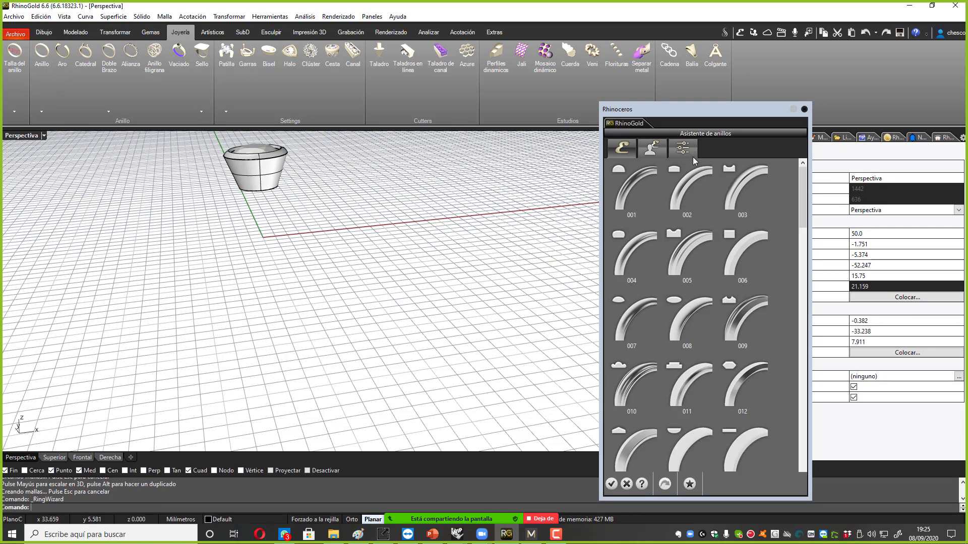
left_click(625, 189)
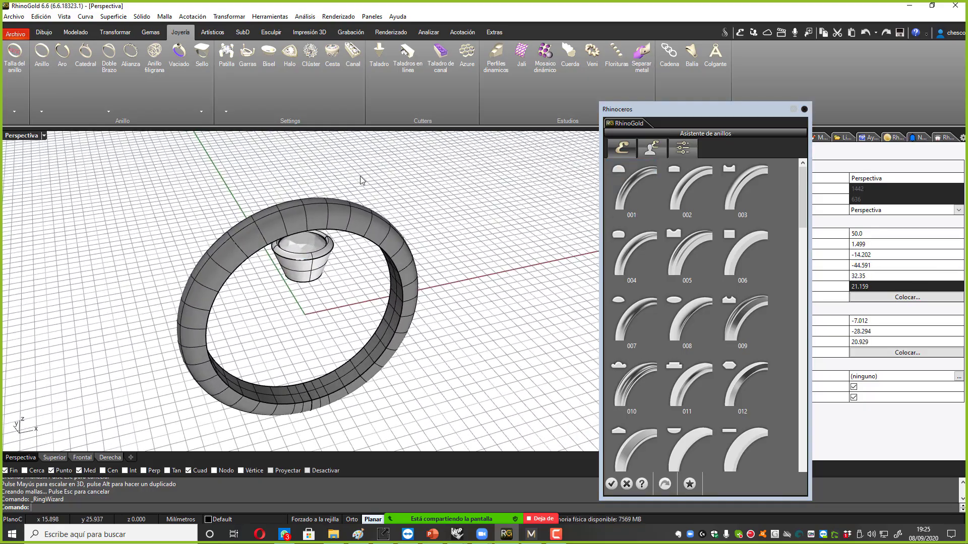
left_click(612, 484)
Raise the gem along the Z axis until its bezel sits on the crown of the ring, and deselect it.
left_click(309, 239)
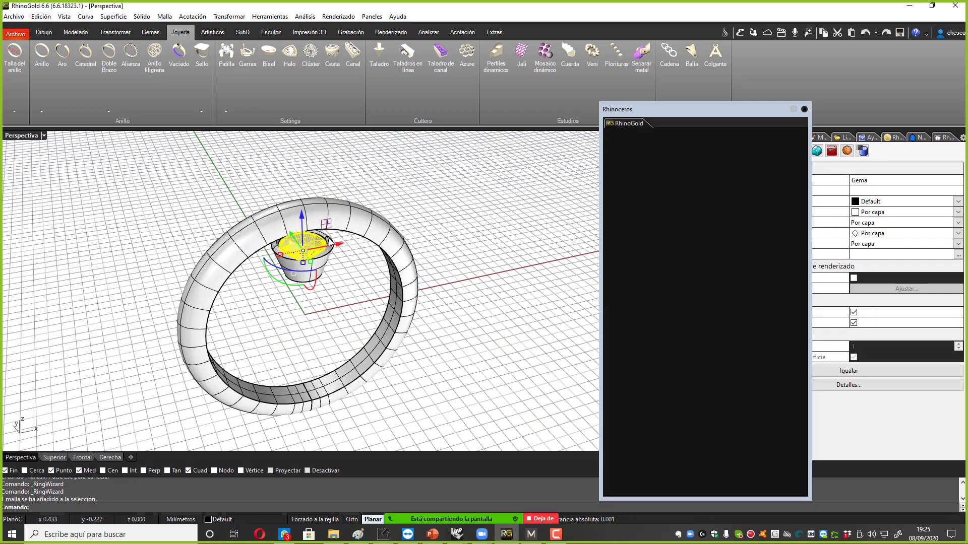
right_click_drag(406, 274, 375, 252)
left_click_drag(380, 267, 386, 212)
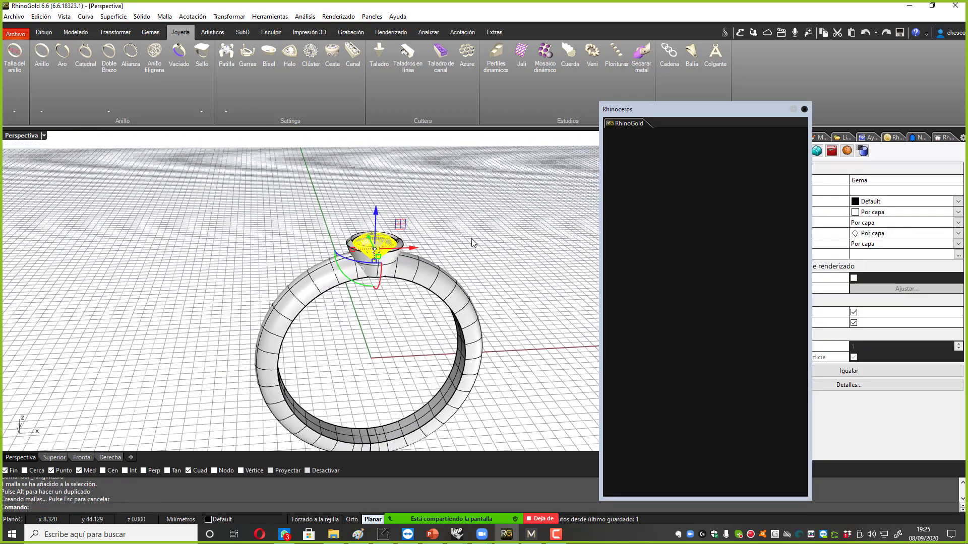
left_click(471, 238)
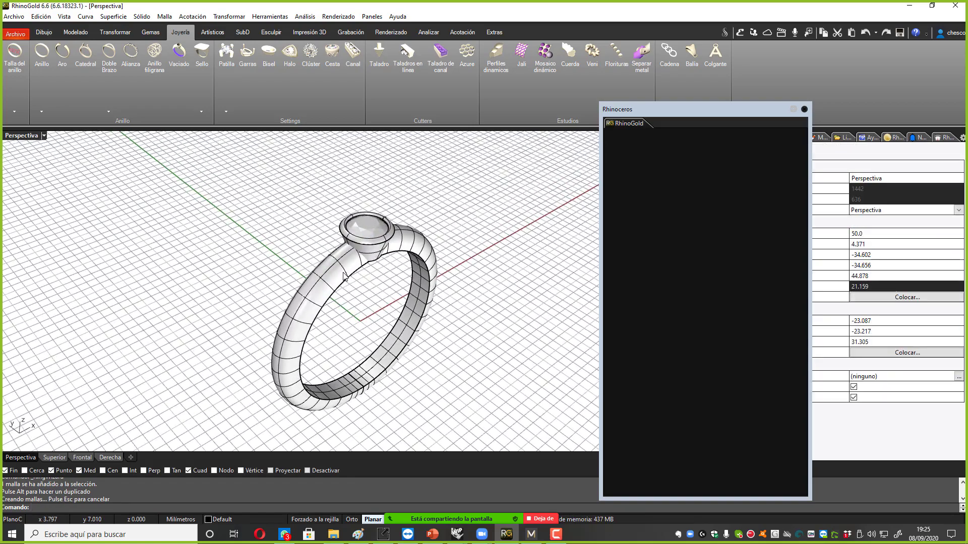
left_click(343, 284)
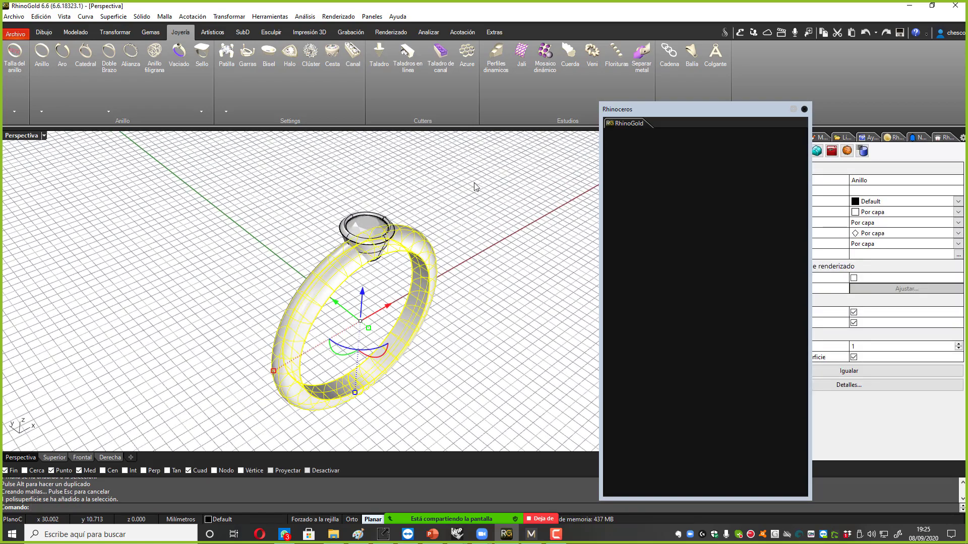
key("Escape")
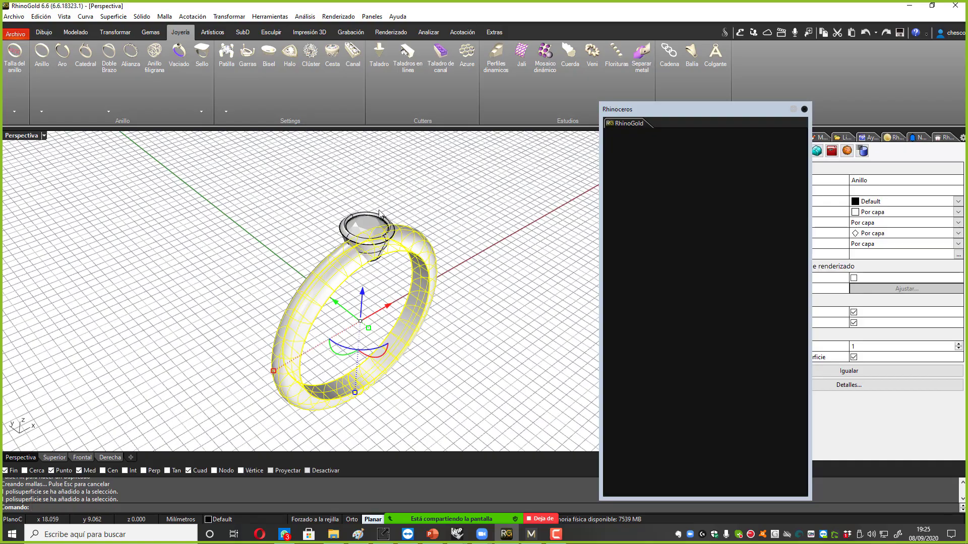
left_click(467, 202)
right_click_drag(469, 204, 401, 252)
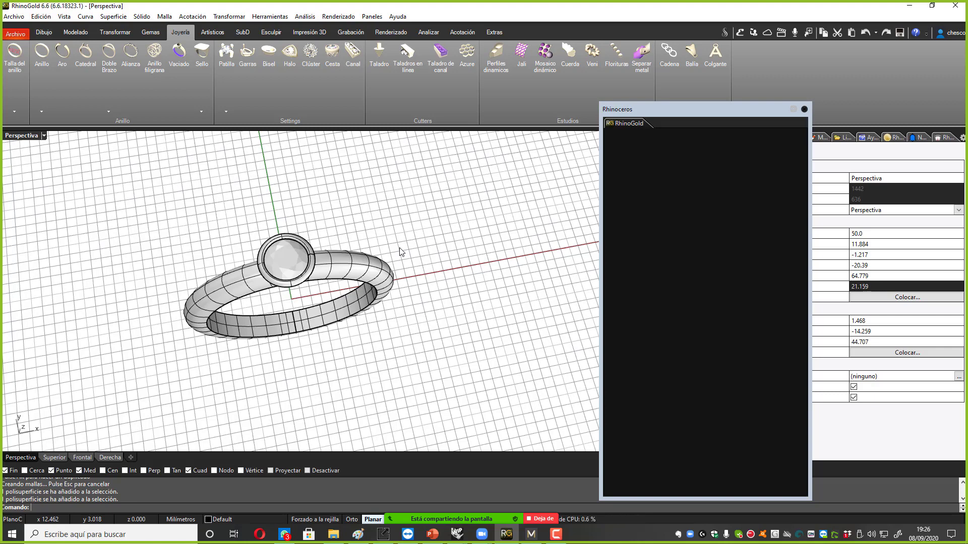
Show the gem tools, close the floating RhinoGold panel and return to the jewelry tools.
left_click(150, 32)
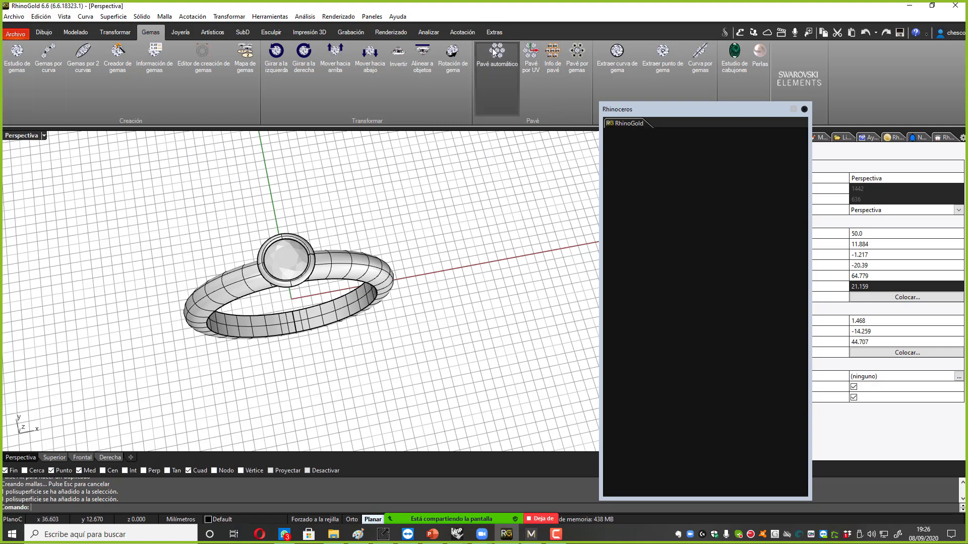
left_click(805, 110)
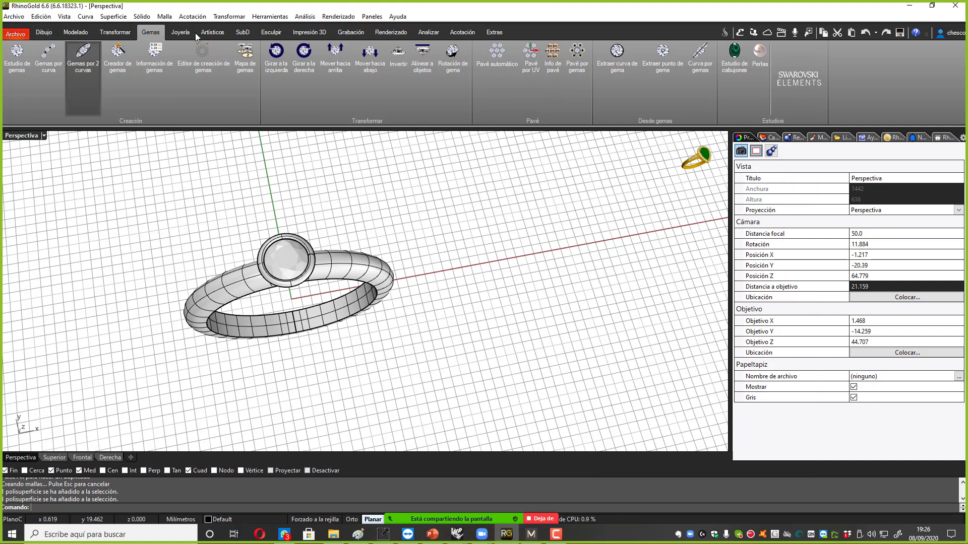
left_click(182, 33)
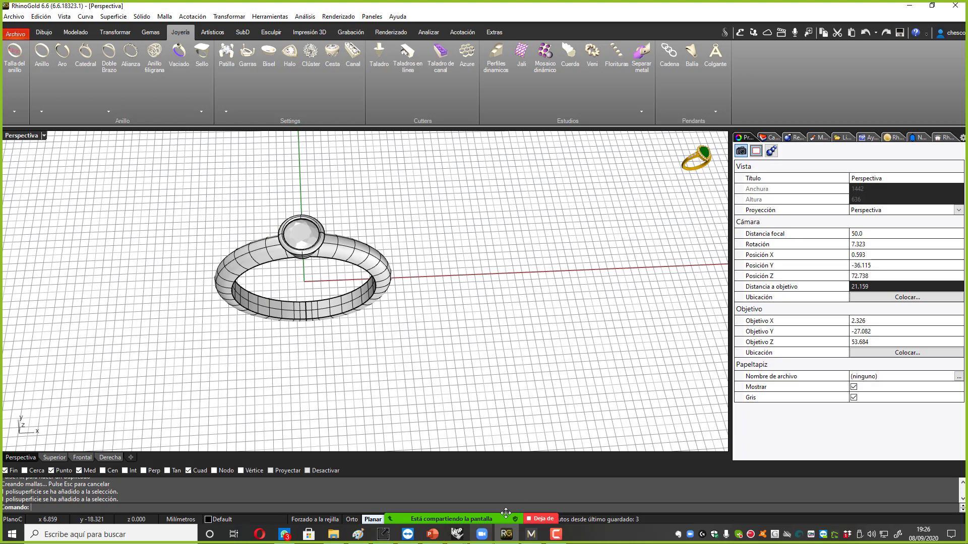
Switch to MatrixGold and look over its surface and solid tools.
left_click(531, 534)
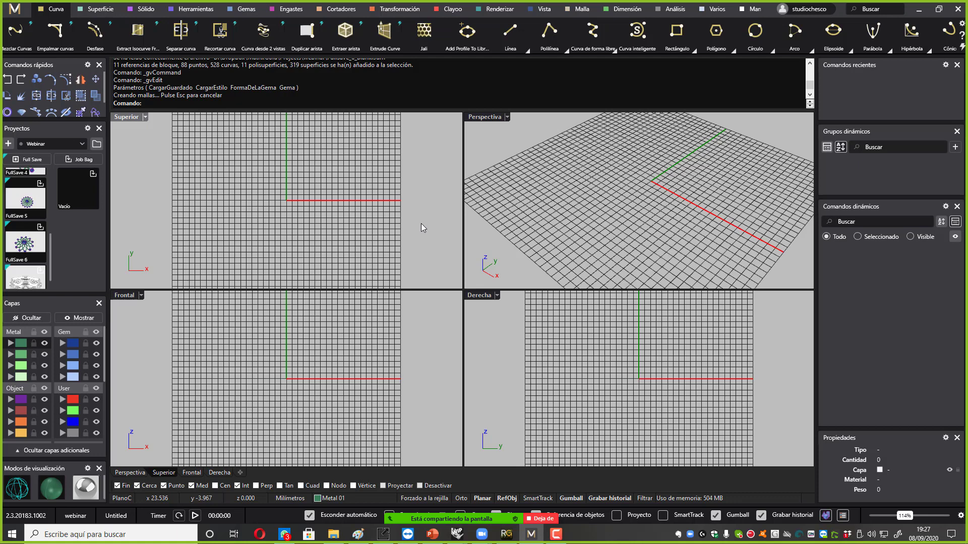
left_click(92, 10)
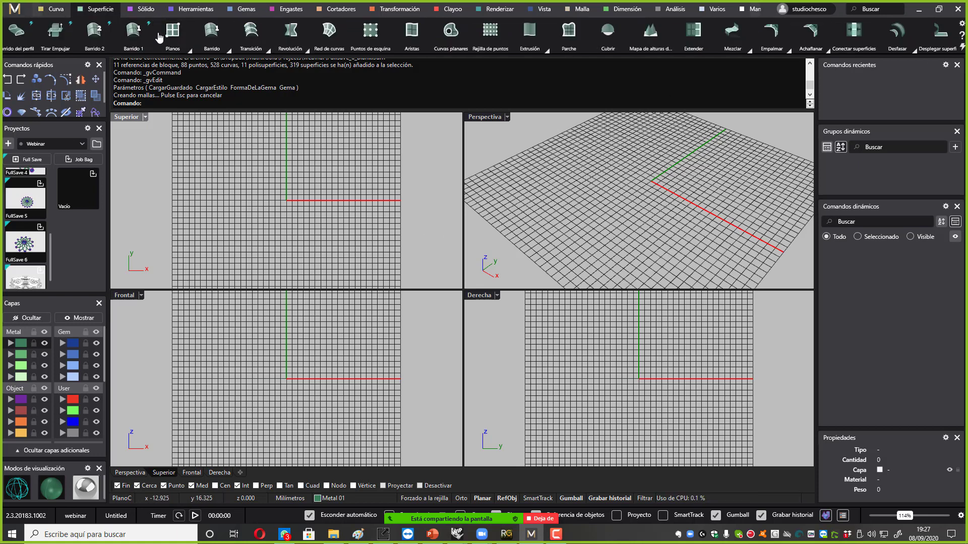
left_click(145, 9)
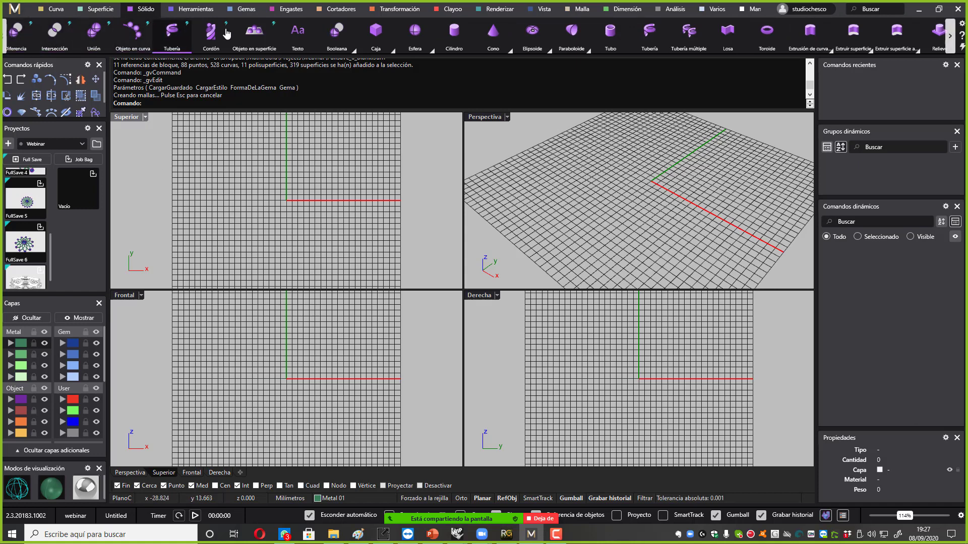
left_click(106, 10)
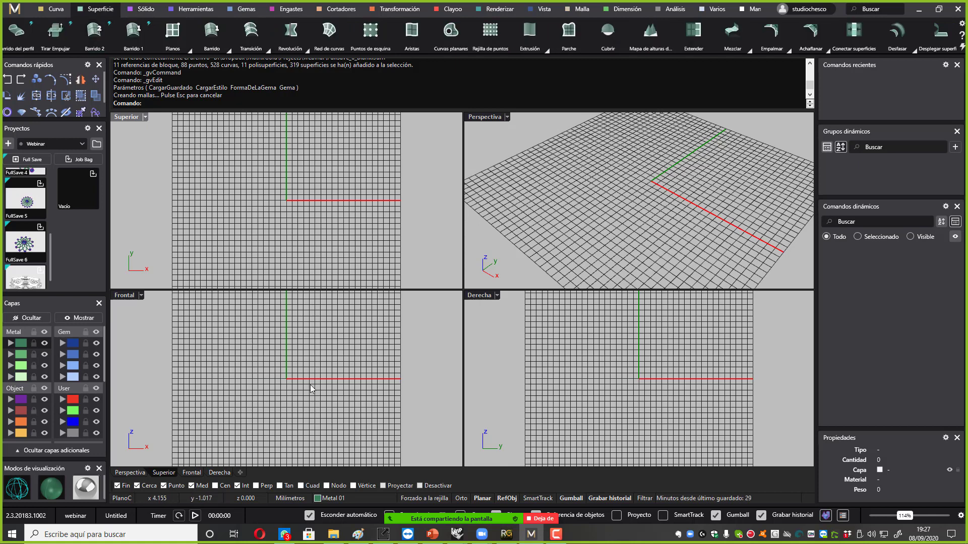
Check the solitaire ring model in Rhino WIP and go back to MatrixGold.
mouse_move(457, 534)
left_click(379, 458)
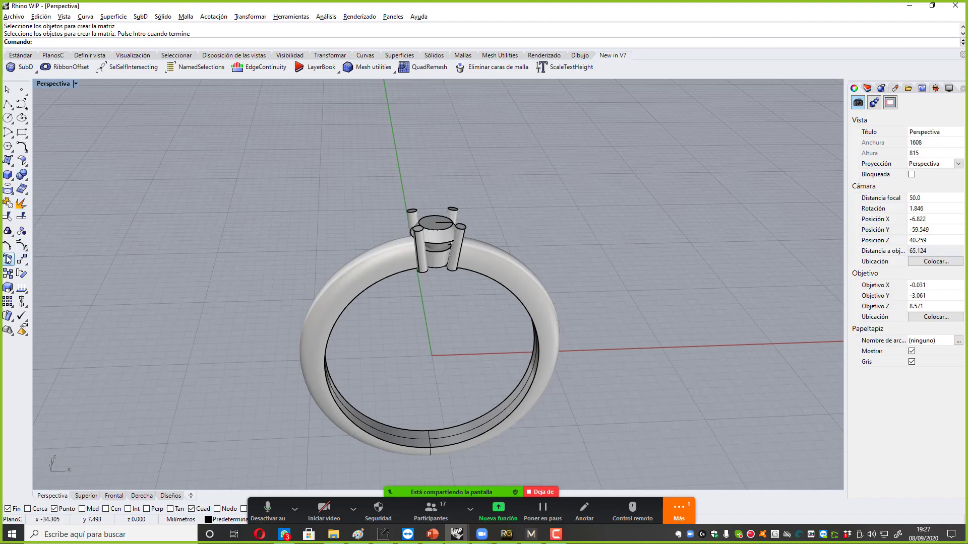
left_click(910, 8)
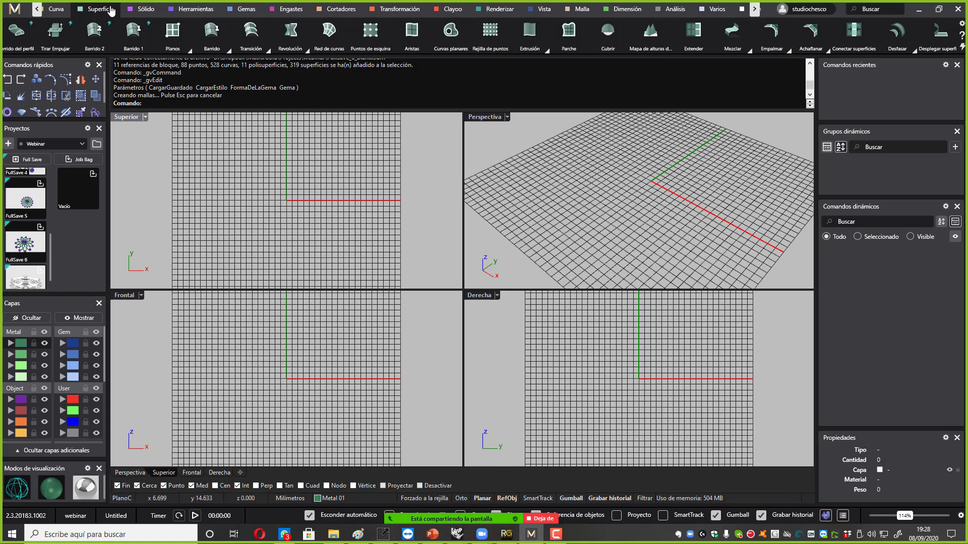
Filter the MatrixGold tools to the parametric ones only, and maximize the perspective view.
left_click(963, 47)
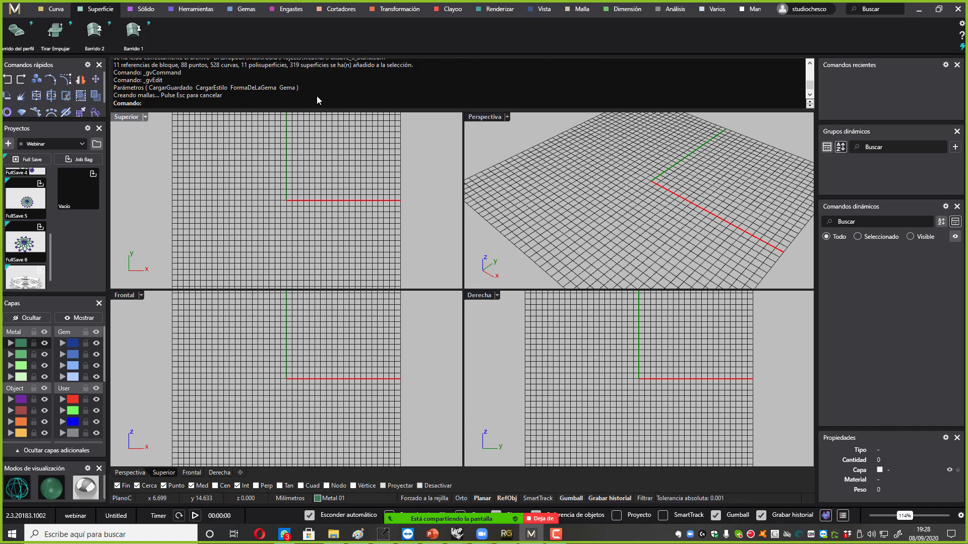
double_click(495, 117)
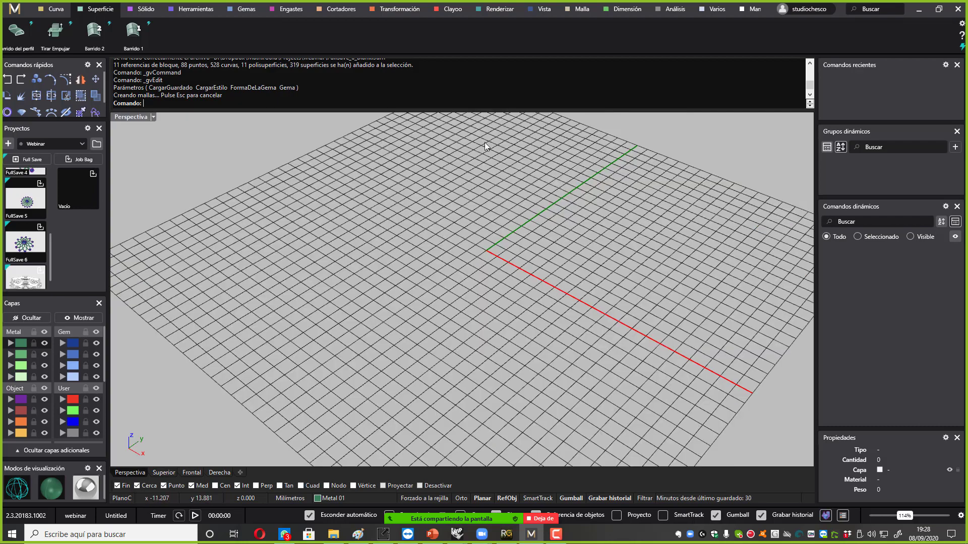
right_click_drag(485, 142, 498, 193)
scroll(500, 195, "up", 4)
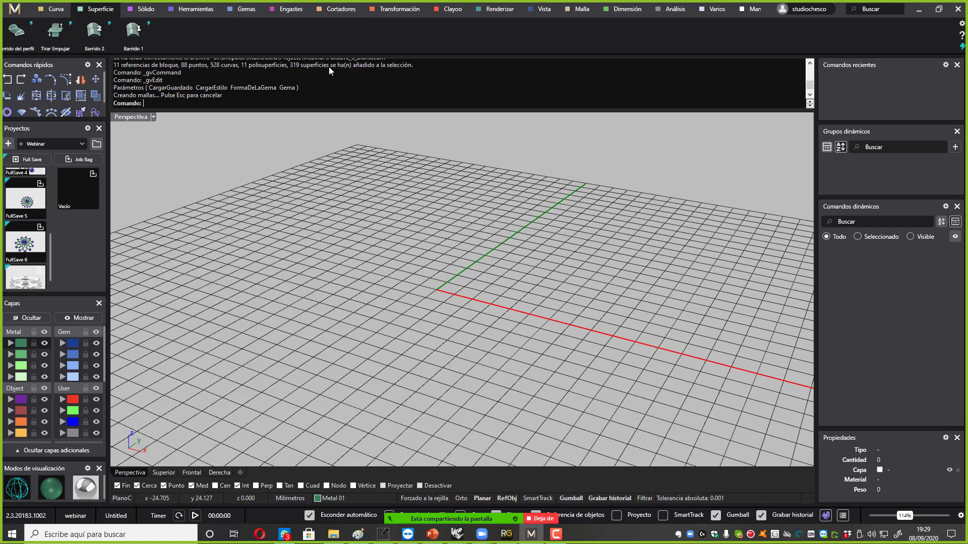
Create a parametric ring rail with the EU region and size 54.
left_click(247, 11)
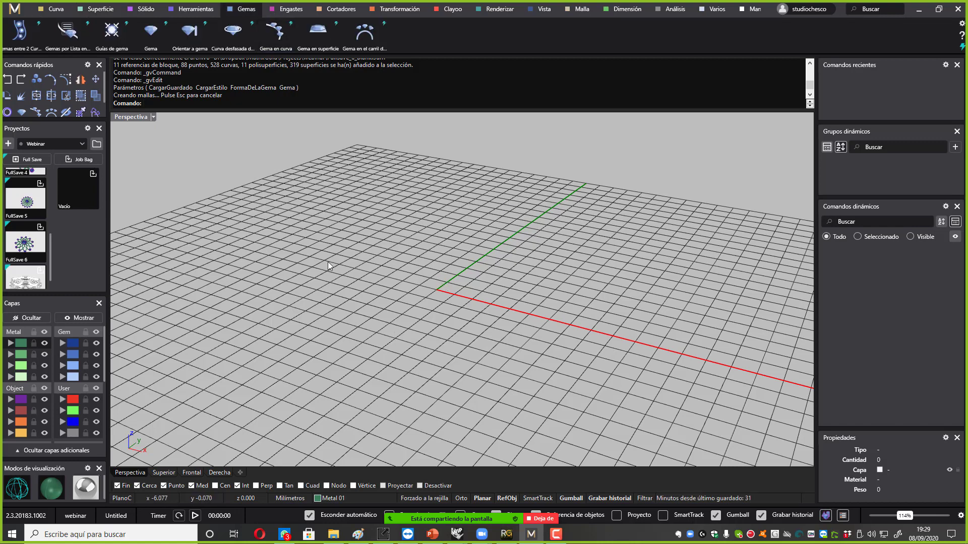
right_click_drag(328, 261, 344, 266)
left_click(201, 11)
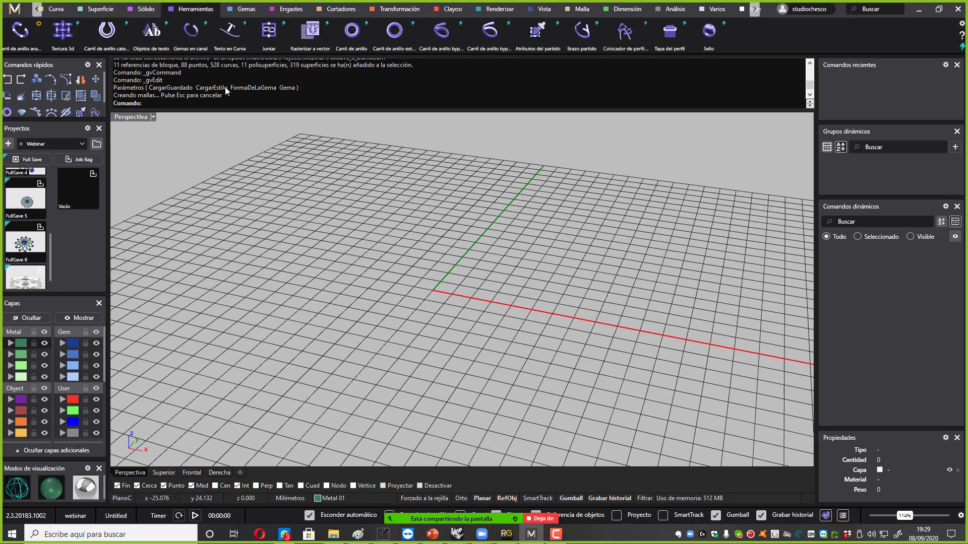
left_click(353, 36)
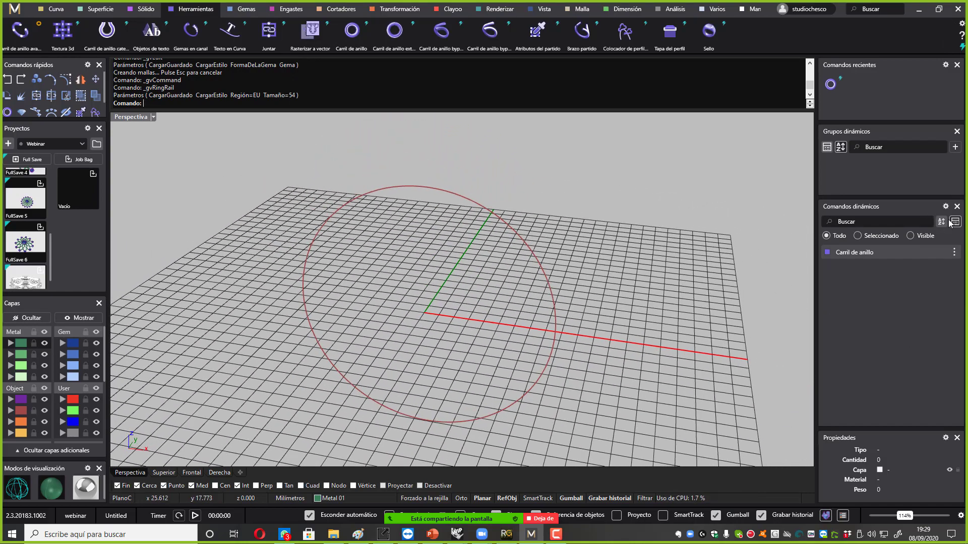
Close the dynamic groups and recent commands lists, and start placing a gem on the ring rail.
left_click(957, 131)
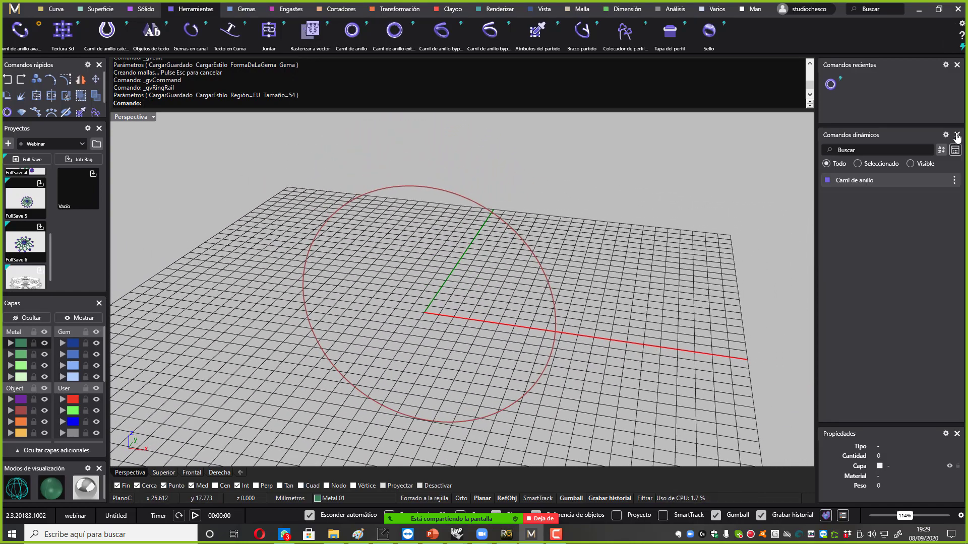
left_click(957, 65)
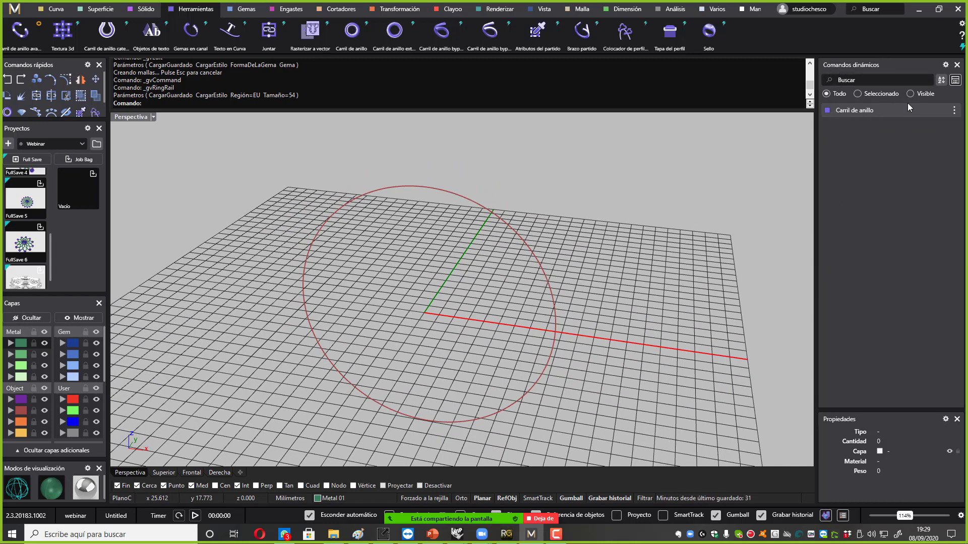
right_click_drag(508, 188, 521, 186)
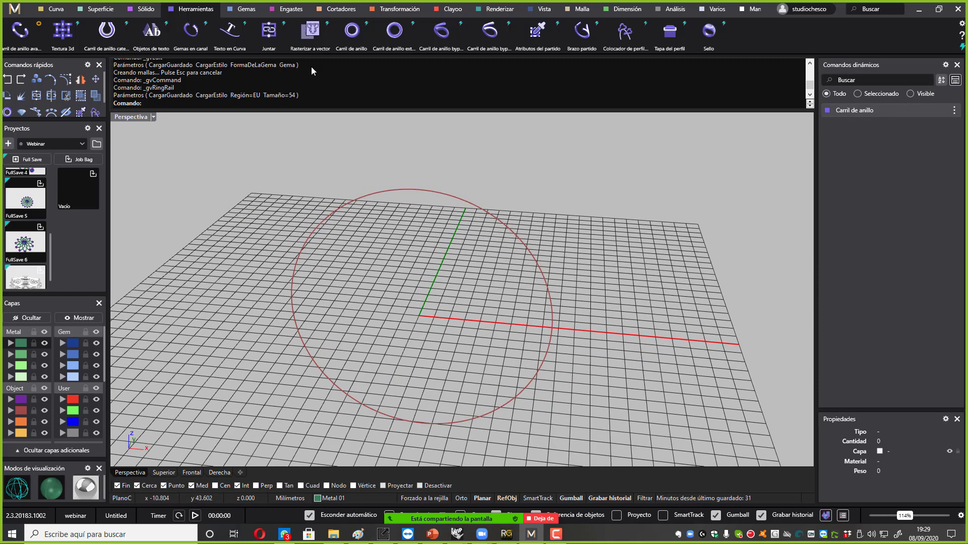
left_click(241, 10)
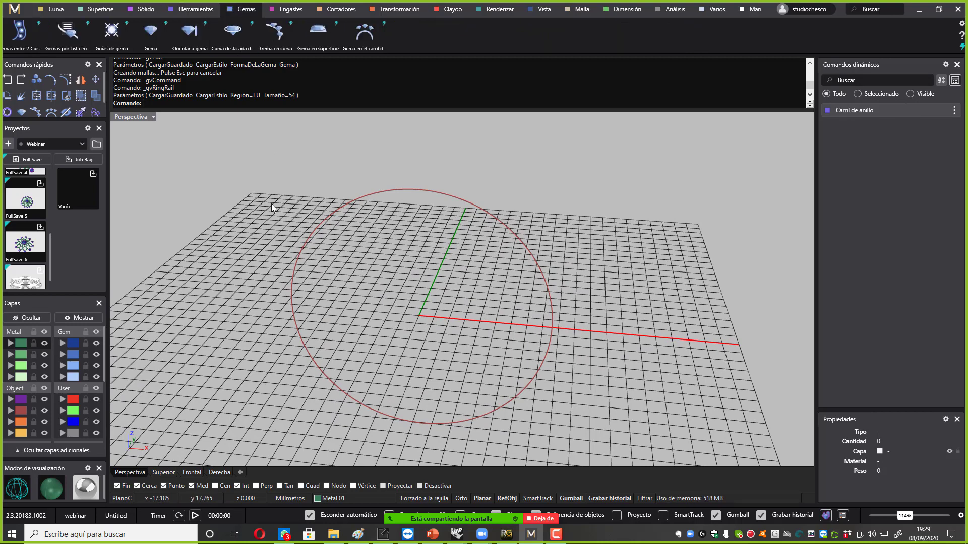
right_click_drag(239, 148, 240, 218)
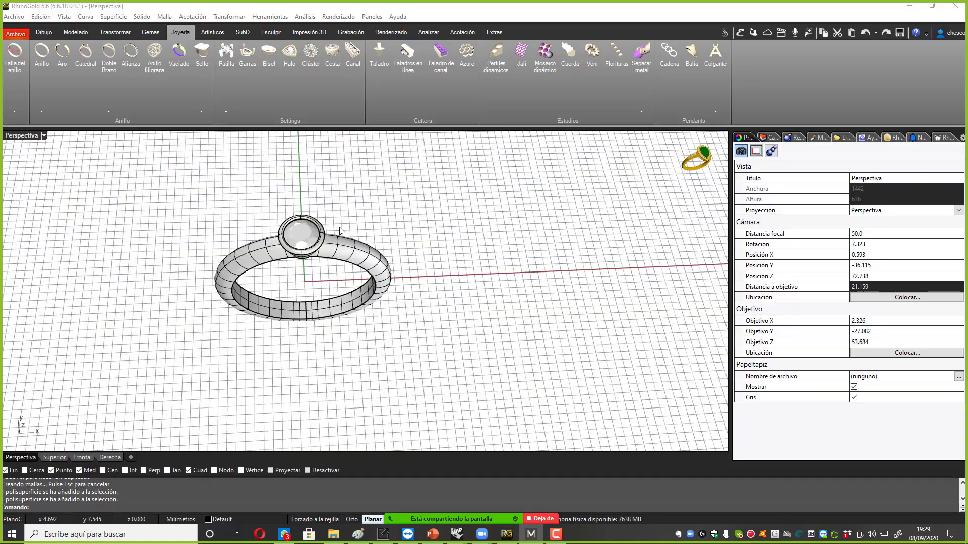
Clear the other Rhino and file windows, dismissing the missing images and plug-in update notices, to get back to MatrixGold.
left_click(918, 9)
left_click(907, 6)
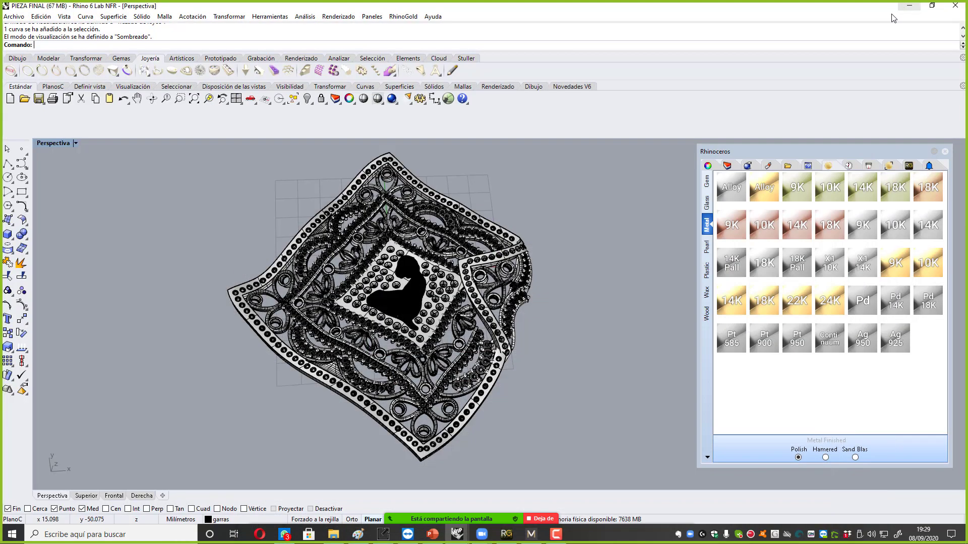
left_click(911, 6)
left_click(915, 5)
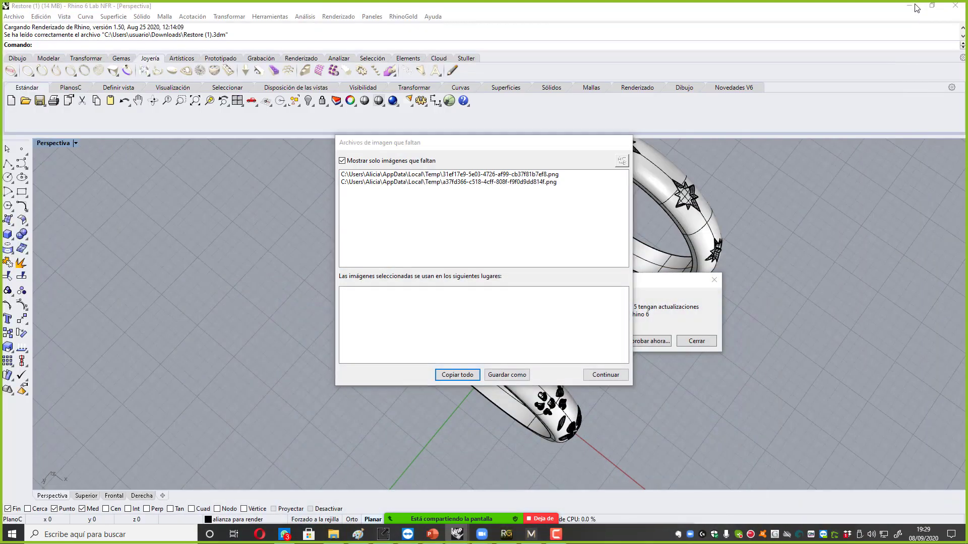
left_click(602, 373)
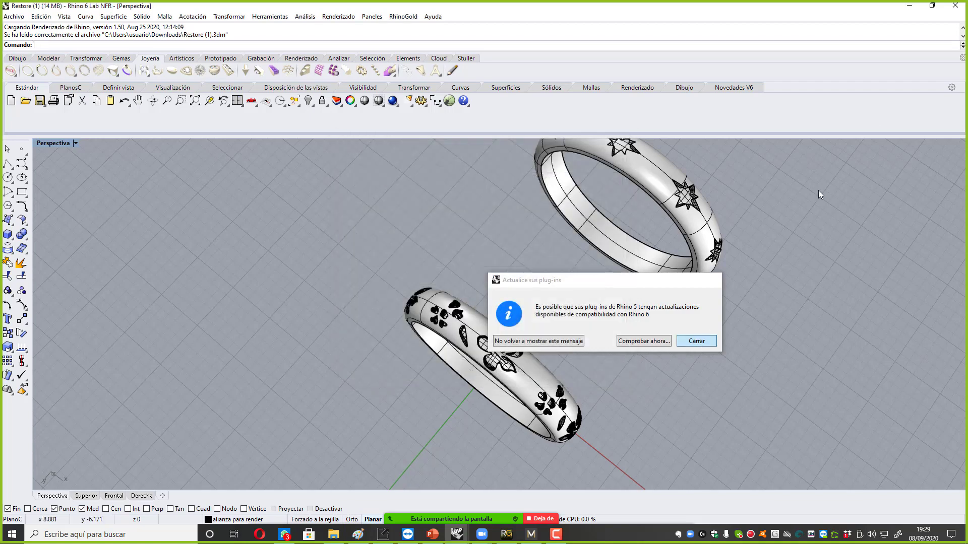
left_click(699, 342)
left_click(909, 6)
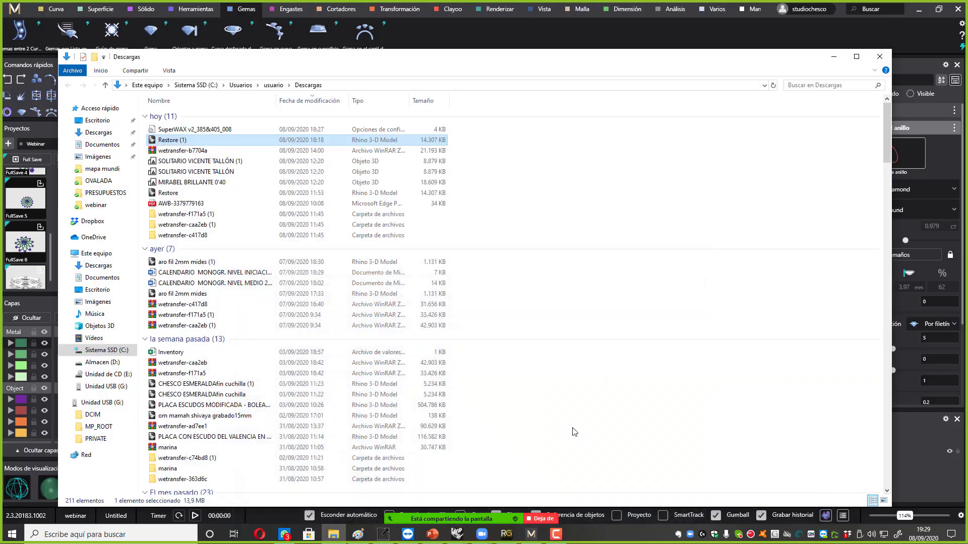
left_click(834, 57)
Place a 4.80 mm round diamond on the ring rail with a Z offset of 3 mm.
right_click_drag(513, 277, 454, 169)
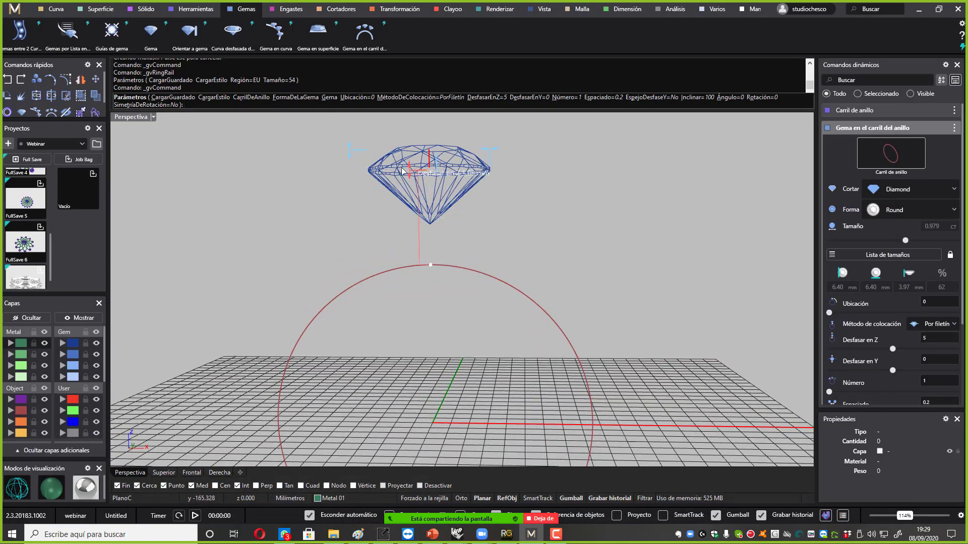
left_click_drag(487, 153, 483, 156)
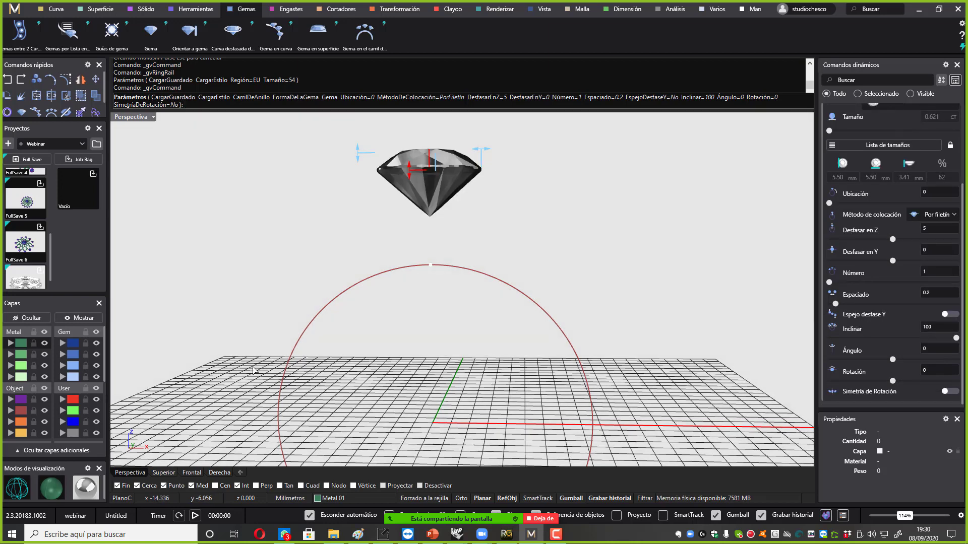
left_click_drag(410, 175, 410, 186)
right_click_drag(525, 171, 521, 177)
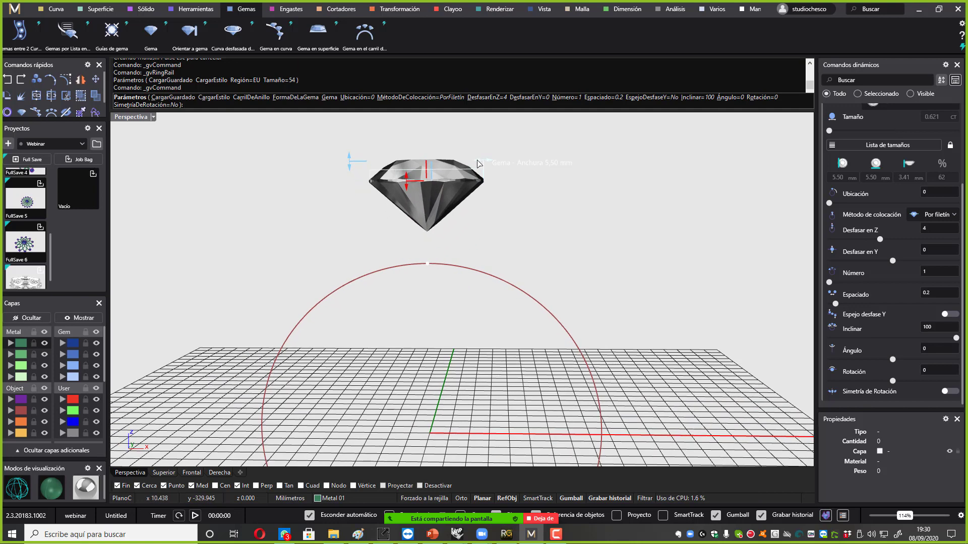
left_click_drag(477, 160, 476, 160)
left_click_drag(407, 181, 407, 203)
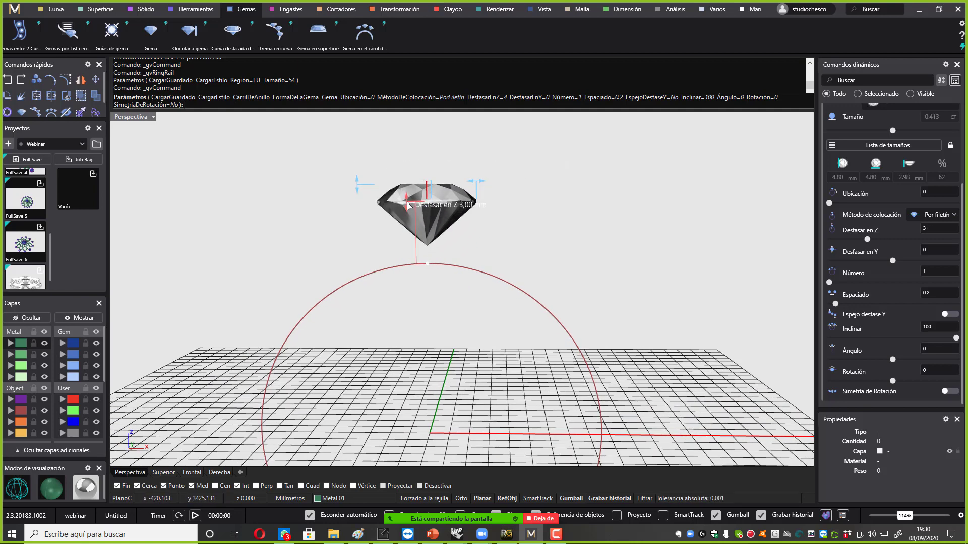
right_click(408, 206)
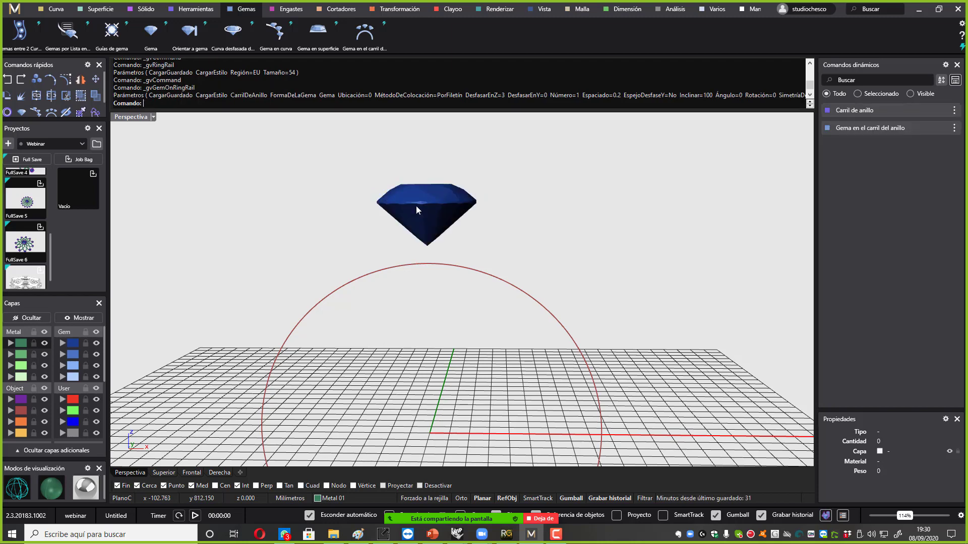
Edit the ring rail and change its EU size to 56.
right_click_drag(547, 222, 545, 270)
scroll(553, 233, "down", 5)
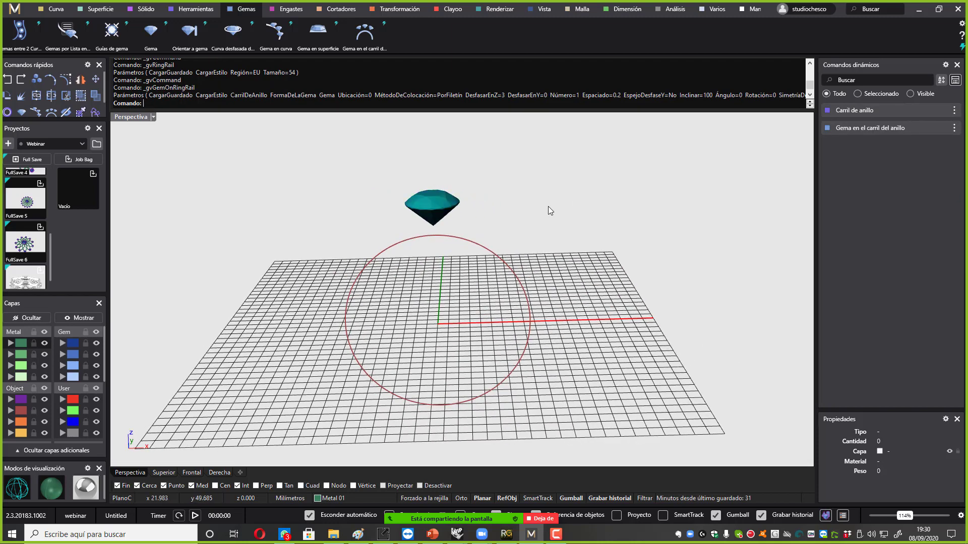
left_click(933, 111)
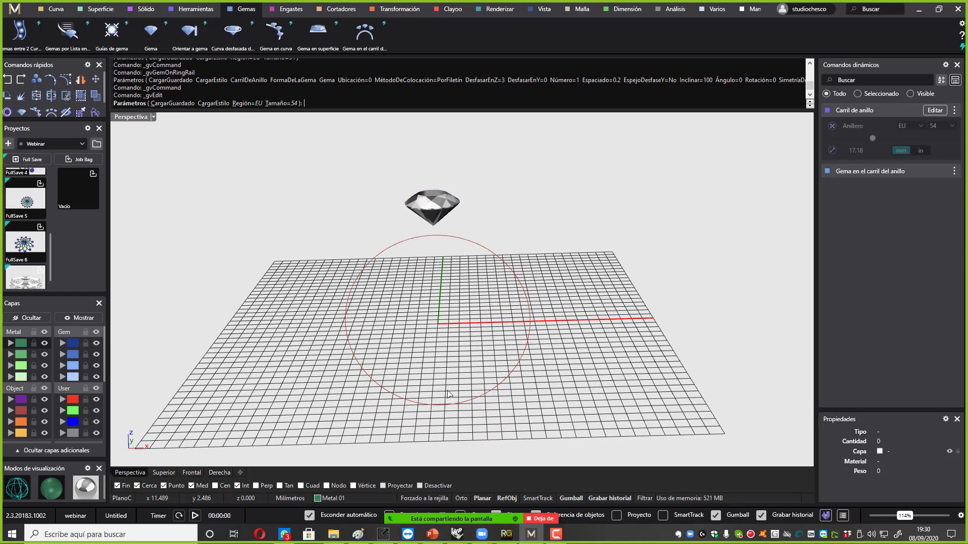
left_click_drag(875, 141, 881, 178)
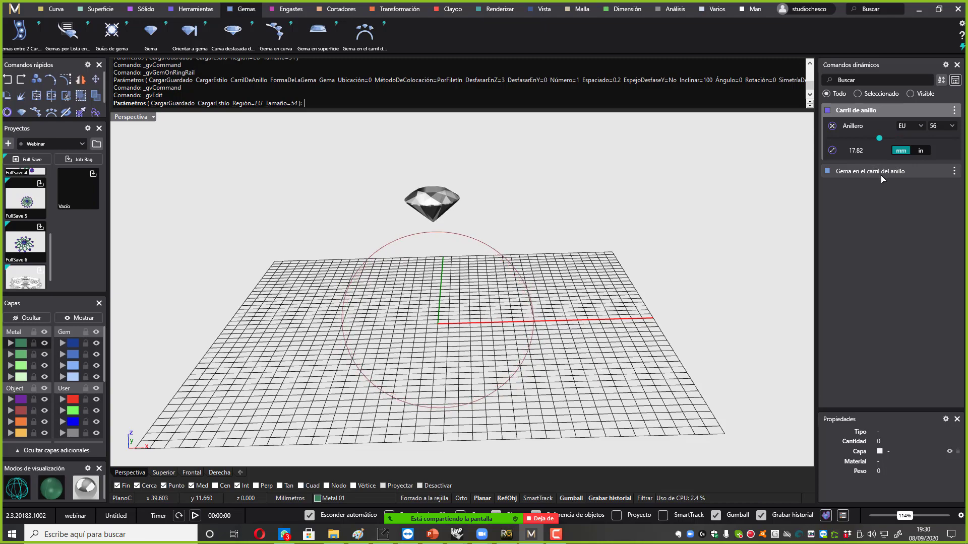
right_click_drag(551, 286, 519, 255)
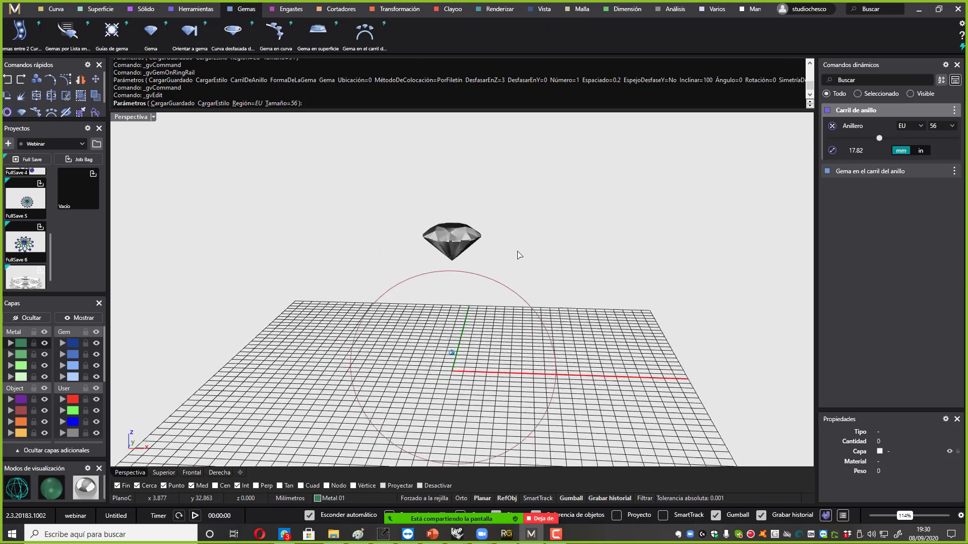
key("Return")
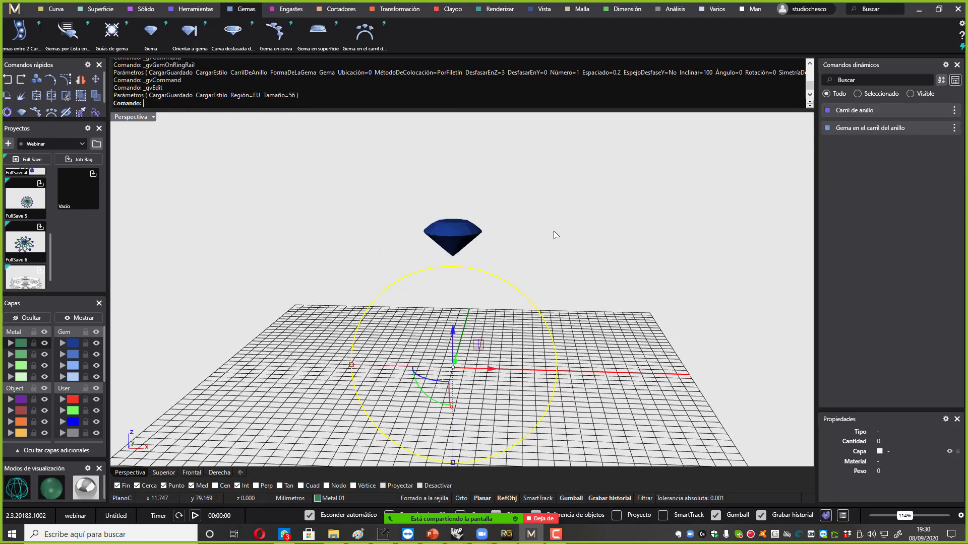
key("Escape")
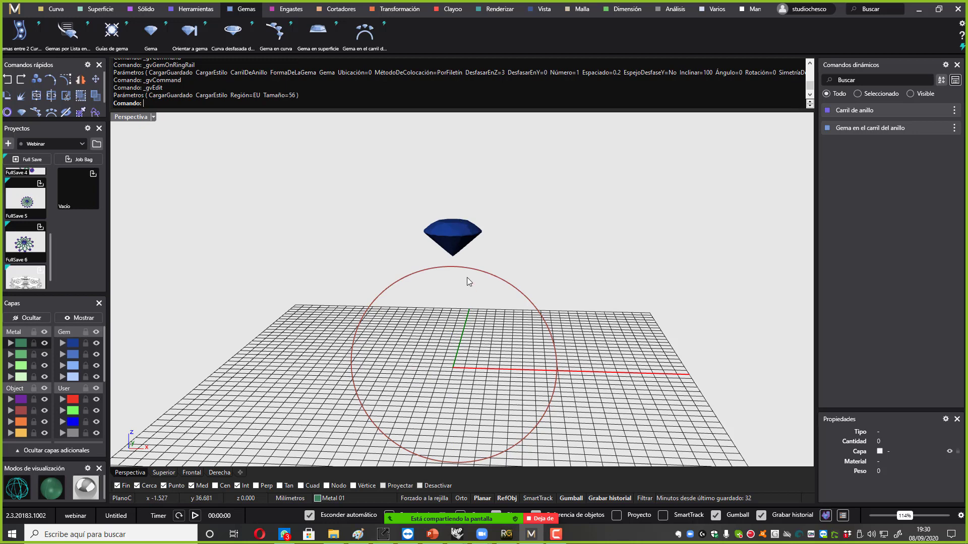
Add a prong head to the gem with a total height of 3.05, an angle of 22 and a height above the girdle of 0.5.
left_click(290, 10)
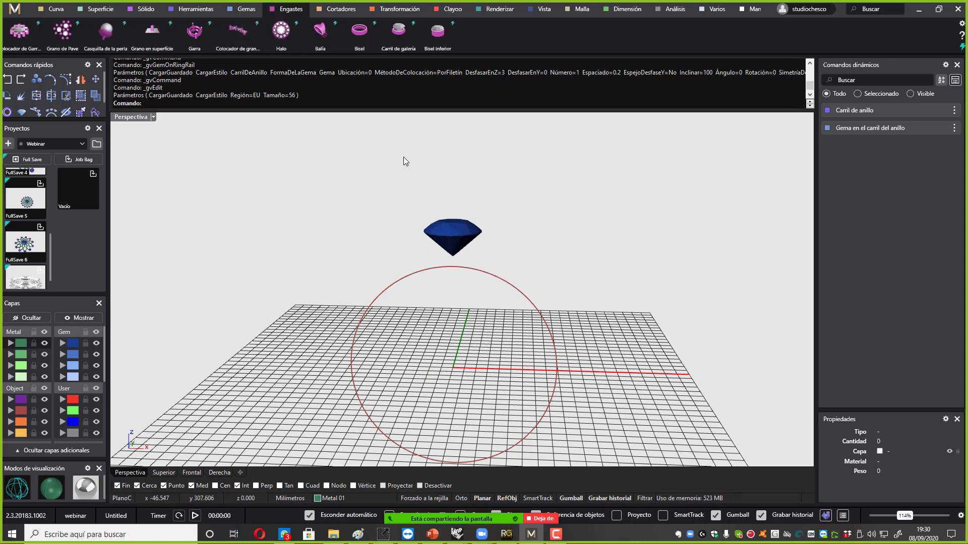
left_click(191, 28)
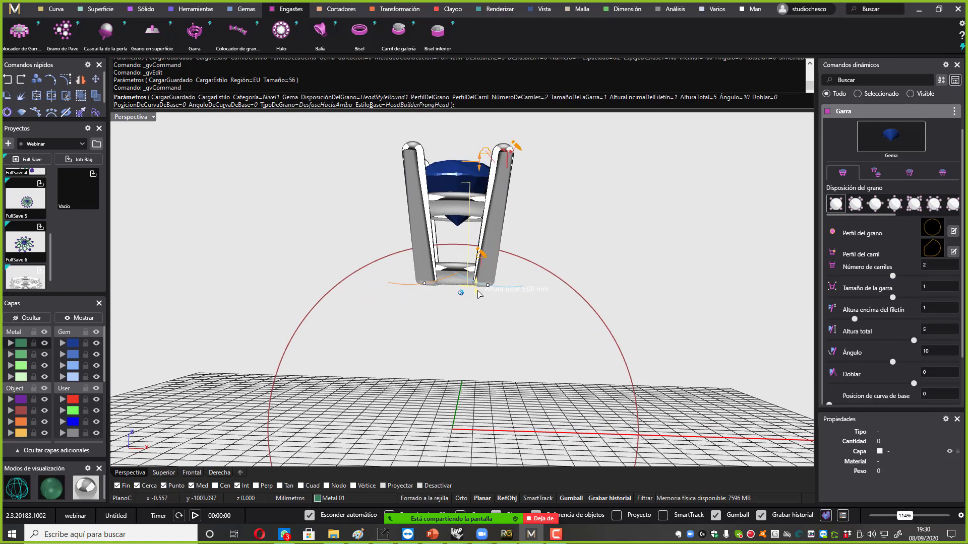
left_click_drag(481, 263, 483, 245)
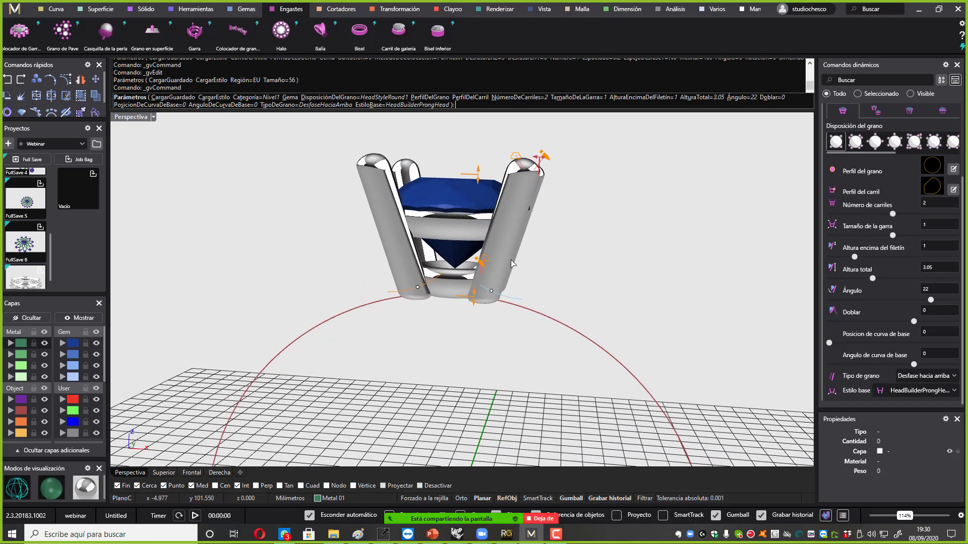
left_click_drag(479, 179, 479, 195)
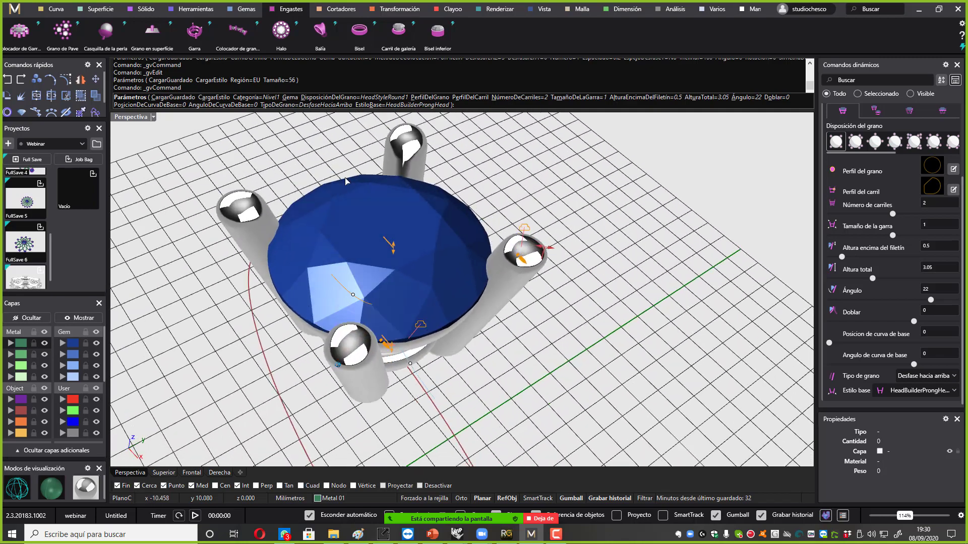
Replace the prong profile with profile 009 from the Prong library.
left_click(514, 255)
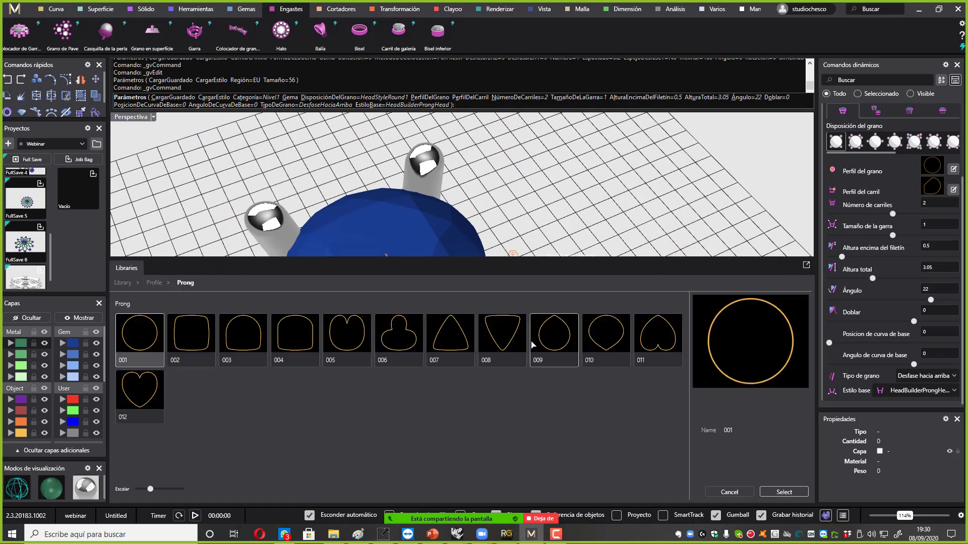
left_click(556, 344)
double_click(556, 344)
right_click_drag(556, 343, 563, 282)
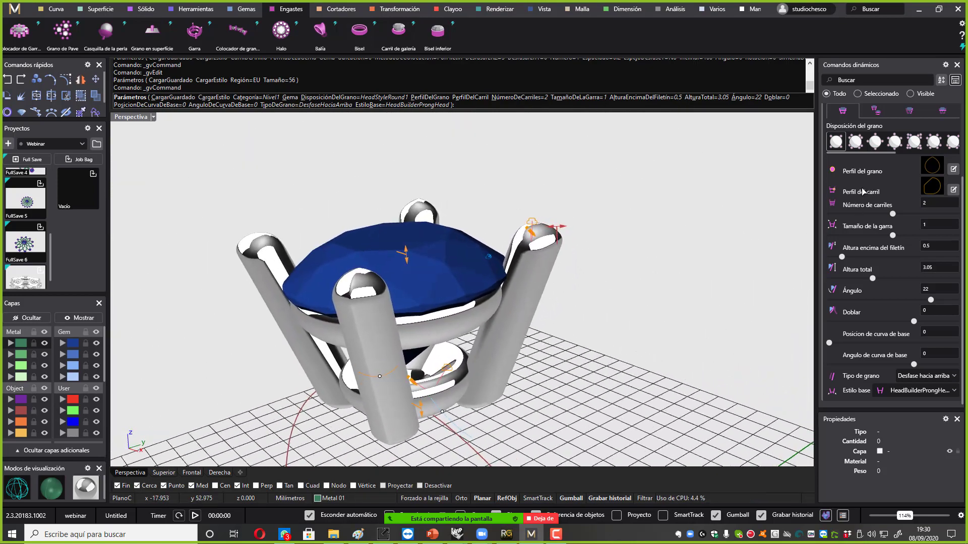
Try several other prong arrangements on the head and go back to the first four-prong one.
left_click(875, 113)
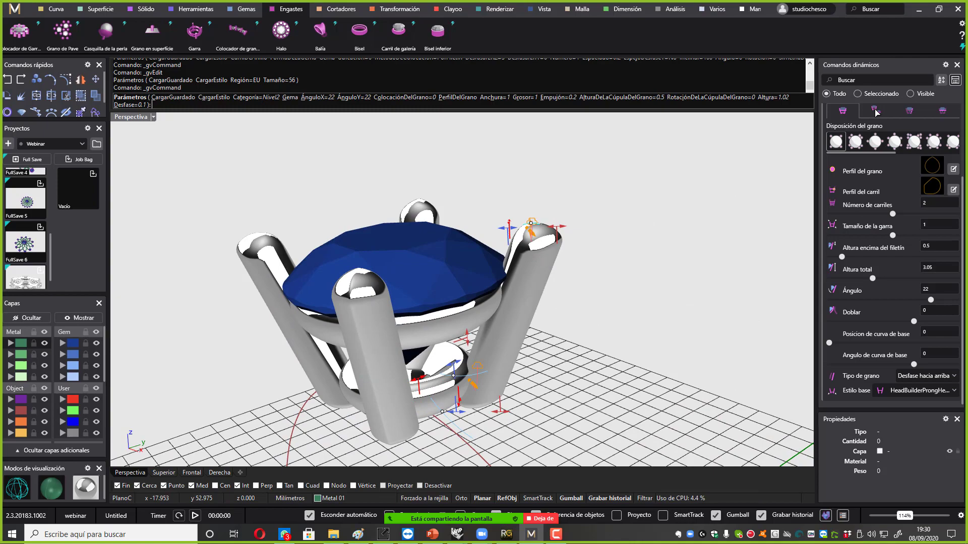
left_click(845, 112)
left_click(855, 143)
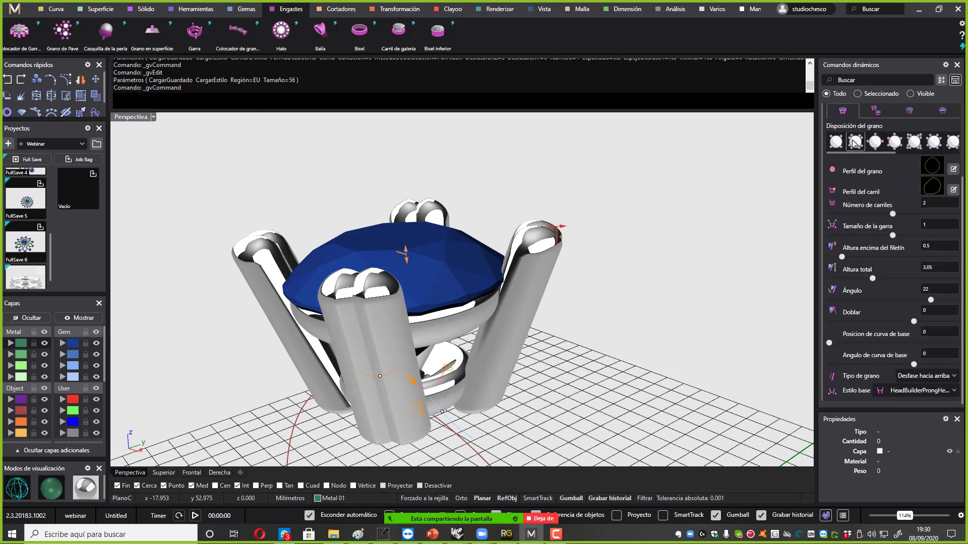
left_click(882, 143)
left_click(915, 147)
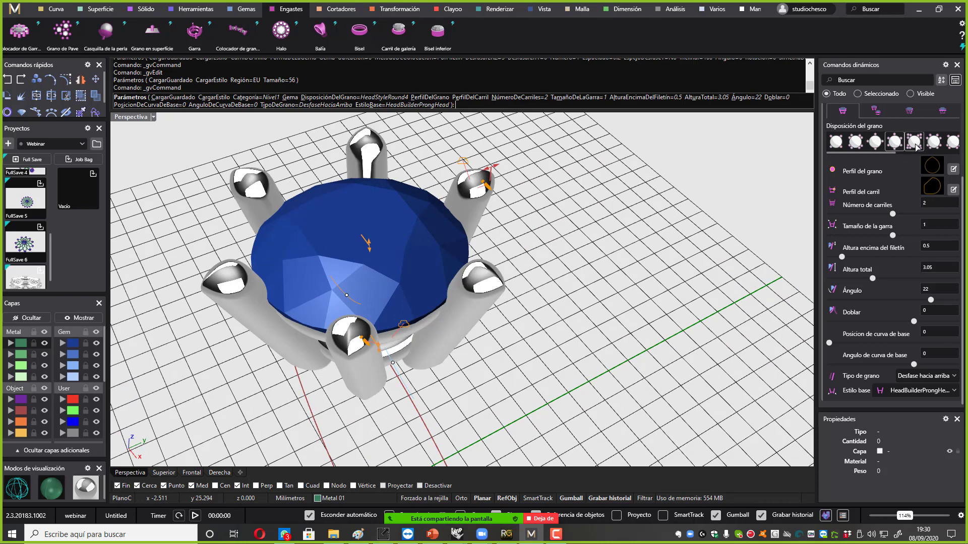
left_click(915, 145)
left_click(835, 144)
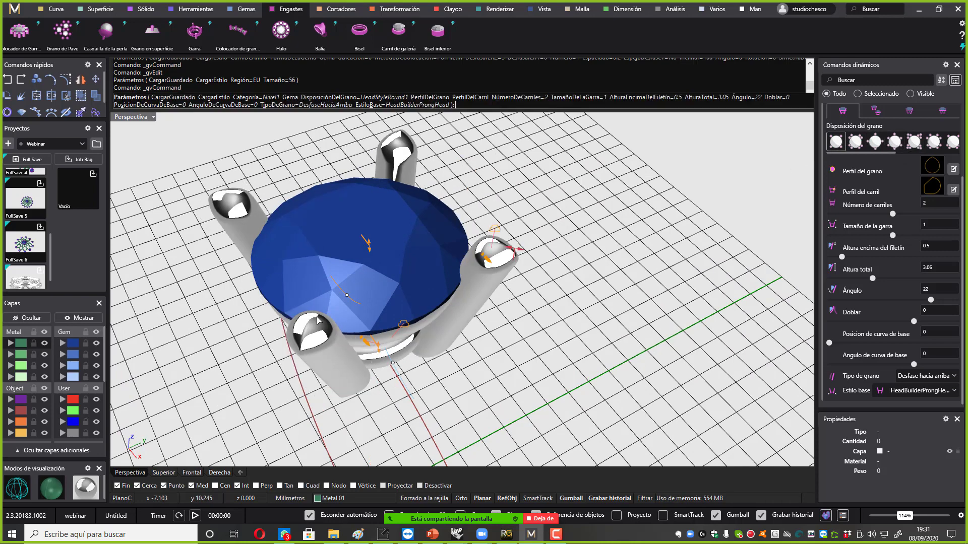
Set the upper prongs' dome height to 0.8 and dome rotation to 62 so their tips lean over the gem.
right_click_drag(394, 323, 458, 258)
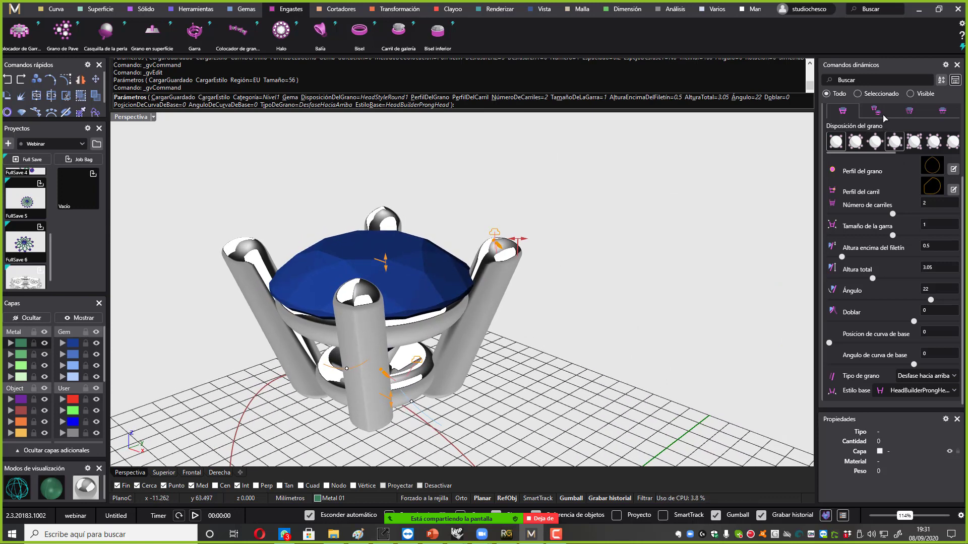
scroll(929, 144, "up", 1)
scroll(874, 148, "up", 3)
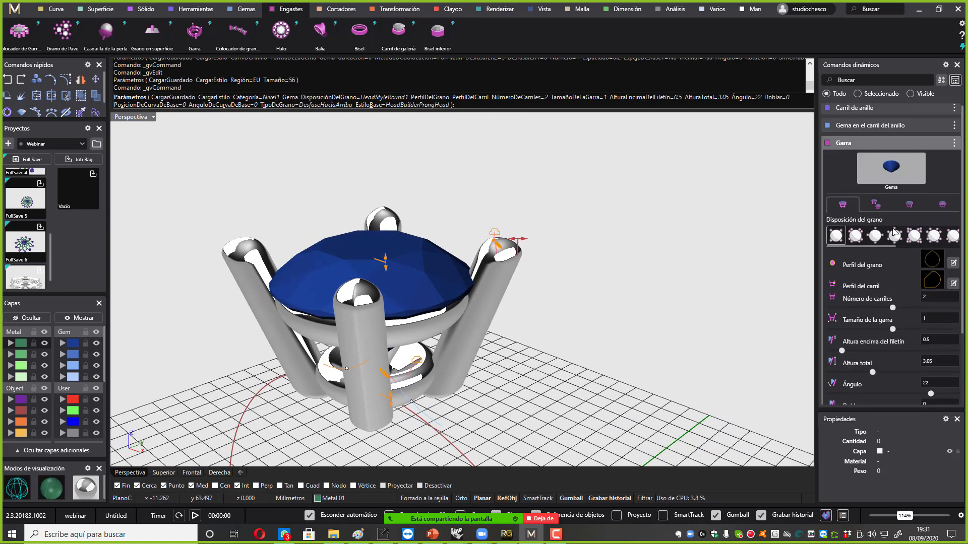
left_click(876, 203)
scroll(572, 269, "up", 5)
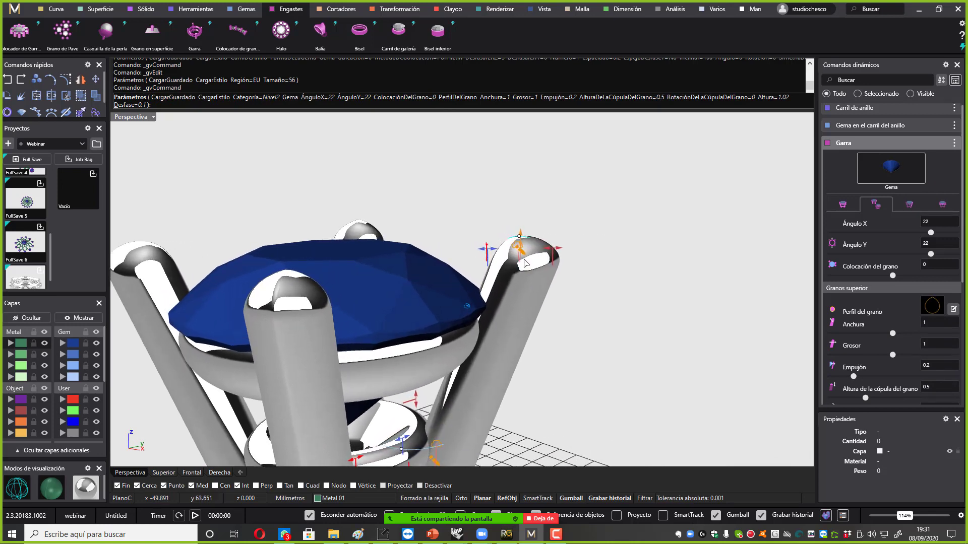
right_click_drag(572, 268, 561, 271)
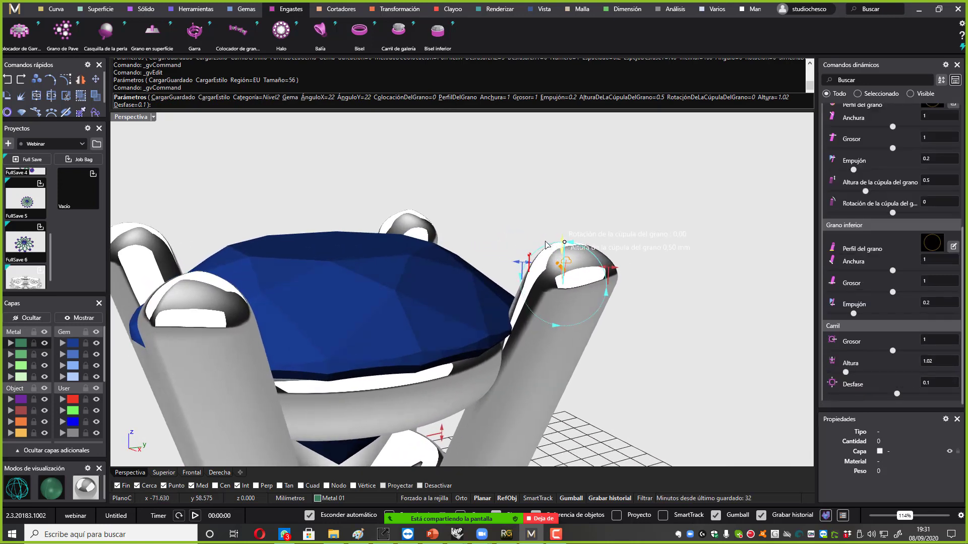
left_click_drag(496, 251, 529, 235)
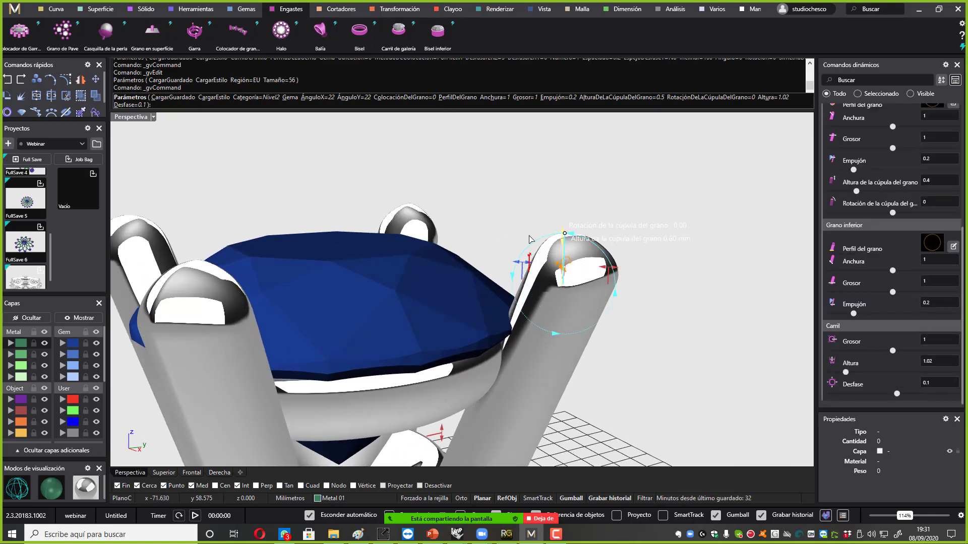
scroll(565, 235, "up", 4)
scroll(565, 237, "up", 2)
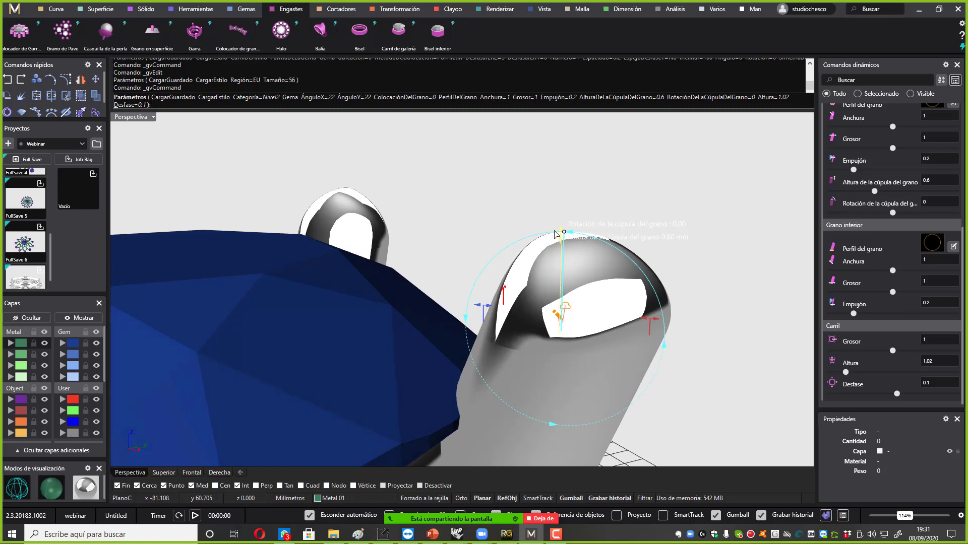
right_click_drag(614, 195, 492, 252)
left_click_drag(470, 249, 379, 284)
mouse_move(401, 297)
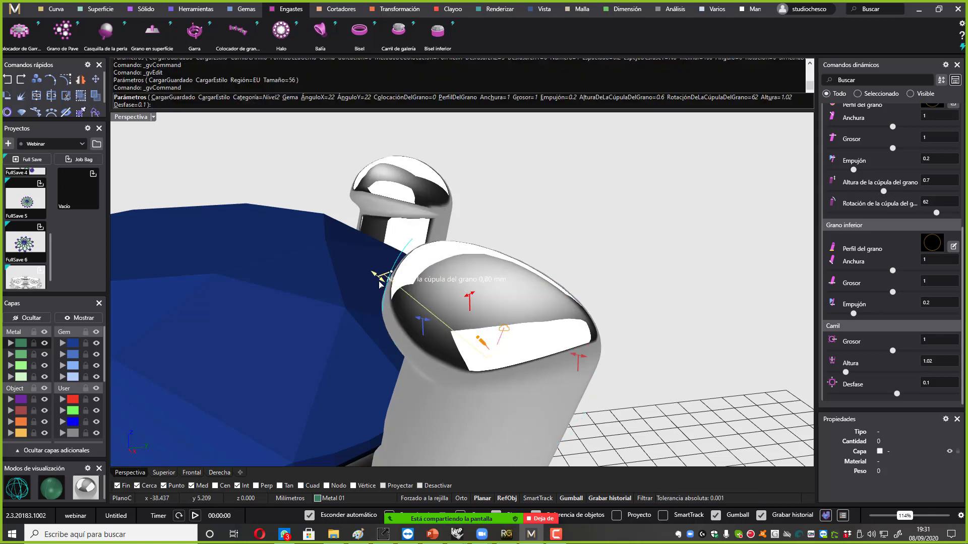
Lower the prong head's height above the girdle to 0.15.
scroll(504, 218, "down", 8)
right_click_drag(542, 221, 451, 278)
scroll(863, 204, "up", 9)
left_click(844, 209)
left_click_drag(447, 284, 448, 294)
right_click_drag(457, 236, 569, 220)
scroll(865, 170, "up", 1)
Taper the lower prongs to a width of 0.8 and a thickness of 0.7, and finish the prong head.
left_click(877, 134)
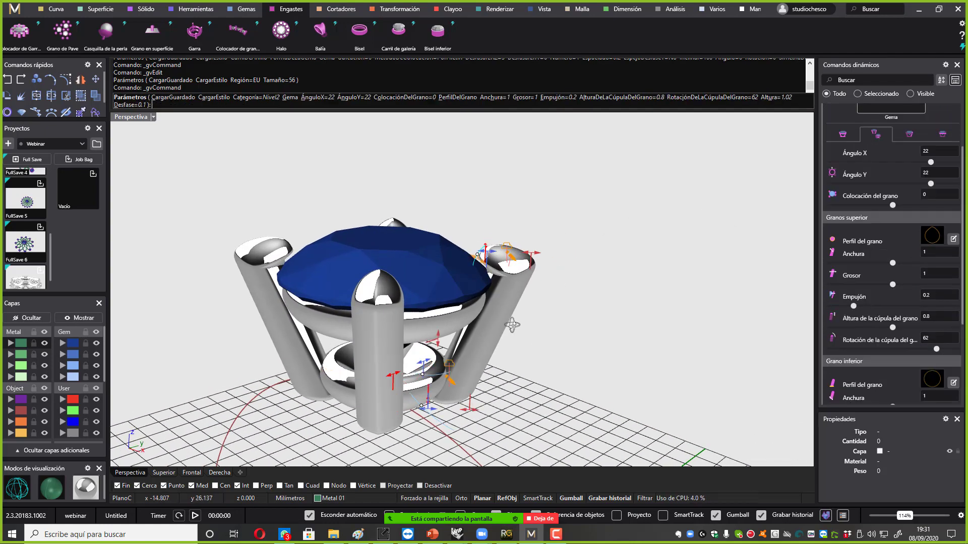
right_click_drag(494, 237, 512, 306)
left_click(502, 304)
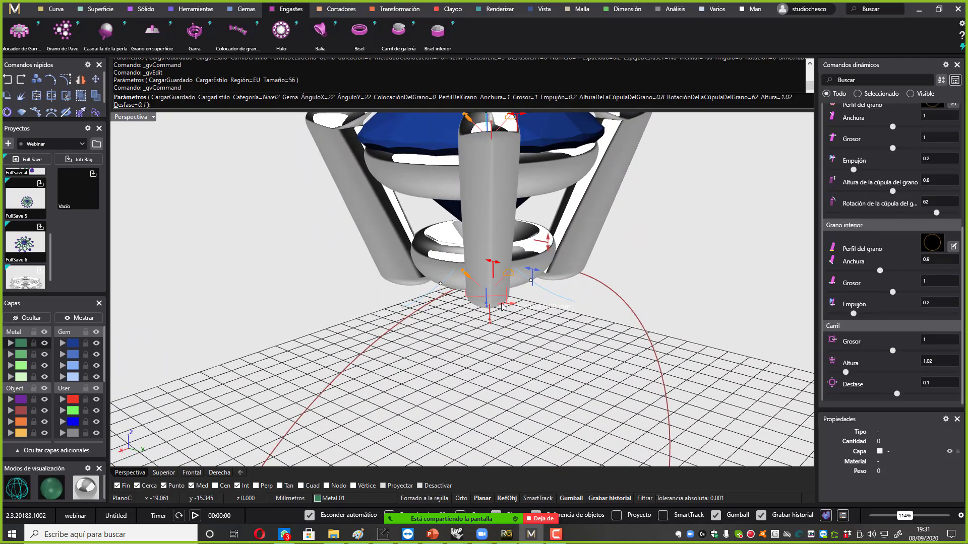
left_click_drag(502, 307, 498, 306)
right_click_drag(497, 306, 462, 345)
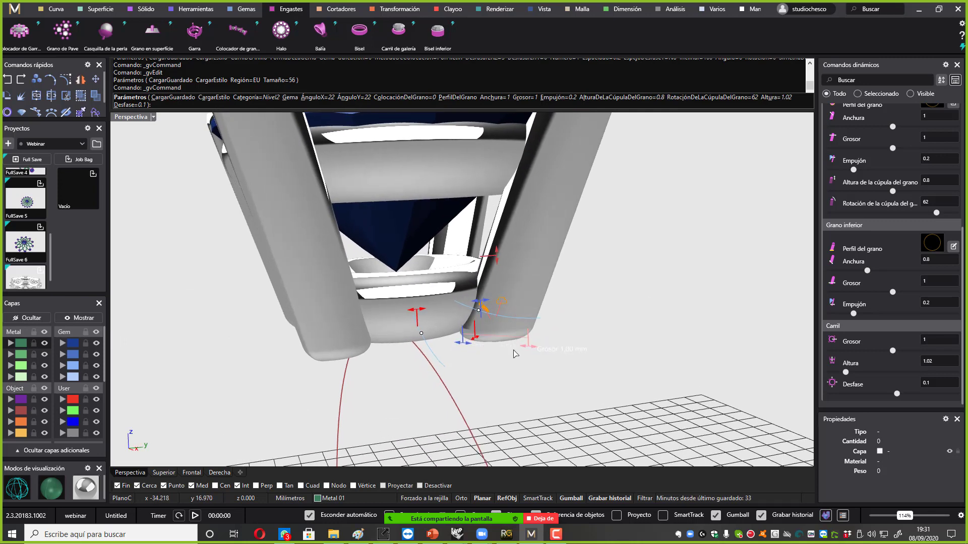
left_click_drag(459, 343, 463, 343)
left_click_drag(530, 348, 507, 346)
right_click_drag(619, 293, 493, 210)
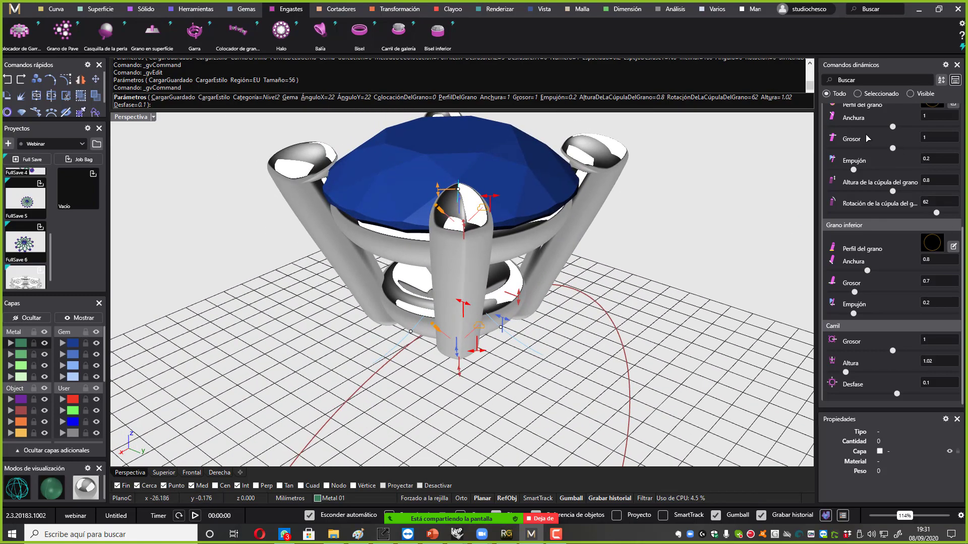
right_click(614, 216)
Edit the ring rail and change its EU size to 50.
scroll(609, 216, "down", 5)
right_click_drag(616, 228, 472, 224)
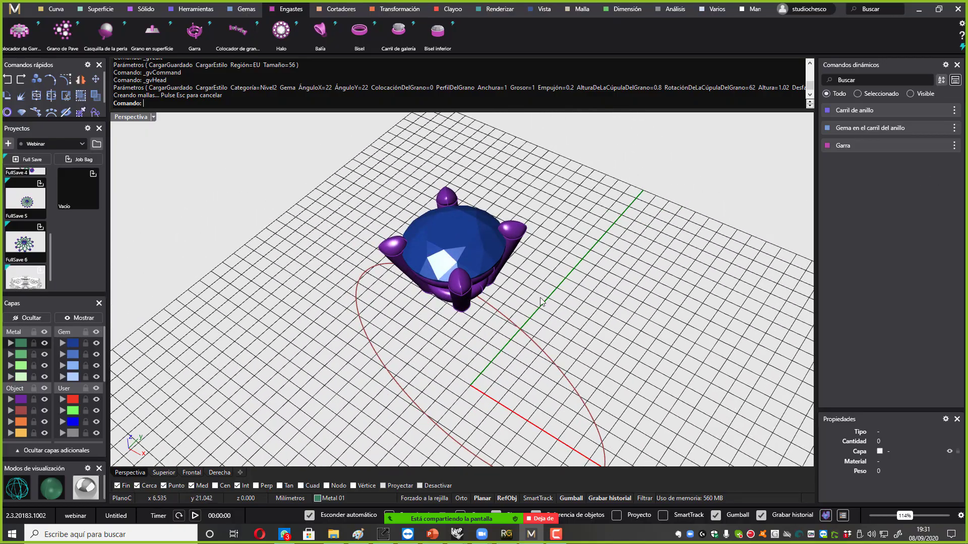
scroll(529, 304, "down", 3)
right_click_drag(535, 297, 562, 231)
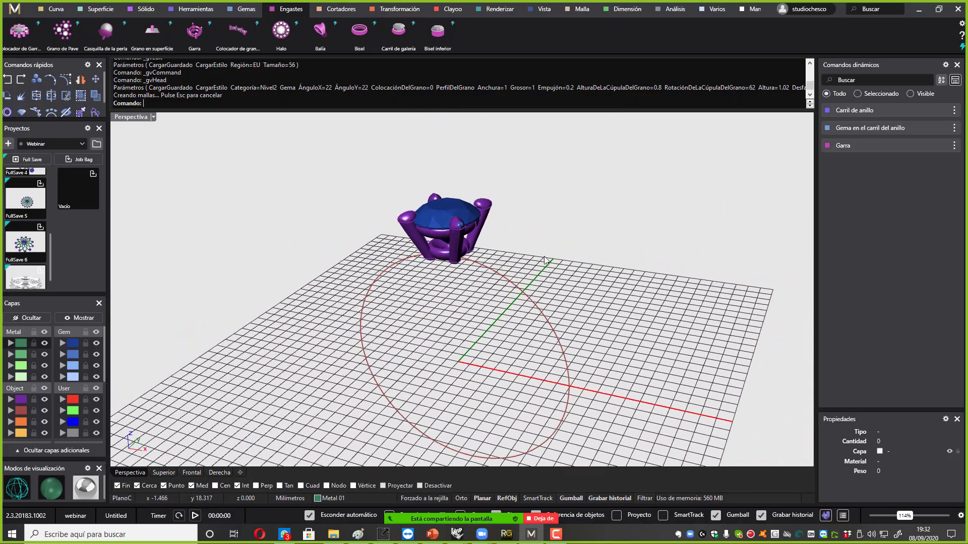
left_click(942, 110)
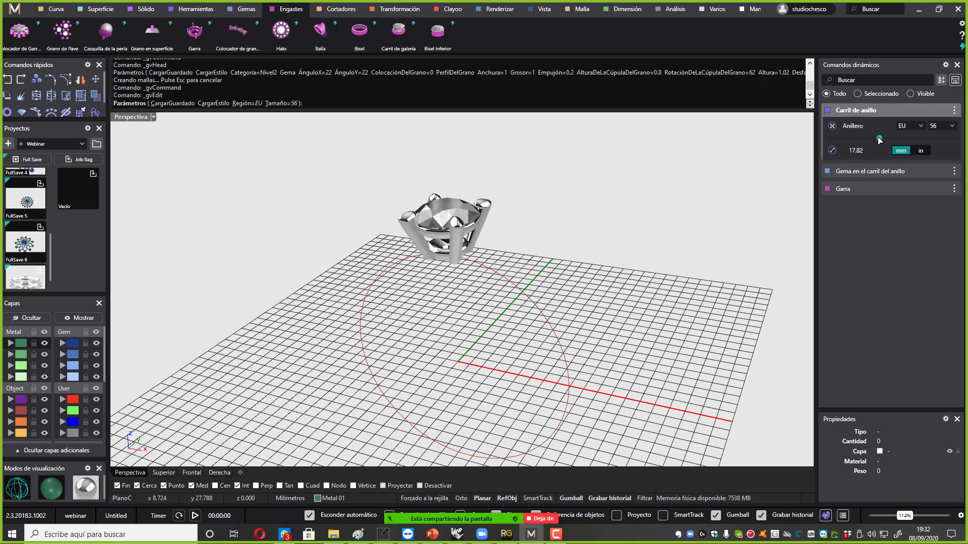
left_click_drag(879, 140, 859, 139)
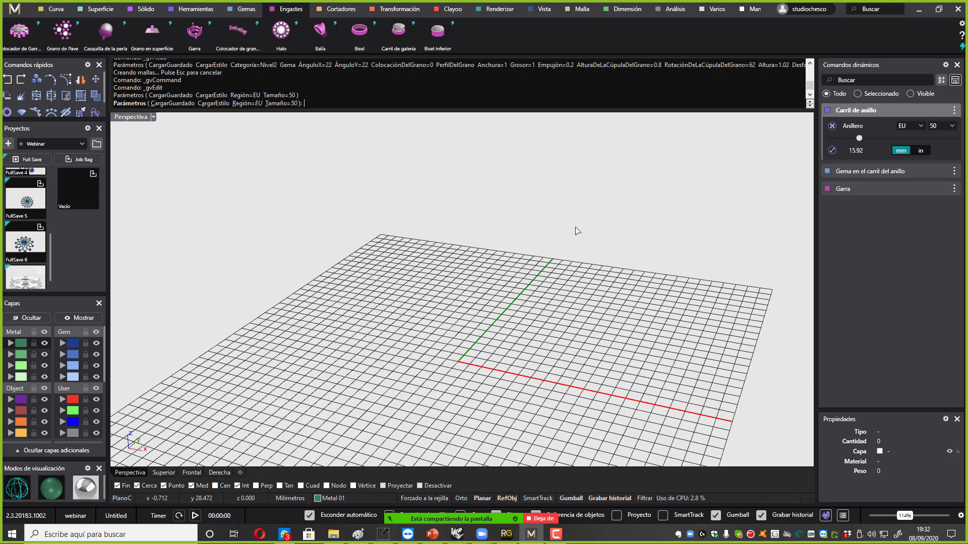
key("Return")
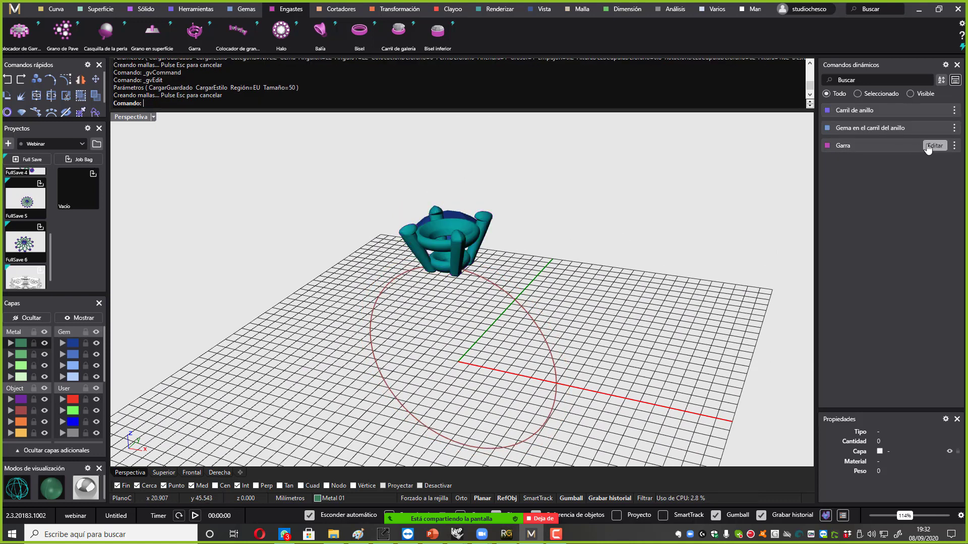
Reopen the prong head for editing and try a push of 0.03 on the upper prongs.
left_click(932, 146)
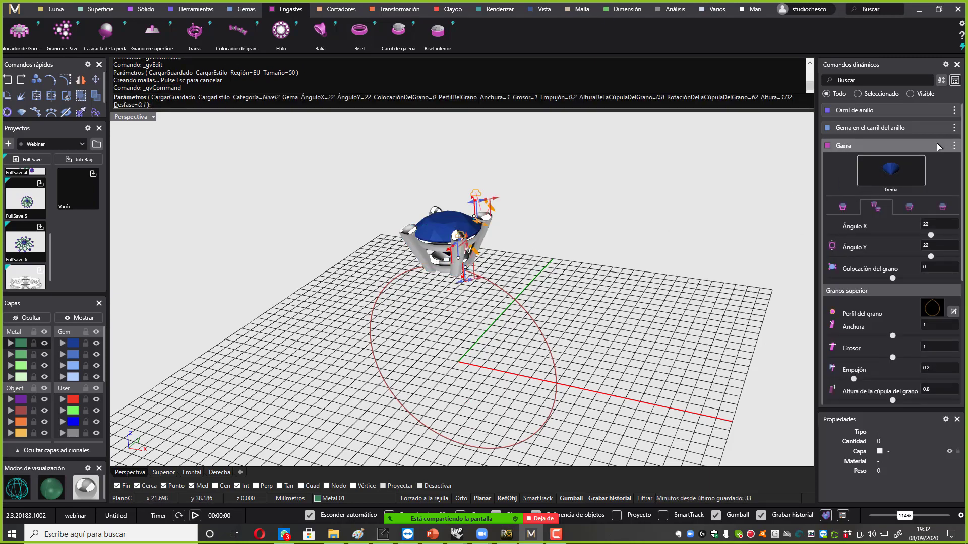
right_click_drag(625, 189, 527, 222)
scroll(542, 214, "up", 4)
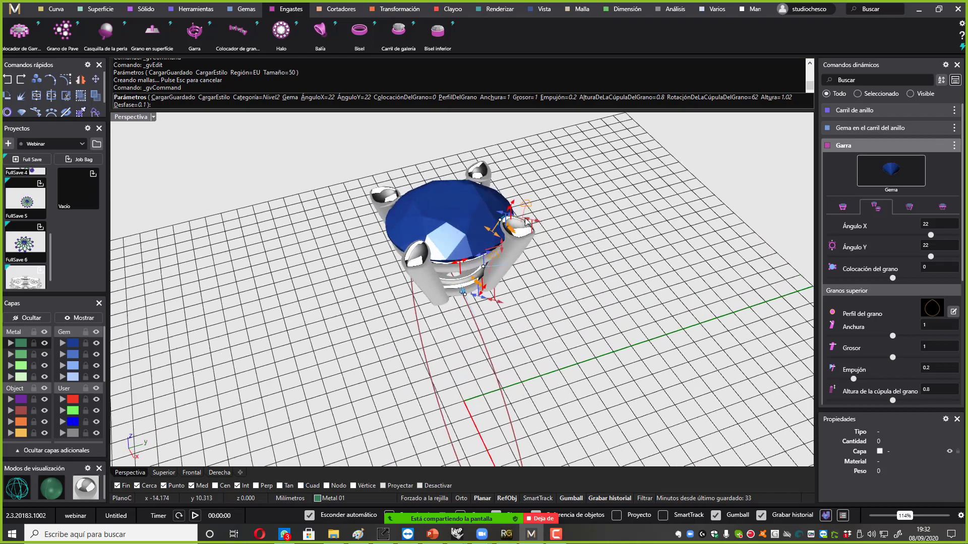
scroll(527, 221, "up", 3)
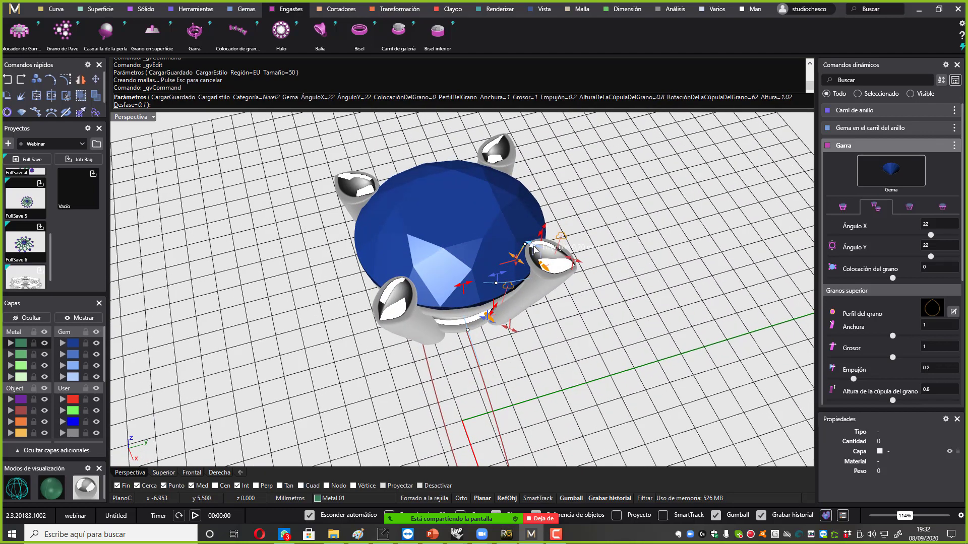
left_click_drag(538, 252, 537, 252)
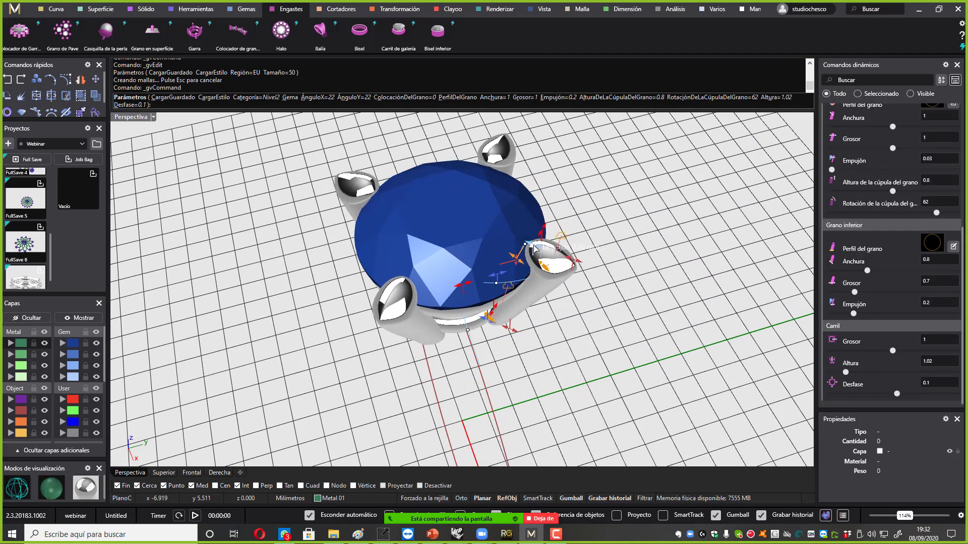
right_click_drag(522, 295, 482, 198)
scroll(887, 367, "up", 1)
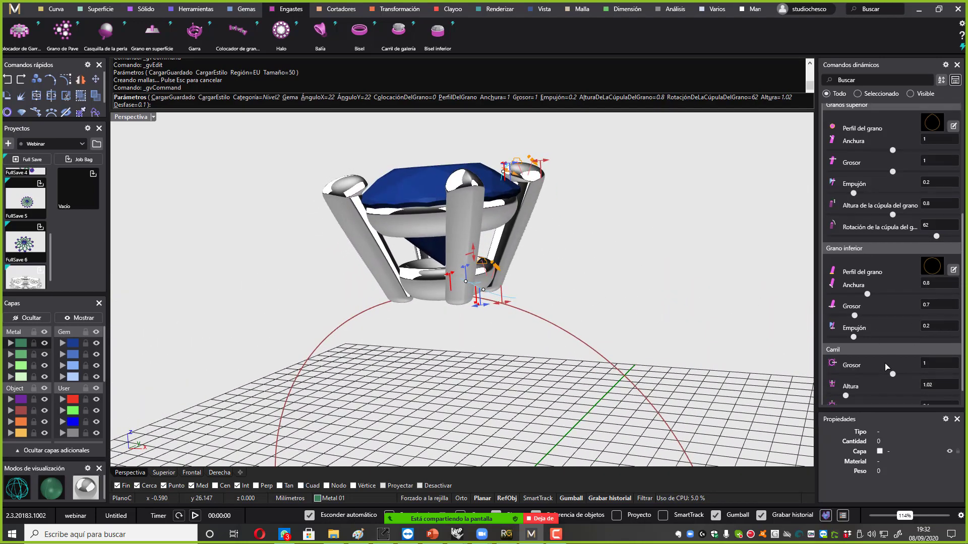
Set the prong head's bend to -3.1 and apply the edit.
scroll(886, 366, "up", 2)
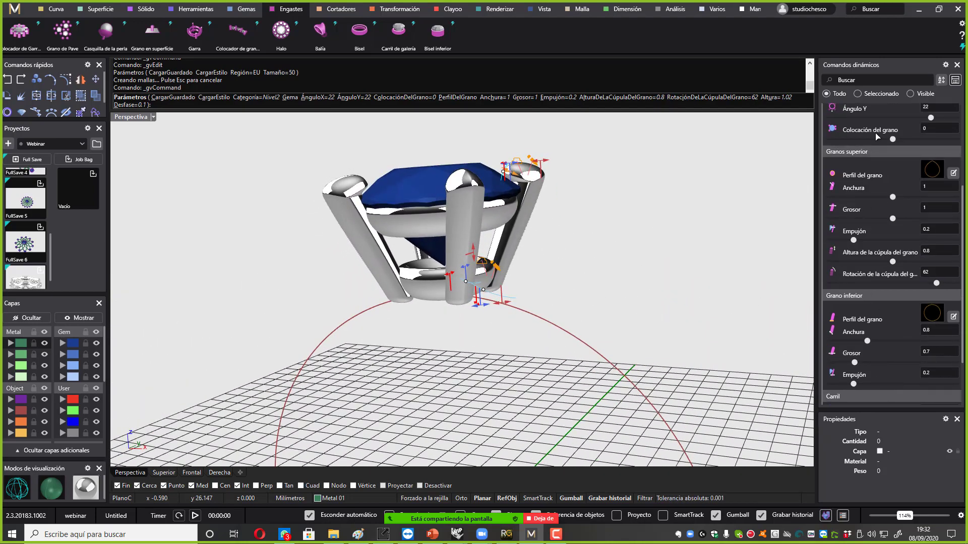
scroll(877, 136, "up", 4)
left_click(842, 162)
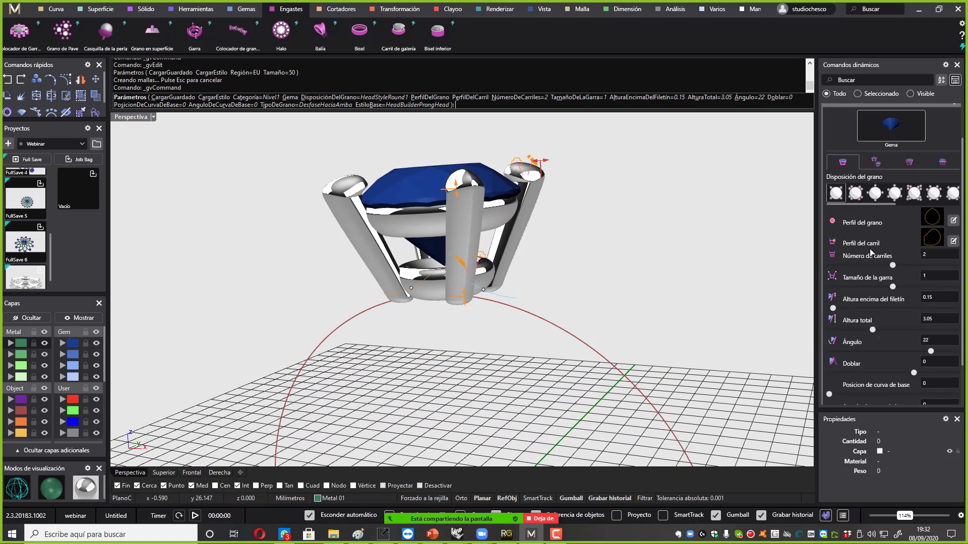
scroll(897, 252, "down", 2)
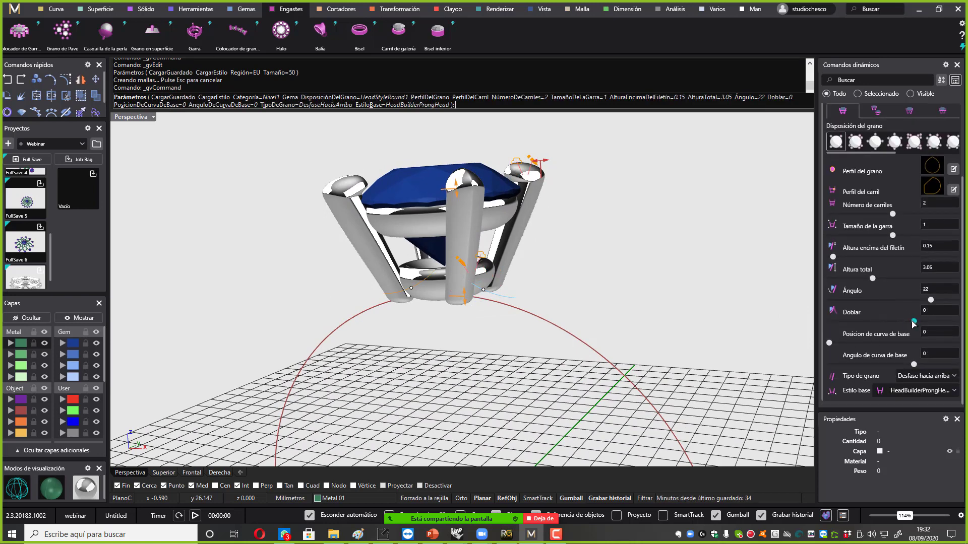
left_click_drag(902, 326, 895, 327)
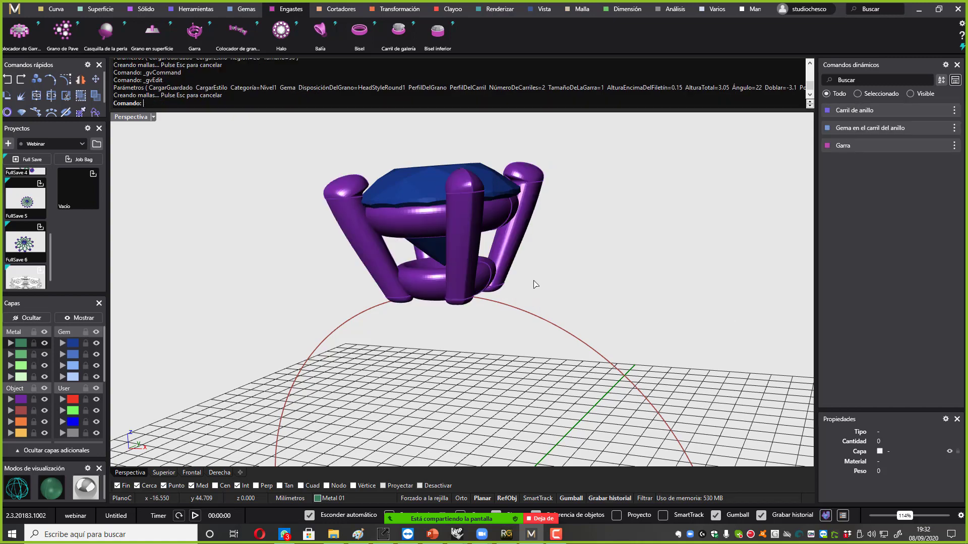
Add an outside ring rail around the ring rail with a top thickness of 2 and side and bottom thicknesses of 1.5.
right_click_drag(535, 285, 560, 252)
scroll(561, 253, "down", 3)
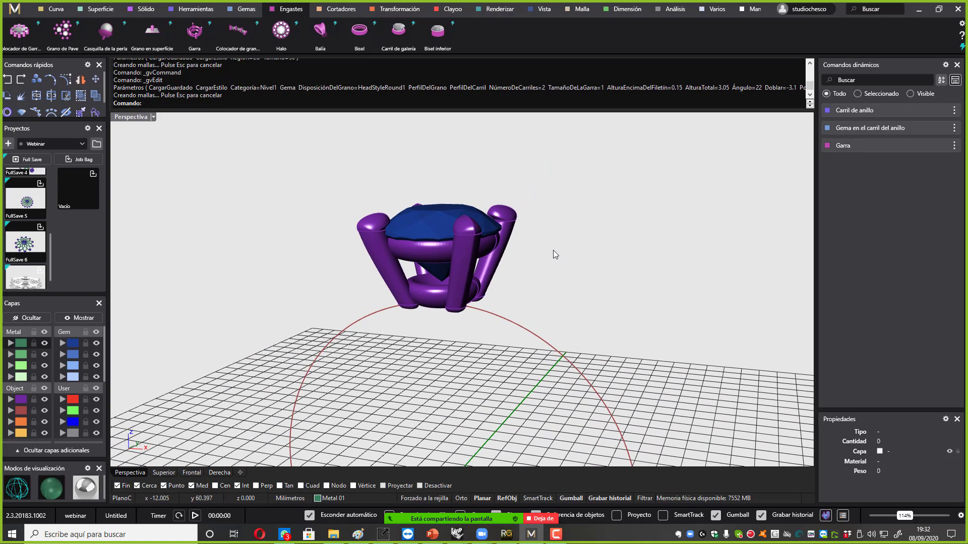
right_click_drag(543, 254, 226, 190)
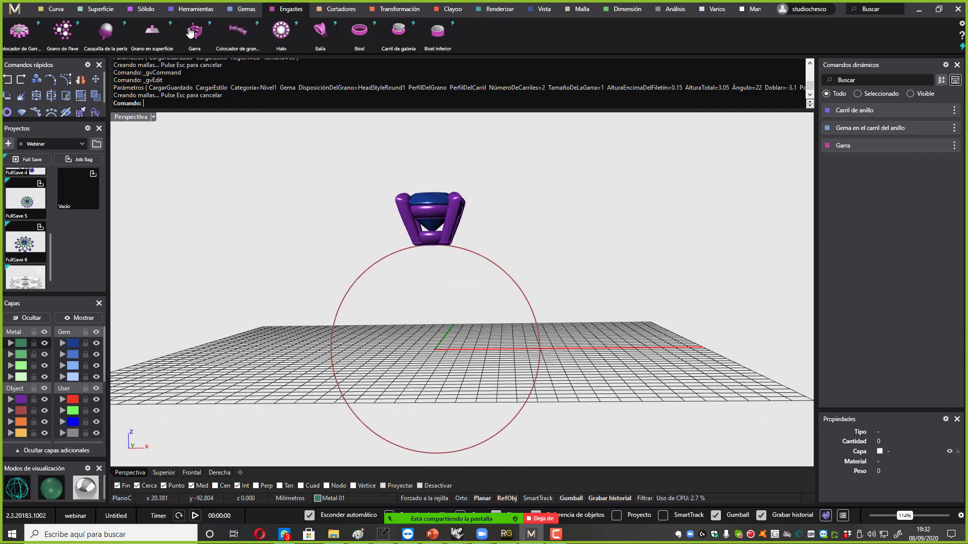
left_click(196, 9)
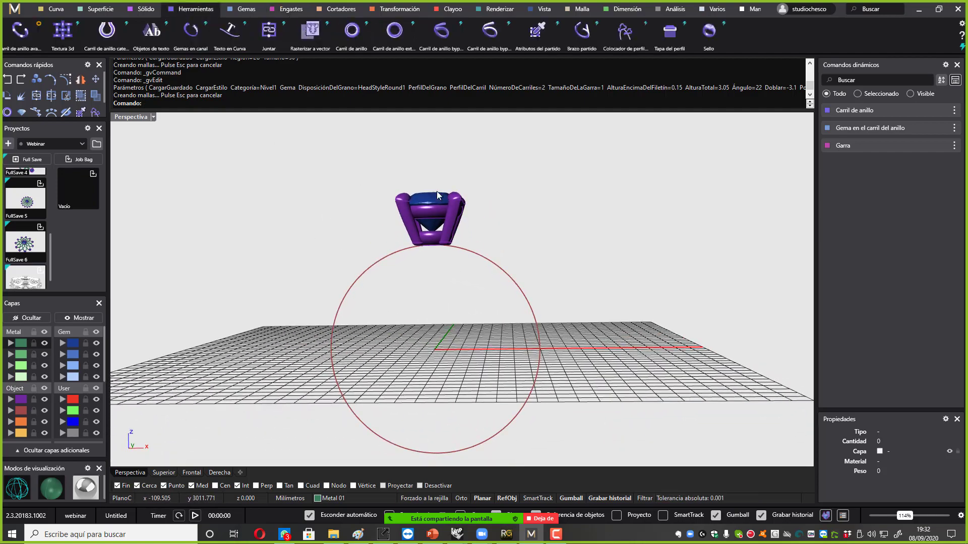
left_click(394, 31)
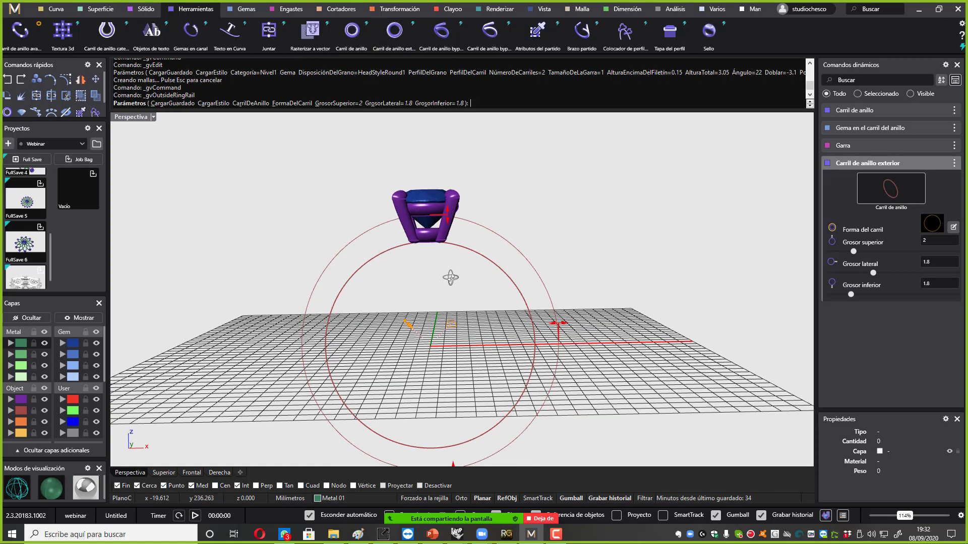
left_click_drag(457, 394, 456, 390)
left_click_drag(547, 262, 545, 262)
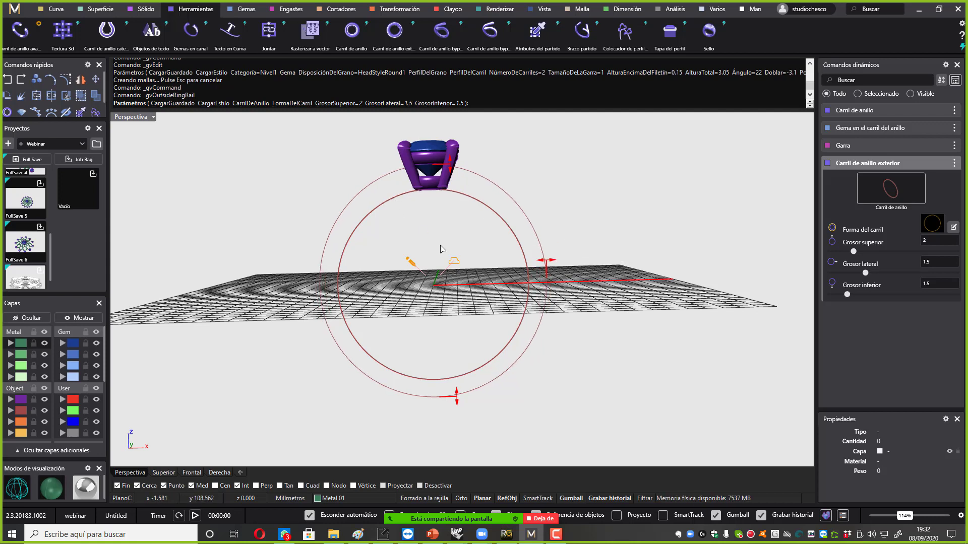
key("Return")
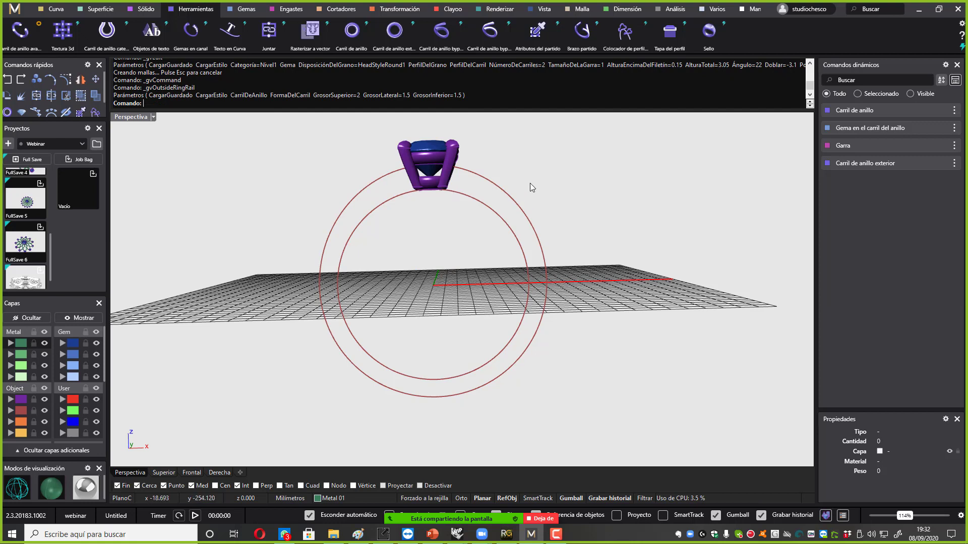
Place a profile between the ring rail and the outside rail and slide it to position 0.044 beside the prong head.
left_click(625, 31)
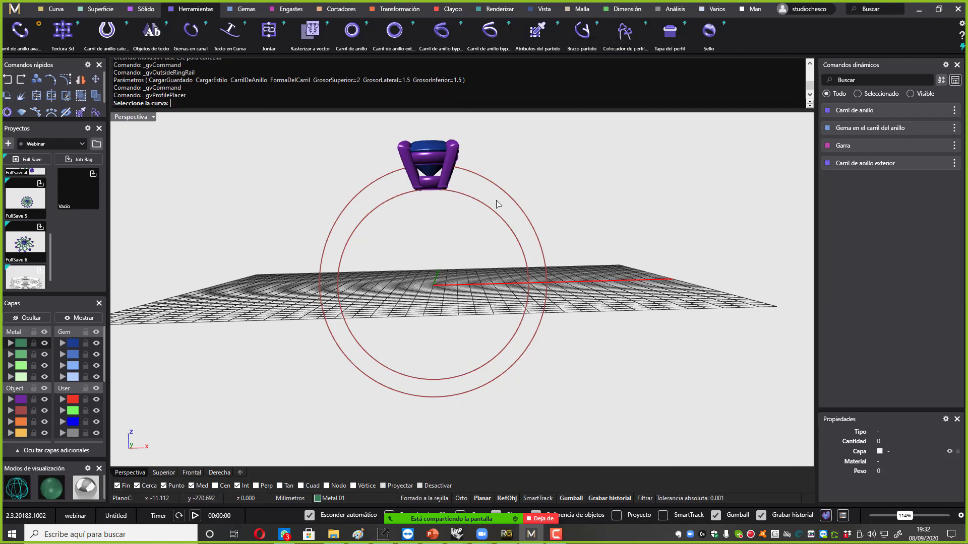
left_click(472, 202)
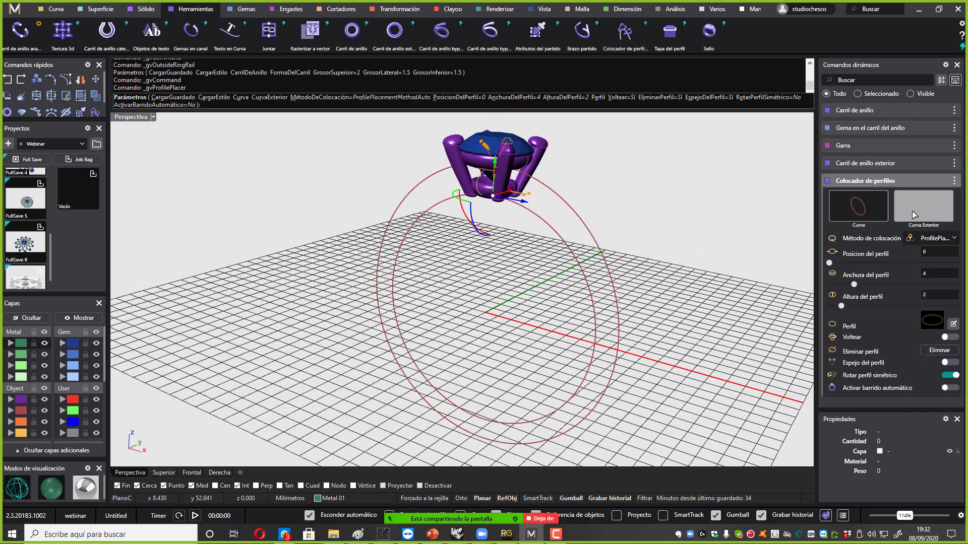
left_click(493, 200)
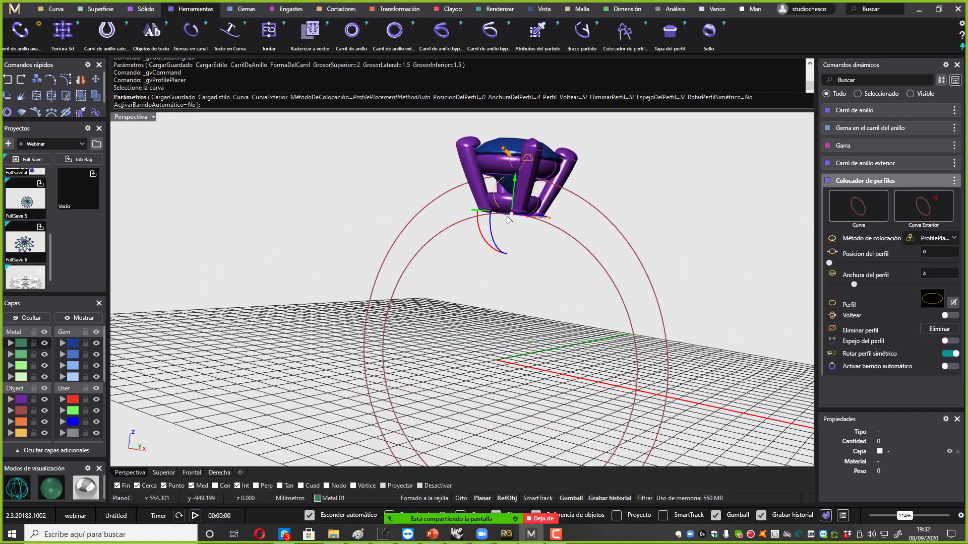
left_click_drag(512, 215, 547, 226)
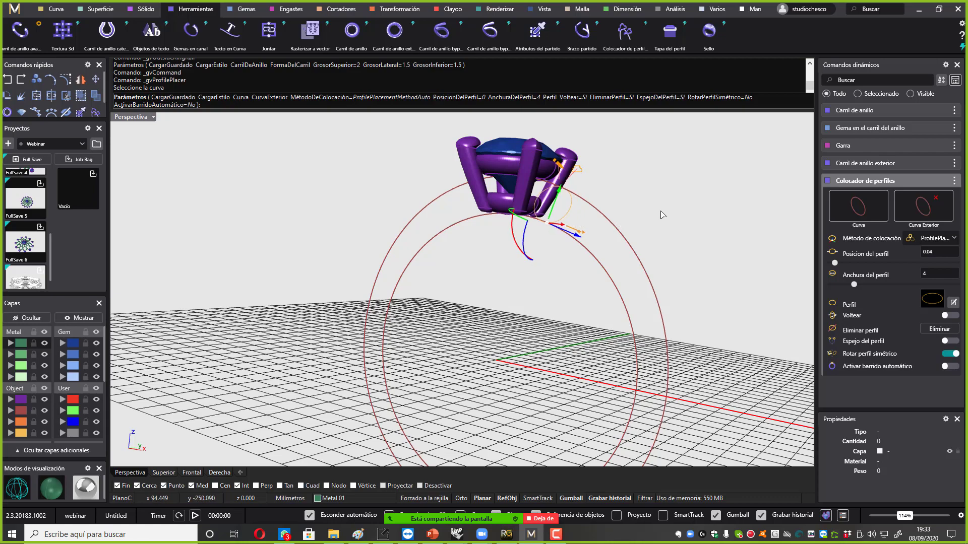
Set the width of the profile beside the prong head to 2.7.
right_click_drag(662, 214, 536, 247)
scroll(537, 246, "up", 1)
left_click_drag(535, 241, 517, 240)
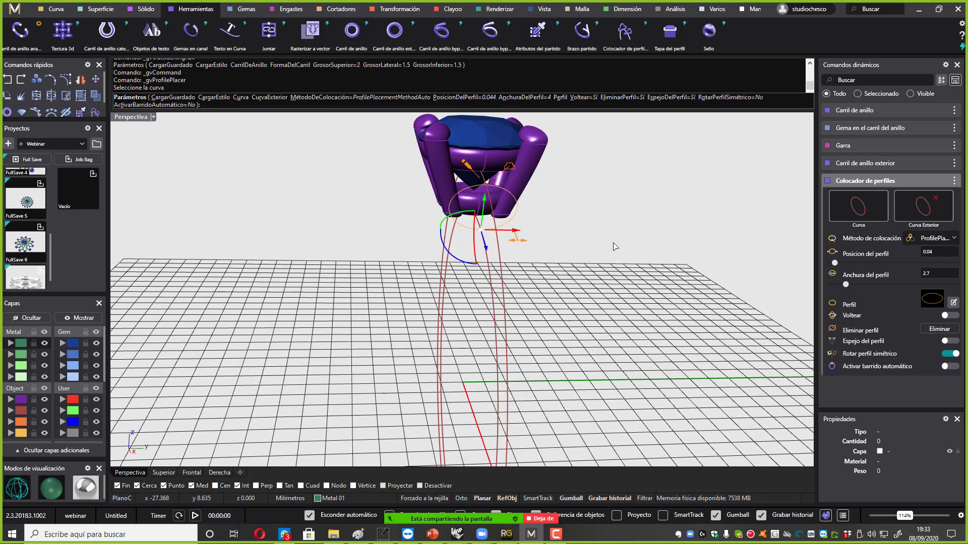
Mirror the profile to the other side of the head and replace its shape with Shank library profile 03.
left_click(946, 341)
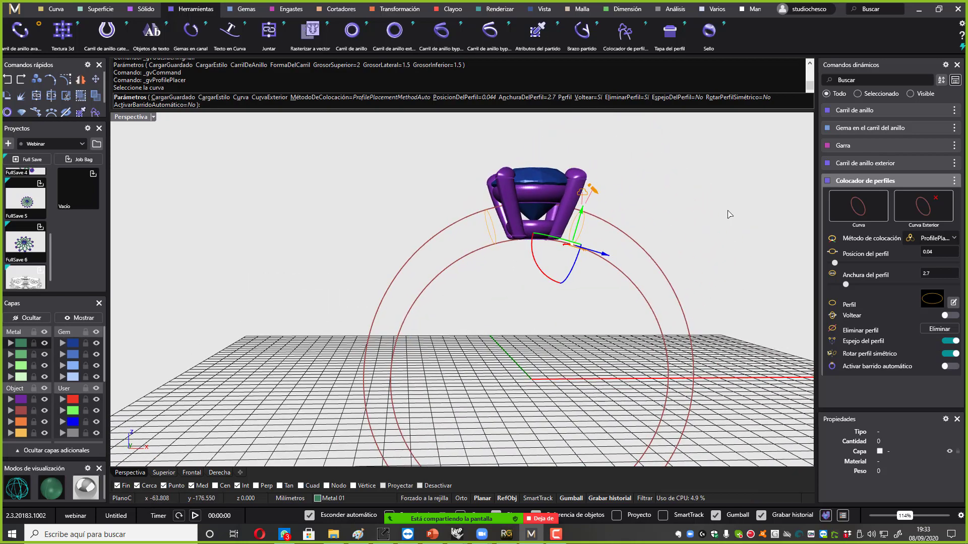
left_click(549, 161)
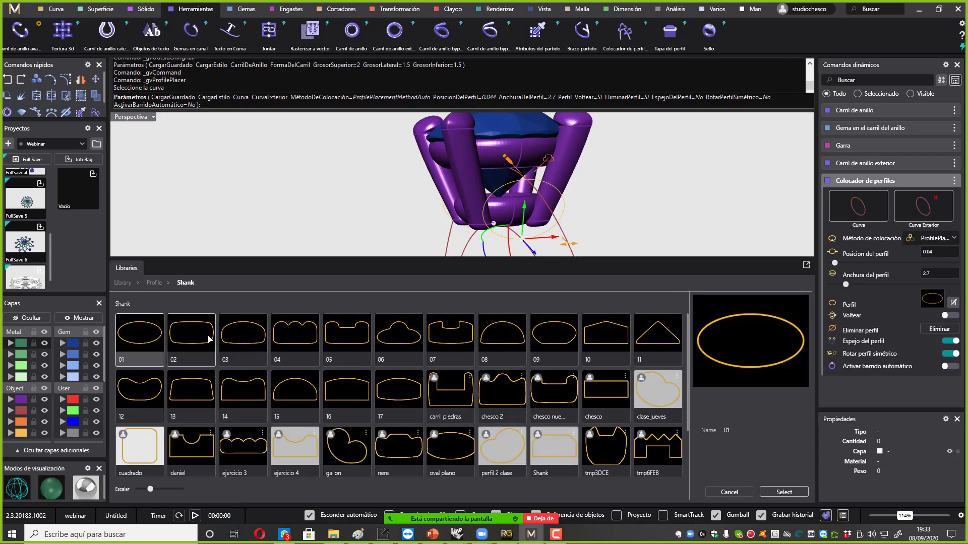
double_click(244, 337)
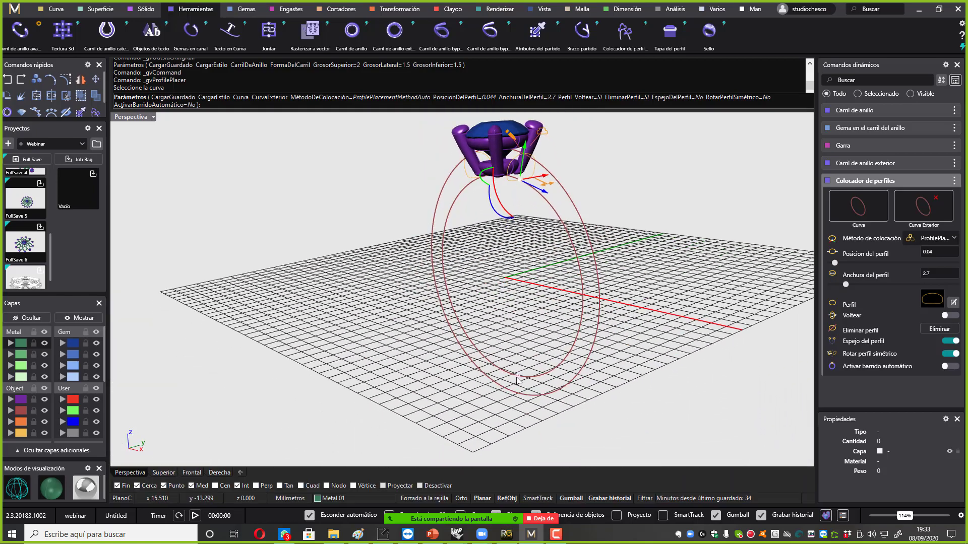
Add another profile at the base of the rails, slide it to position 0.497 and finish placing profiles.
left_click(516, 376)
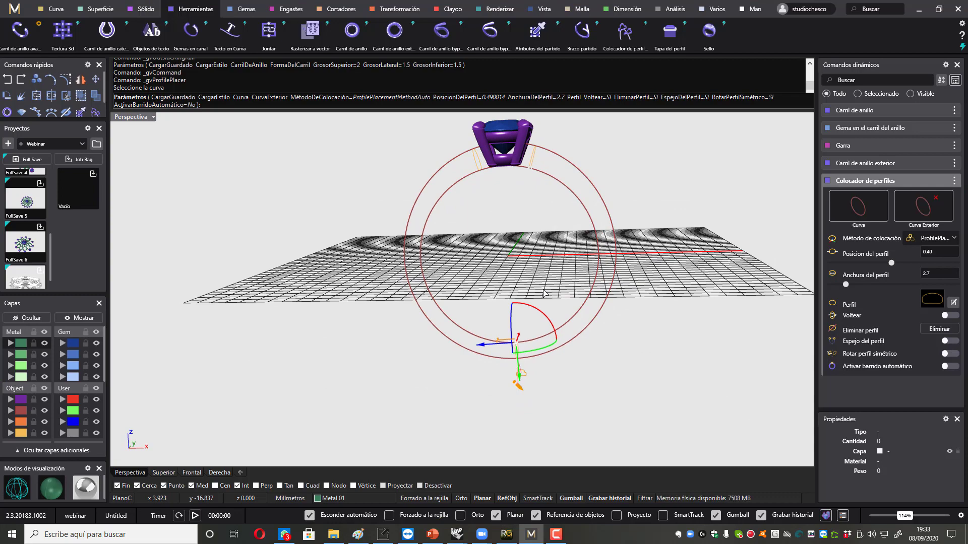
scroll(541, 313, "up", 2)
right_click_drag(542, 251, 553, 290)
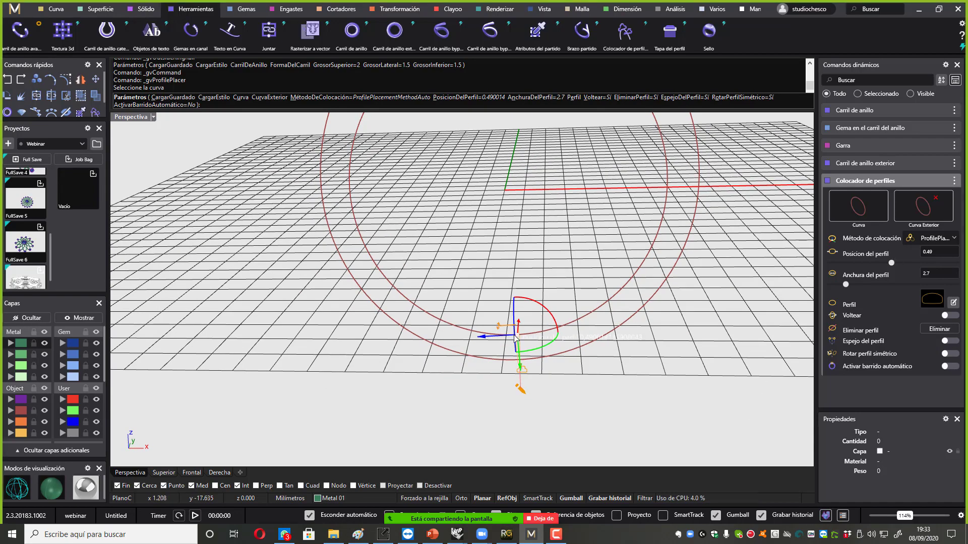
left_click_drag(516, 336, 511, 337)
right_click(557, 247)
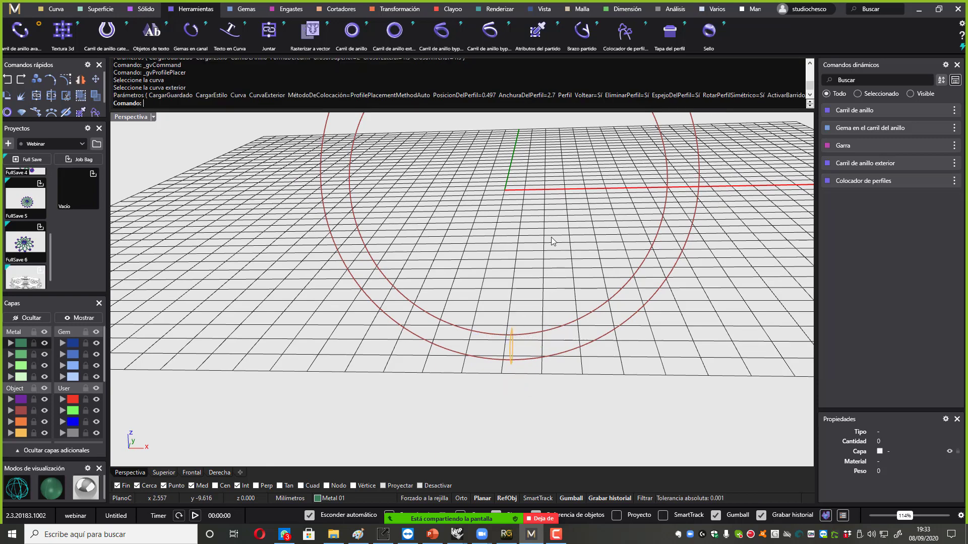
Start a two-rail sweep (Barrido 2) using the inner and outer ring curves as the rails.
scroll(550, 237, "down", 6)
mouse_move(549, 237)
right_mouse_down()
mouse_move(549, 215)
mouse_move(540, 224)
right_mouse_up()
scroll(538, 224, "up", 1)
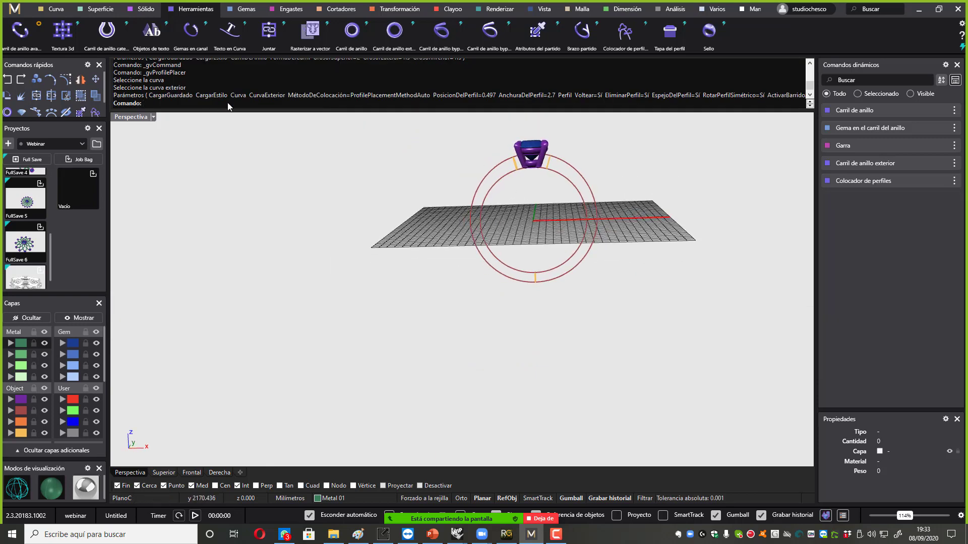
left_click(100, 9)
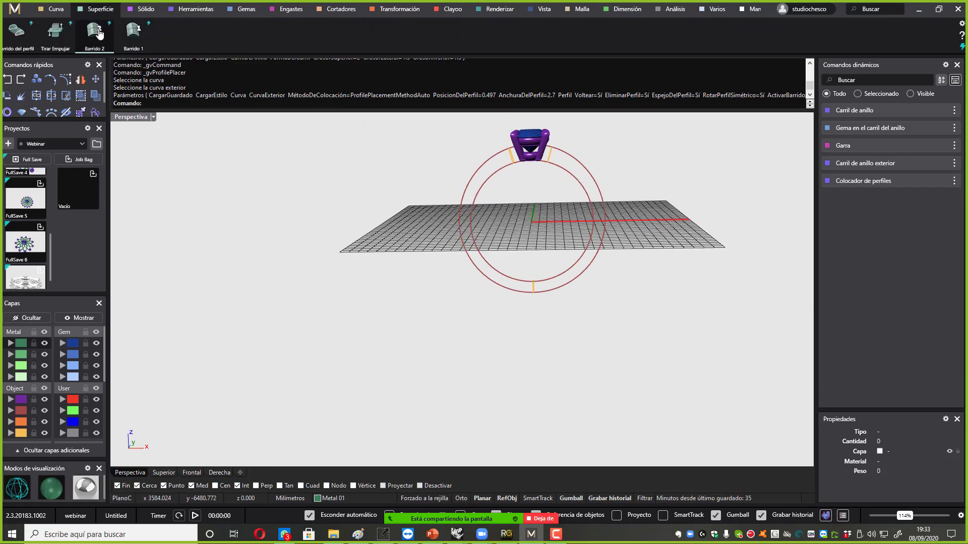
left_click(94, 31)
left_click(563, 173)
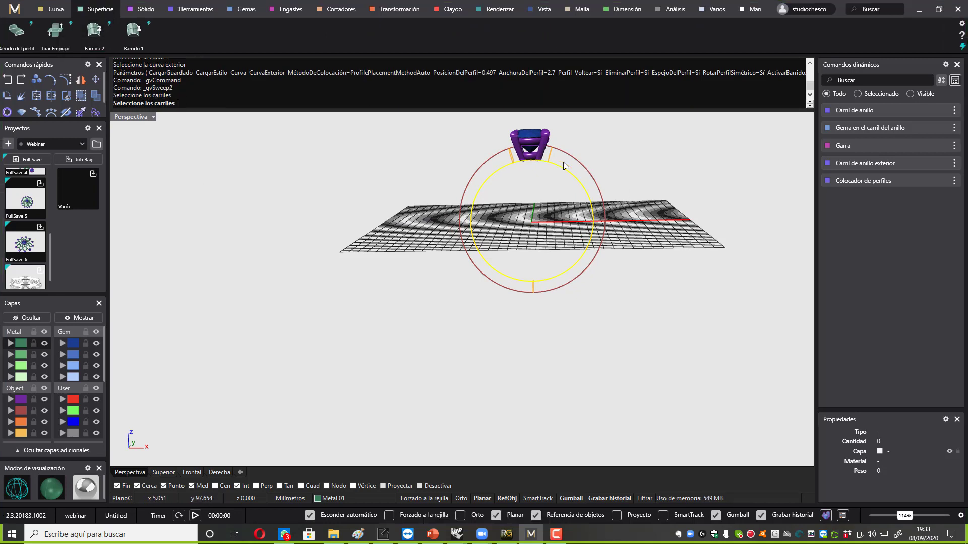
left_click(553, 151)
right_click(553, 153)
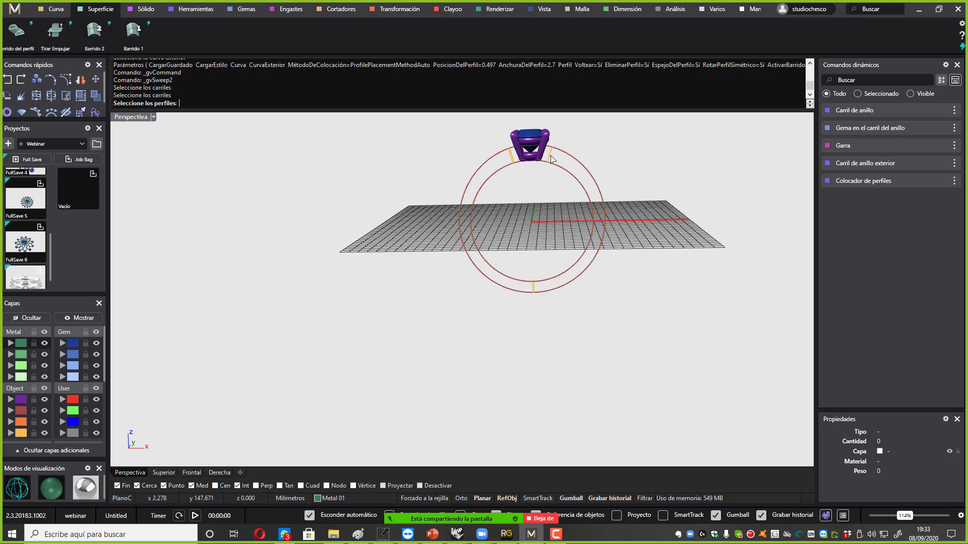
Use the three placed profiles for the sweep, set its initial dome thickness to 1.2 mm, and create the ring band.
left_click(550, 156)
left_click(534, 287)
left_click(511, 162)
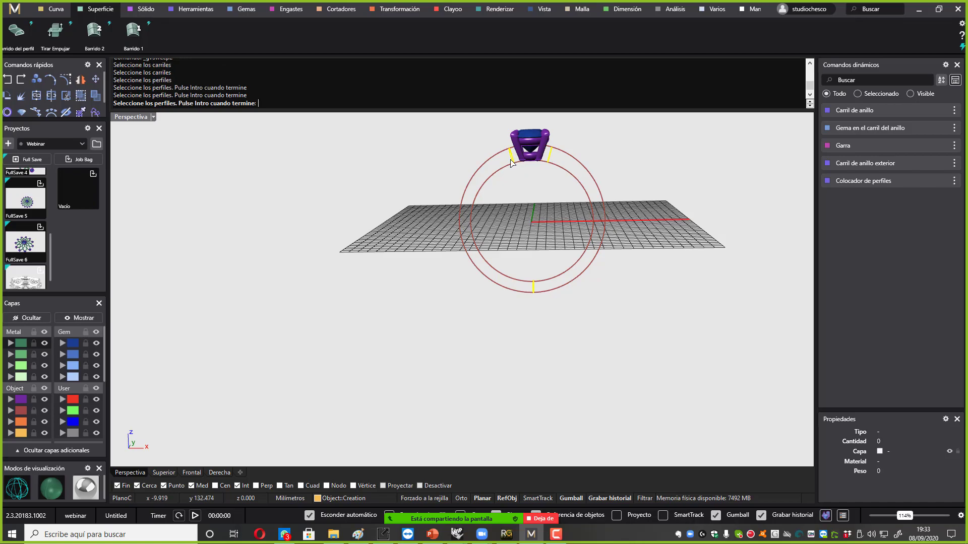
right_click(553, 164)
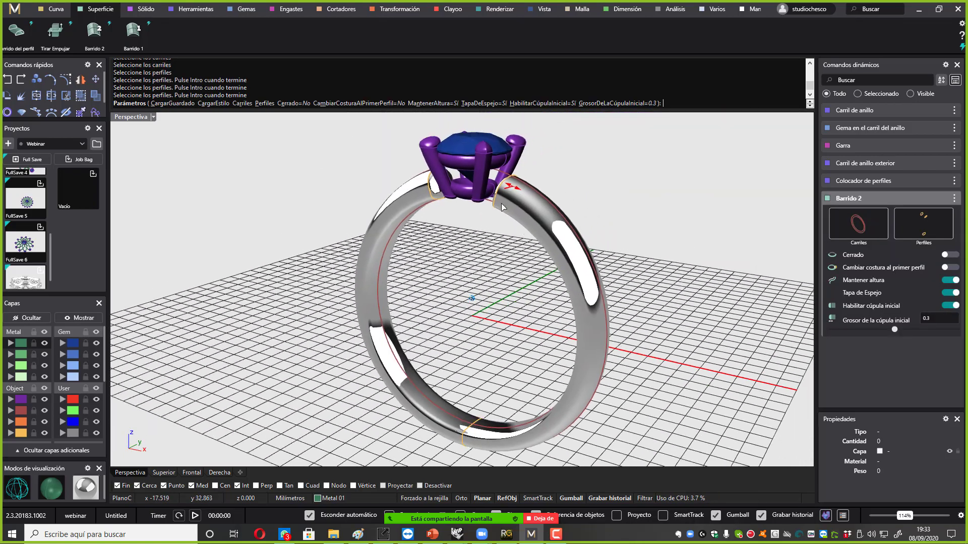
left_click_drag(499, 179, 491, 174)
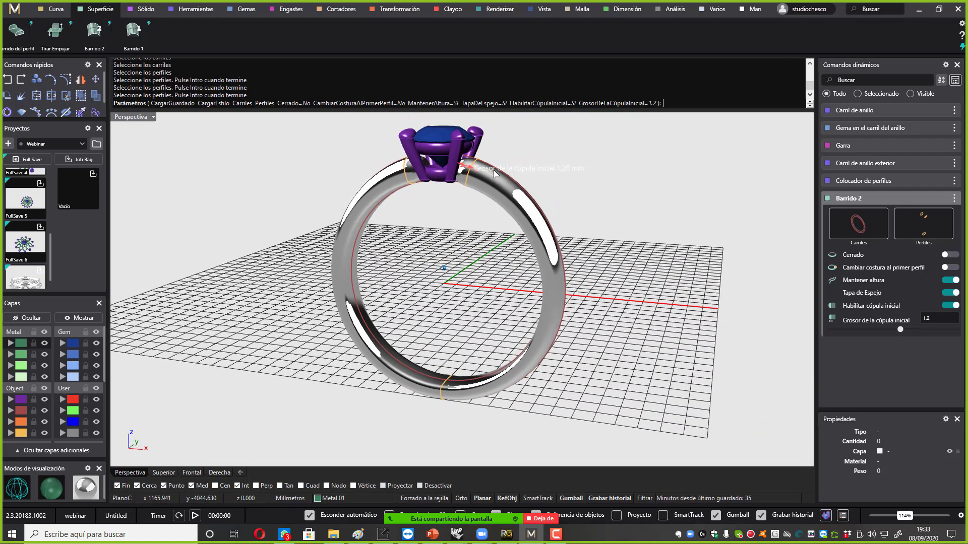
key("Return")
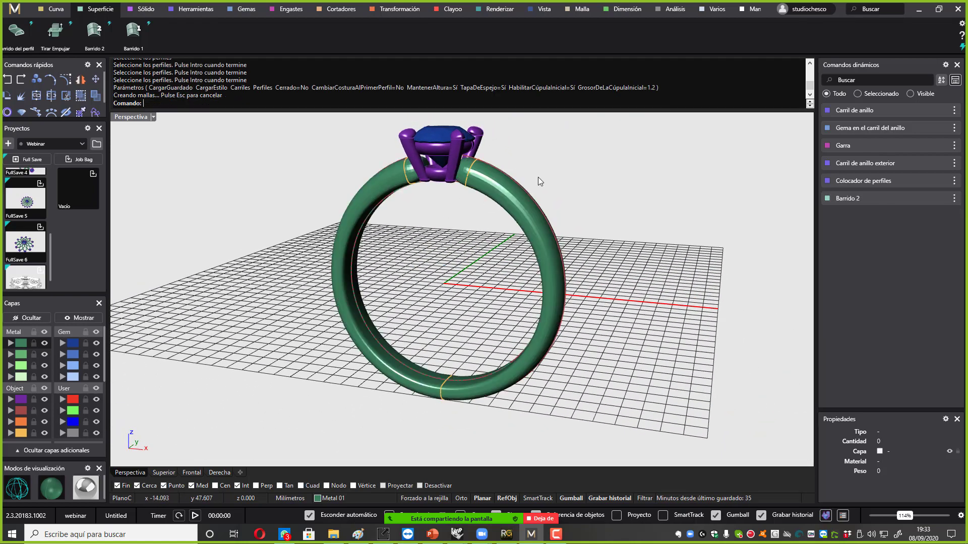
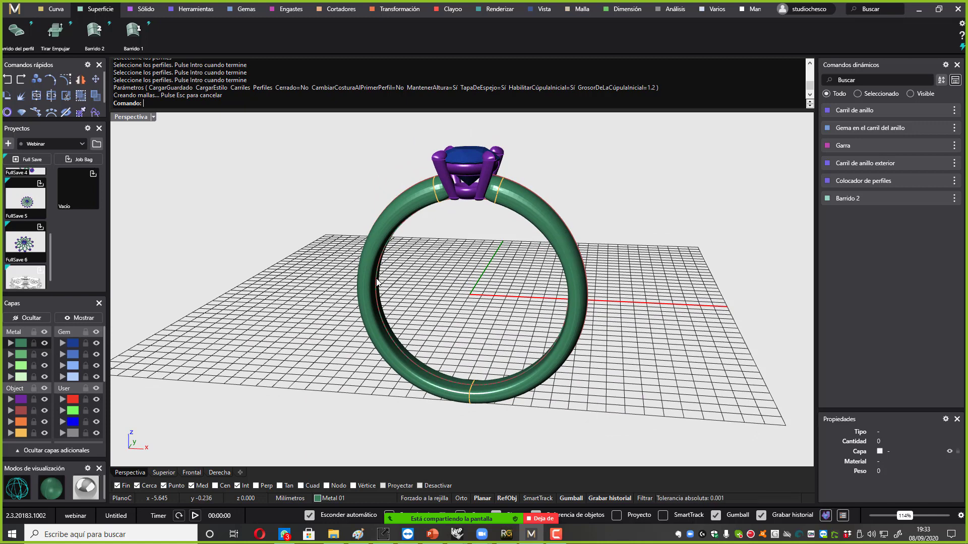
Edit the inner ring rail and set its ring size to EU 55.
key("Left")
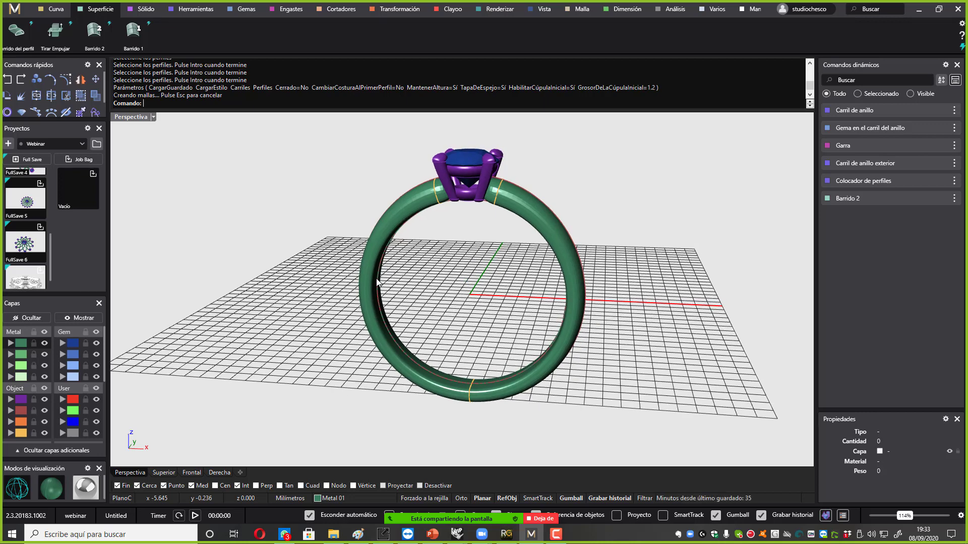
right_click_drag(377, 280, 377, 269, "shift")
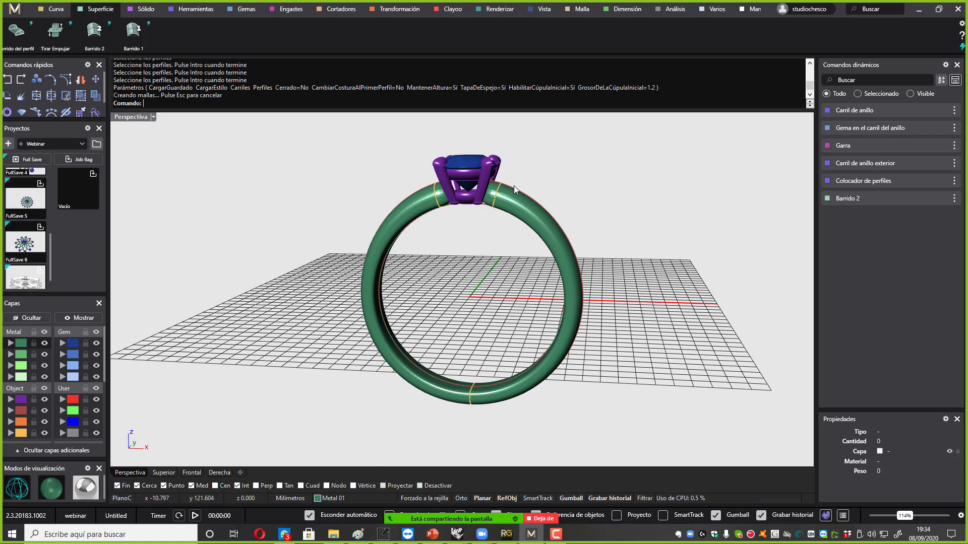
mouse_move(935, 165)
right_click_drag(518, 153, 362, 214)
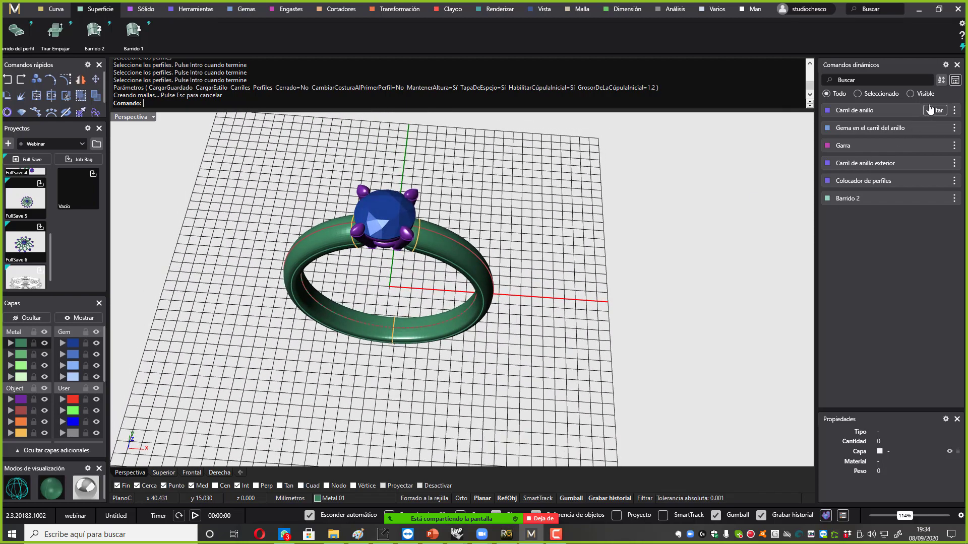
right_click_drag(534, 272, 571, 301)
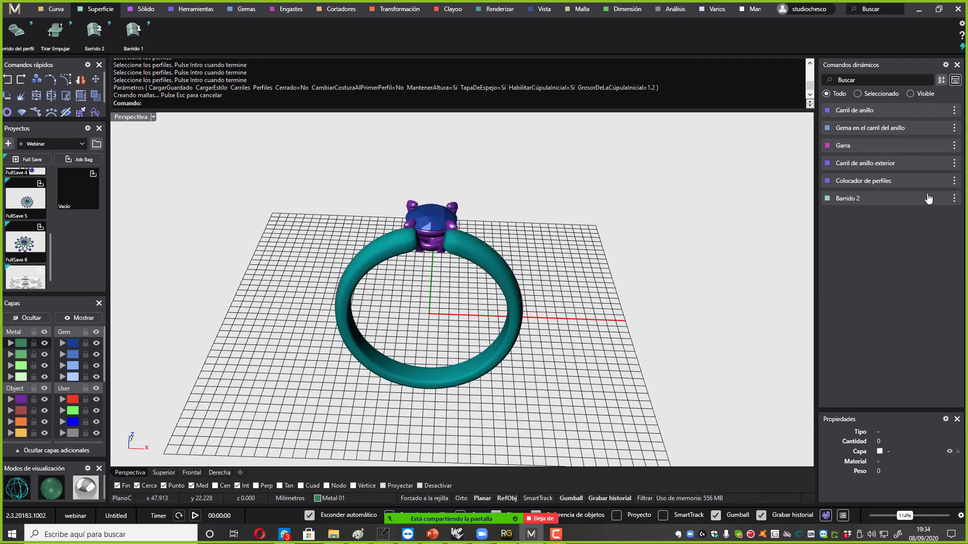
mouse_move(940, 120)
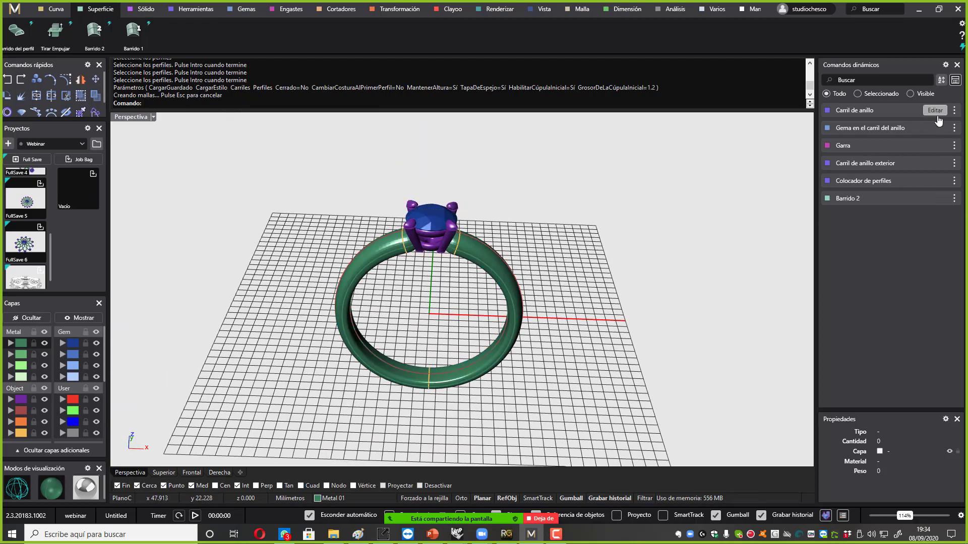
left_click(935, 111)
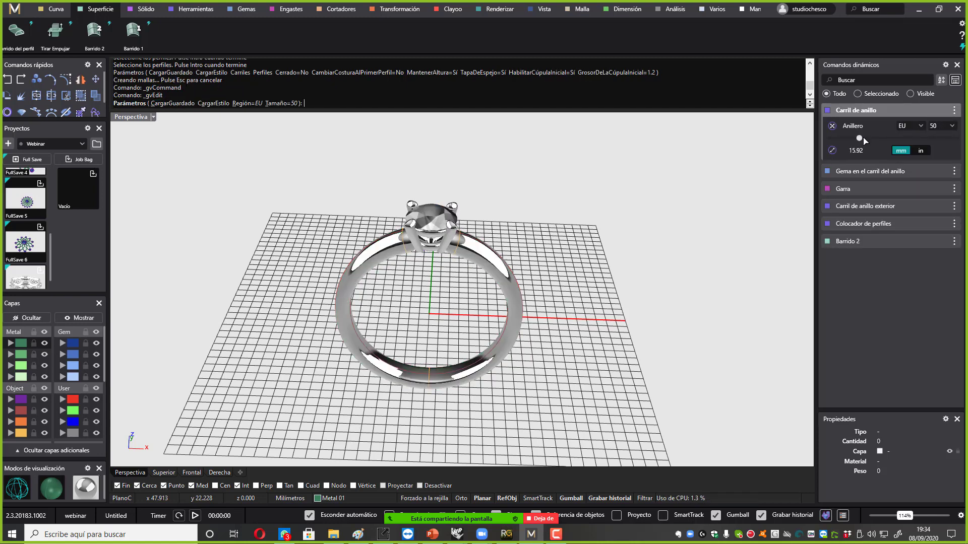
left_click_drag(861, 141, 877, 145)
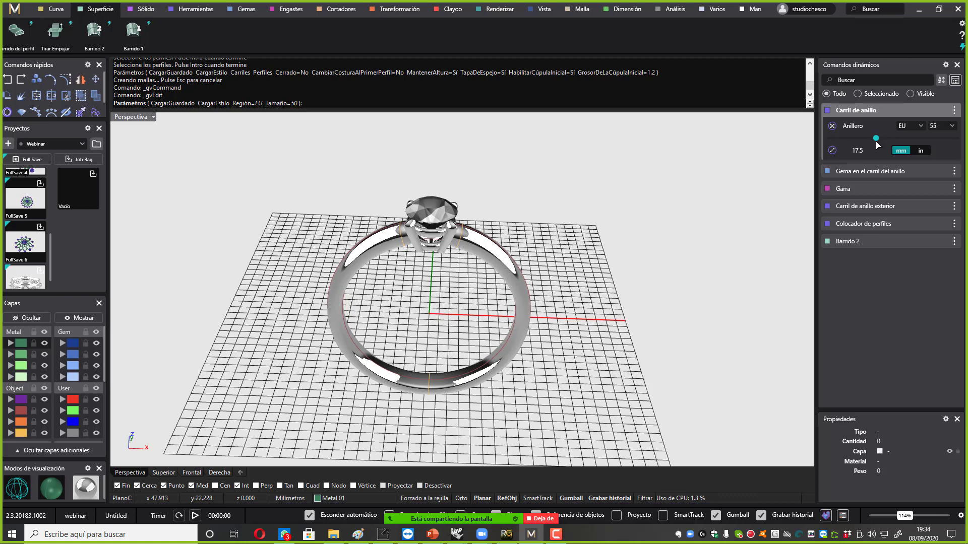
right_click_drag(557, 231, 550, 214)
key("Return")
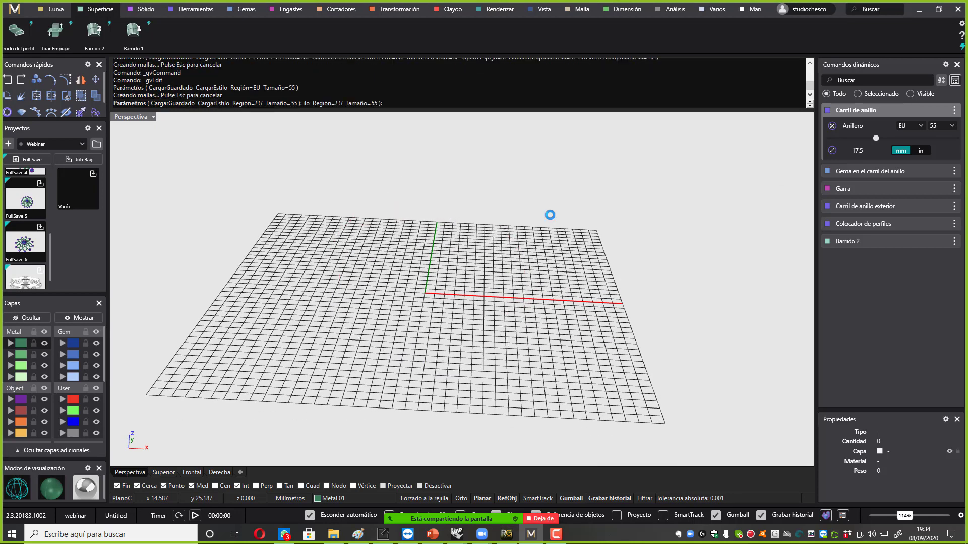
Edit the gem on the ring rail and enlarge it to a diameter of 5.80 mm.
right_click_drag(551, 224, 428, 205)
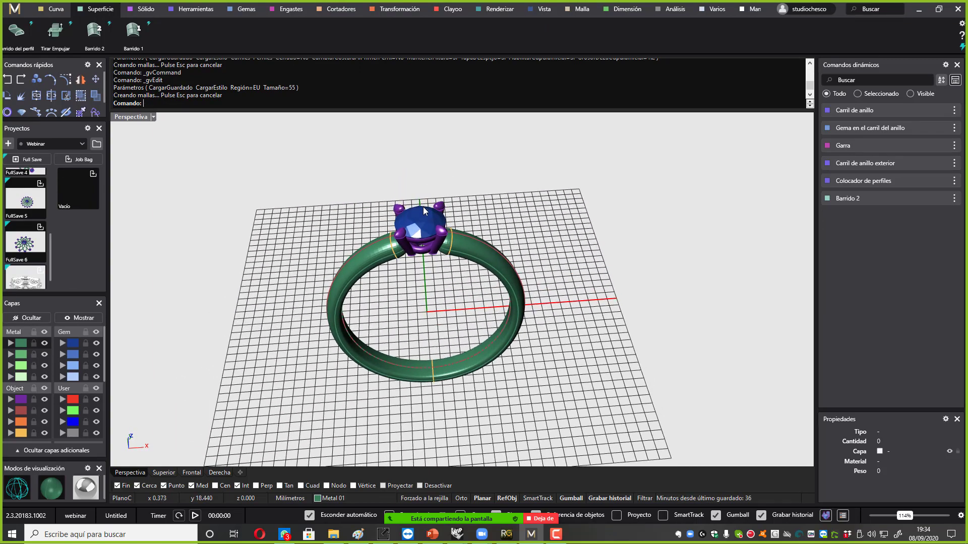
left_click(422, 206)
scroll(912, 152, "up", 3)
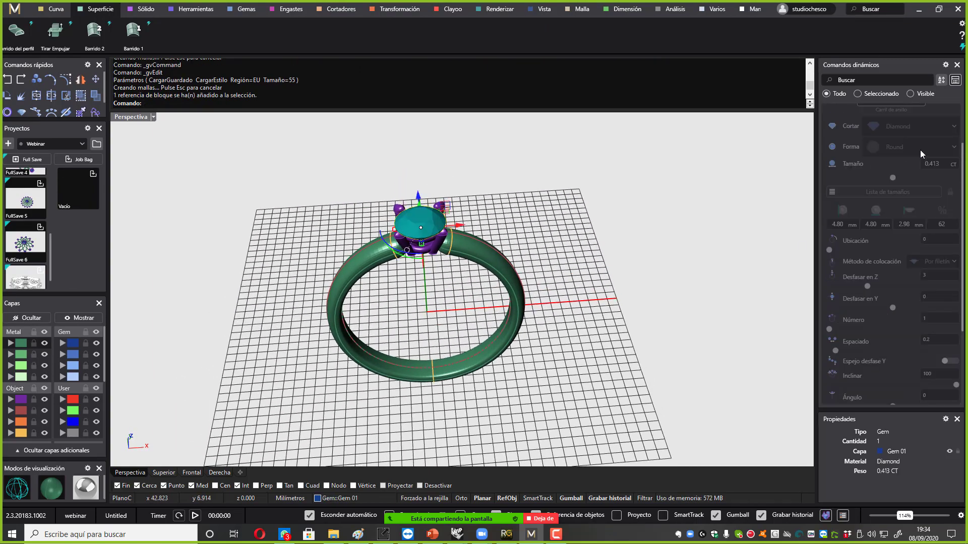
left_click(934, 129)
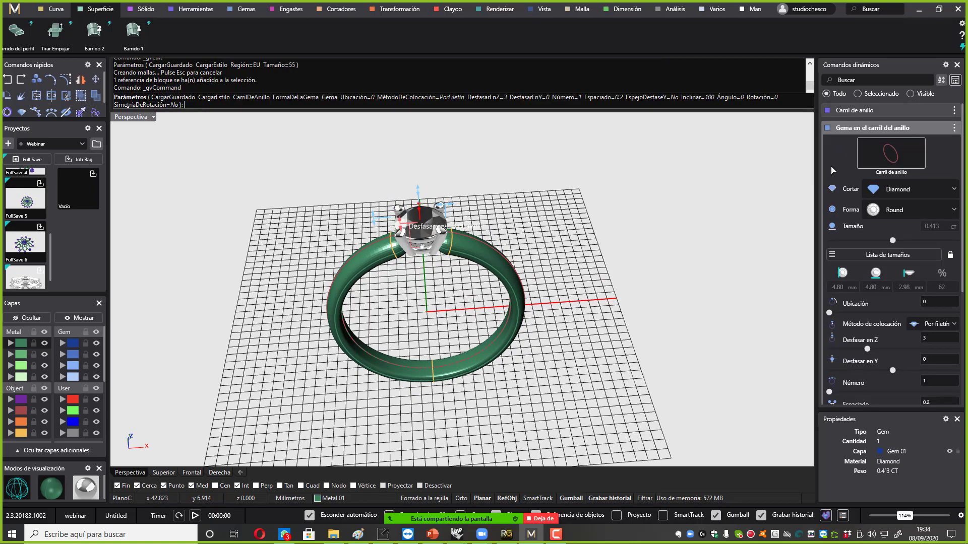
right_click_drag(565, 231, 487, 220)
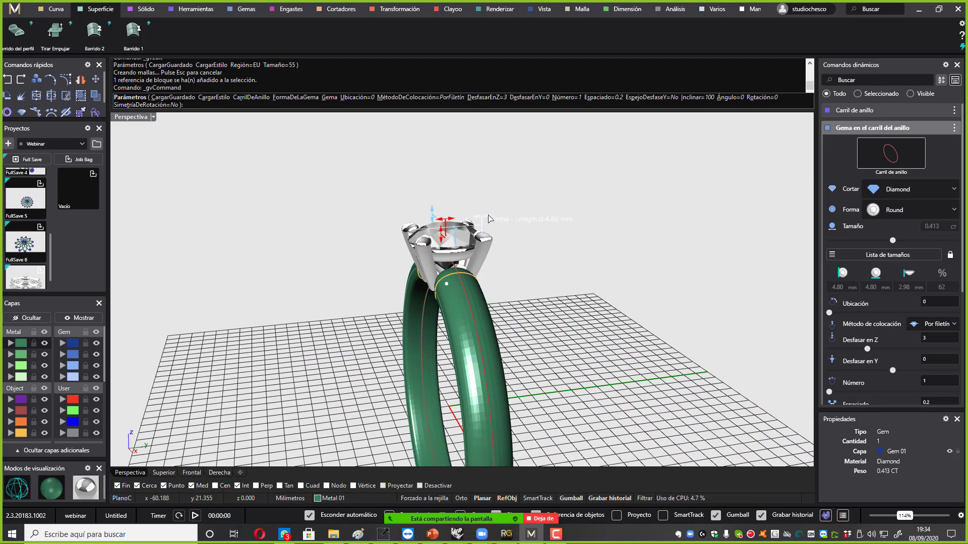
left_click_drag(487, 216, 490, 223)
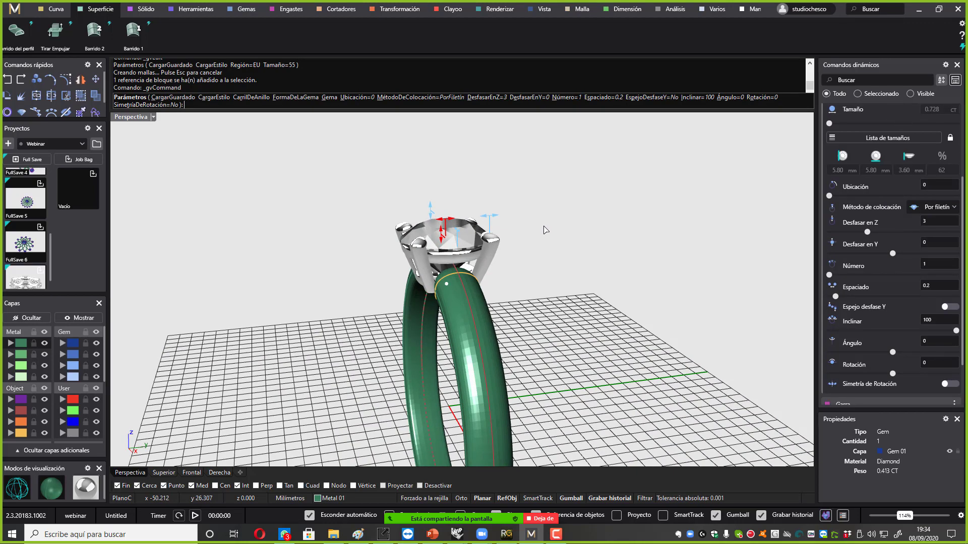
right_click_drag(549, 228, 379, 275)
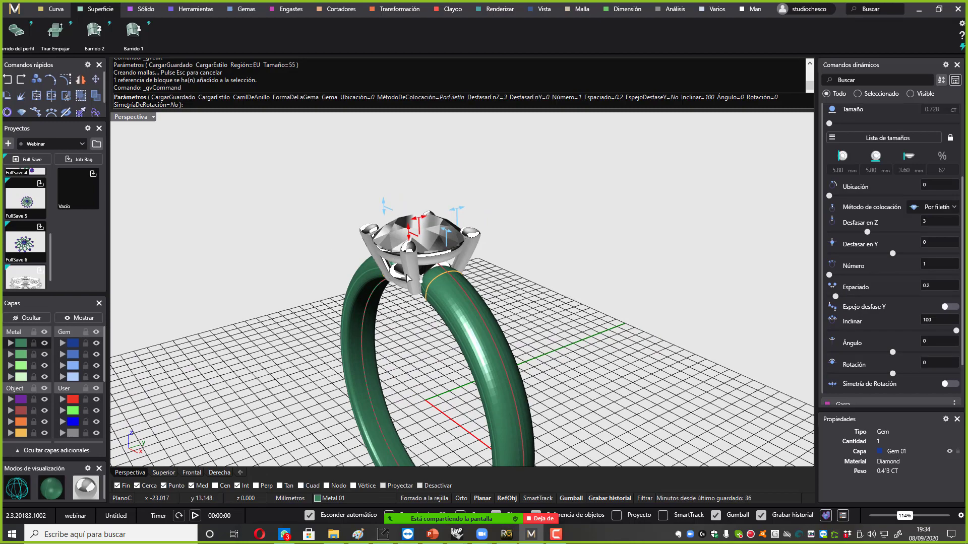
right_click_drag(563, 214, 519, 308)
right_click(616, 196)
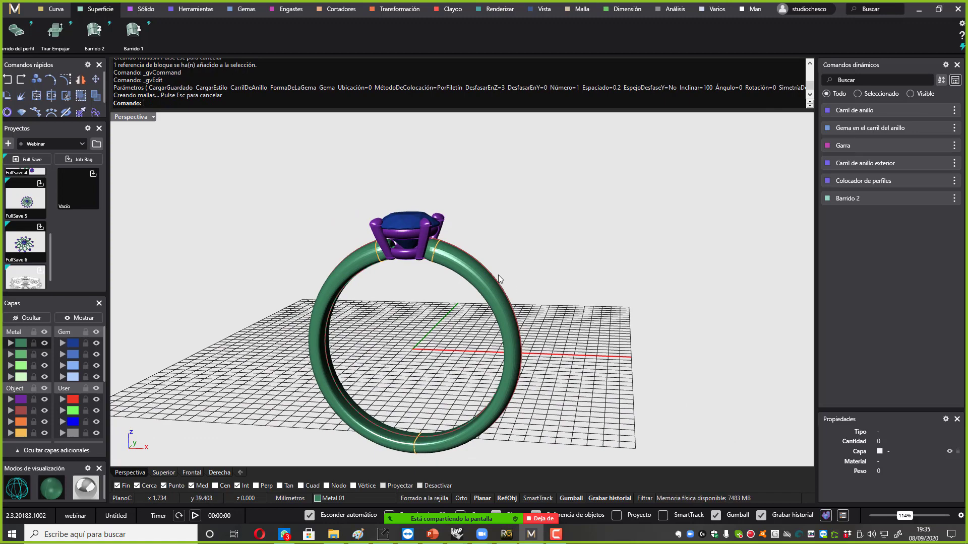
Edit the outer ring rail and set its upper thickness to 3.2 mm.
mouse_move(650, 255)
right_mouse_down()
mouse_move(637, 277)
mouse_move(594, 217)
mouse_move(588, 254)
right_mouse_up()
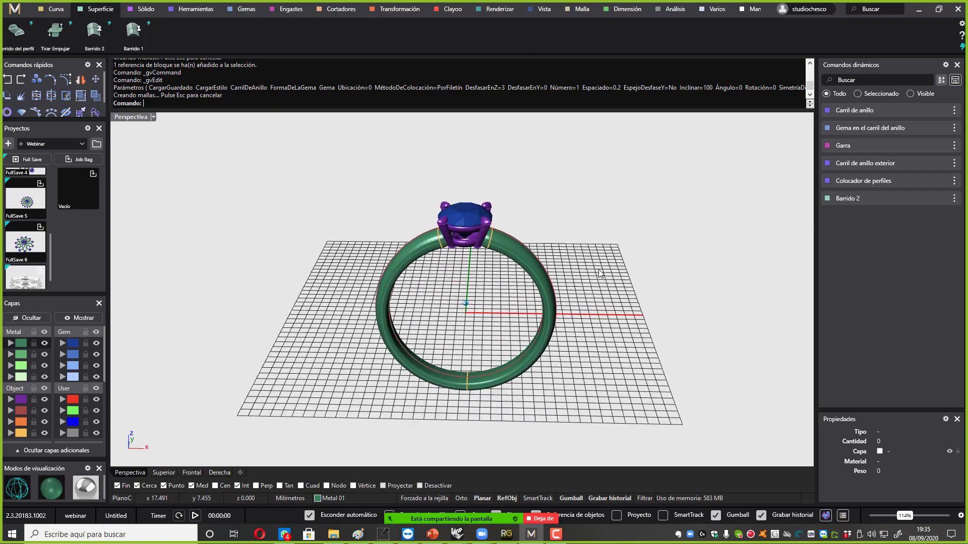
left_click(519, 239)
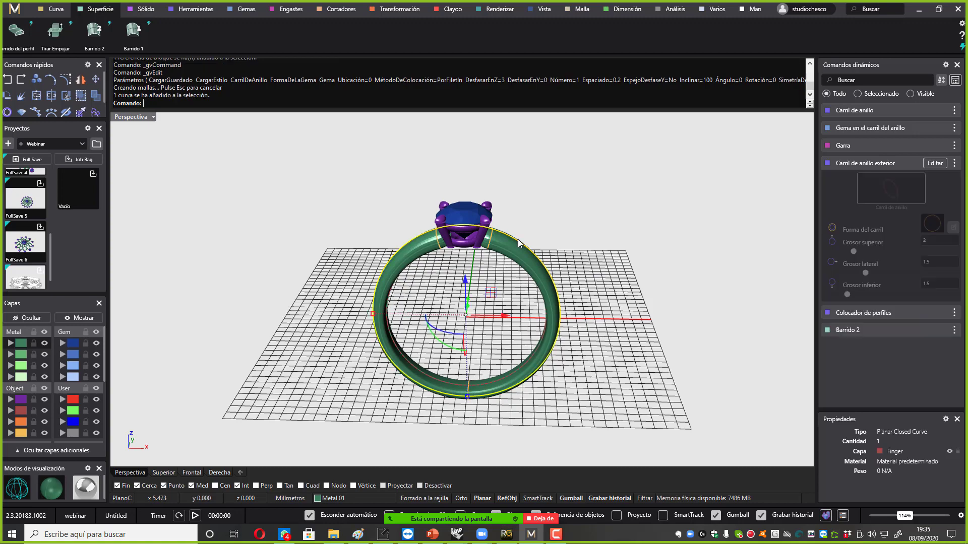
left_click(935, 164)
right_click_drag(542, 262, 538, 230)
scroll(487, 216, "up", 1)
left_click_drag(487, 218, 486, 204)
right_click_drag(579, 282, 498, 269)
Try library shapes 02 and 05 on the outer ring rail.
left_click(498, 269)
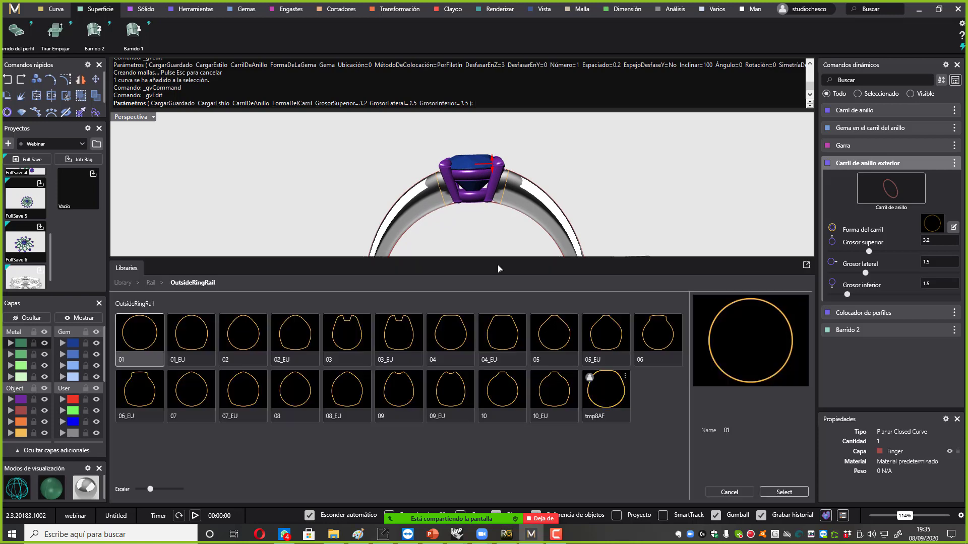
double_click(243, 343)
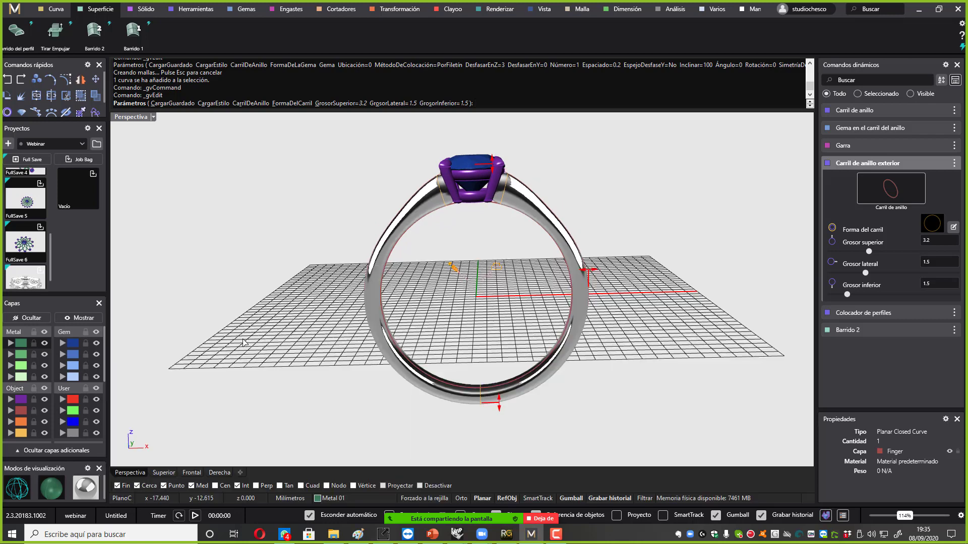
left_click(496, 267)
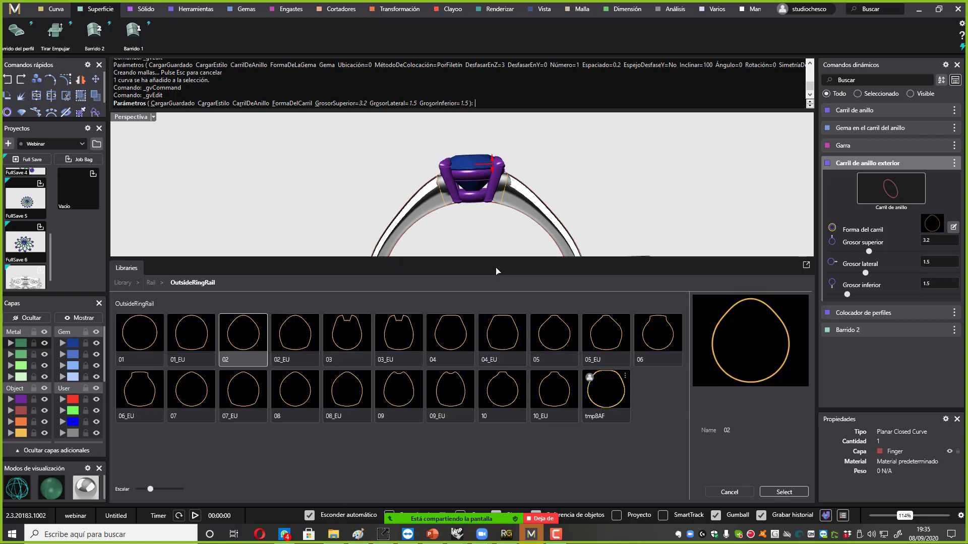
double_click(559, 332)
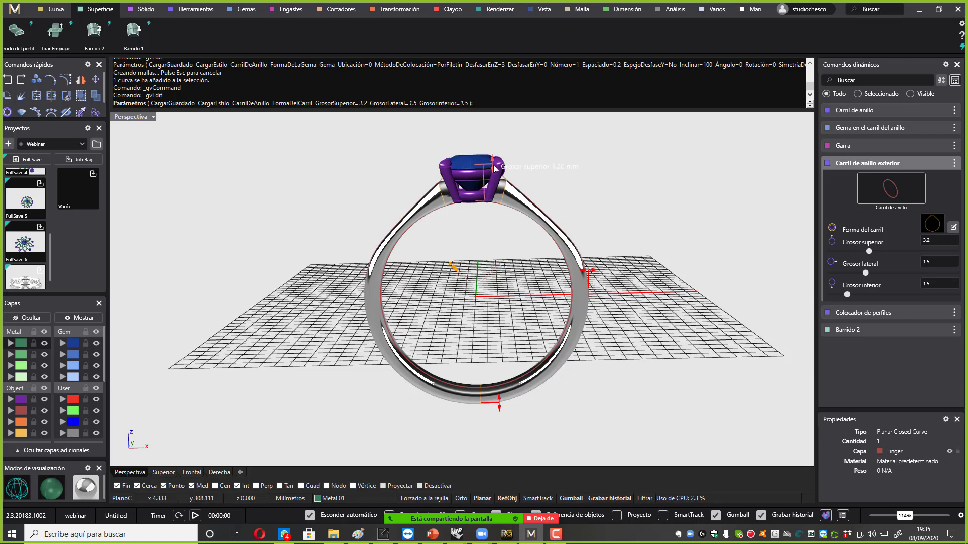
Set the outer ring rail's upper thickness to 4.5 mm and its library shape to 10.
left_click_drag(494, 154, 494, 153)
right_click_drag(507, 227, 505, 280)
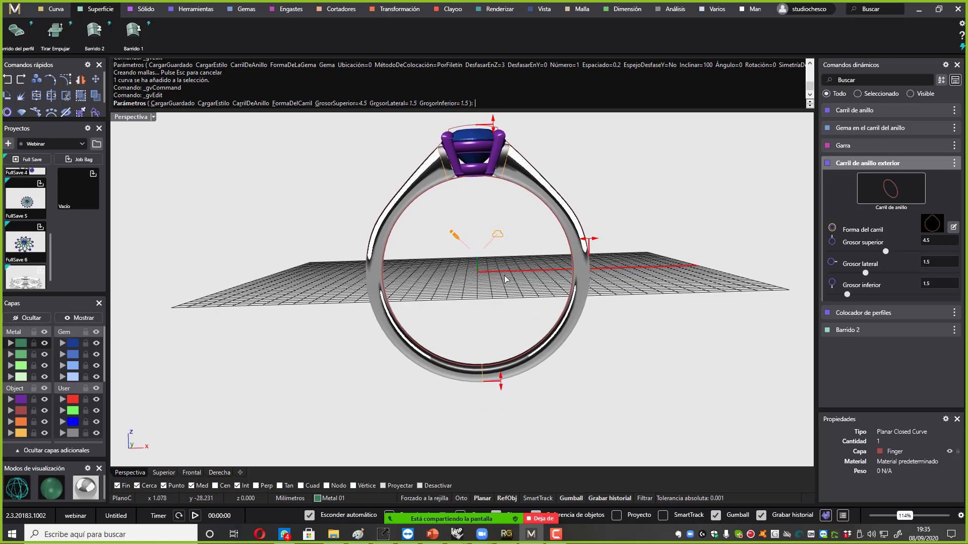
left_click(498, 235)
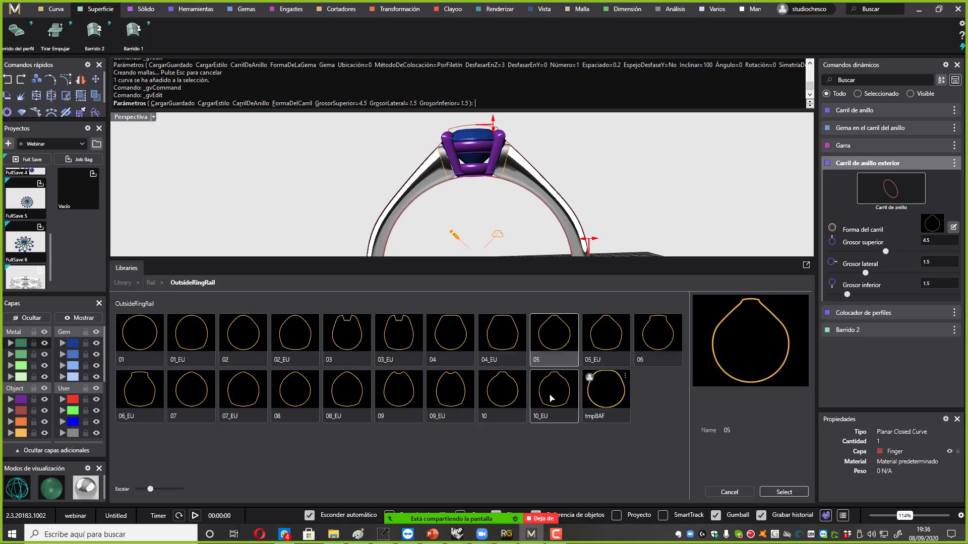
double_click(507, 401)
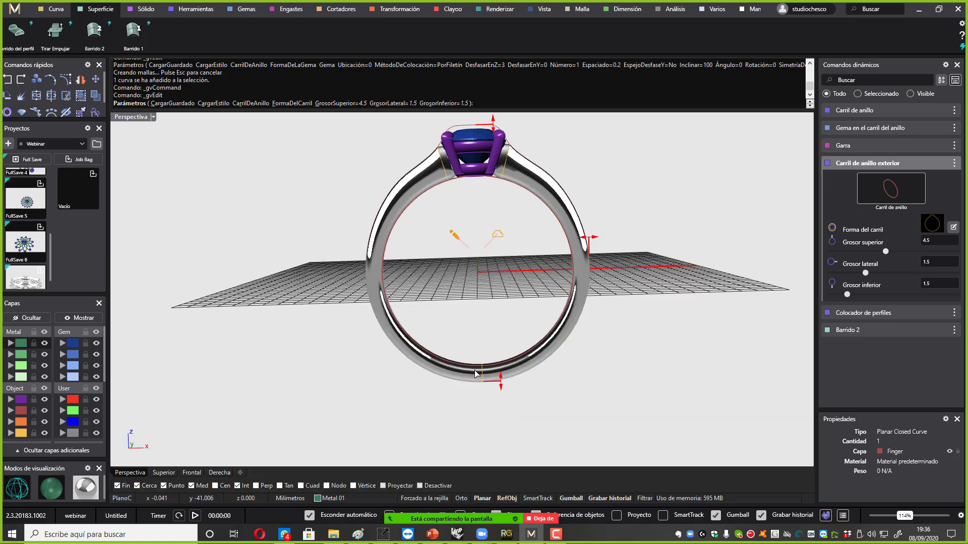
Try moving the shoulder points of the outer ring rail's shape inward in the profile editor.
right_click_drag(398, 291, 476, 152)
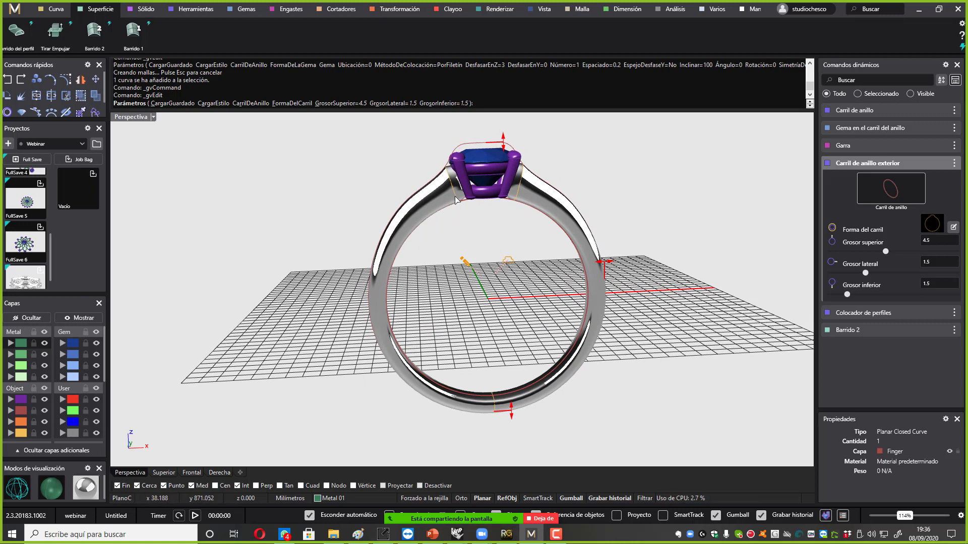
left_click(466, 266)
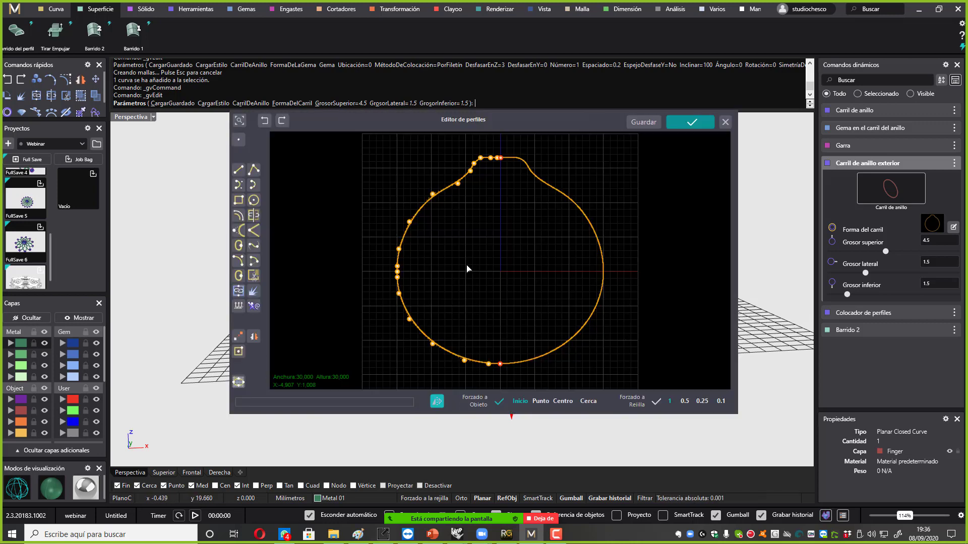
left_click_drag(477, 120, 789, 133)
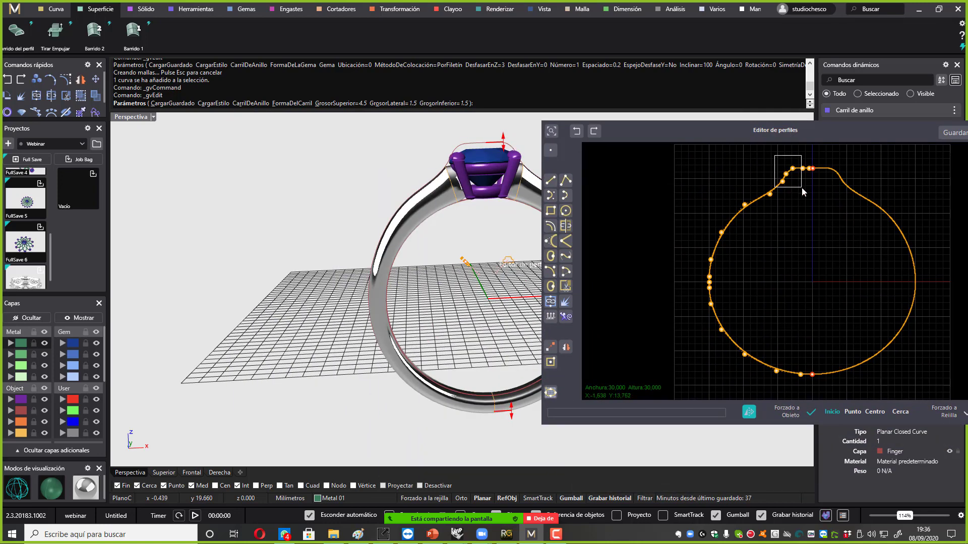
left_click_drag(787, 177, 793, 177)
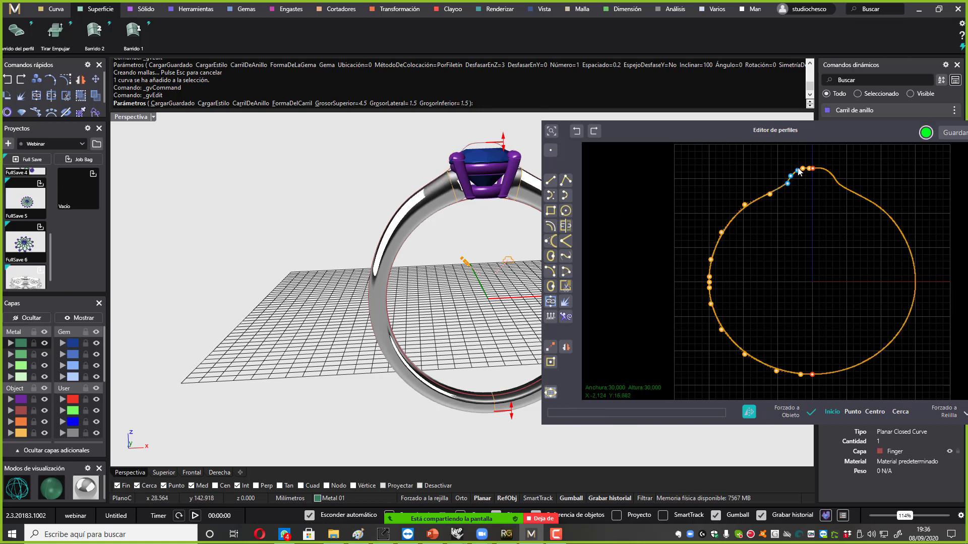
mouse_move(797, 170)
left_mouse_down()
mouse_move(793, 160)
mouse_move(797, 168)
left_mouse_up()
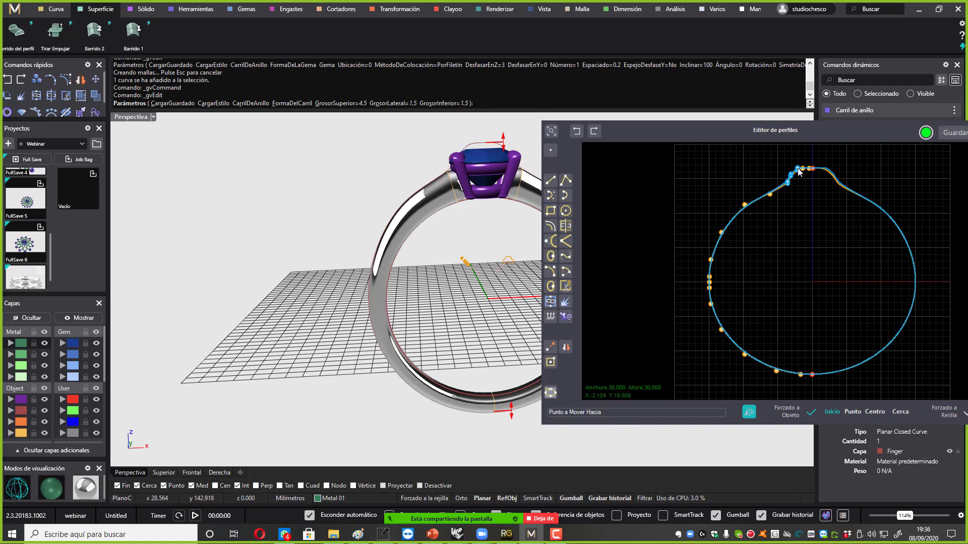
right_click_drag(452, 199, 423, 273)
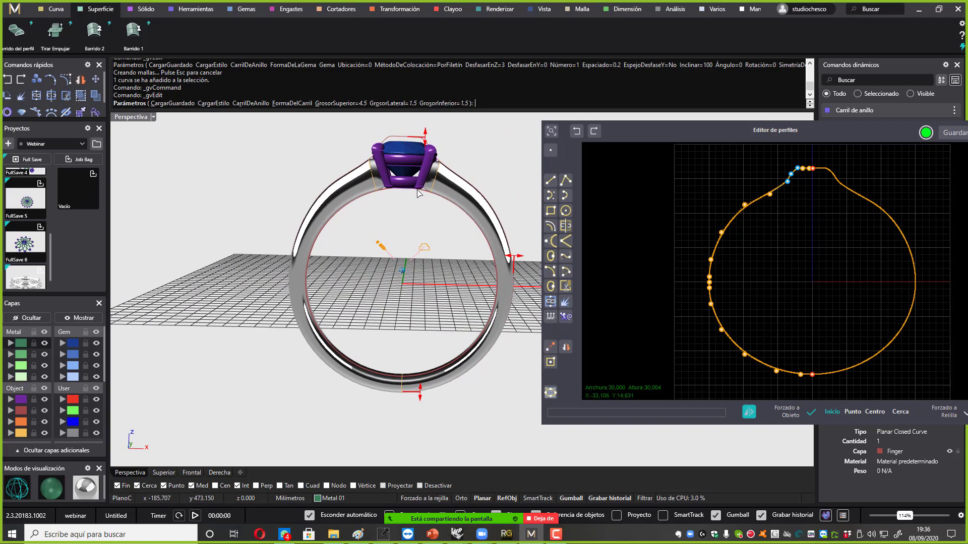
left_click_drag(794, 131, 574, 124)
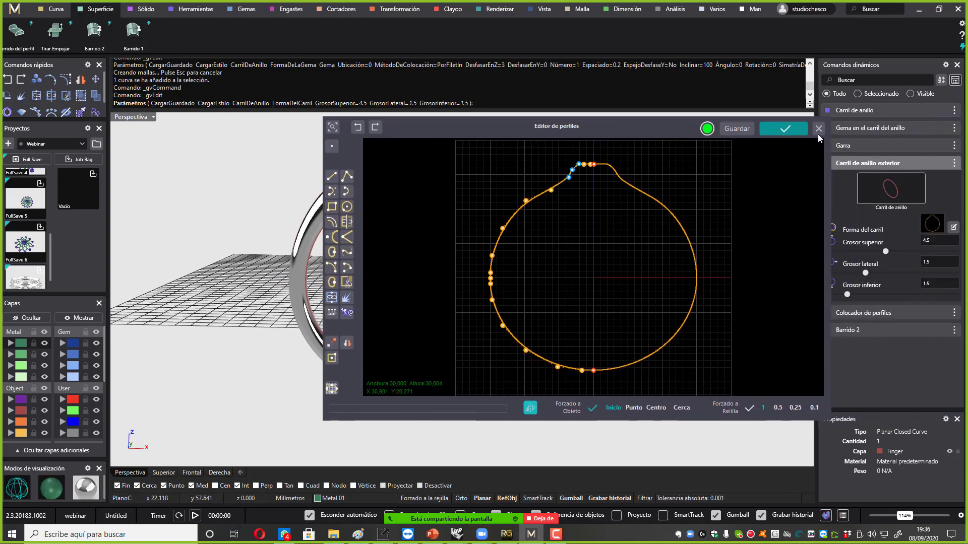
left_click(817, 129)
Apply the outer ring rail edit and inspect the swept band beside the setting.
right_click_drag(602, 244, 496, 296)
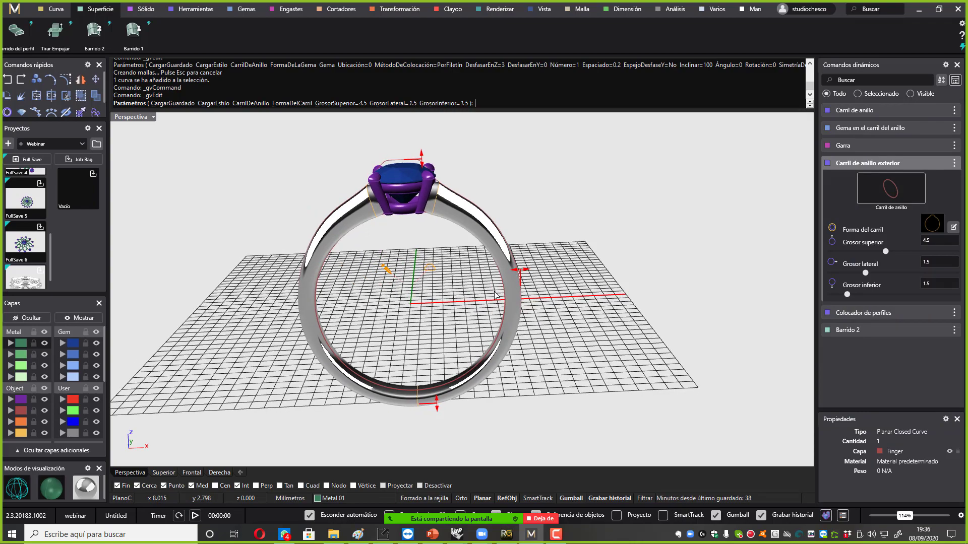
right_click(496, 296)
left_click(553, 260)
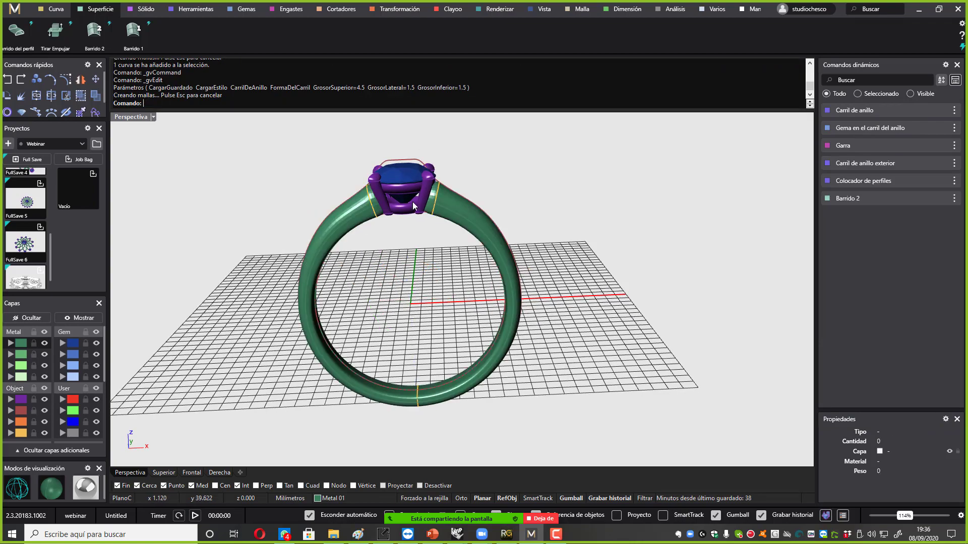
right_click_drag(553, 288, 416, 261)
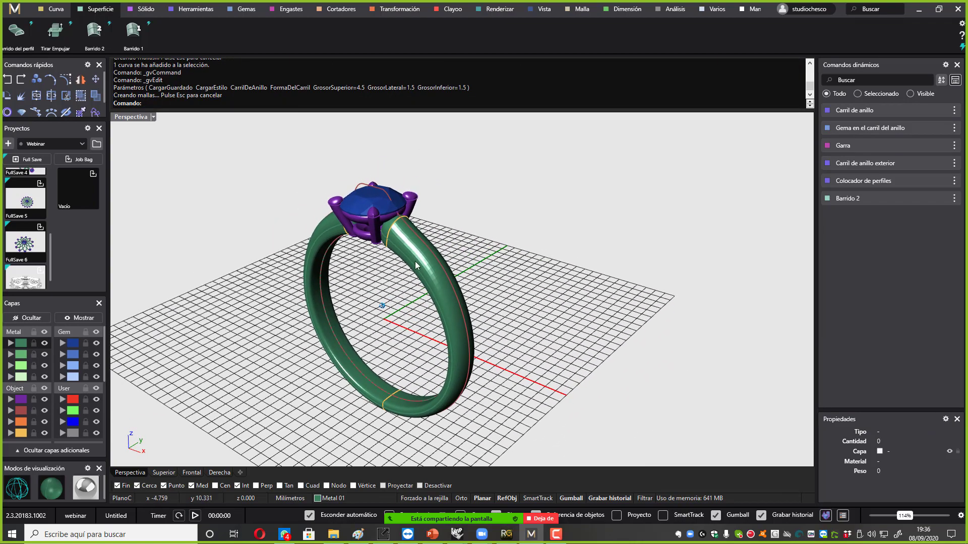
left_click(388, 234)
key("Escape")
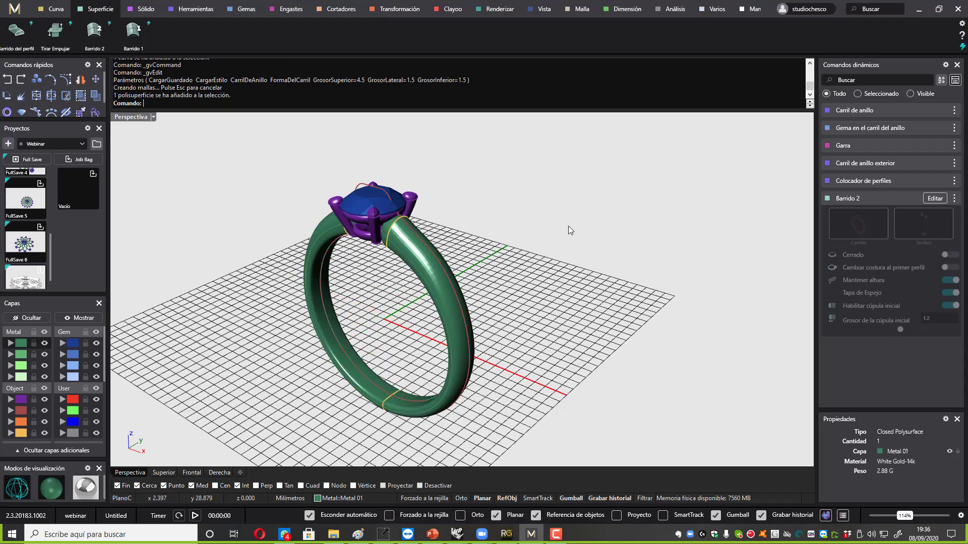
Edit the profile placer and add a mirrored profile on the shoulder at position 0.1 with a width of 2.7.
left_click(931, 185)
right_click_drag(403, 285, 481, 257)
left_click(437, 237)
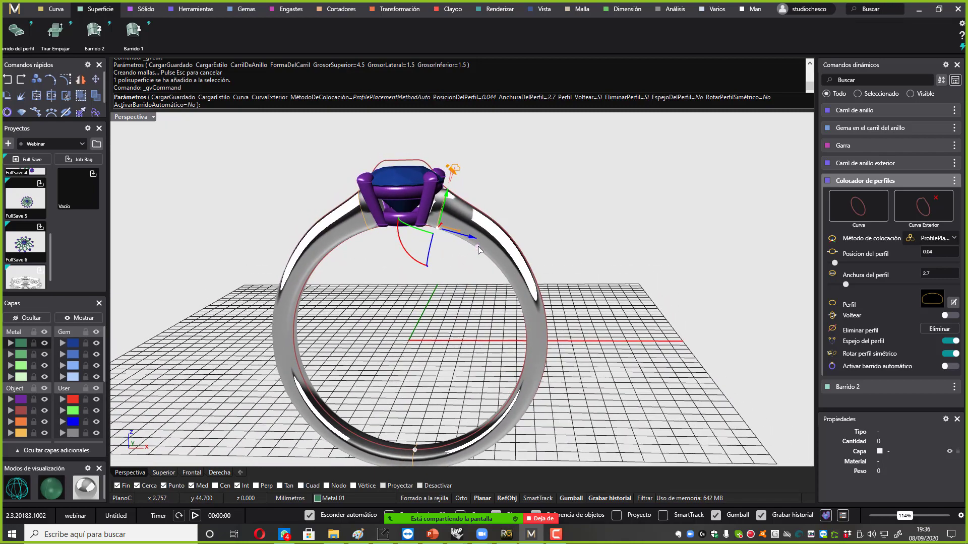
left_click(479, 249)
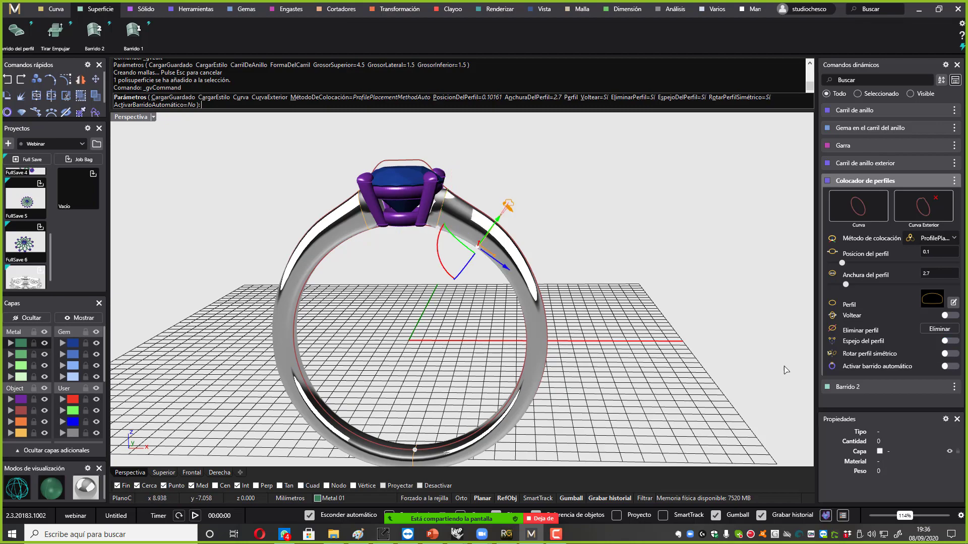
left_click(951, 343)
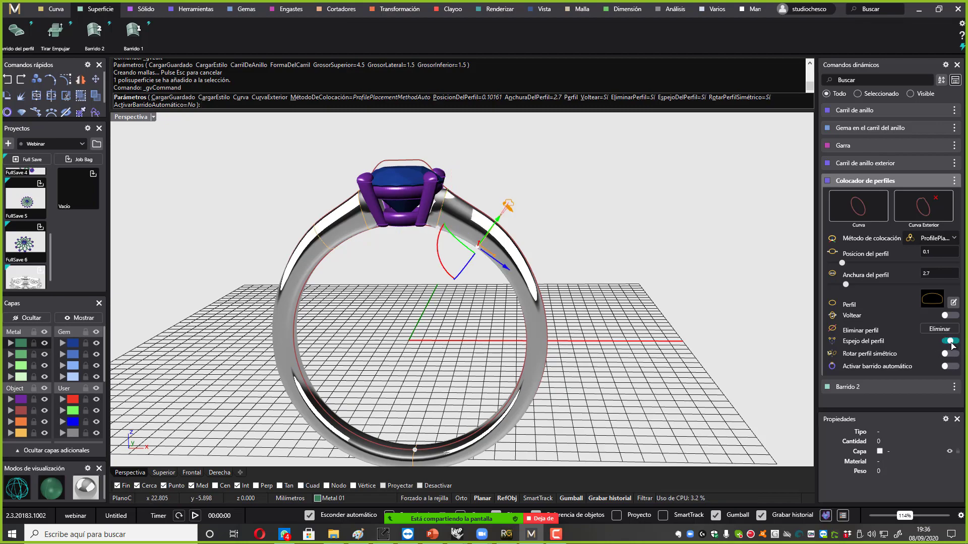
right_click_drag(595, 275, 515, 274)
right_click(514, 269)
left_click(582, 216)
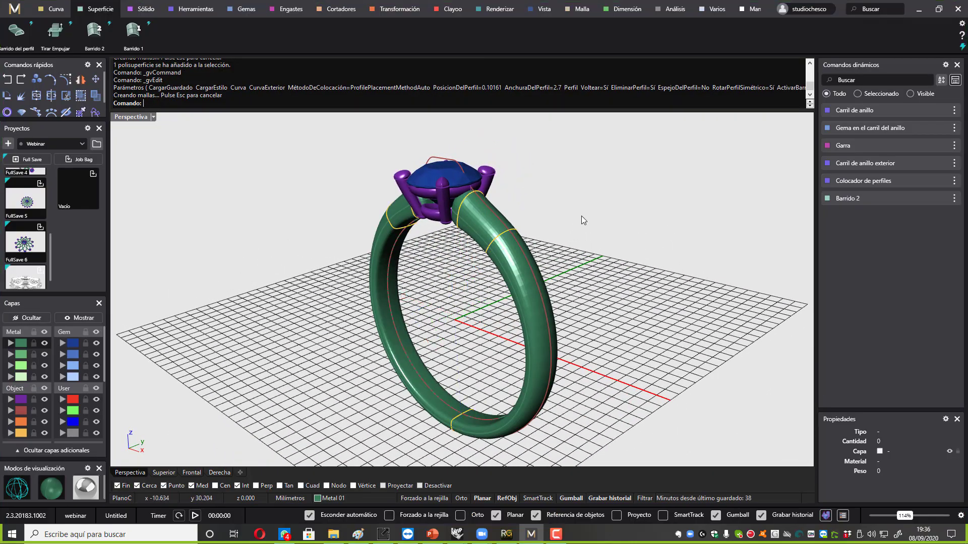
Edit the profile placer and narrow the mirrored profile next to the gem to a width of 1.2.
left_click(481, 206)
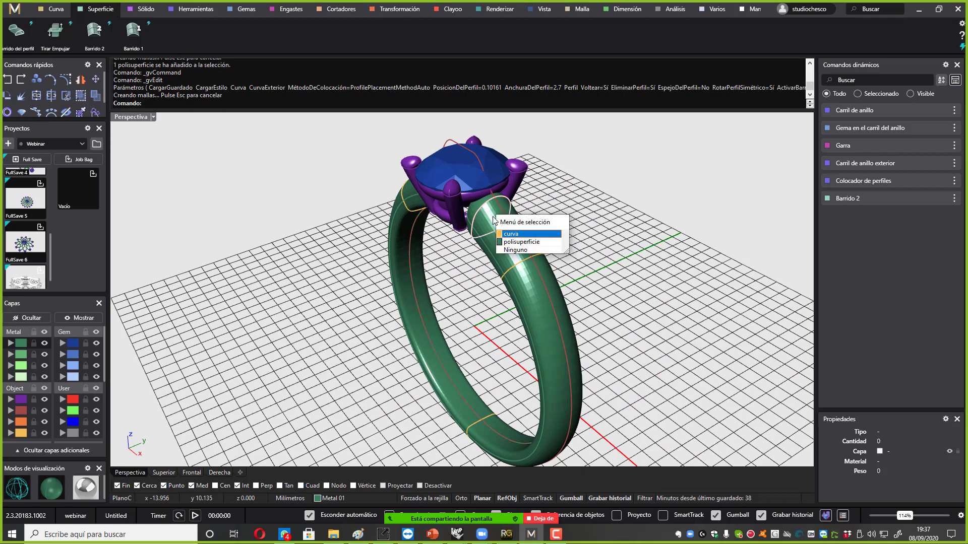
left_click(509, 233)
left_click(934, 180)
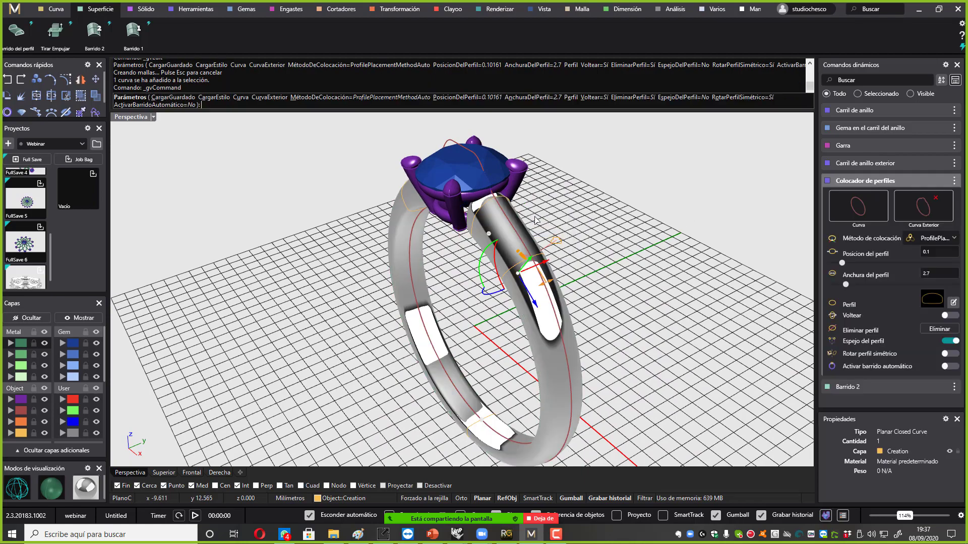
left_click(488, 235)
right_click_drag(594, 254, 548, 258)
left_click_drag(539, 259, 523, 262)
right_click_drag(523, 262, 612, 270)
right_click_drag(529, 396, 431, 241)
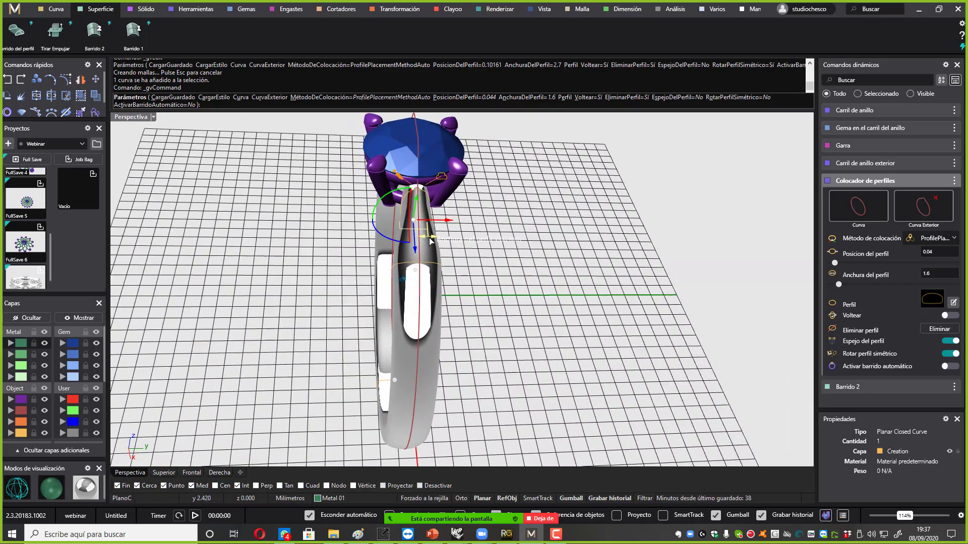
left_click_drag(429, 241, 420, 238)
right_click_drag(469, 263, 559, 232)
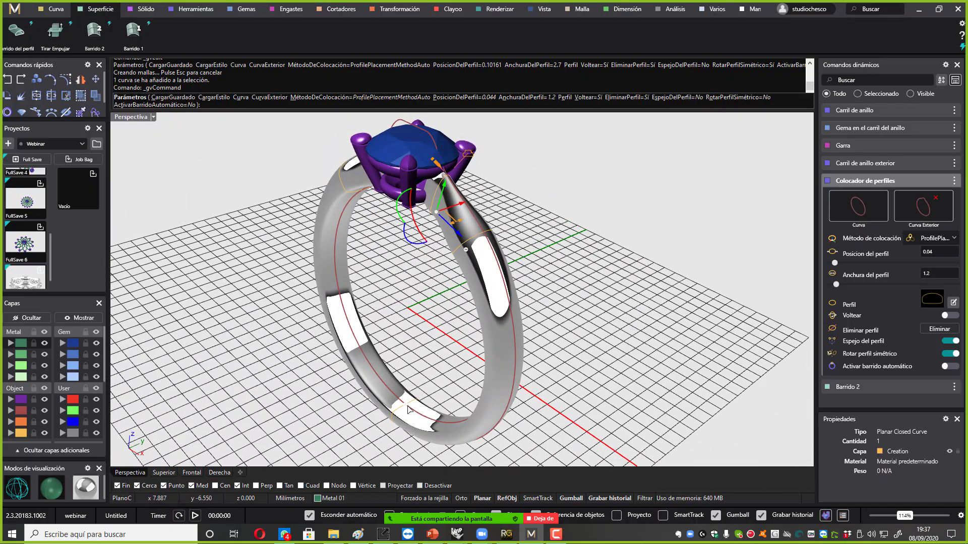
Widen the profile at the base of the band to 3.7 and apply the profile placer edit.
left_click(408, 406)
right_click_drag(409, 403, 462, 336)
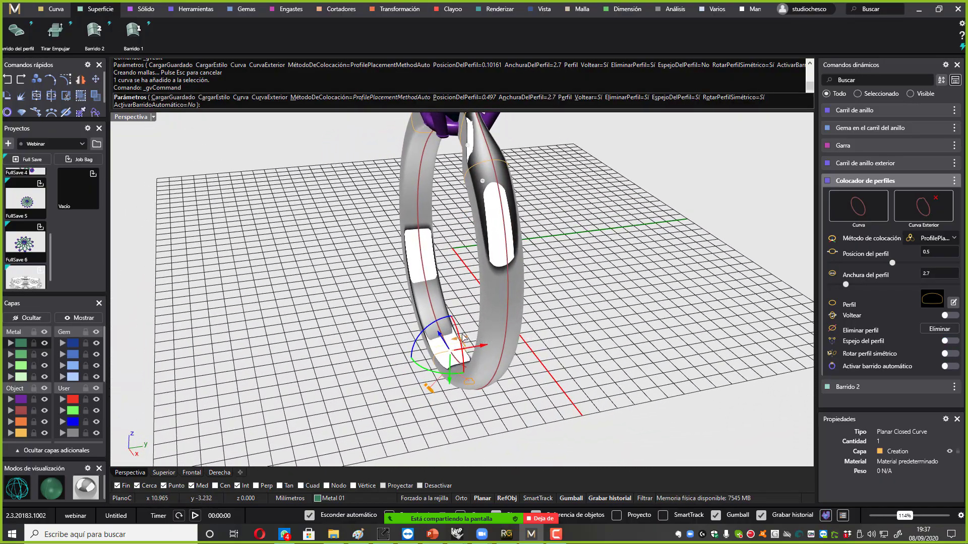
left_click_drag(463, 339, 478, 345)
scroll(520, 328, "down", 2)
right_click_drag(585, 252, 492, 249)
right_click(556, 274)
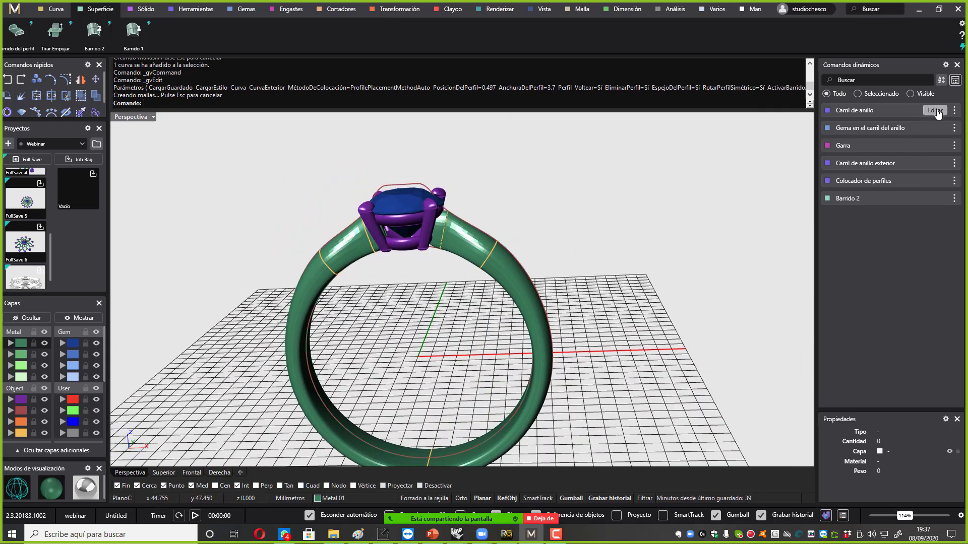
Edit the ring rail and set the EU ring size to 61.
left_click(936, 111)
left_click_drag(877, 144, 896, 138)
right_click_drag(570, 194, 556, 220)
right_click(557, 222)
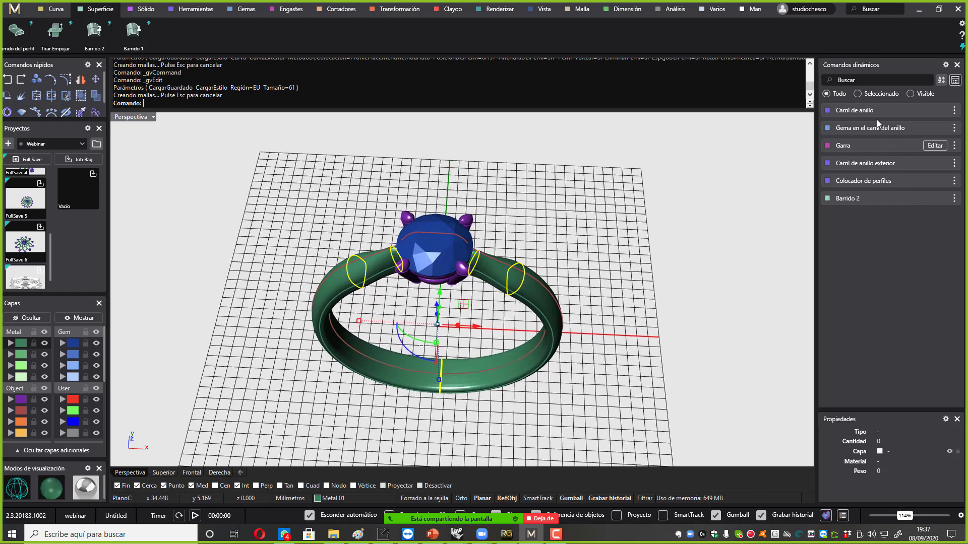
mouse_move(894, 201)
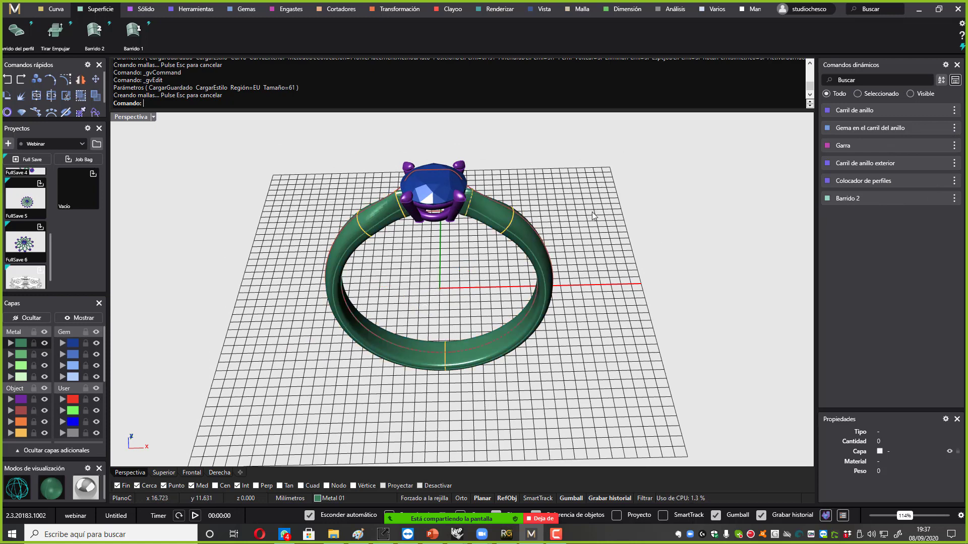
Start a new document without saving the changes to the current ring.
left_click(15, 9)
left_click(80, 45)
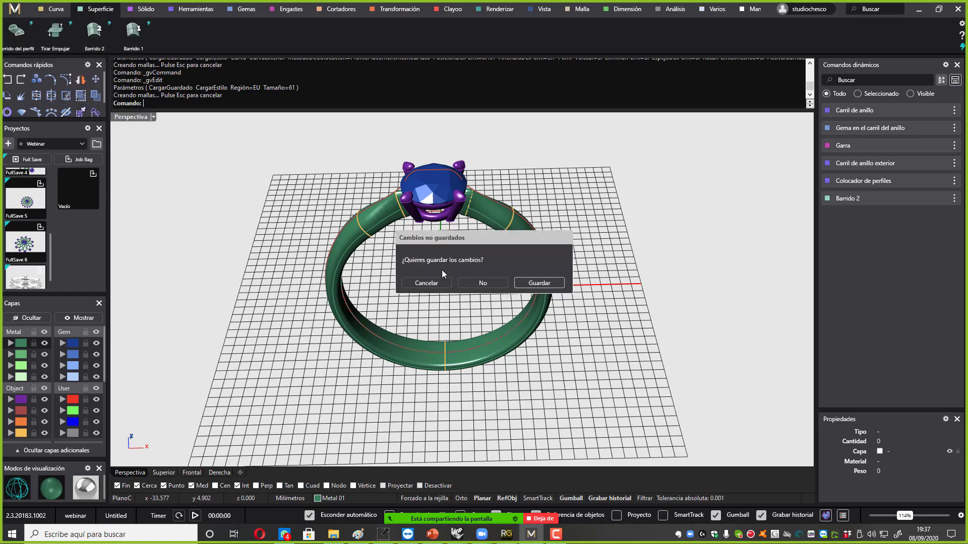
left_click(476, 286)
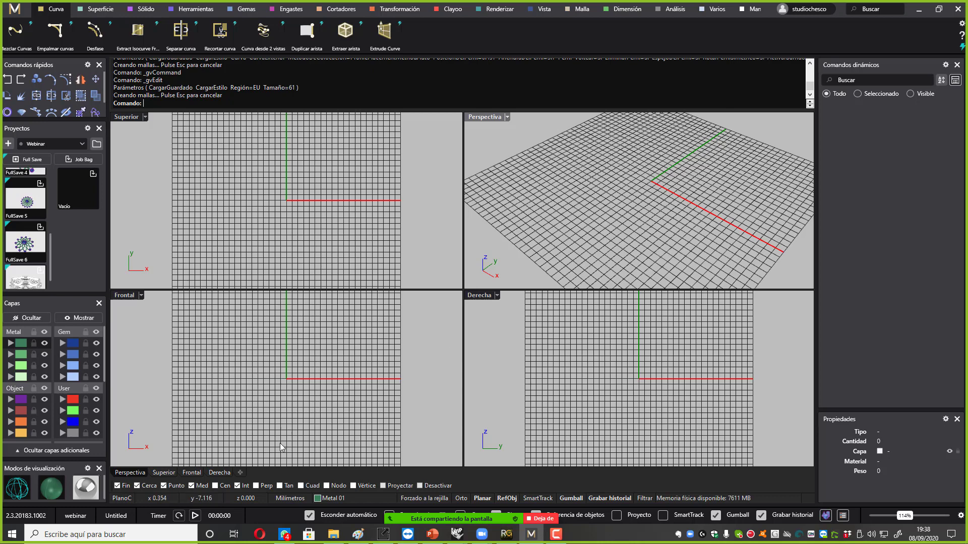
Switch to the Opera browser and open the Studio Chesco website.
left_click(262, 534)
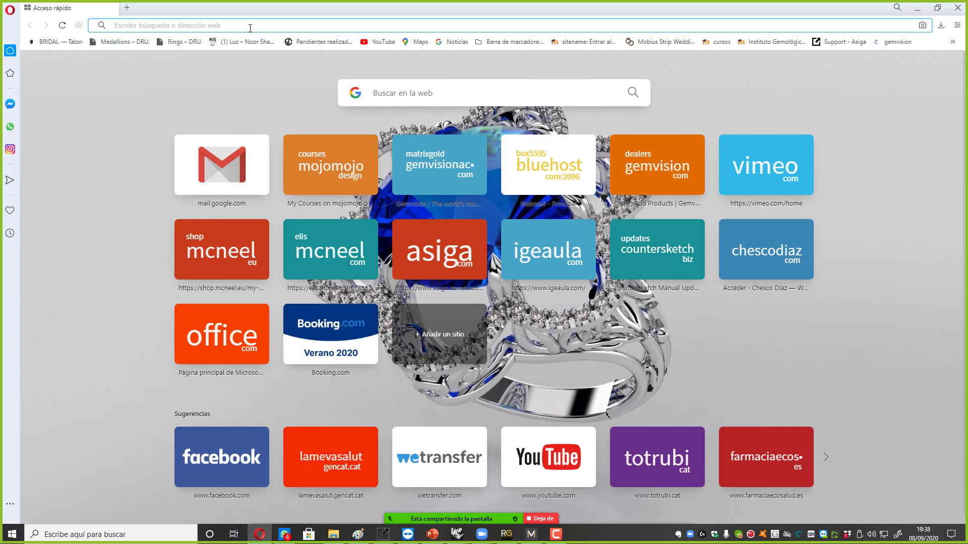
type("chesco")
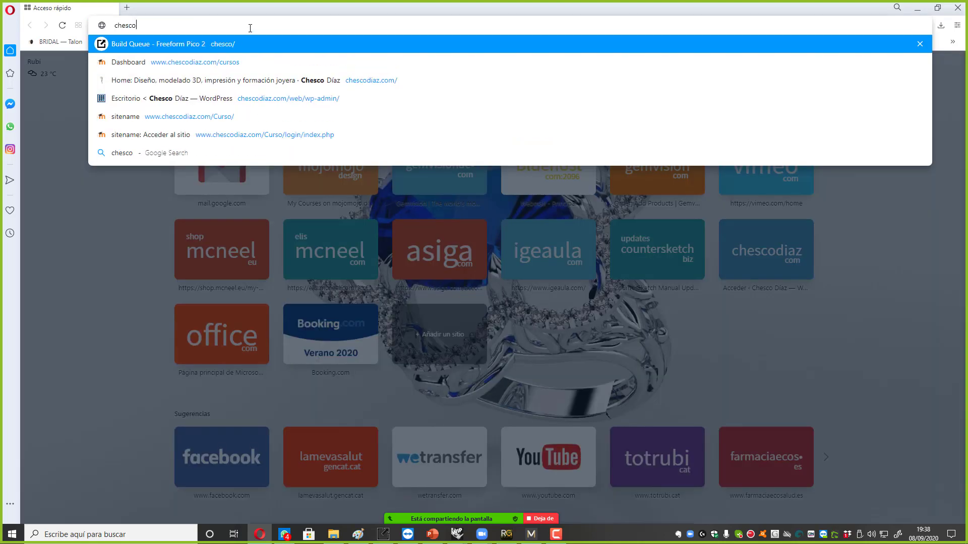
type("diaz.c")
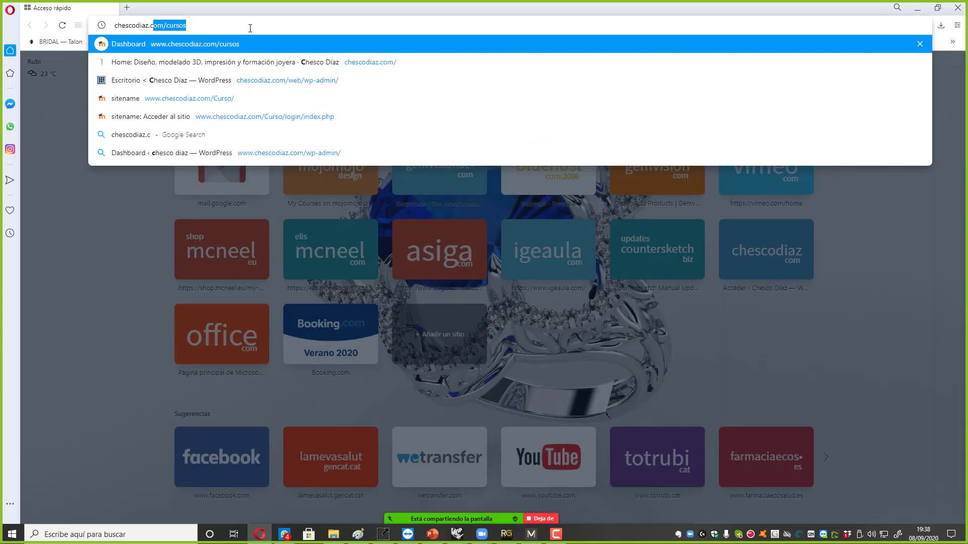
type("om")
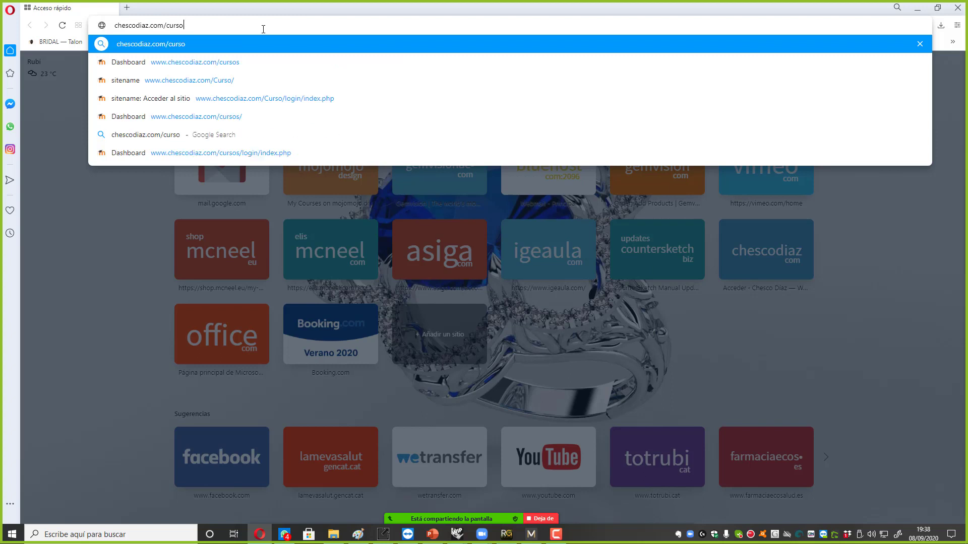
key("Return")
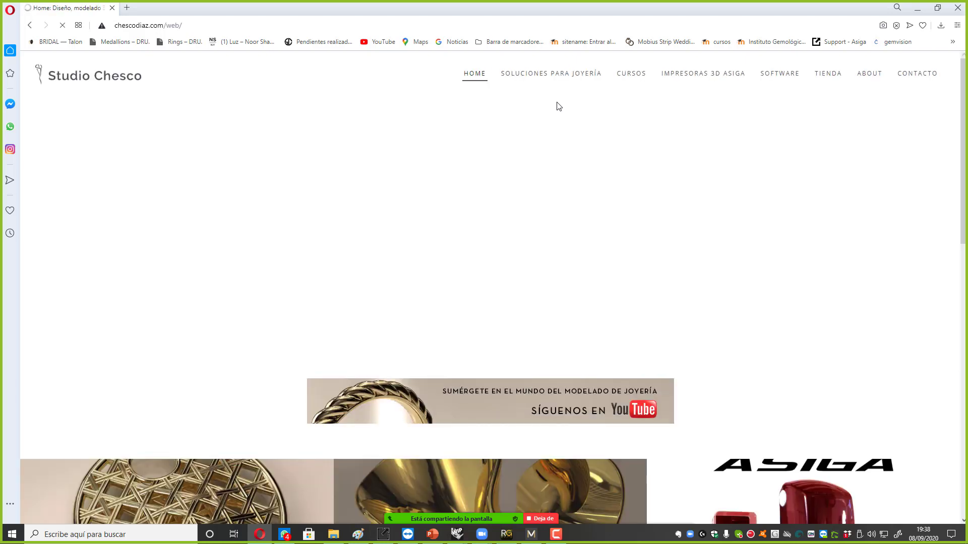
Open the MatrixGold page from the site's software section and look through its jewellery video examples.
mouse_move(640, 86)
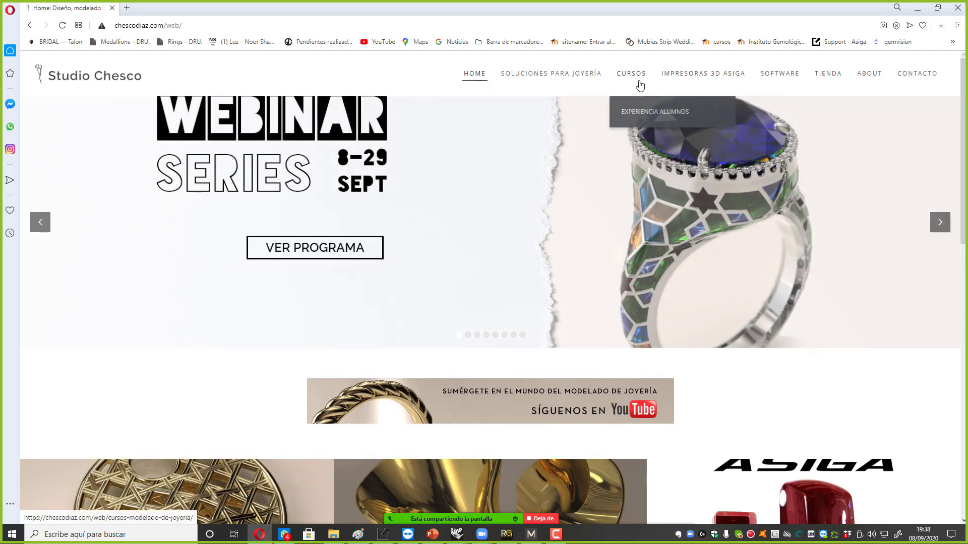
mouse_move(779, 77)
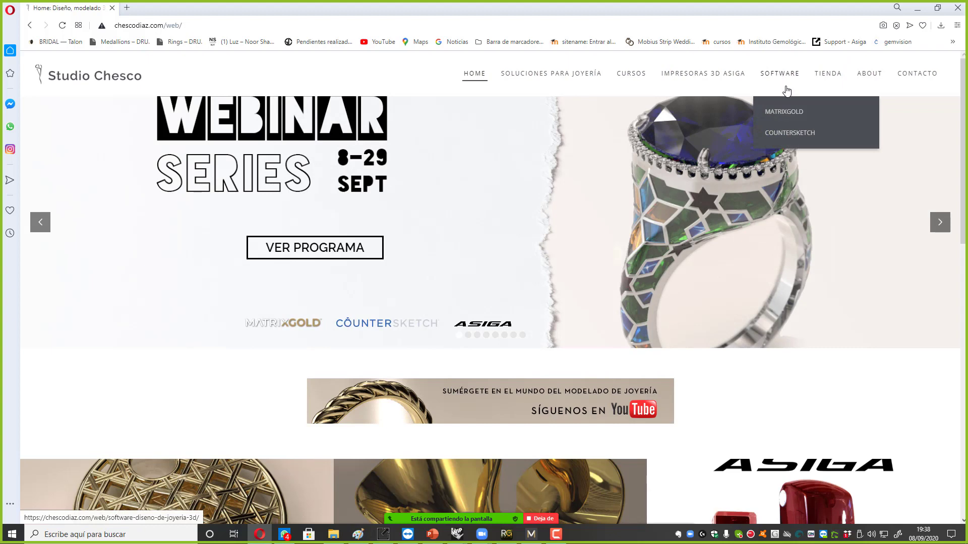
left_click(781, 112)
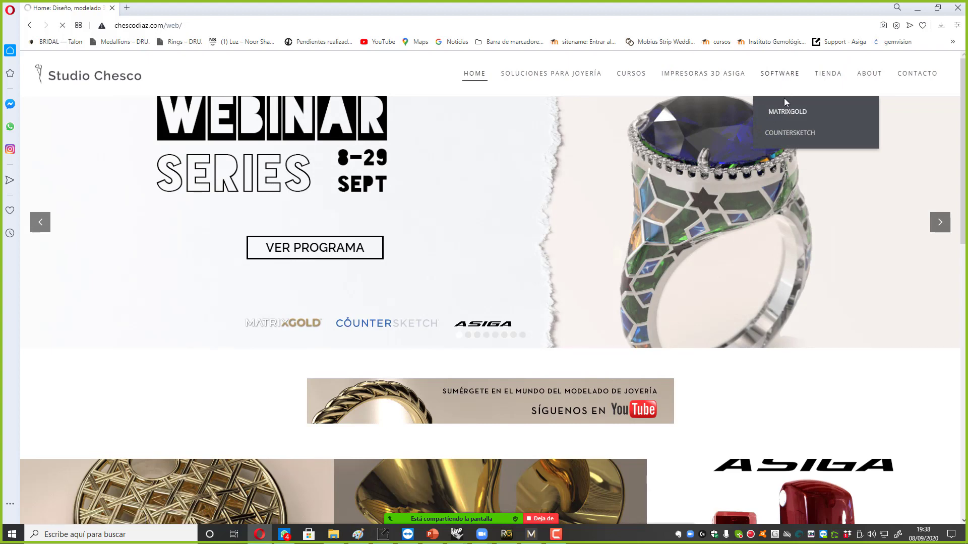
scroll(508, 234, "down", 10)
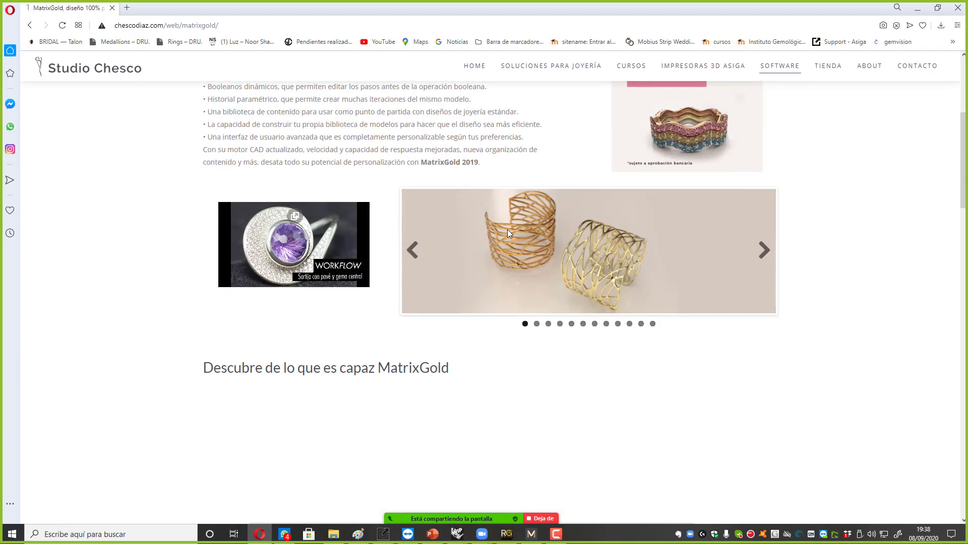
scroll(508, 234, "up", 2)
scroll(507, 233, "down", 3)
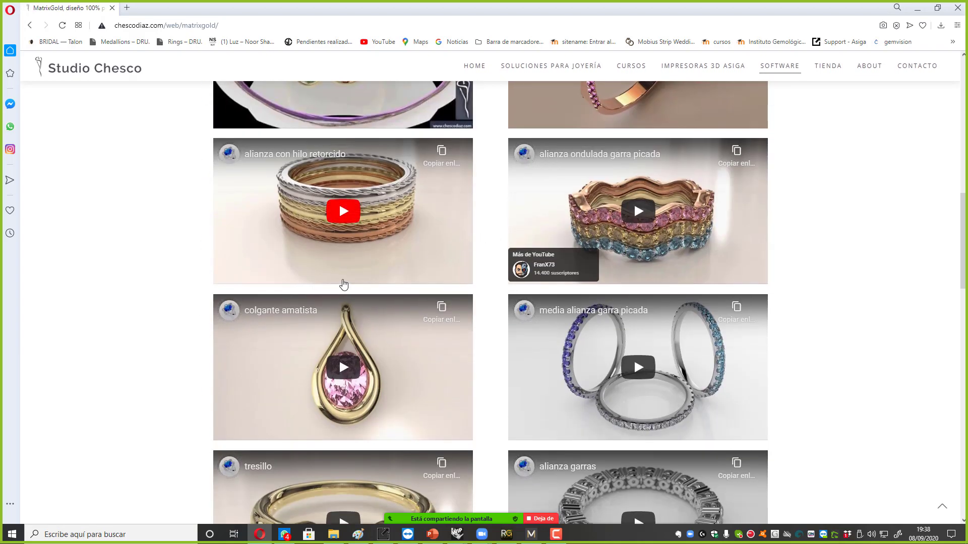
Look through the remaining jewellery video examples on the MatrixGold page and return to the beginning of that section.
scroll(345, 286, "down", 9)
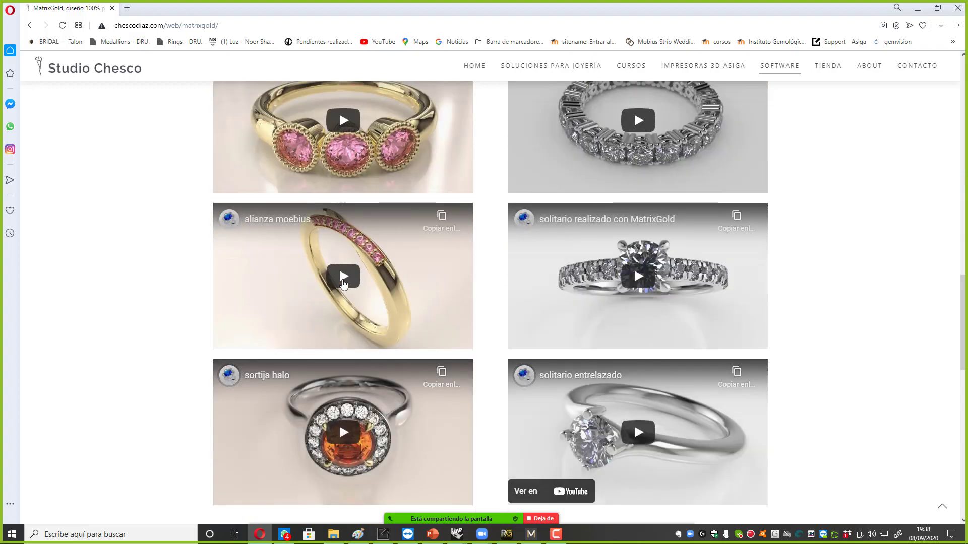
scroll(344, 284, "down", 3)
scroll(343, 284, "up", 3)
scroll(343, 283, "up", 3)
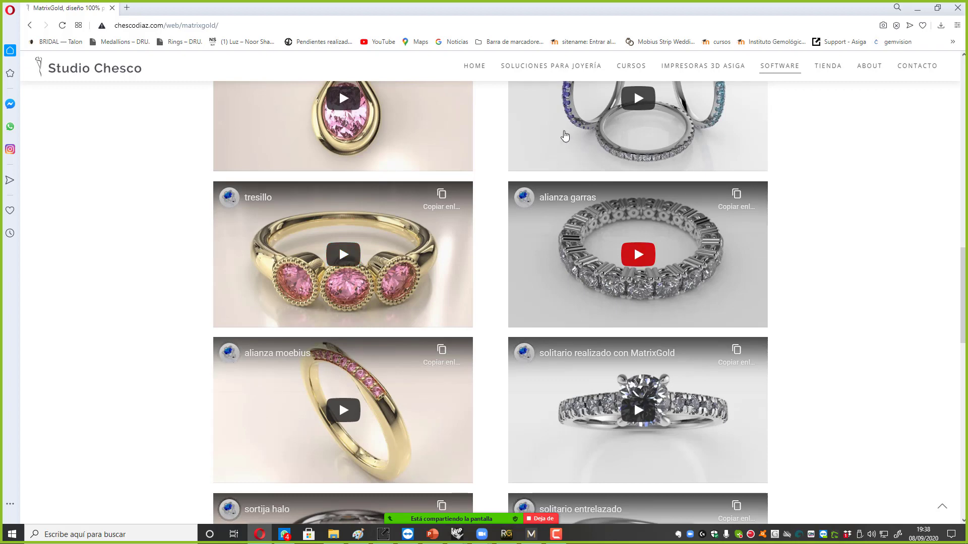
scroll(461, 199, "up", 3)
scroll(584, 131, "up", 6)
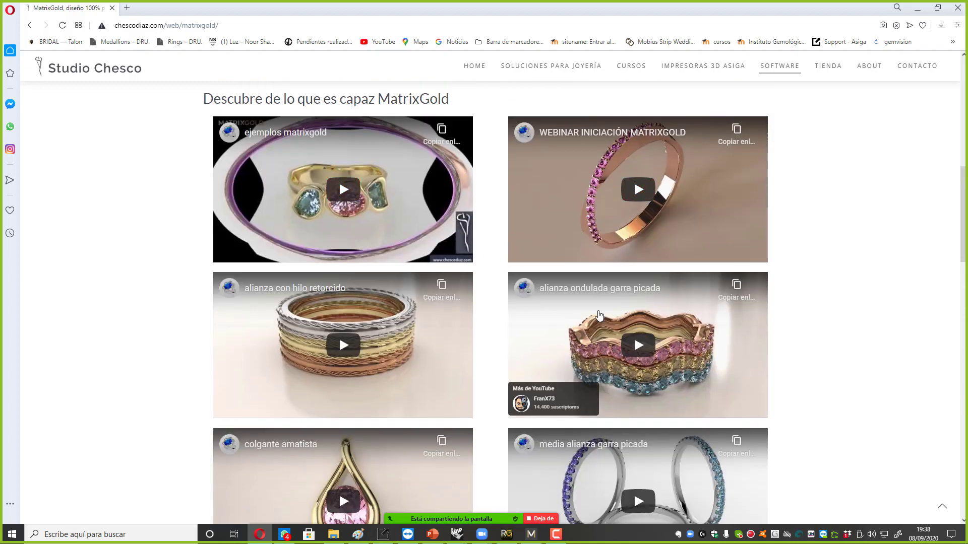
Switch back to MatrixGold and open the FullSave 2 flower design from the Webinar project.
left_click(917, 10)
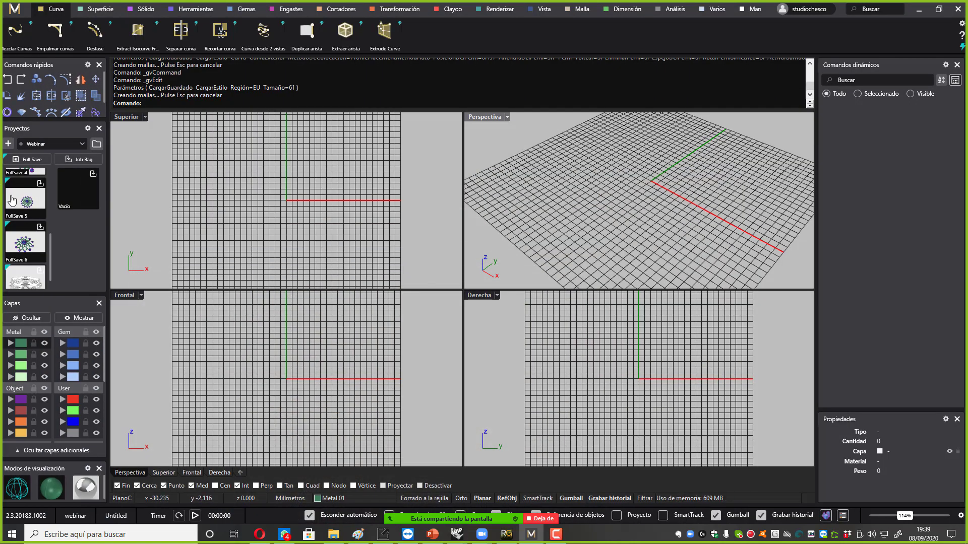
scroll(35, 214, "up", 1)
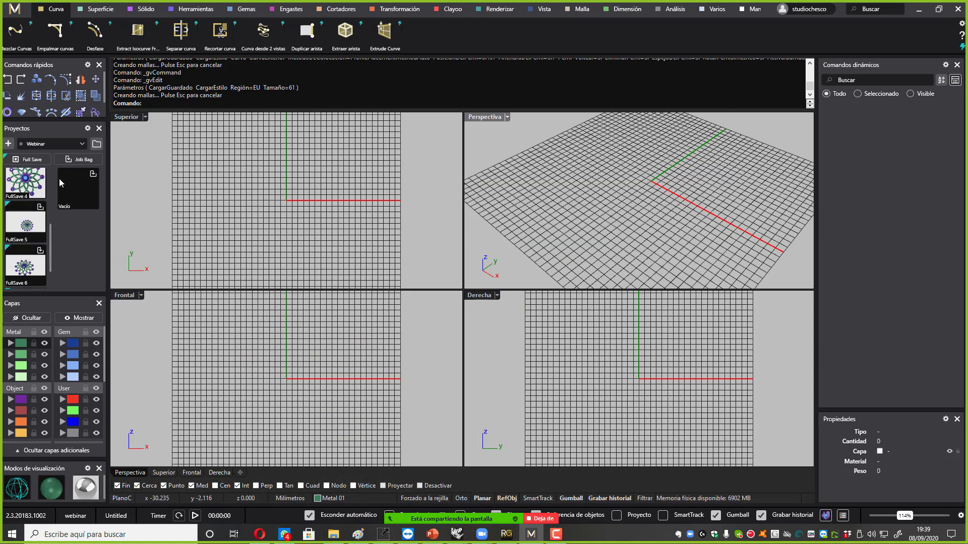
scroll(33, 191, "up", 5)
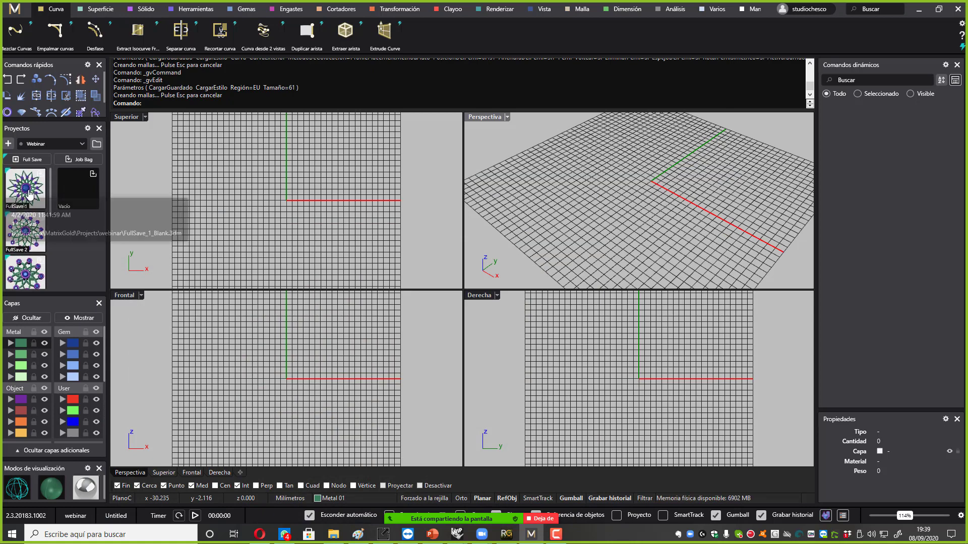
left_click(471, 280)
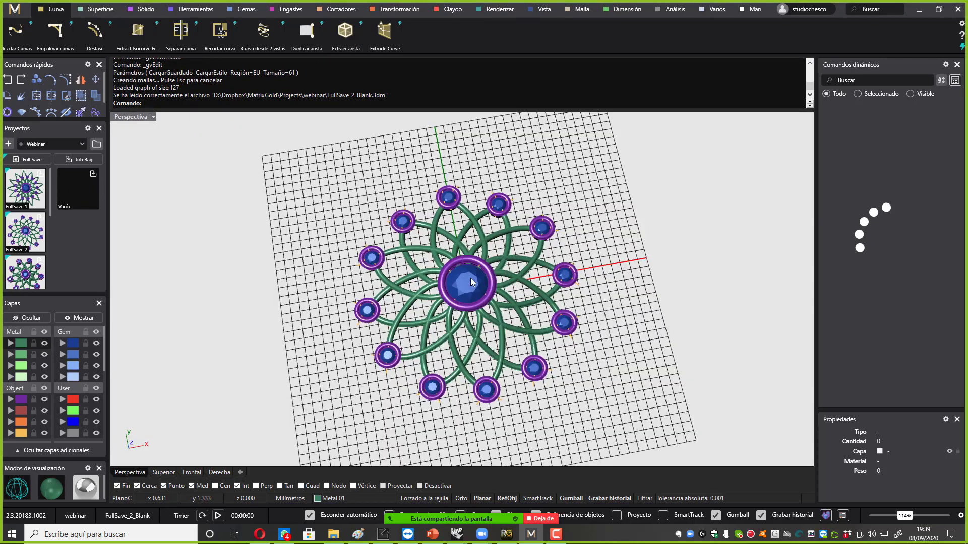
right_click_drag(470, 277, 525, 292)
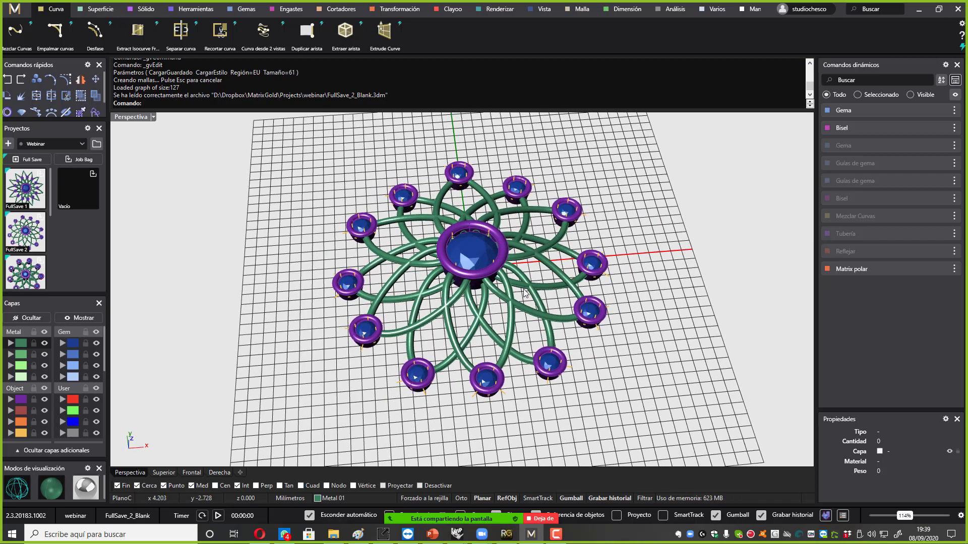
right_click_drag(523, 293, 529, 347)
Edit the flower's central gem and resize it to 2.70 mm, keeping the round diamond cut.
left_click(926, 116)
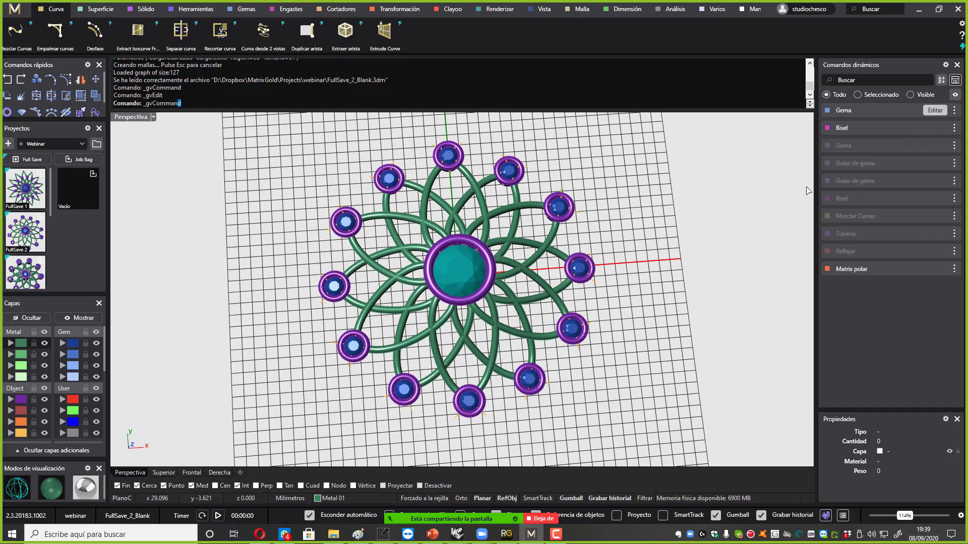
mouse_move(524, 282)
right_mouse_down()
mouse_move(525, 228)
mouse_move(528, 274)
right_mouse_up()
mouse_move(519, 274)
left_mouse_down()
mouse_move(495, 275)
mouse_move(521, 277)
left_mouse_up()
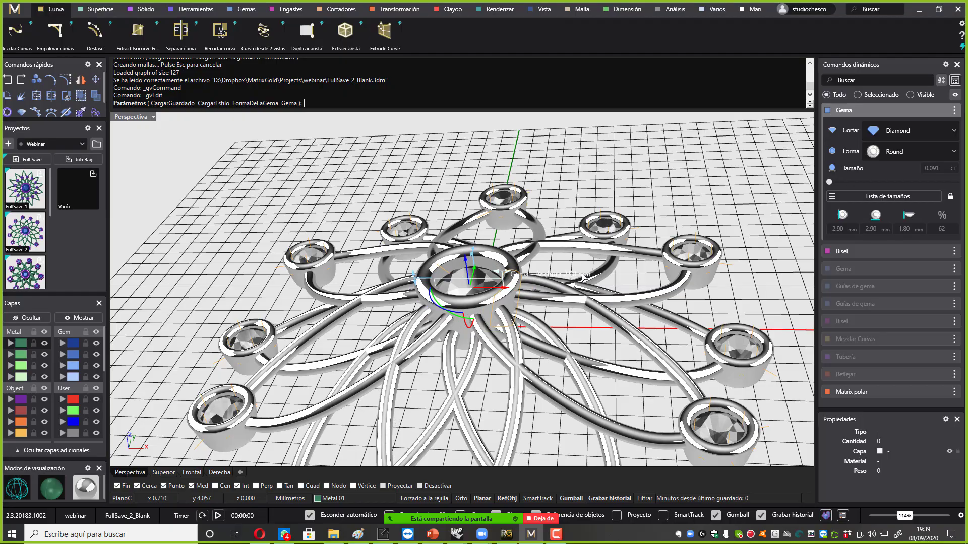
right_click_drag(581, 273, 476, 256)
left_click_drag(473, 258, 452, 263)
right_click_drag(429, 321, 357, 198)
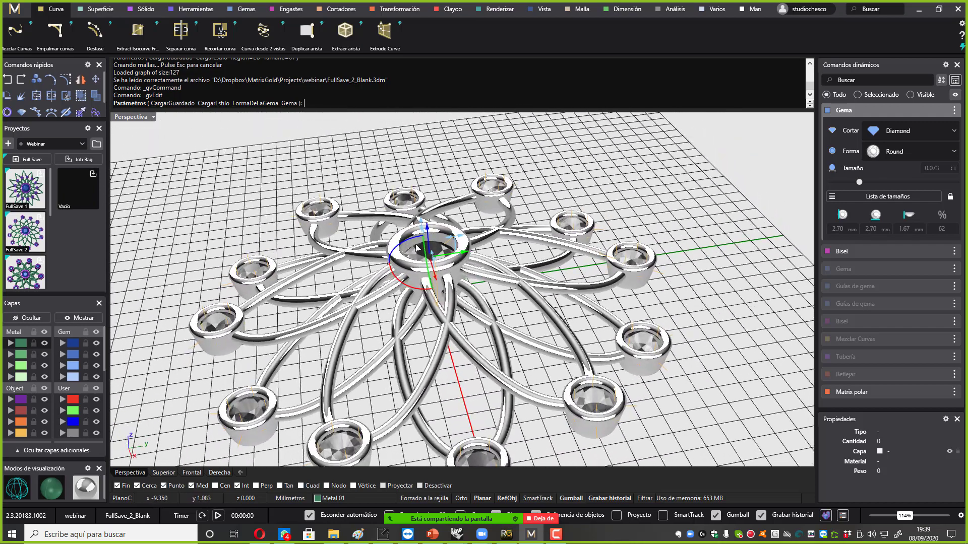
right_click(650, 228)
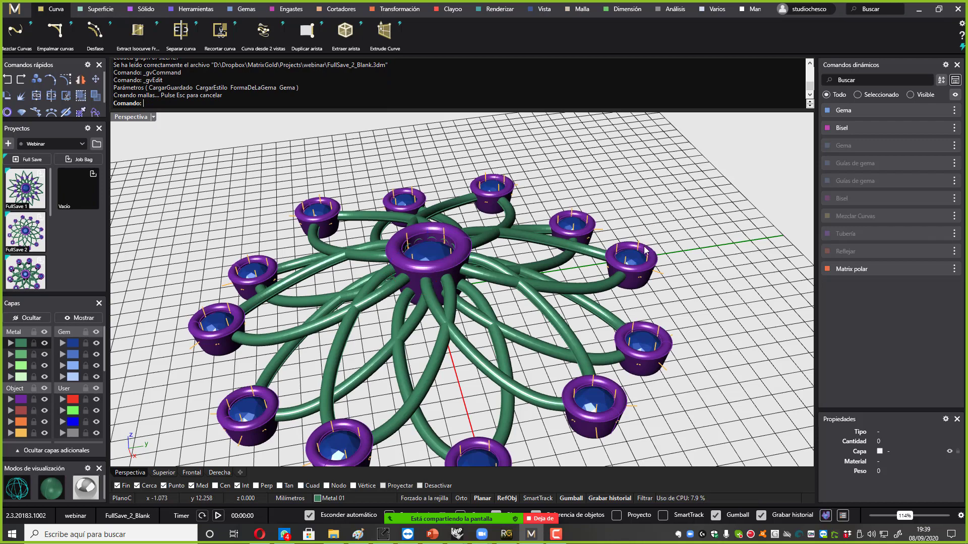
Edit the arrayed outer gem and try moving it farther from the flower's centre.
key("ctrl+a")
left_click(684, 206)
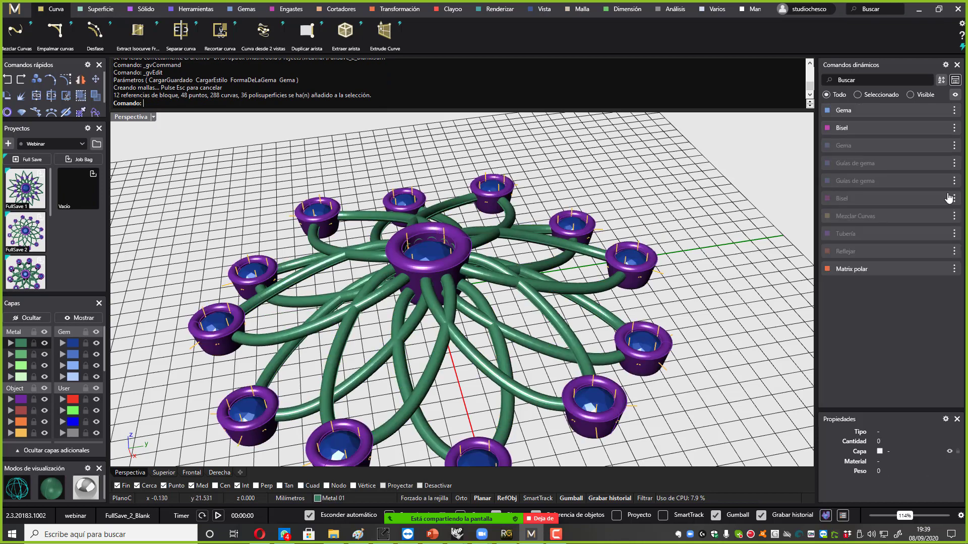
left_click(935, 145)
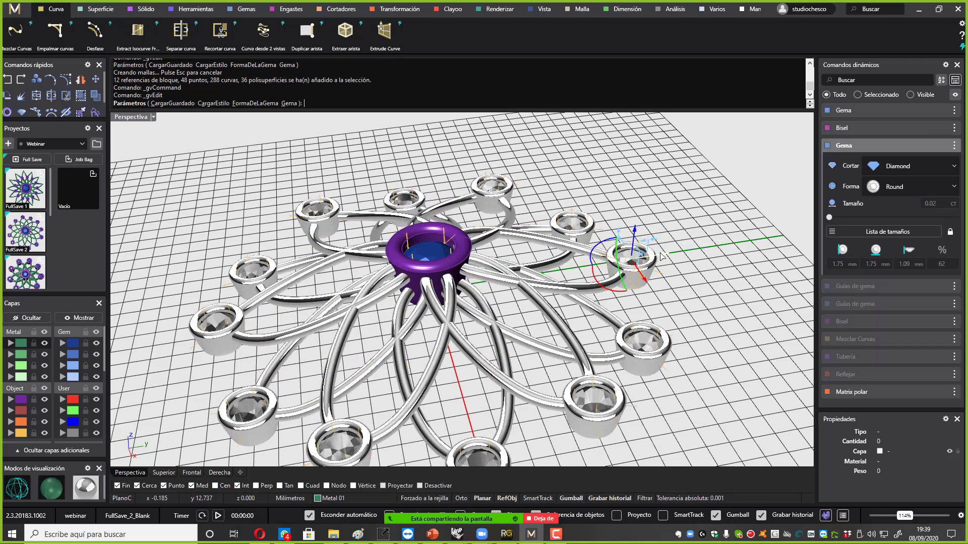
right_click_drag(660, 256, 376, 214)
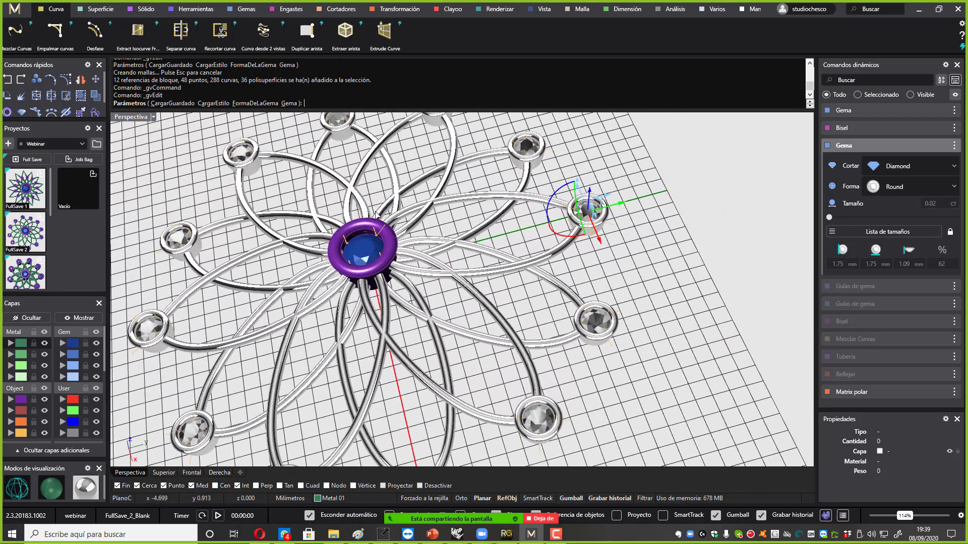
right_click_drag(367, 312, 654, 216)
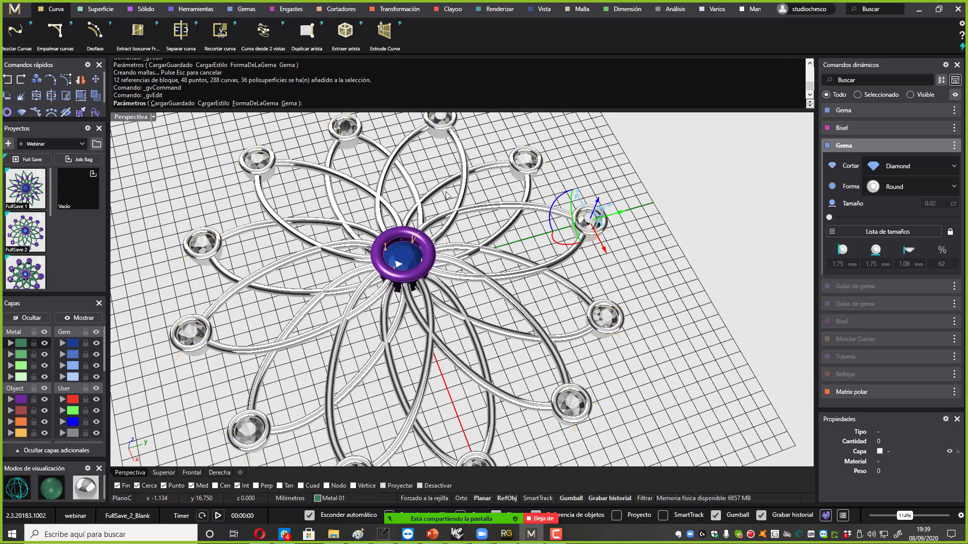
right_click_drag(578, 250, 630, 229)
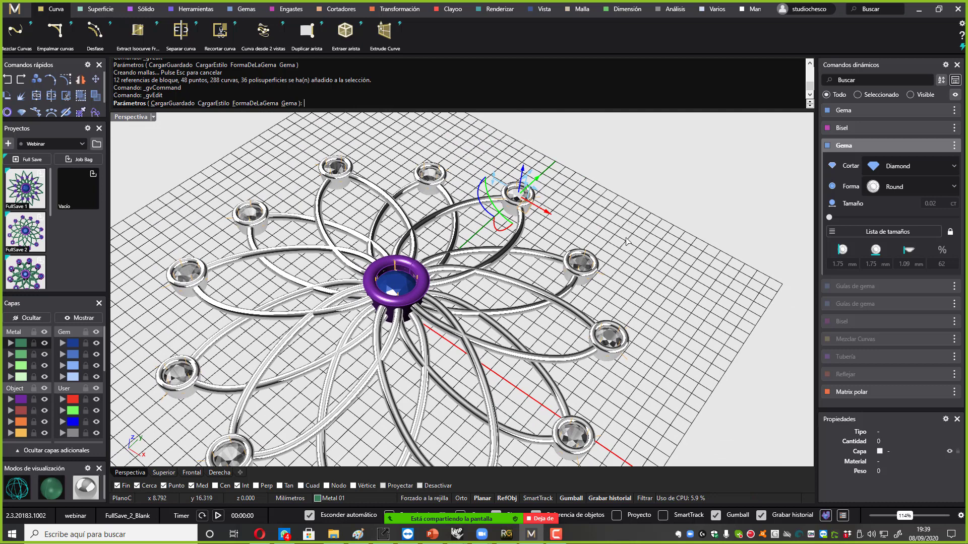
key("Escape")
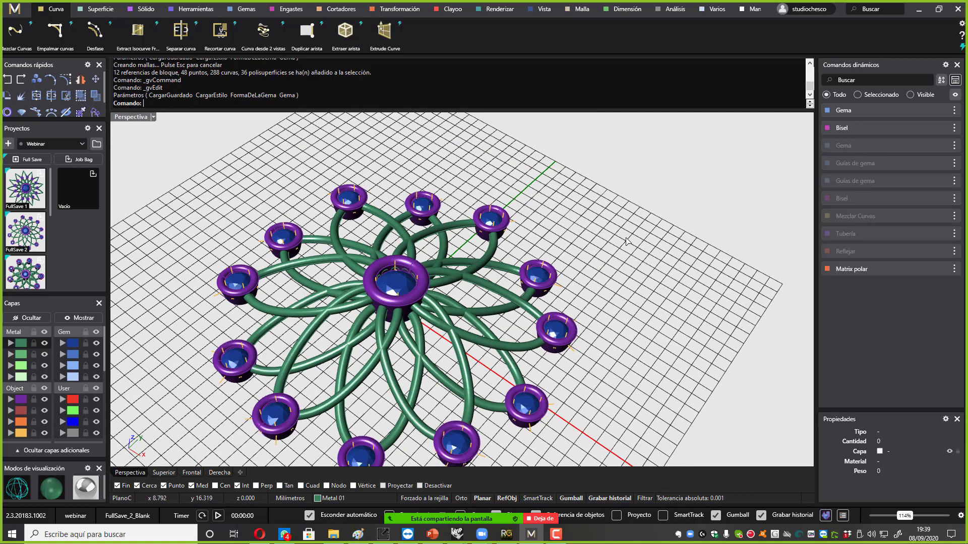
Start a new blank document in place of the FullSave 2 flower design.
left_click(14, 8)
key("ctrl+n")
left_click(479, 295)
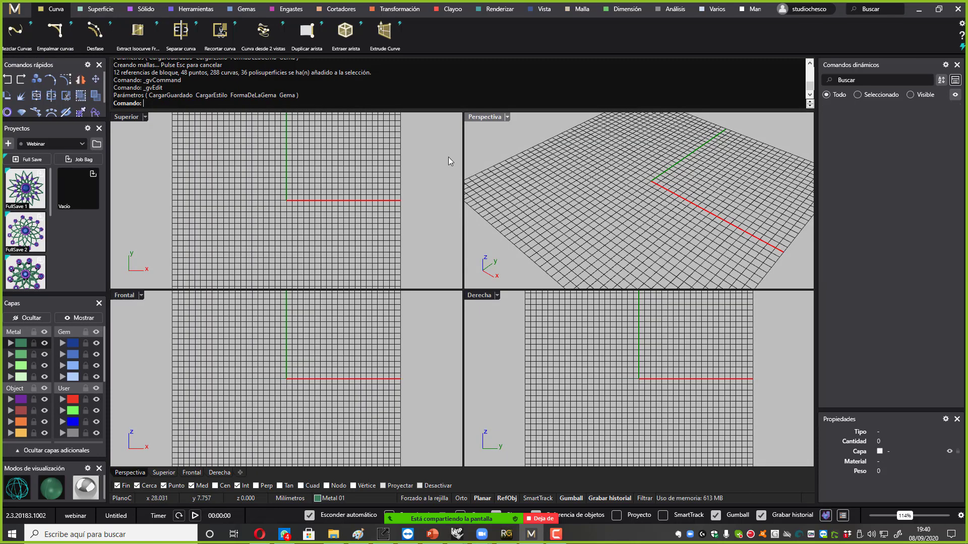
Create a round diamond gem 6.40 mm in diameter at the origin.
left_click(252, 10)
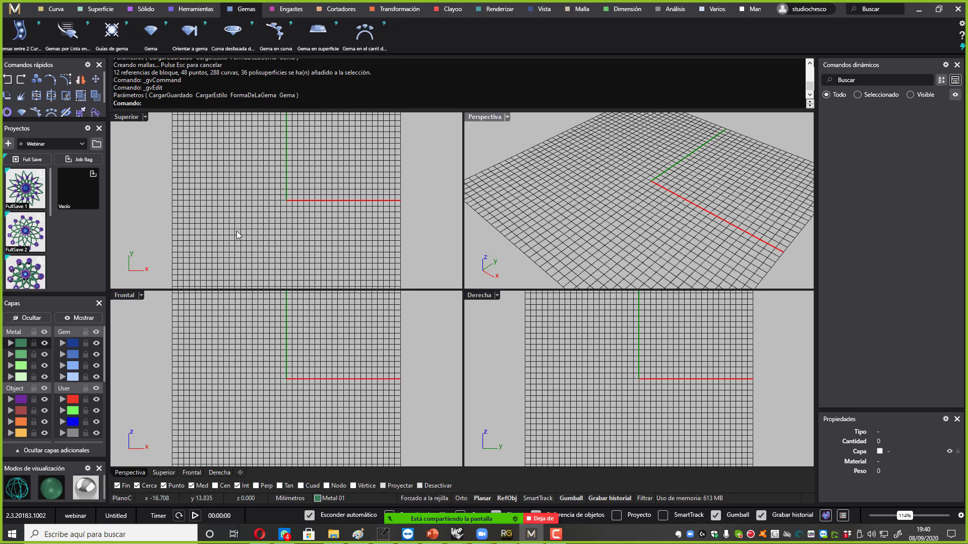
left_click(152, 34)
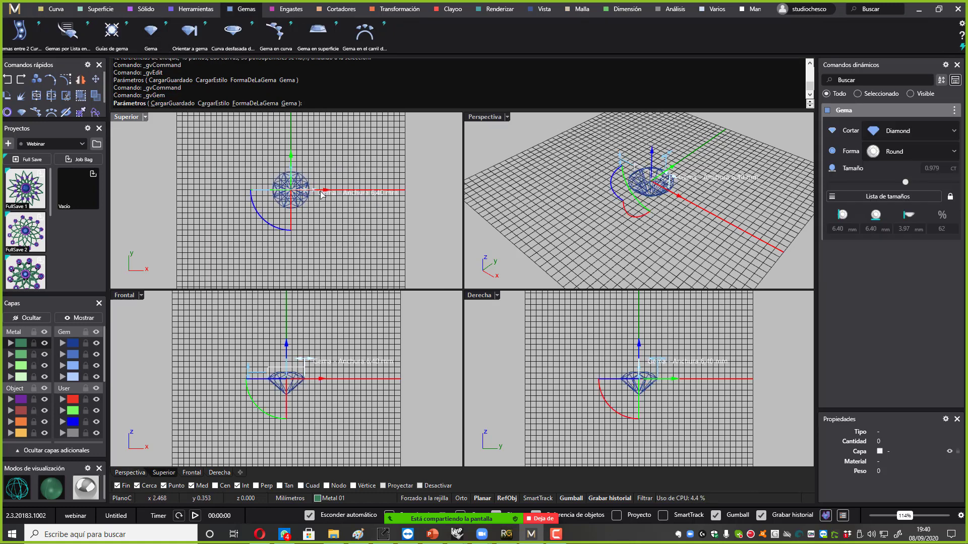
double_click(490, 120)
right_click_drag(489, 214, 534, 176)
scroll(514, 208, "up", 5)
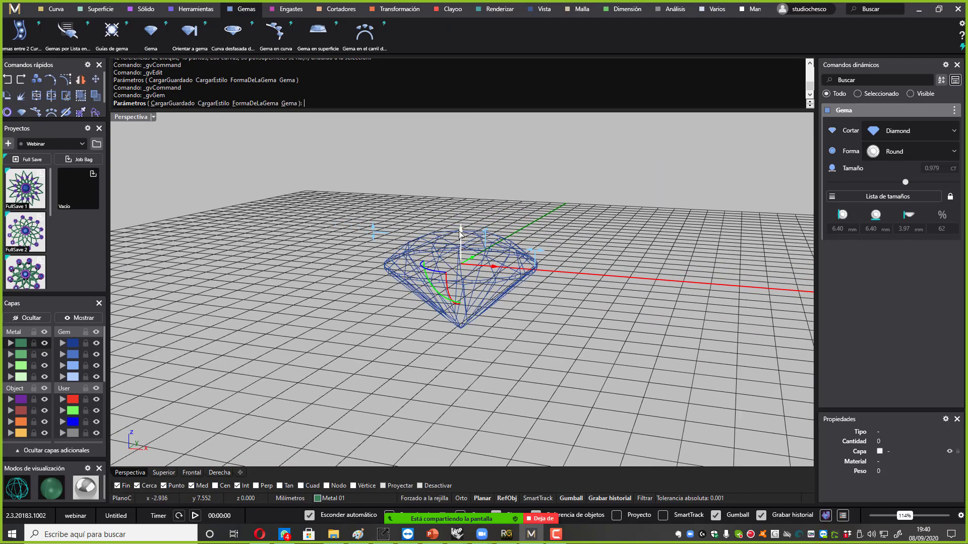
Raise the diamond until its tip rests on the grid plane, and show the view in shaded display.
left_click_drag(461, 235, 461, 174)
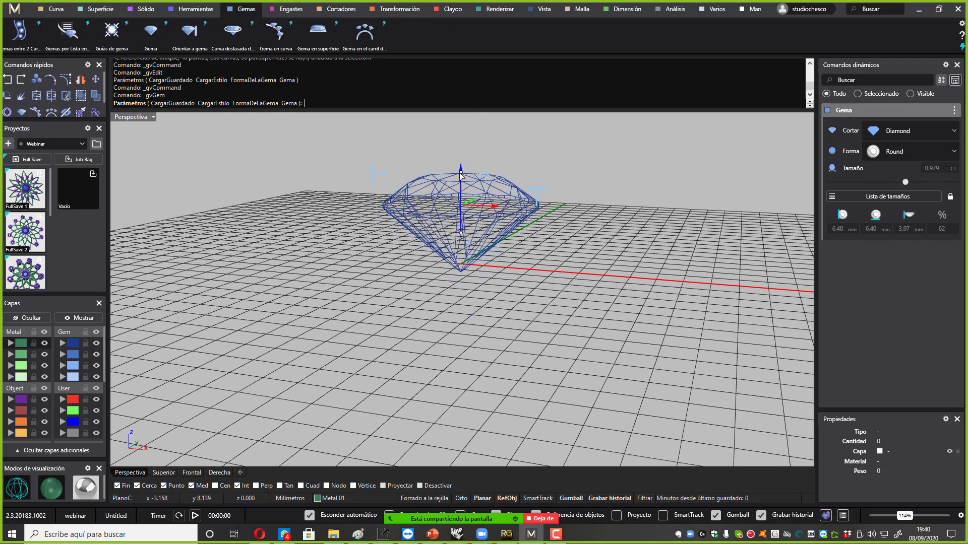
left_click(46, 496)
right_click_drag(345, 275, 362, 303)
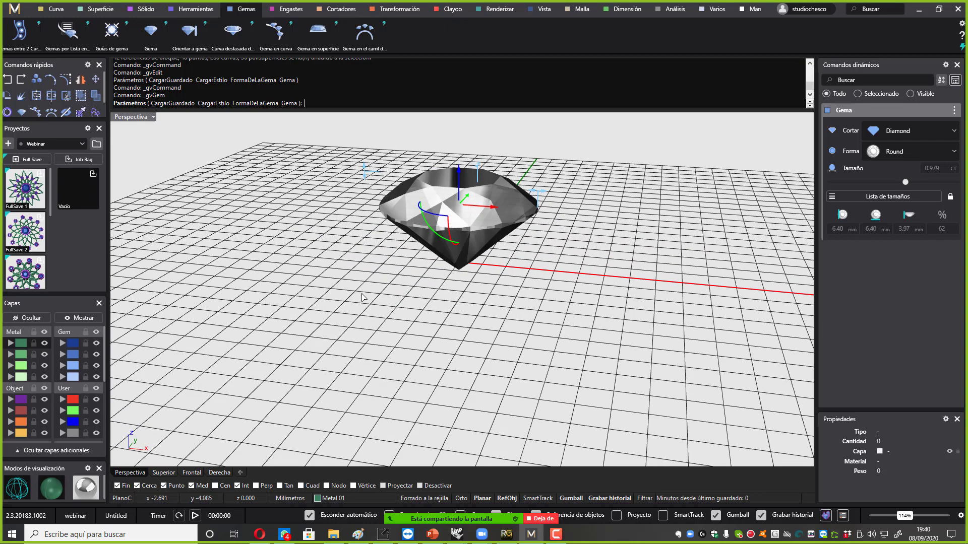
right_click(394, 203)
Create a bezel setting around the diamond.
scroll(271, 29, "down", 1)
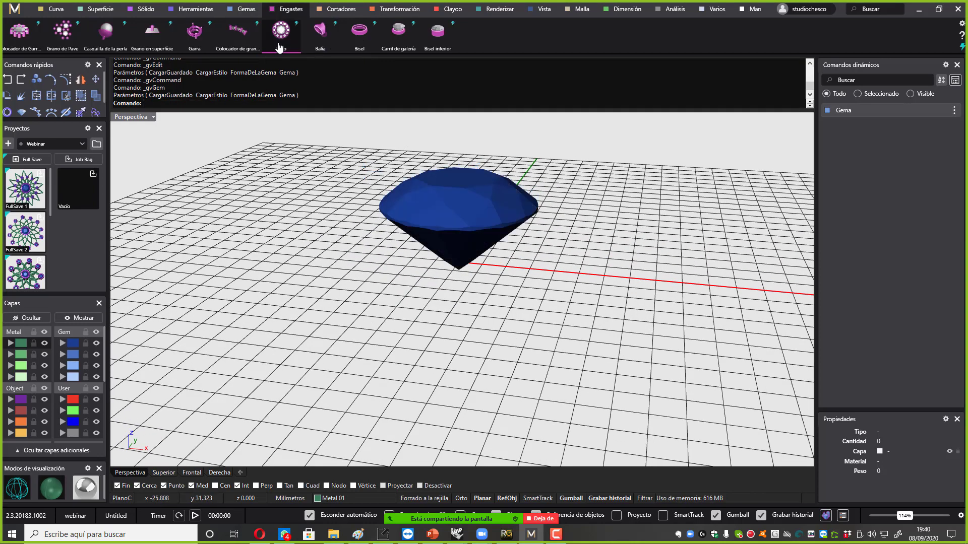
left_click(359, 30)
left_click(464, 211)
key("Return")
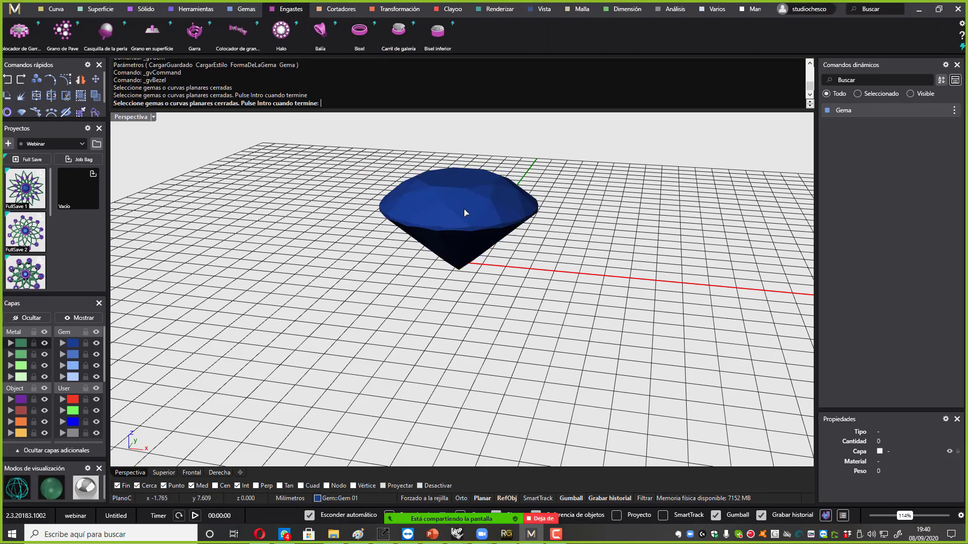
right_click_drag(504, 205, 530, 220)
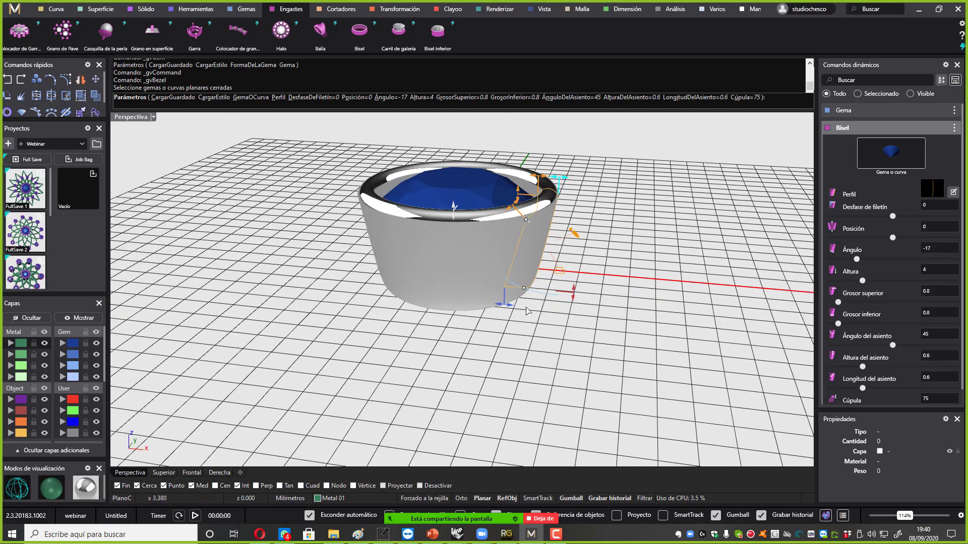
Set the bezel's angle to -25 and its height to 3.6.
left_click_drag(523, 291, 508, 287)
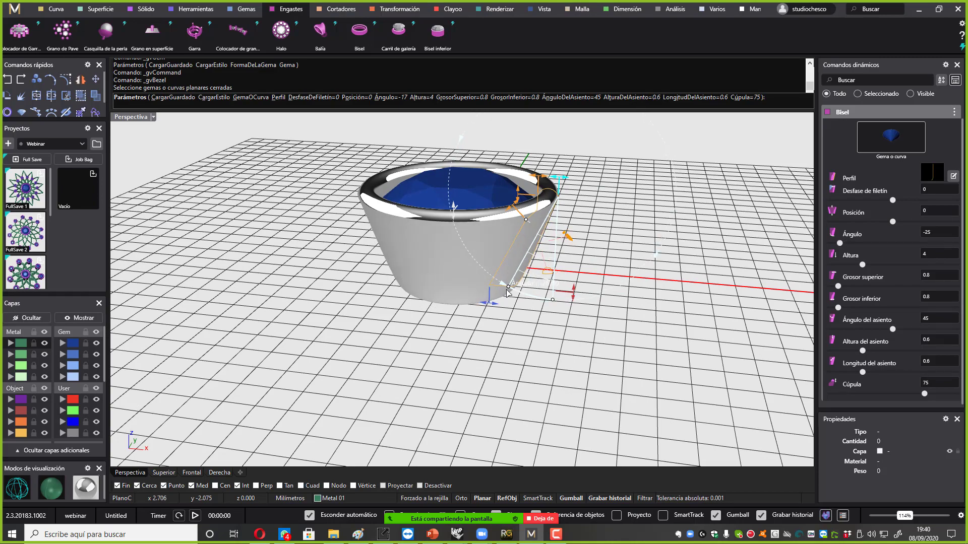
right_click_drag(600, 292, 597, 261)
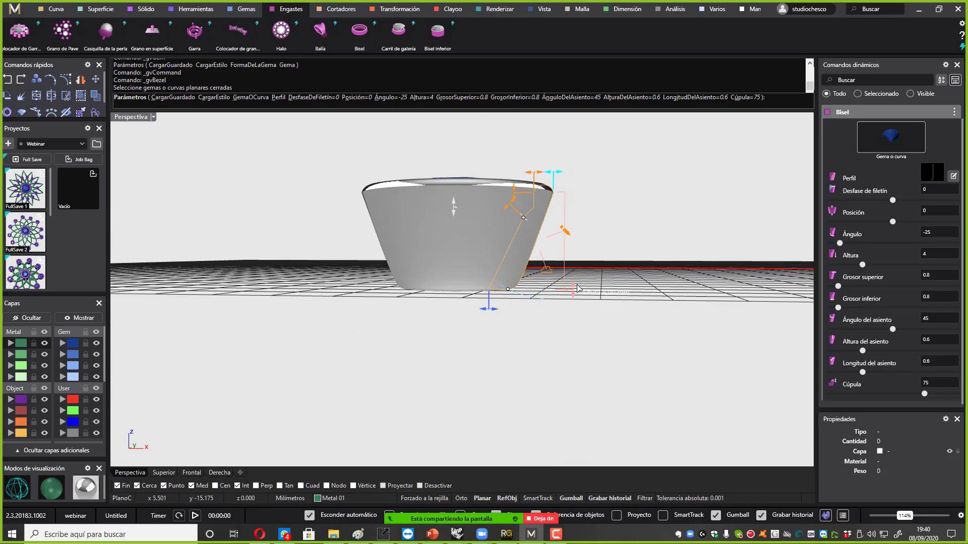
left_click_drag(577, 288, 581, 250)
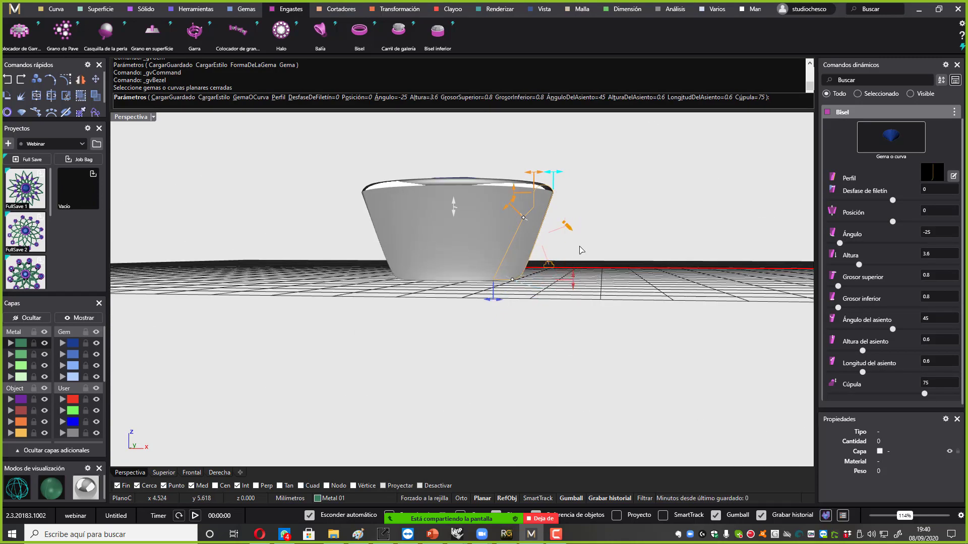
right_click_drag(581, 249, 506, 217)
key("Return")
Generate gem guides on the central diamond.
left_click(505, 216)
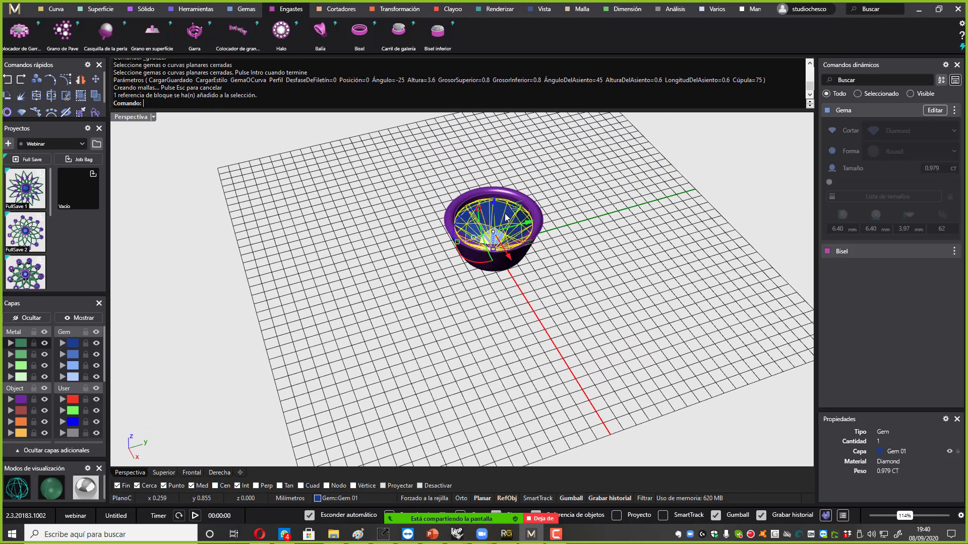
left_click(241, 10)
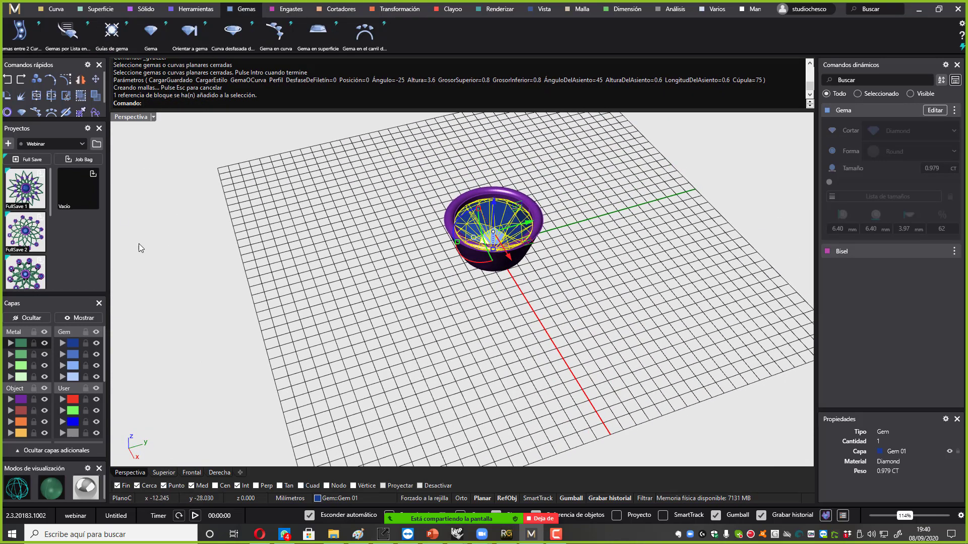
left_click(112, 33)
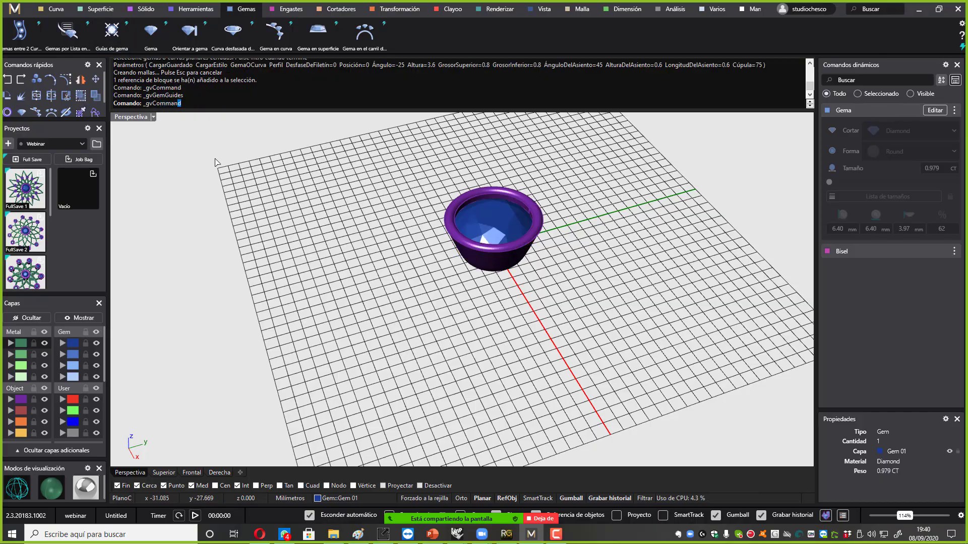
right_click_drag(495, 227, 469, 251)
scroll(556, 236, "up", 2)
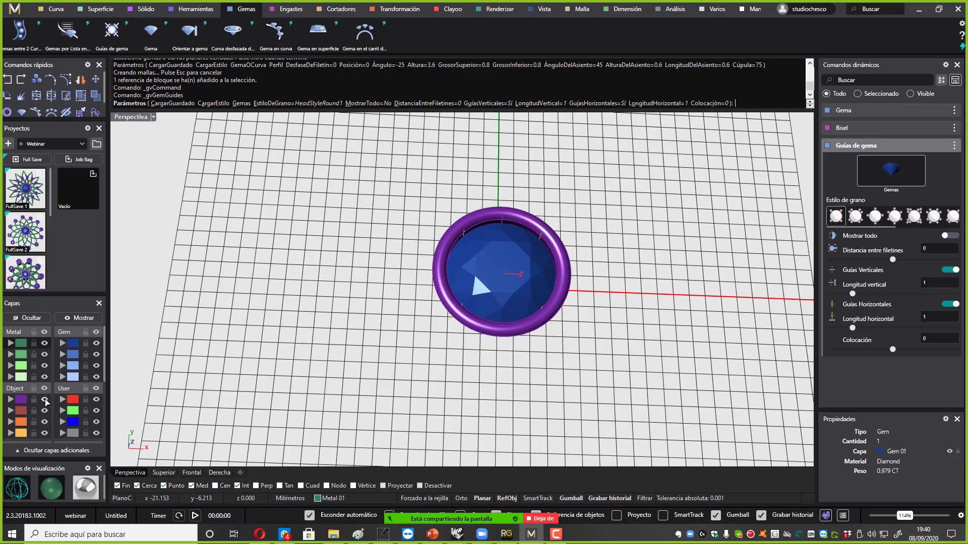
Hide the first Object layer containing the bezel to expose the diamond and its guides.
left_click(45, 401)
right_click_drag(509, 328, 536, 220)
right_click_drag(507, 274, 537, 278)
scroll(528, 279, "up", 2)
mouse_move(484, 259)
right_mouse_down()
mouse_move(501, 275)
mouse_move(492, 246)
right_mouse_up()
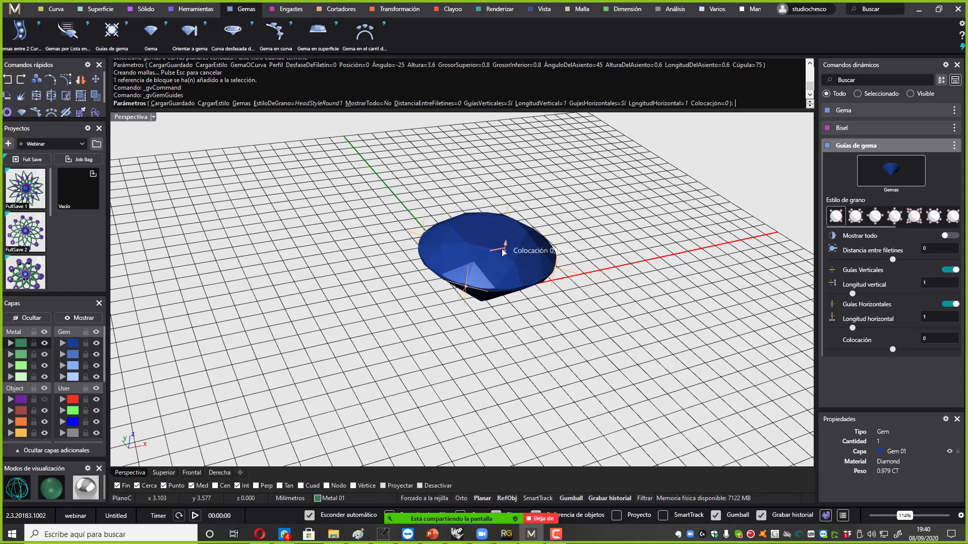
Accept the gem guides on the central diamond.
right_click(503, 252)
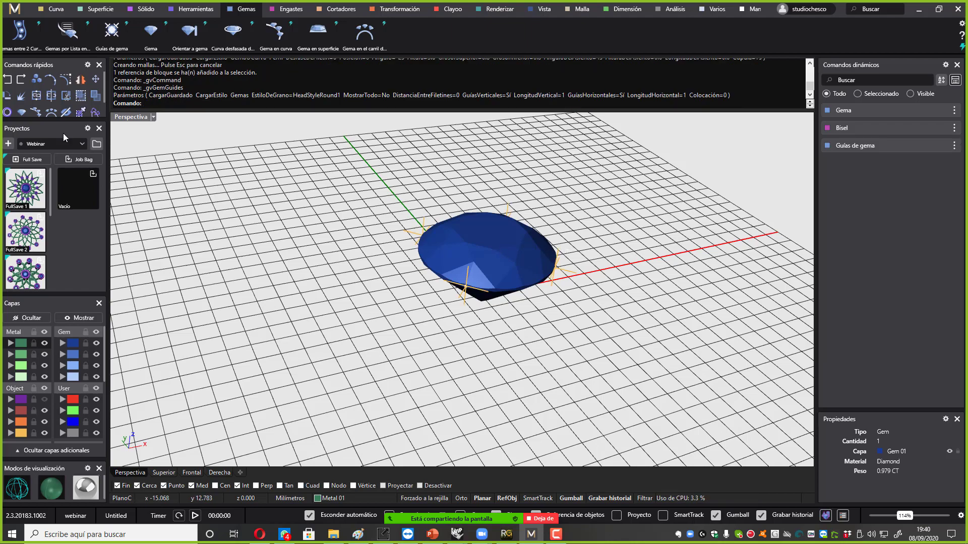
right_click_drag(334, 172, 455, 214)
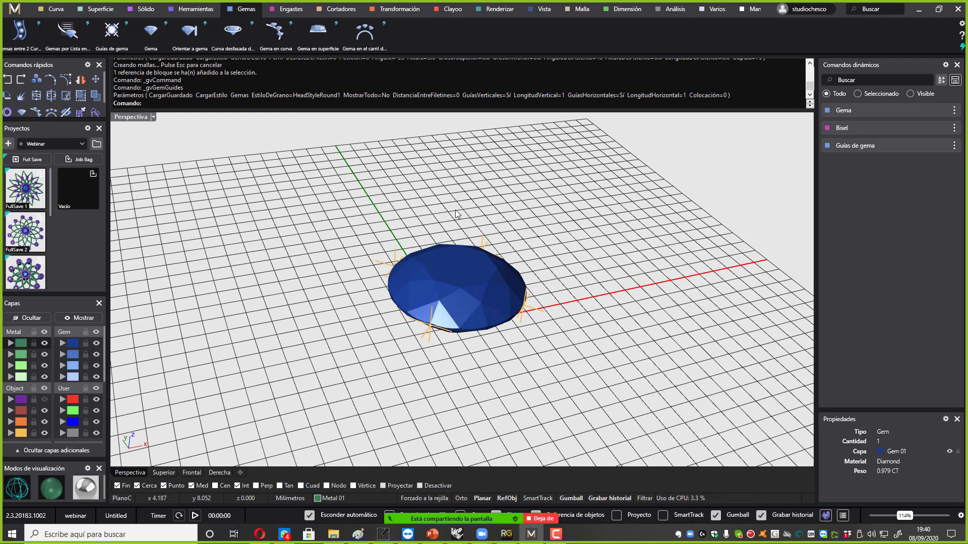
double_click(144, 116)
right_click_drag(261, 163, 243, 205)
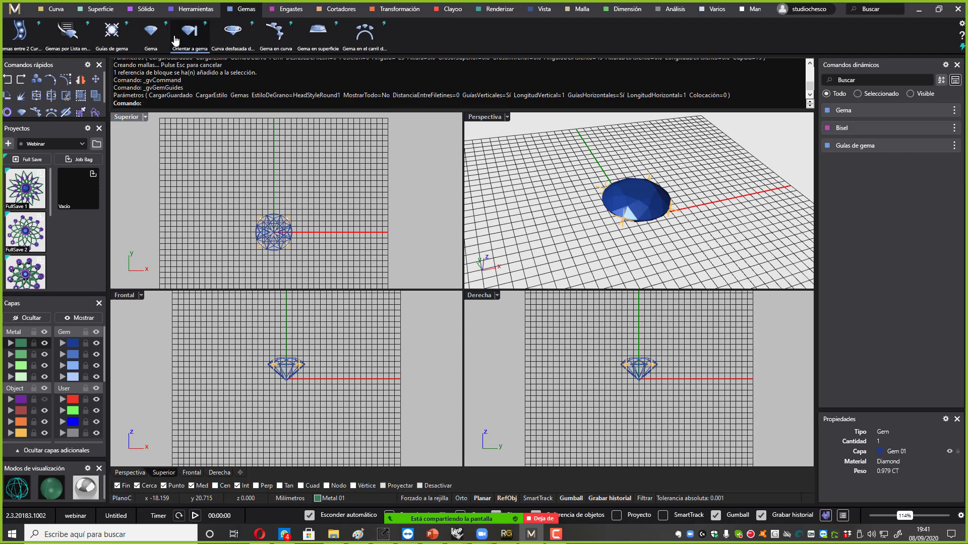
left_click(154, 37)
right_click_drag(304, 204, 318, 199)
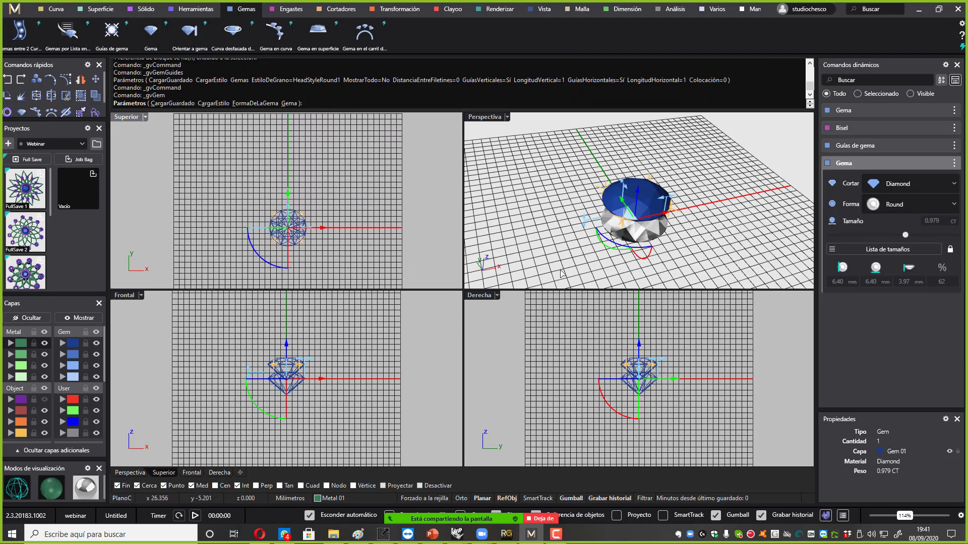
double_click(490, 117)
scroll(469, 175, "up", 5)
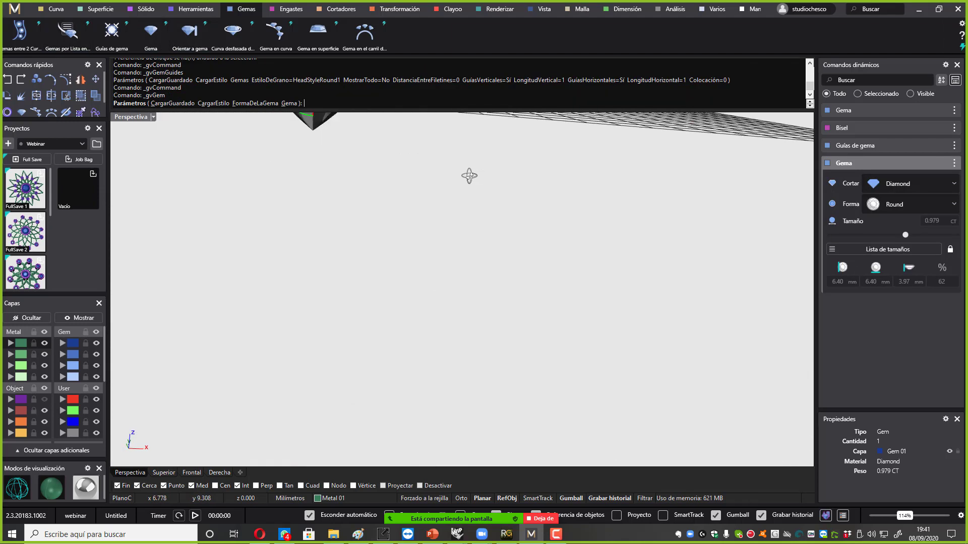
scroll(480, 198, "down", 3)
right_click_drag(480, 198, 486, 202)
key("Escape")
scroll(592, 272, "down", 9)
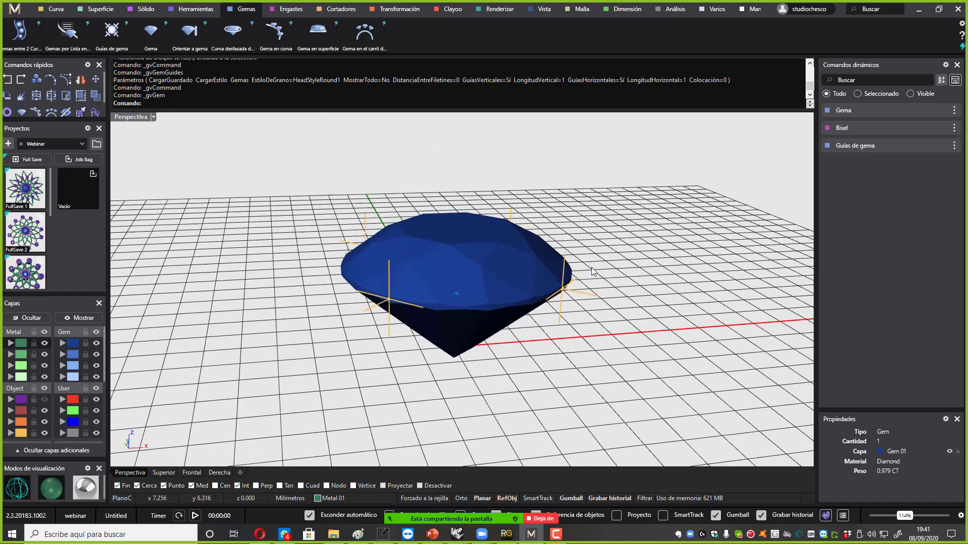
Add a round diamond of 2.50 mm and move it along the Y axis, clear of the central diamond.
right_click_drag(572, 266, 575, 273)
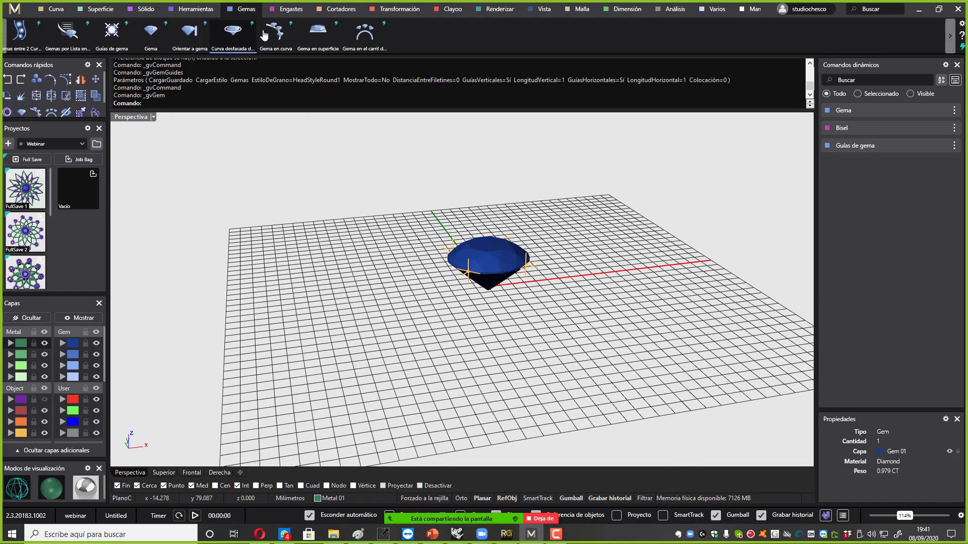
left_click(150, 34)
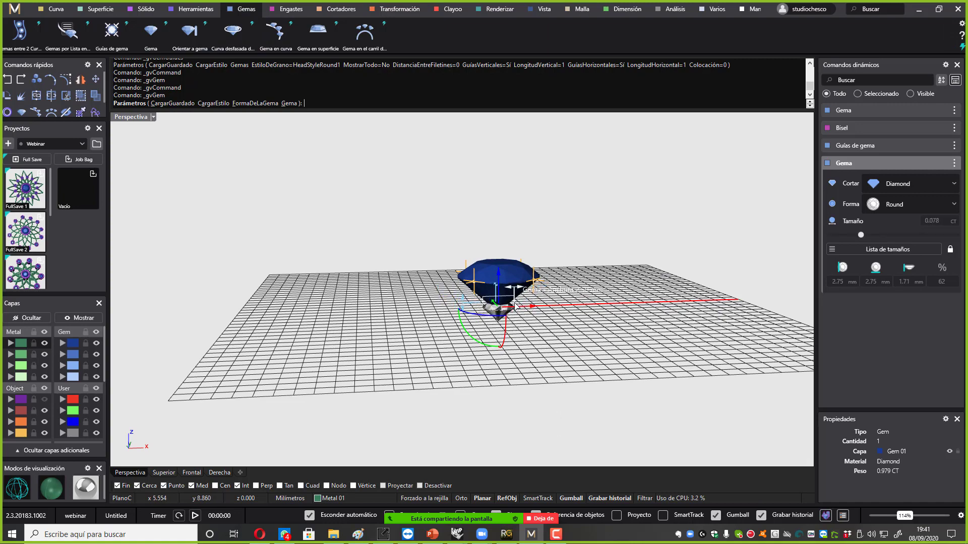
right_click_drag(543, 289, 386, 332)
scroll(385, 332, "up", 3)
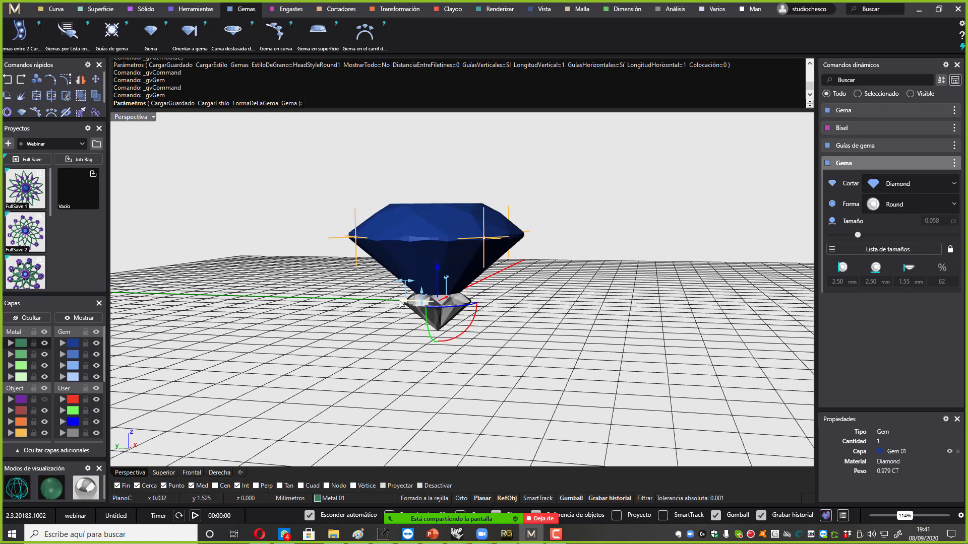
left_click_drag(400, 302, 121, 294)
scroll(337, 247, "down", 3)
right_click_drag(340, 237, 283, 302)
left_click_drag(331, 236, 306, 226)
key("Return")
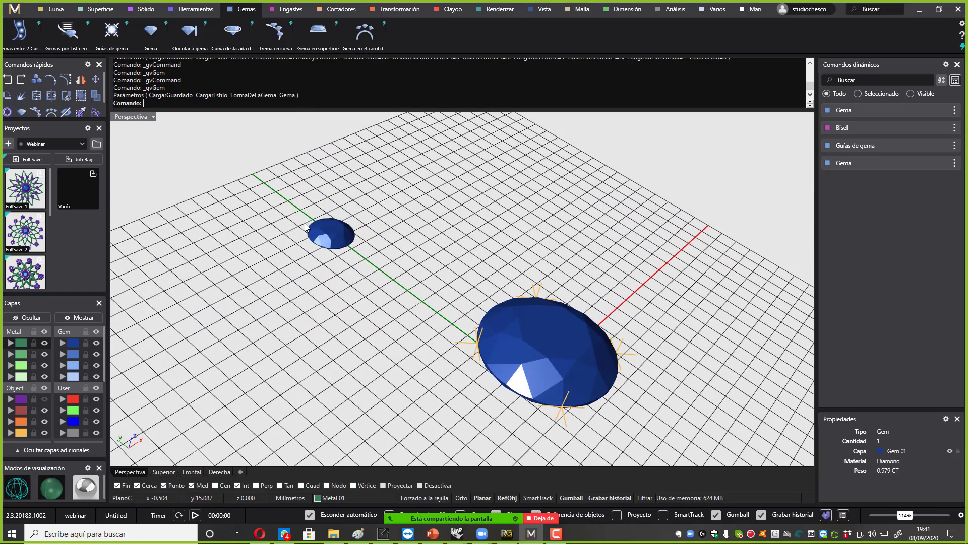
Show the first Object layer and create a bezel setting around the small diamond.
left_click(43, 400)
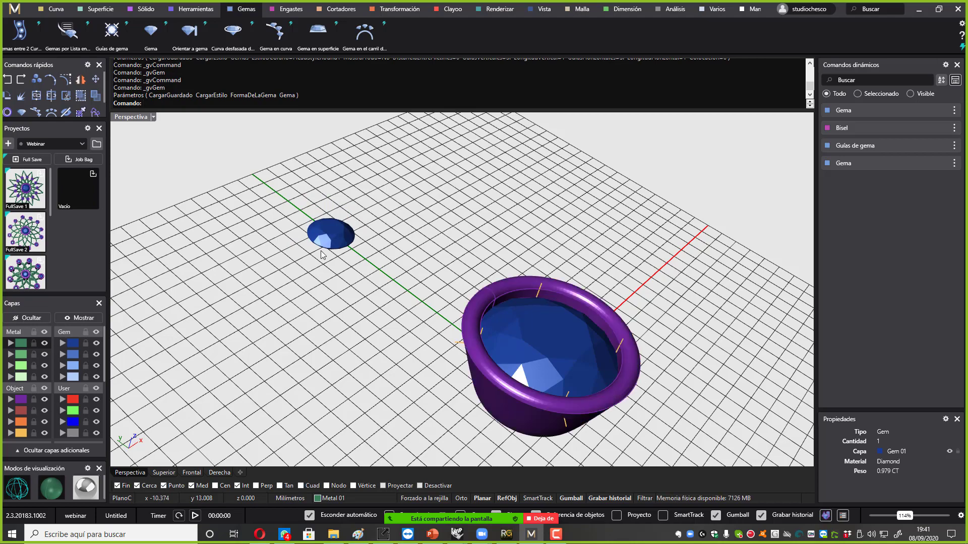
right_click_drag(321, 250, 386, 238)
left_click(392, 236)
left_click(284, 9)
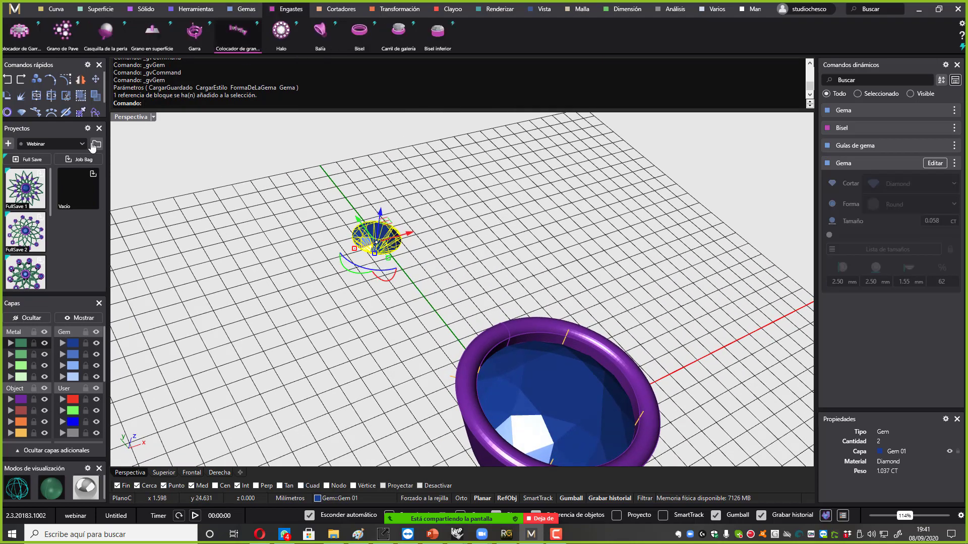
left_click(359, 30)
Set the small bezel's height to 1.3, upper thickness to 0.5 and seat height to 0.1.
right_click_drag(437, 243, 456, 202)
left_click_drag(422, 366, 422, 328)
left_click_drag(390, 291, 387, 302)
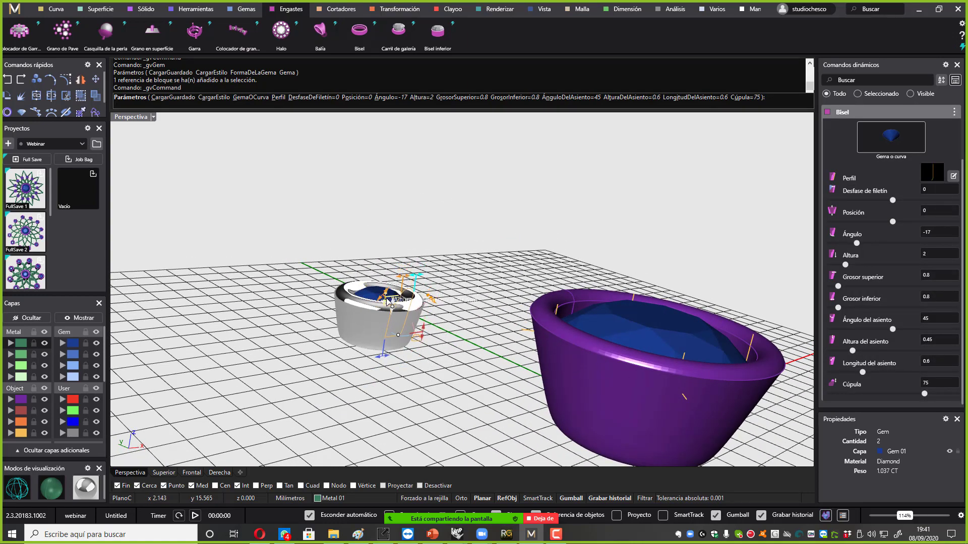
left_click_drag(431, 336, 424, 318)
right_click_drag(425, 321, 359, 388)
left_click_drag(494, 243, 487, 243)
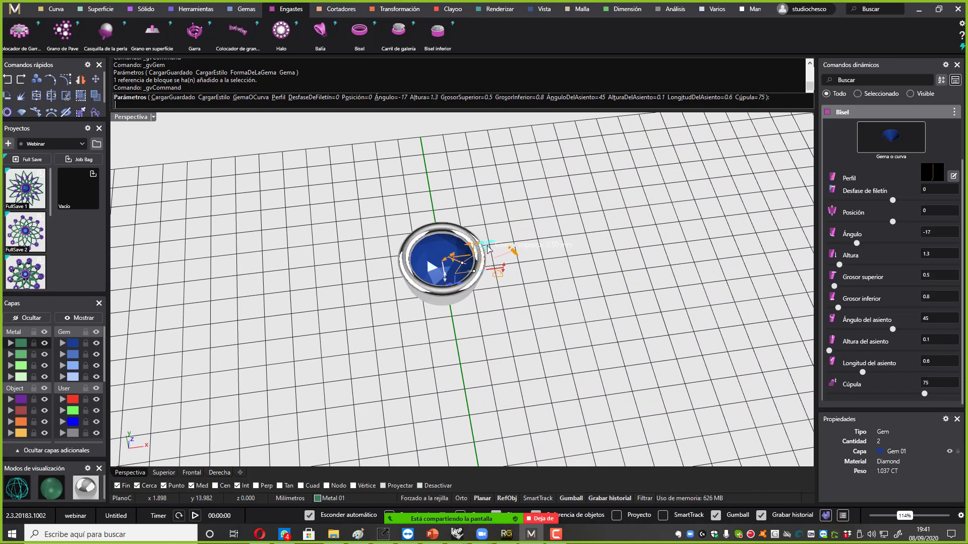
scroll(486, 243, "down", 3)
right_click_drag(487, 244, 488, 246)
scroll(487, 246, "down", 3)
right_click(487, 246)
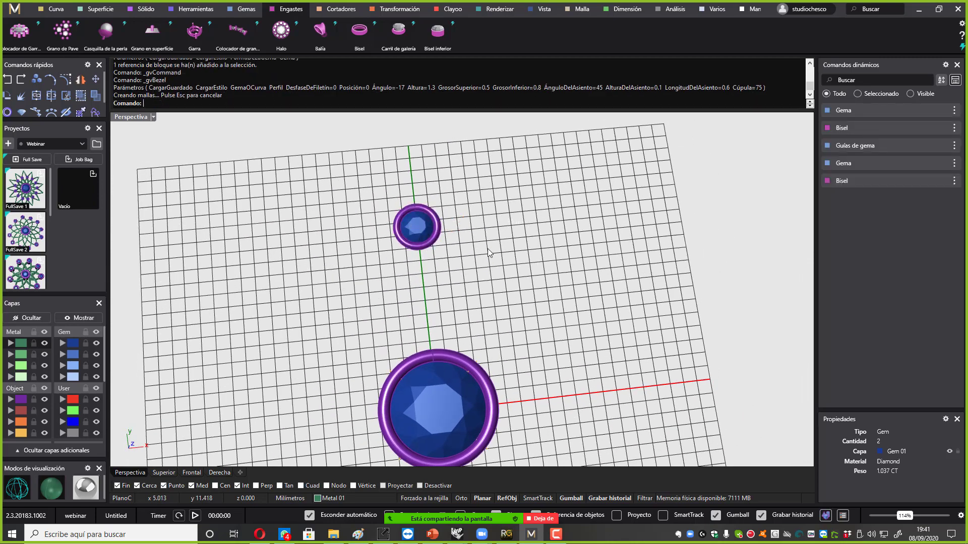
Generate gem guides on the small diamond.
mouse_move(407, 223)
right_mouse_down()
mouse_move(426, 283)
mouse_move(420, 215)
right_mouse_up()
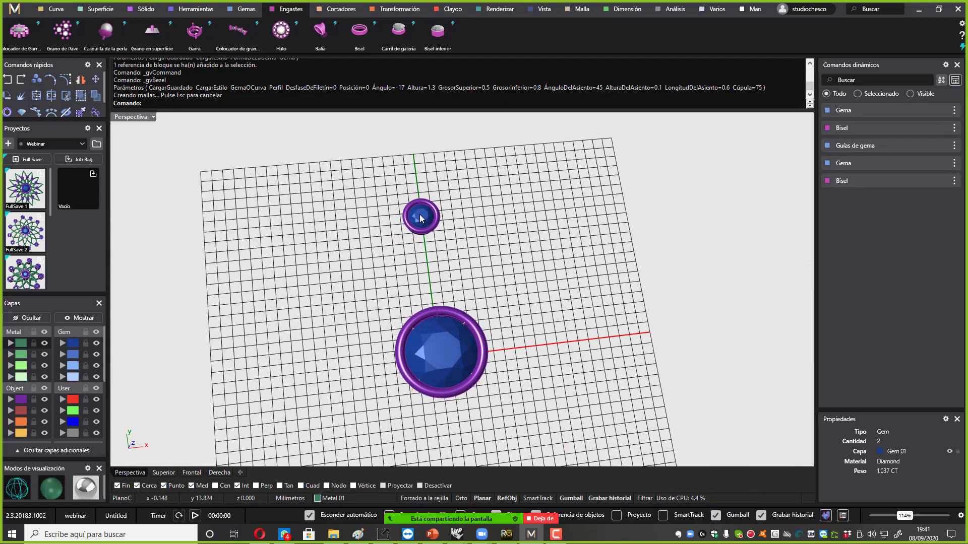
left_click(418, 220)
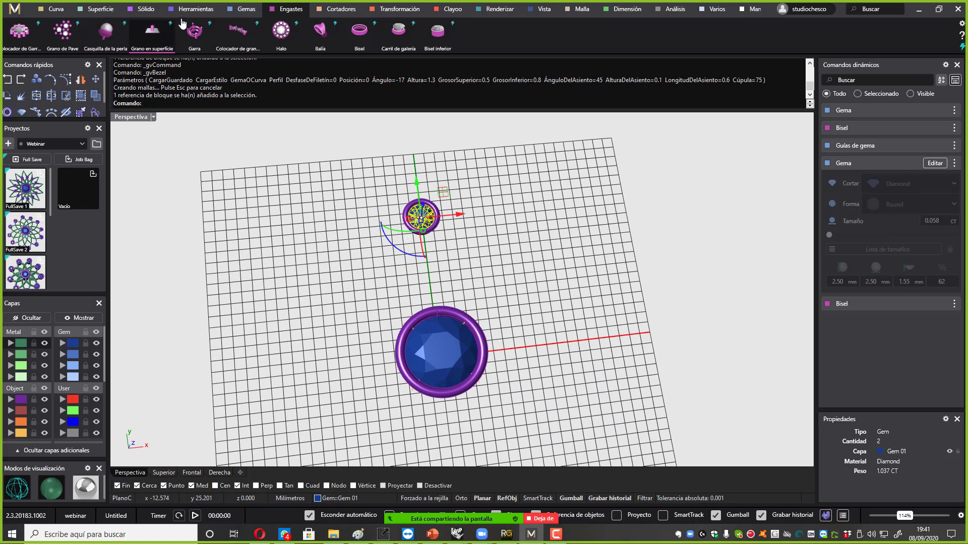
left_click(195, 9)
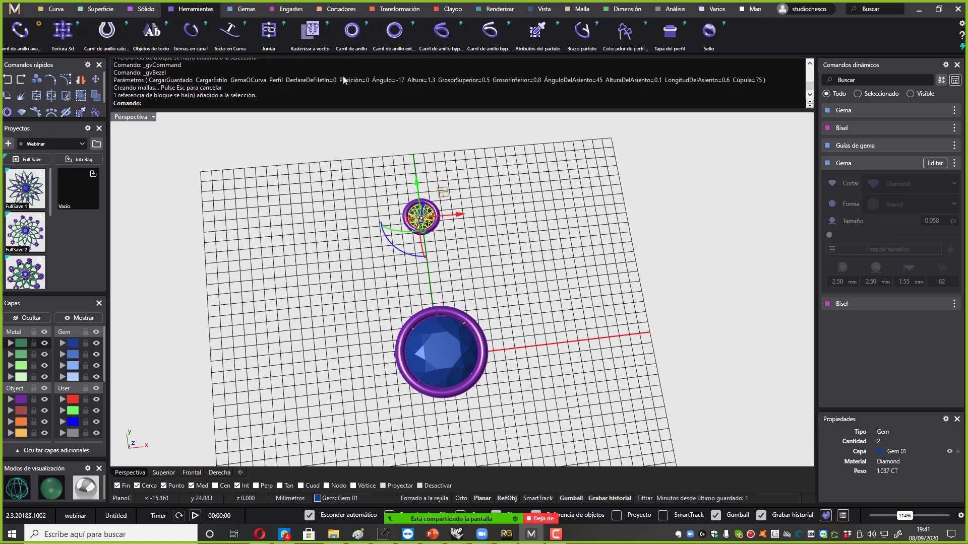
left_click(247, 8)
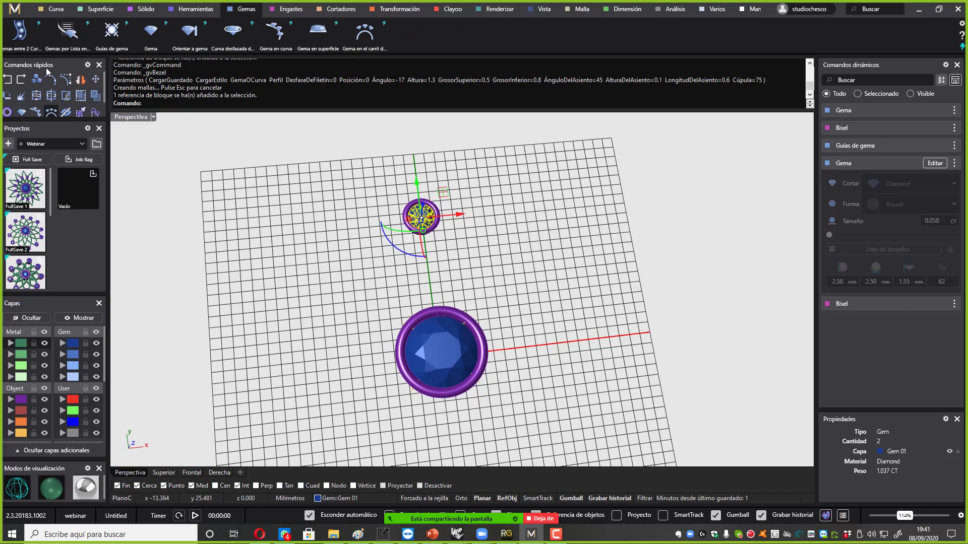
left_click(112, 32)
right_click(451, 232)
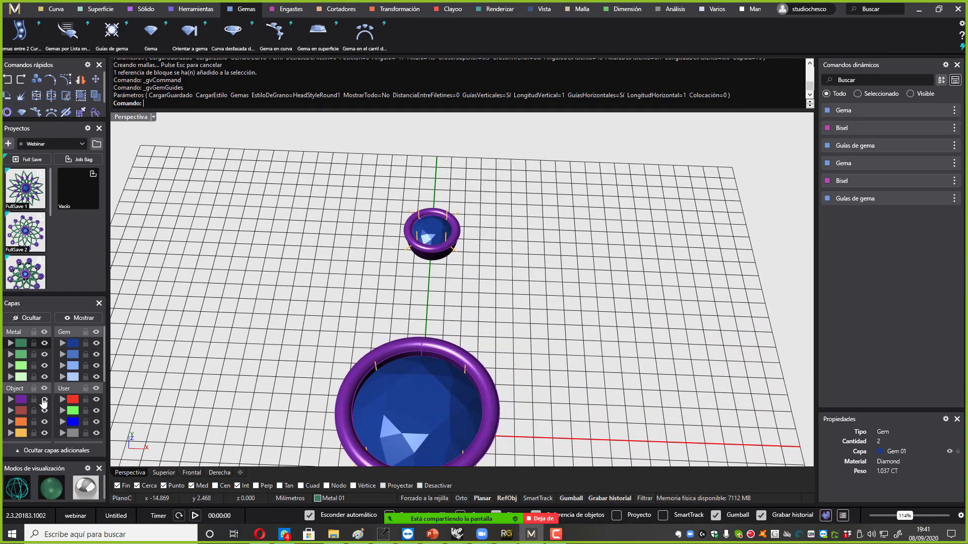
Hide the first Object layer to expose both diamonds and their guides.
left_click(45, 400)
right_click_drag(457, 358, 386, 262)
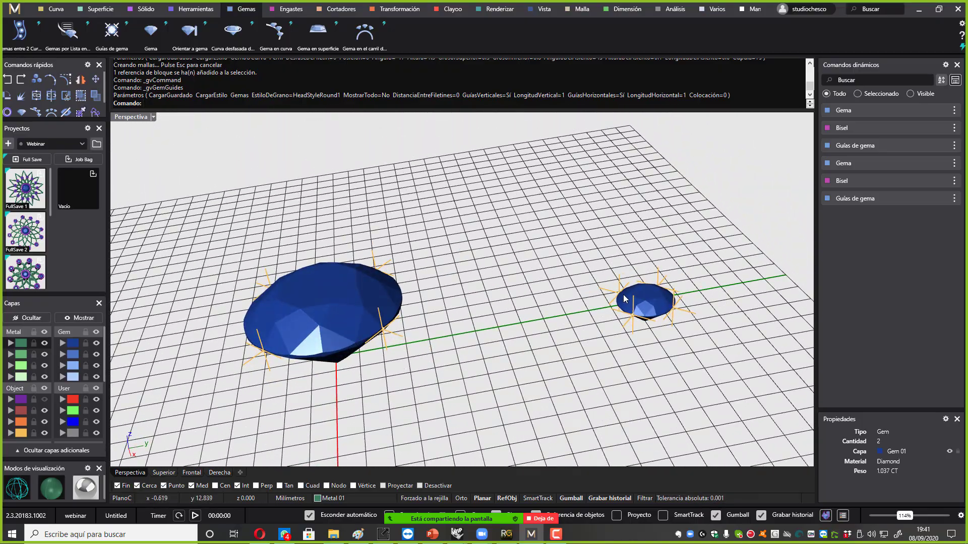
right_click_drag(622, 296, 396, 270)
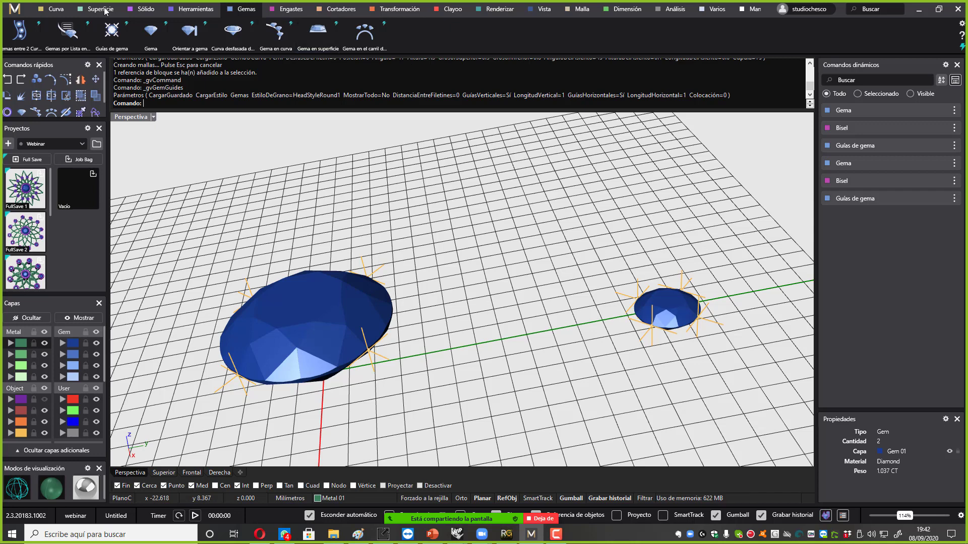
Create a blend curve from a guide line of the central diamond to a guide line of the small diamond.
left_click(53, 11)
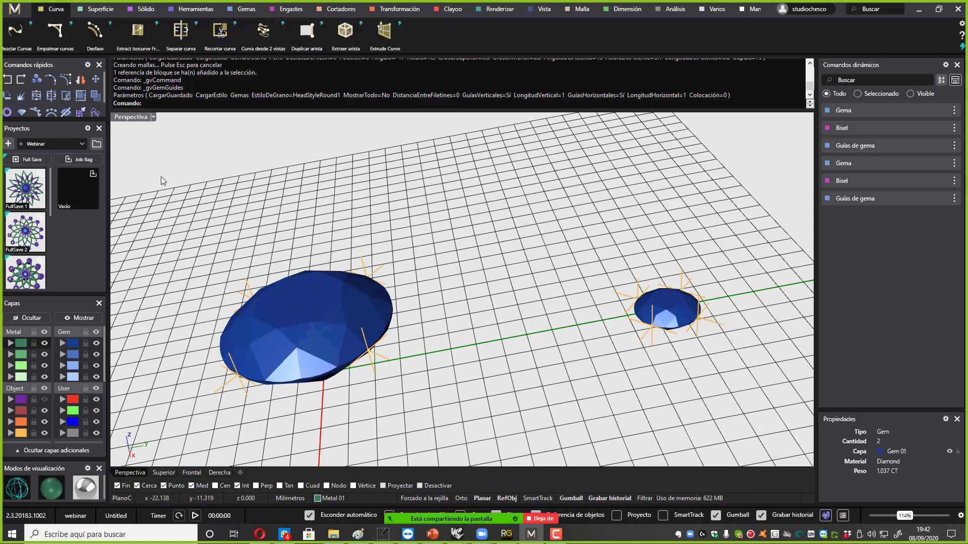
left_click(21, 39)
left_click(385, 271)
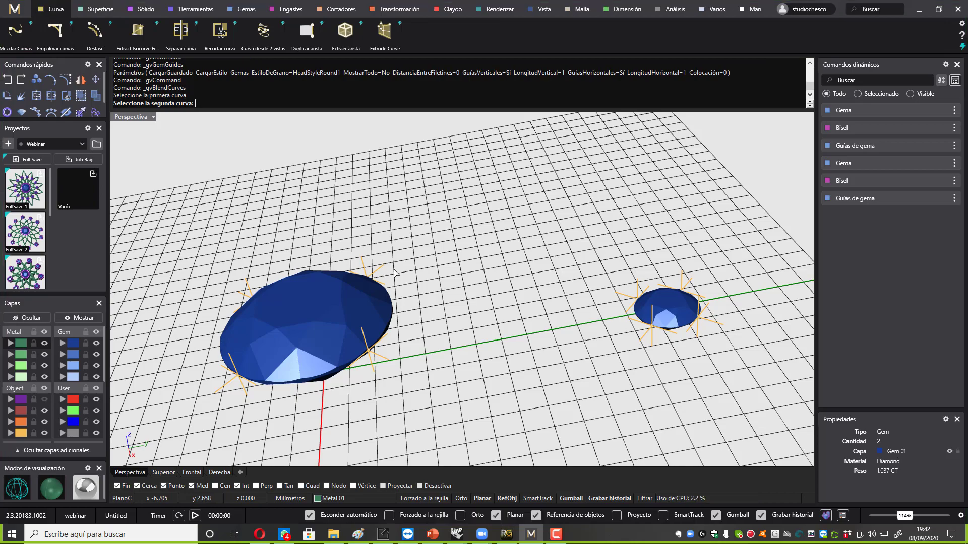
left_click(624, 295)
right_click_drag(507, 280, 440, 324)
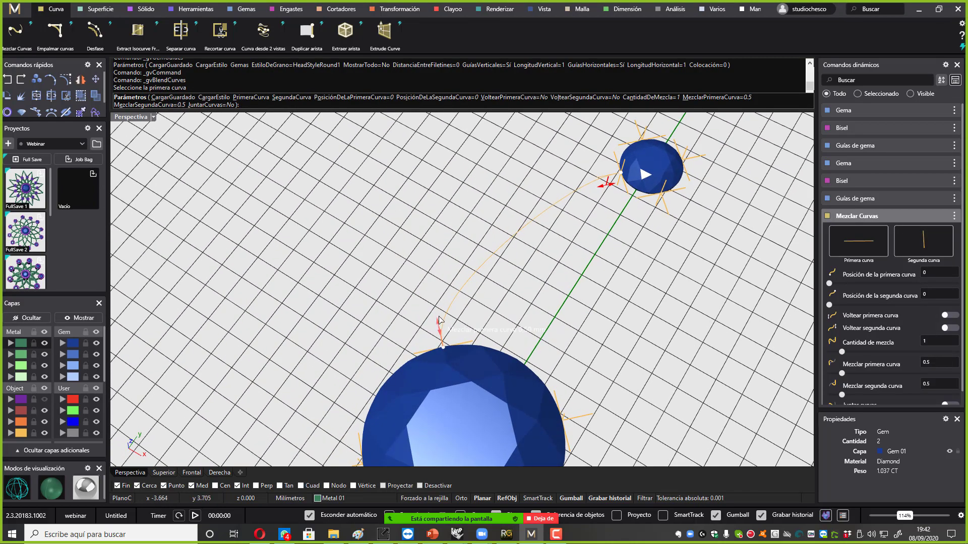
Set the blend curve's first-curve blend to 0.9 and its second-curve blend to 1.
left_click_drag(440, 320, 441, 310)
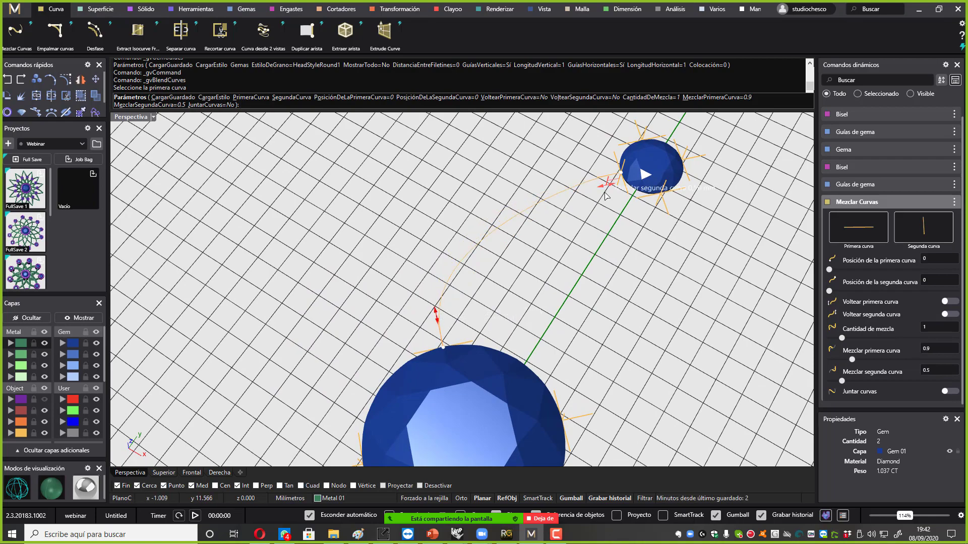
left_click_drag(605, 193, 594, 200)
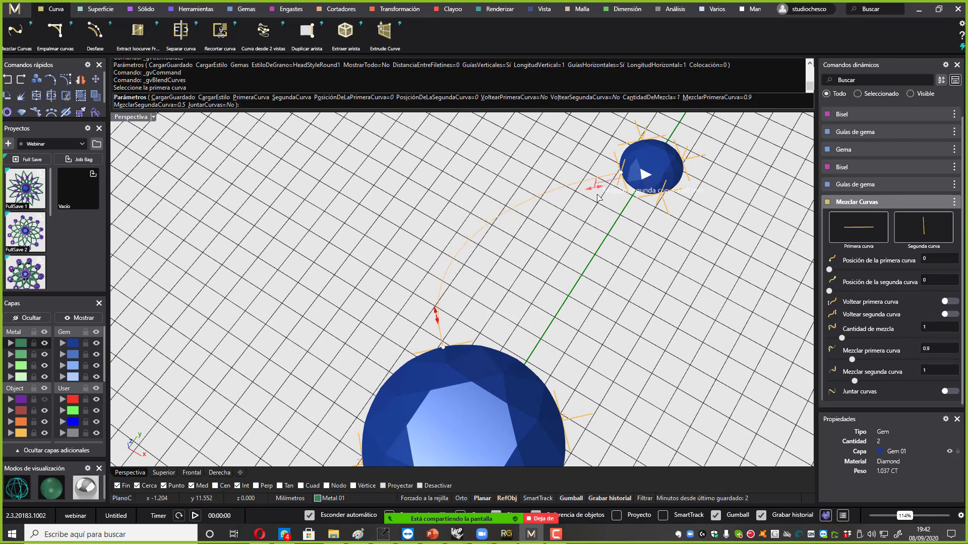
right_click_drag(597, 197, 498, 235)
key("Return")
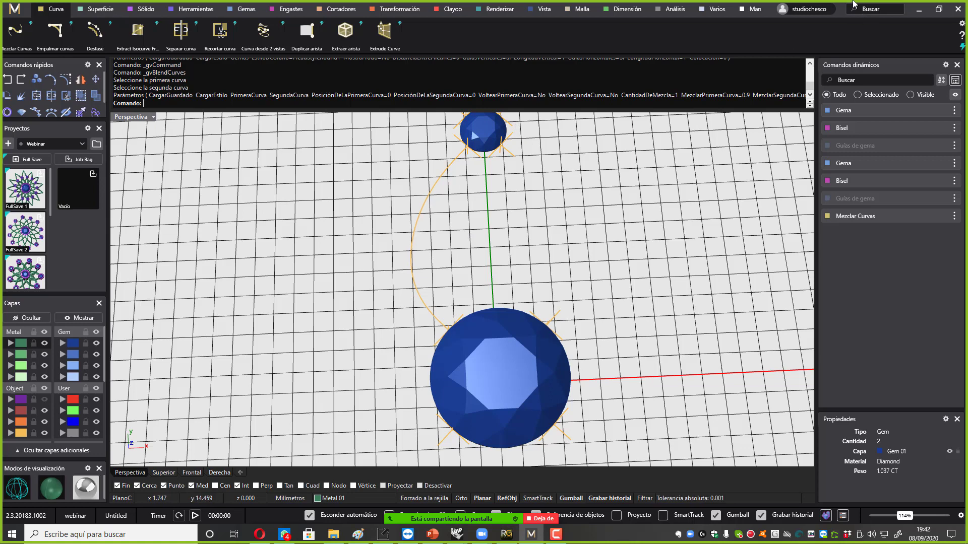
Create a pipe (Tubería) along the blend curve with start and end radii of 0.3.
type("ube")
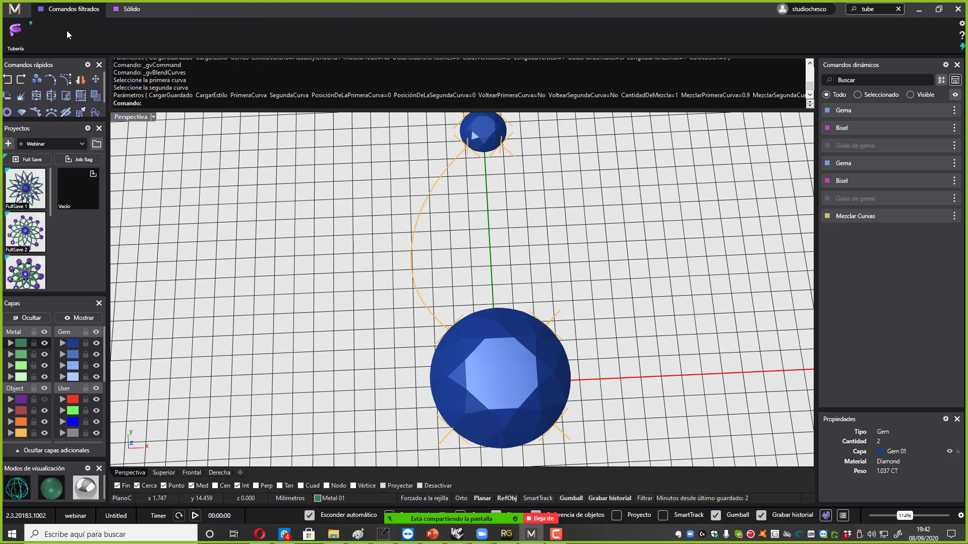
left_click(15, 30)
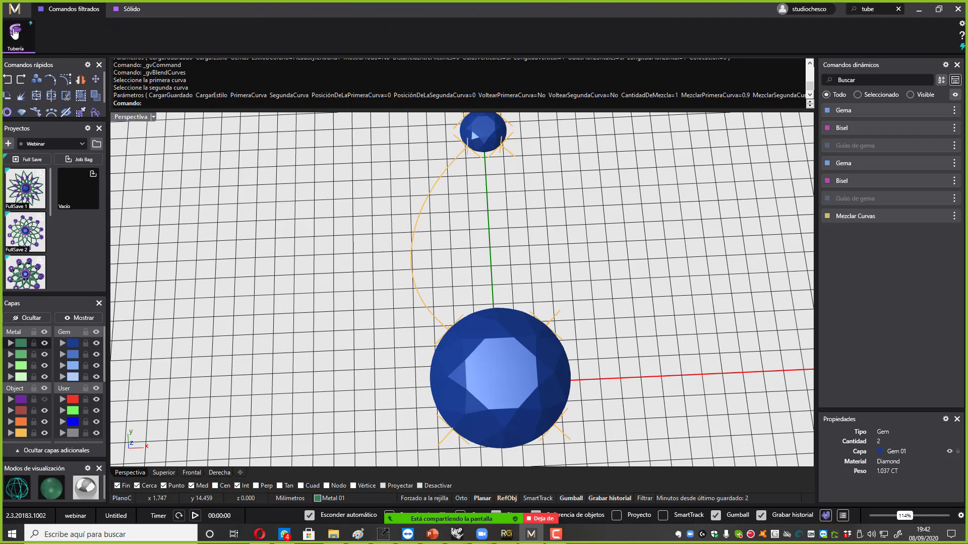
left_click(426, 203)
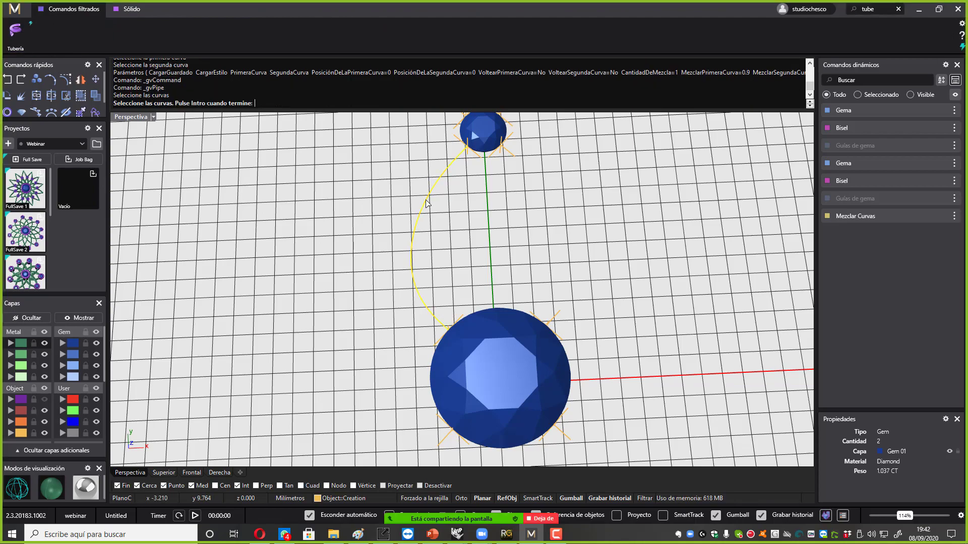
right_click_drag(428, 204, 449, 260)
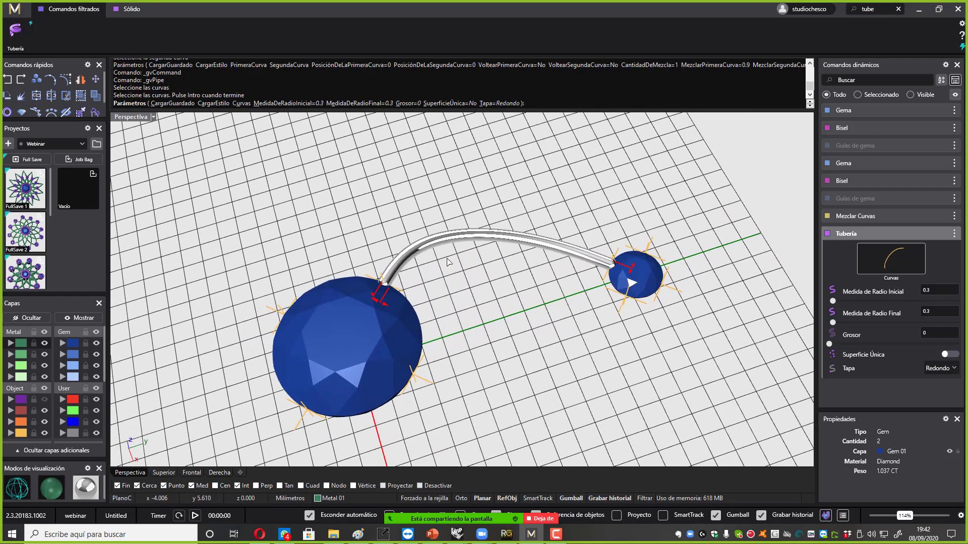
Finish the pipe with flat (Plano) end caps and show the first Object layer holding the bezels.
left_click(944, 371)
left_click(934, 394)
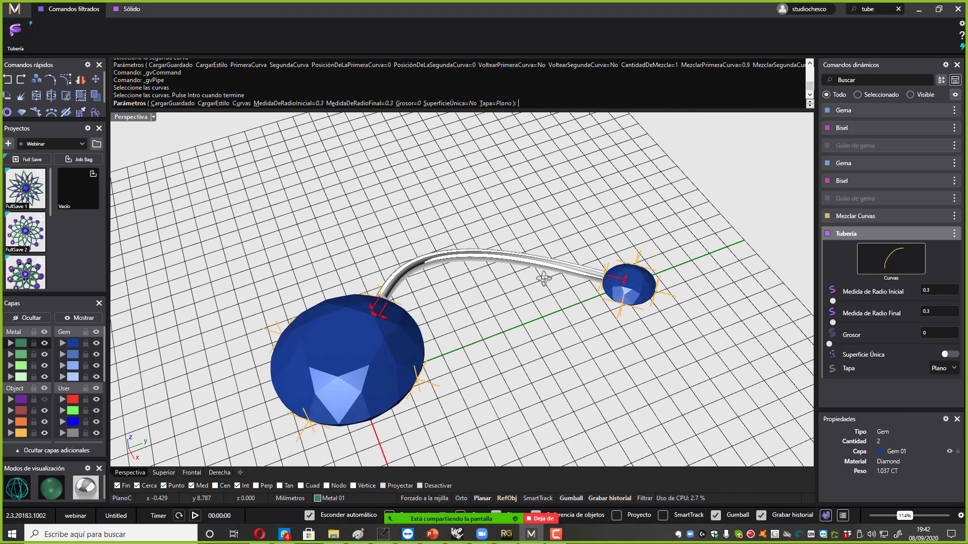
left_click(45, 400)
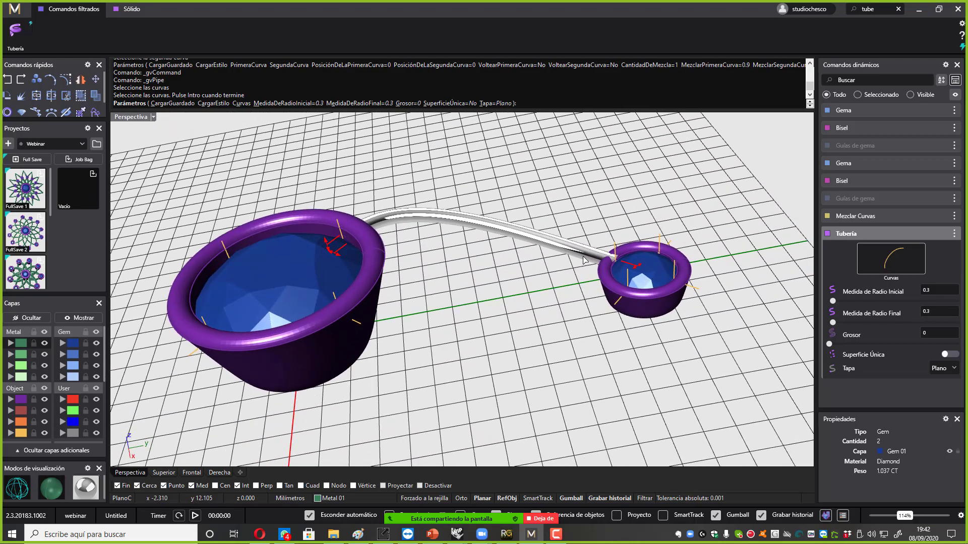
key("Return")
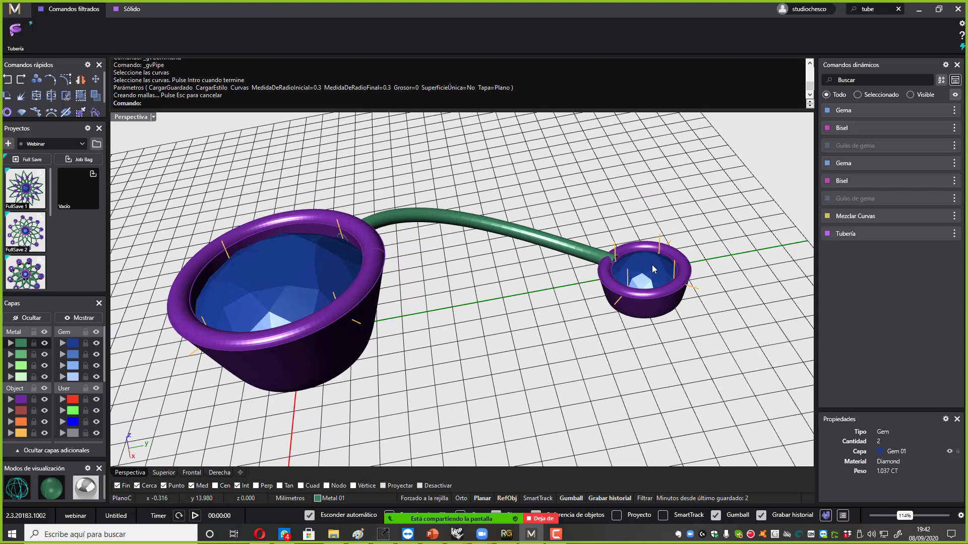
Edit the small diamond's gem guides (Guías de gema) and lower their placement (Colocación) to -0.3.
right_click_drag(652, 268, 617, 298)
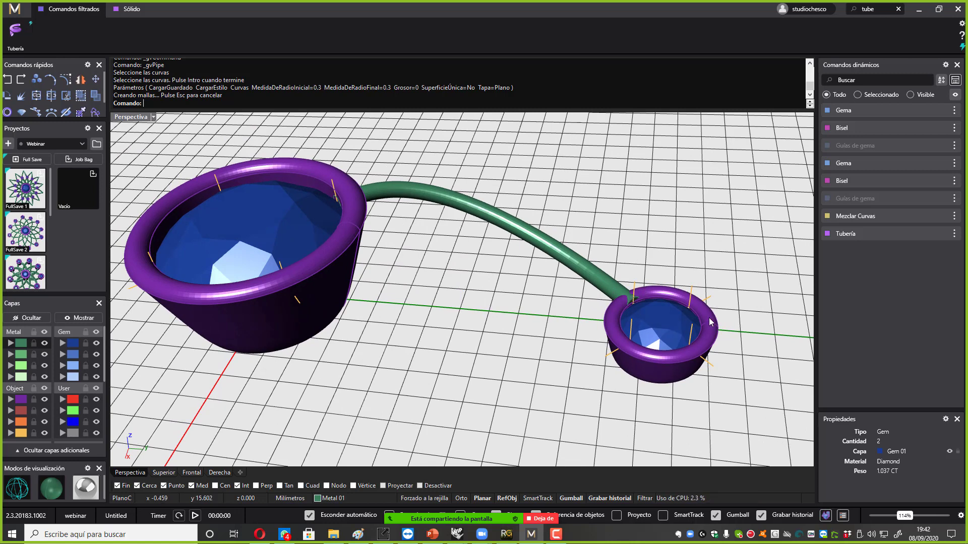
left_click(637, 282)
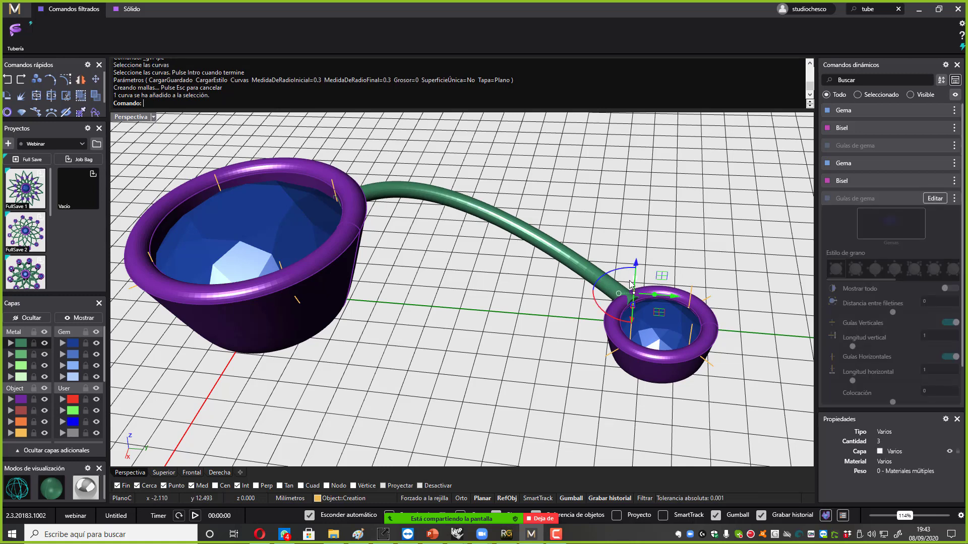
left_click(935, 199)
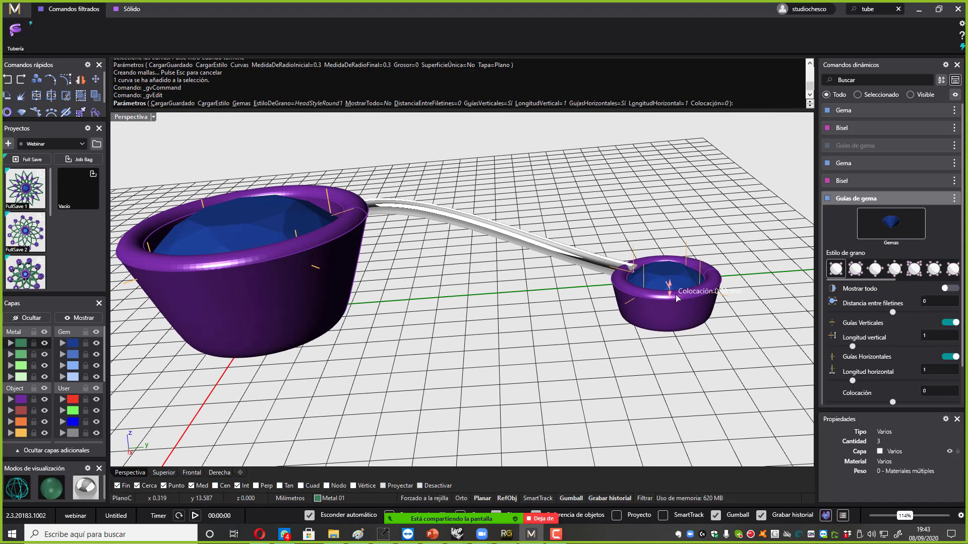
left_click_drag(670, 286, 672, 300)
right_click_drag(671, 301, 564, 301)
right_click(563, 298)
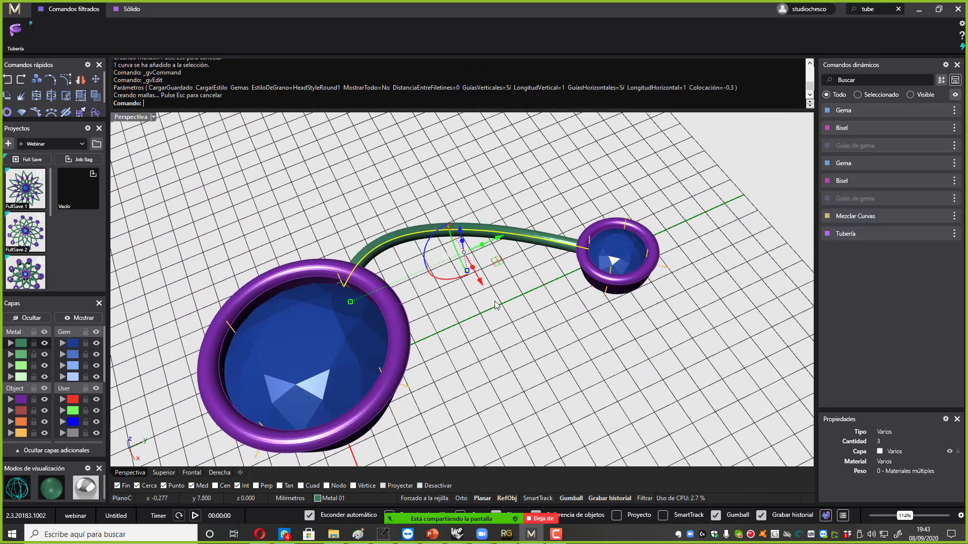
right_click_drag(495, 302, 594, 319)
left_click(594, 319)
left_click(399, 285)
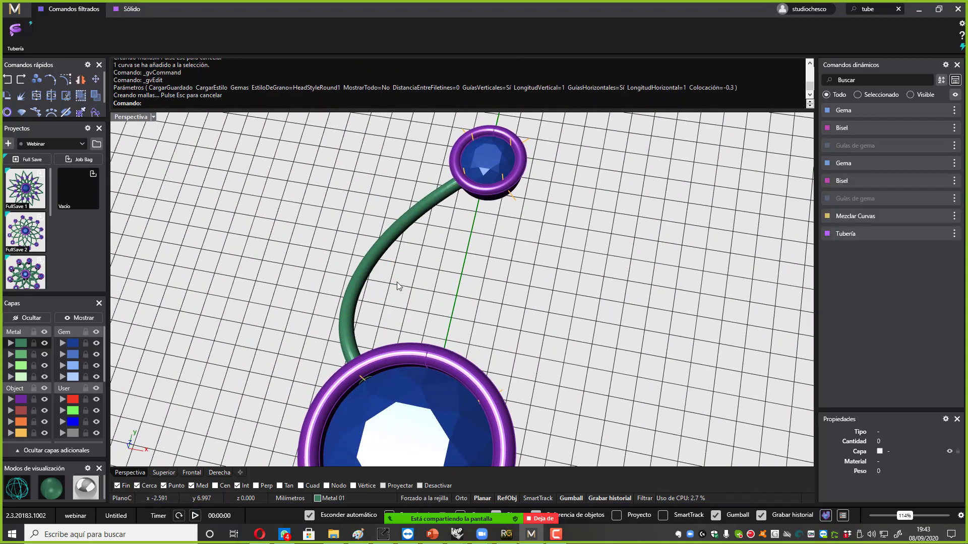
Mirror (Reflejar) the pipe across the Y axis to close the petal between the two bezels.
left_click(389, 251)
right_click_drag(389, 251, 494, 254)
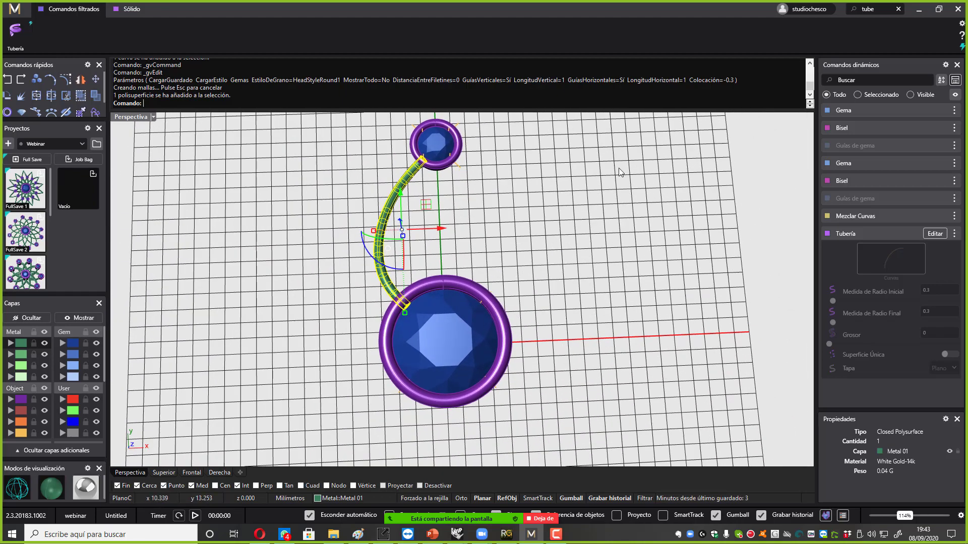
type("refl")
left_click(12, 30)
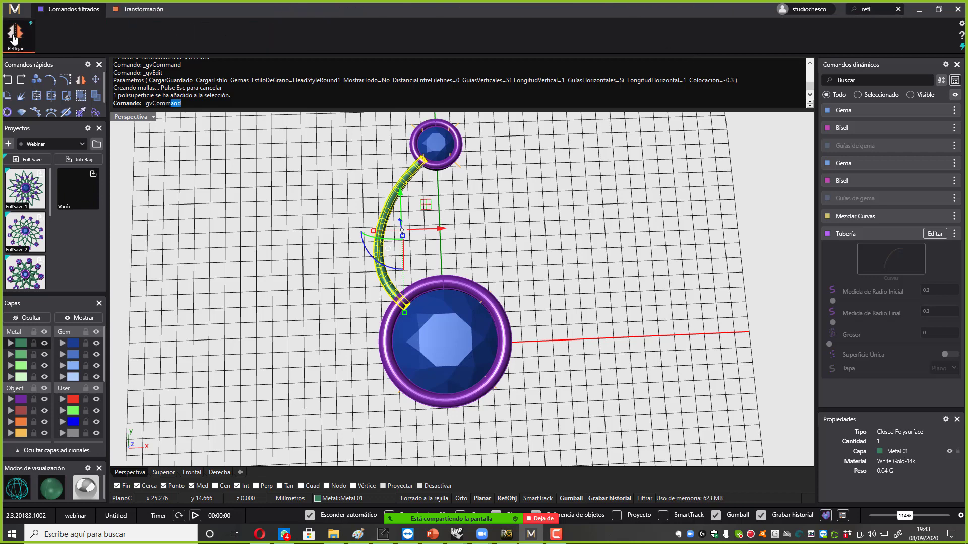
key("Return")
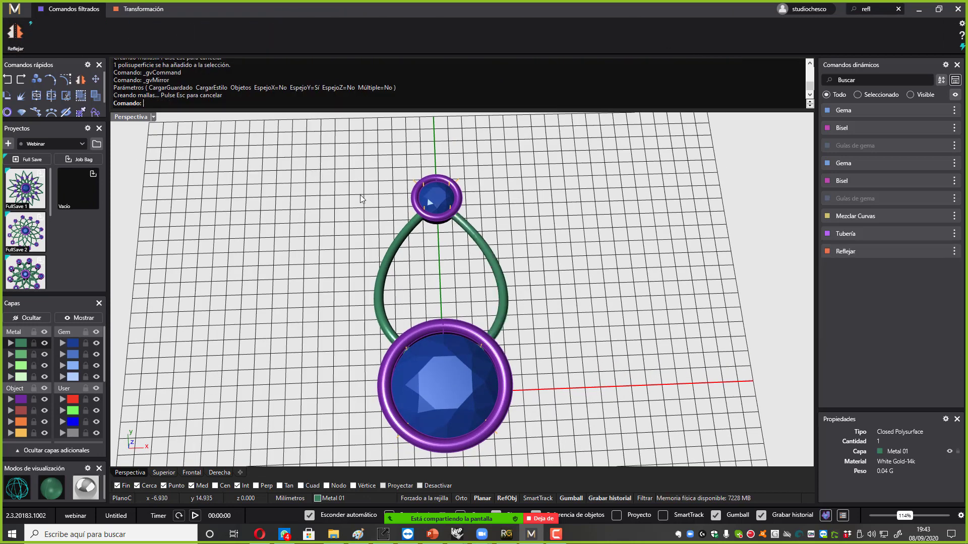
Edit the blend curve (Mezclar Curvas) that drives the mirrored pipes and set its first-curve blend to 0.8.
right_click_drag(461, 268, 496, 252)
left_click(496, 252)
left_click(386, 251)
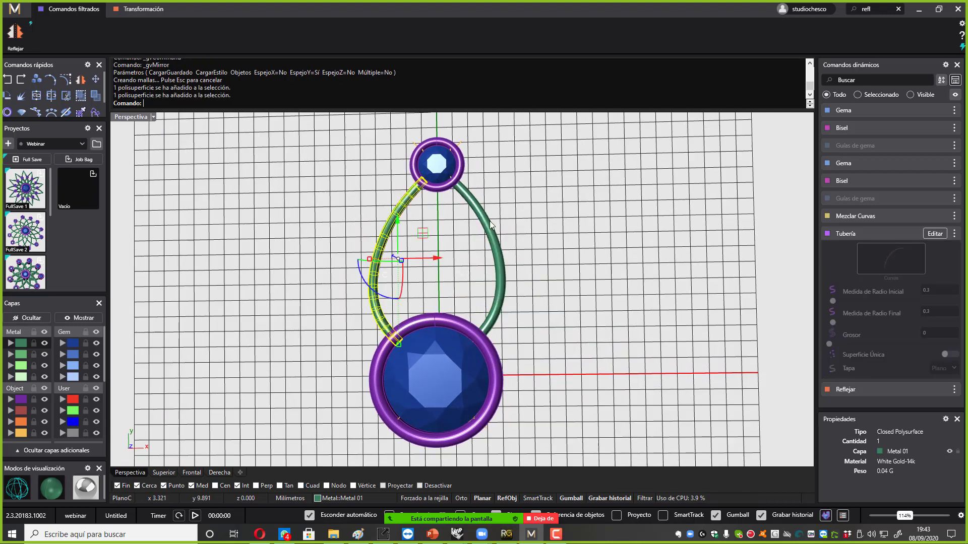
left_click(436, 235)
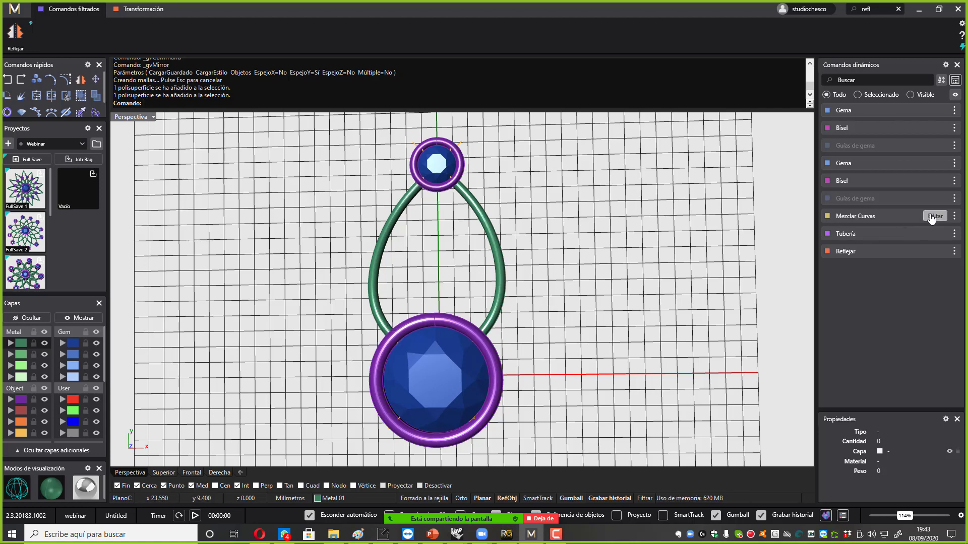
left_click(935, 216)
right_click_drag(452, 276, 437, 311)
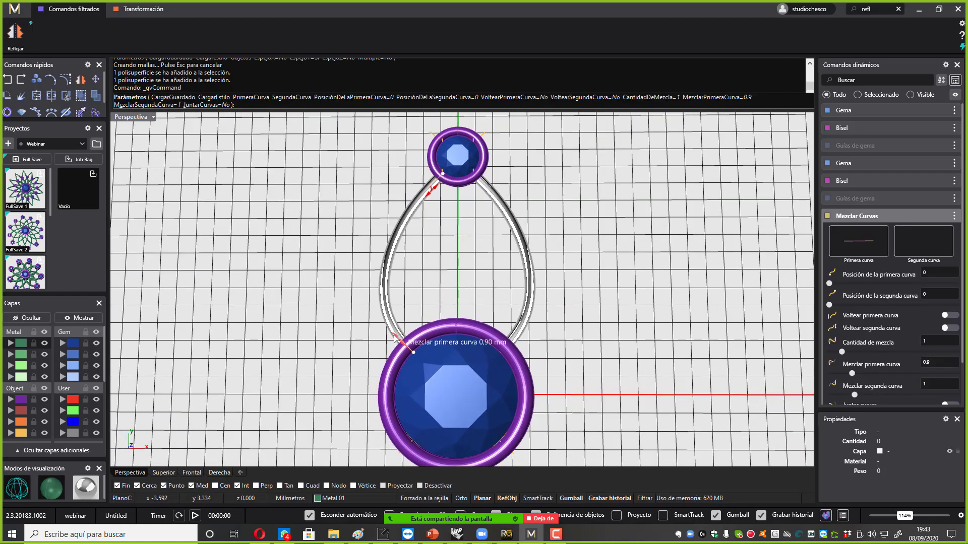
mouse_move(396, 338)
left_mouse_down()
mouse_move(396, 324)
mouse_move(397, 334)
left_mouse_up()
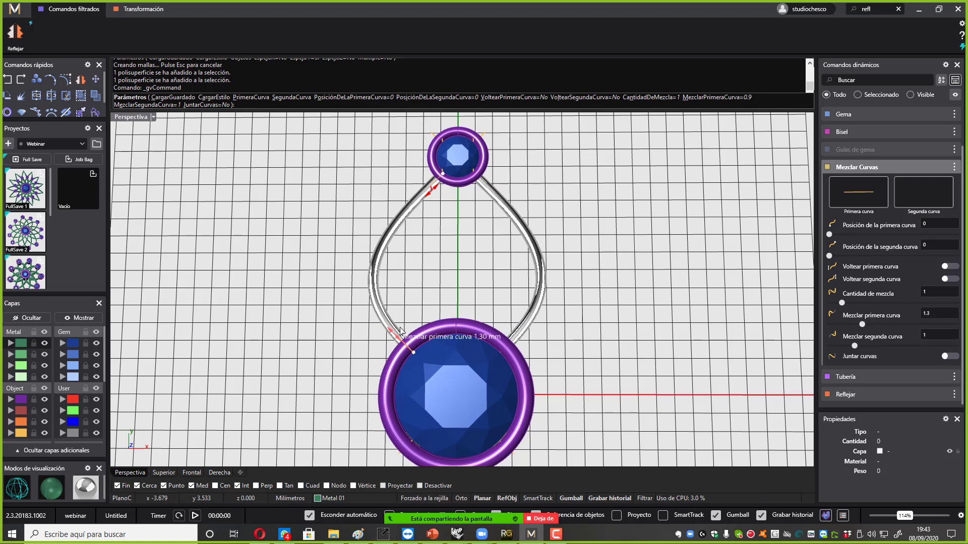
mouse_move(394, 335)
left_click_drag(394, 335, 398, 338)
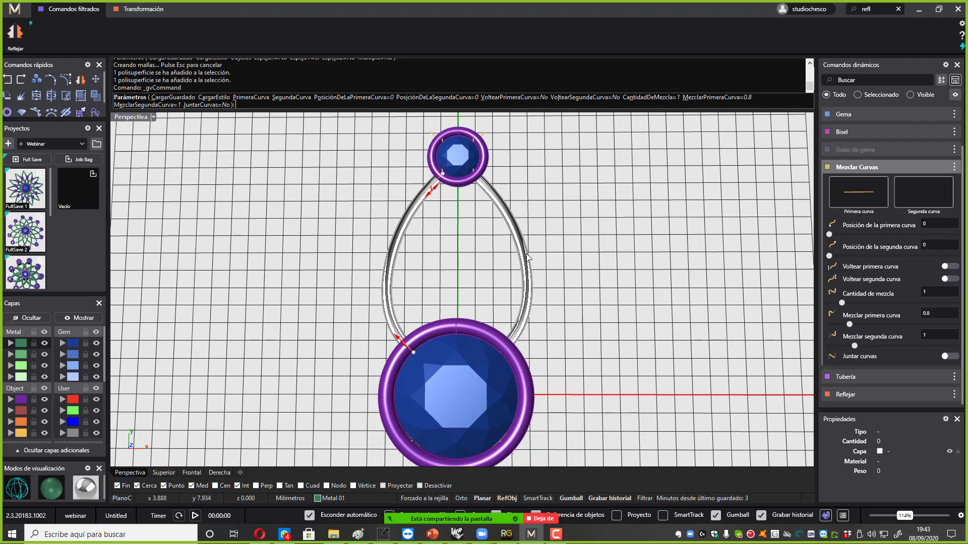
key("Return")
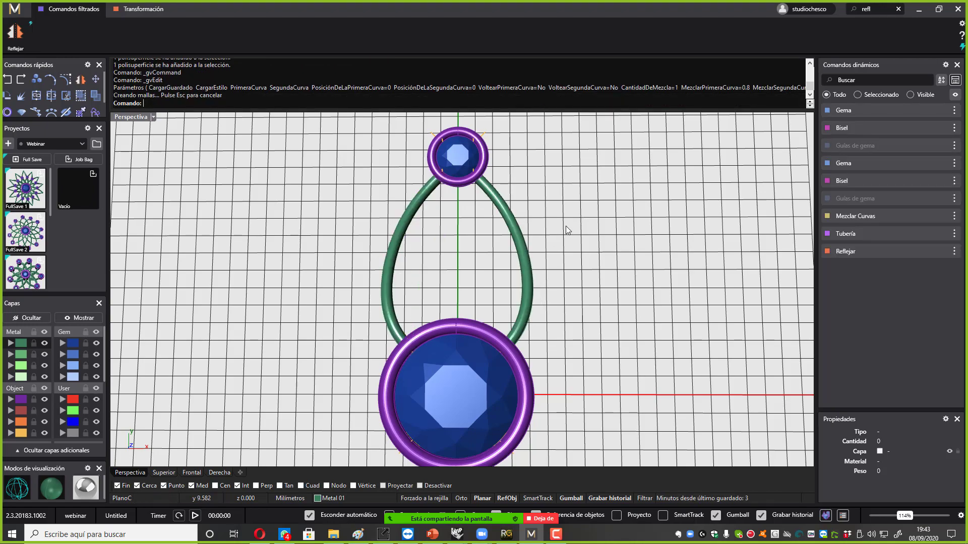
Start a polar array (Matrix polar) of the small gem, its bezel and both pipes around the central diamond.
scroll(521, 225, "down", 3)
right_click_drag(521, 225, 530, 220)
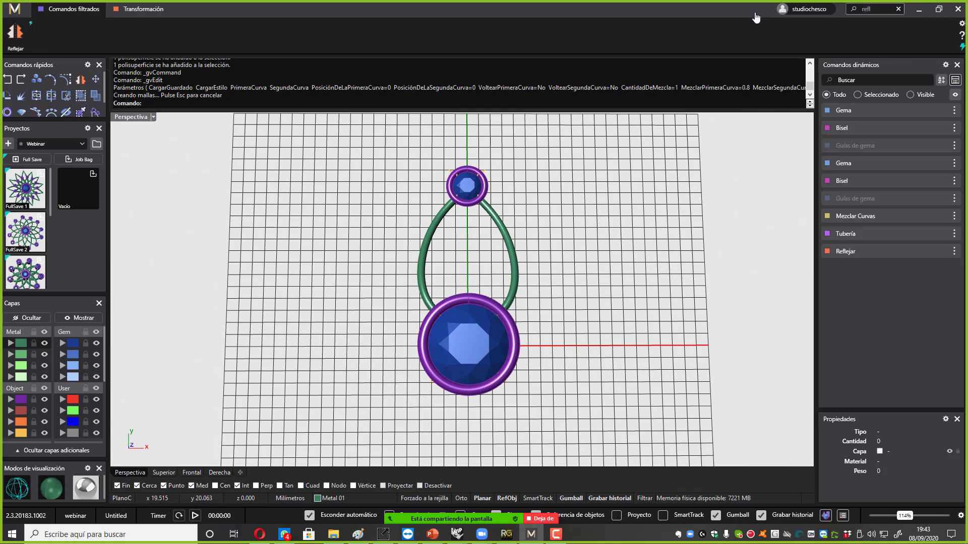
key("BackSpace")
key("BackSpace")
key("BackSpace")
key("BackSpace")
type("matr")
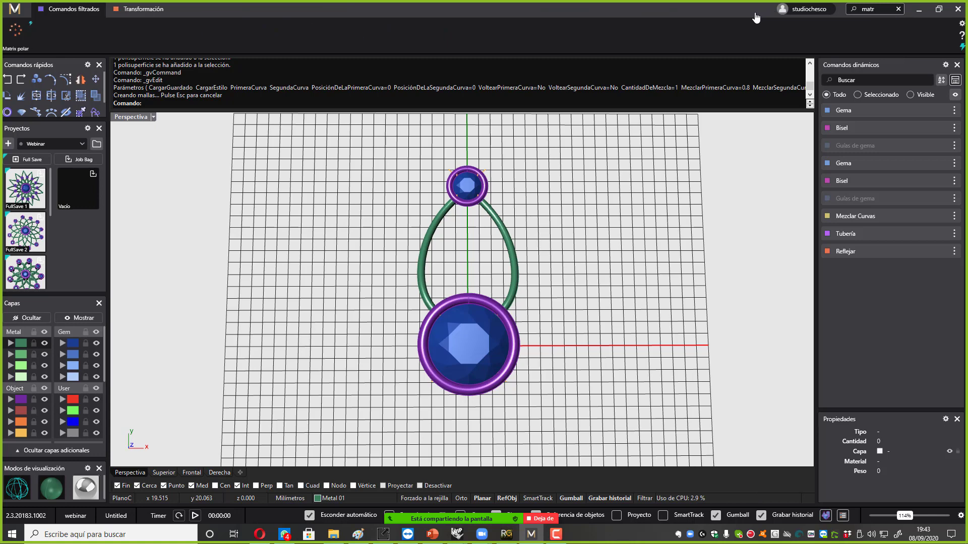
left_click(16, 30)
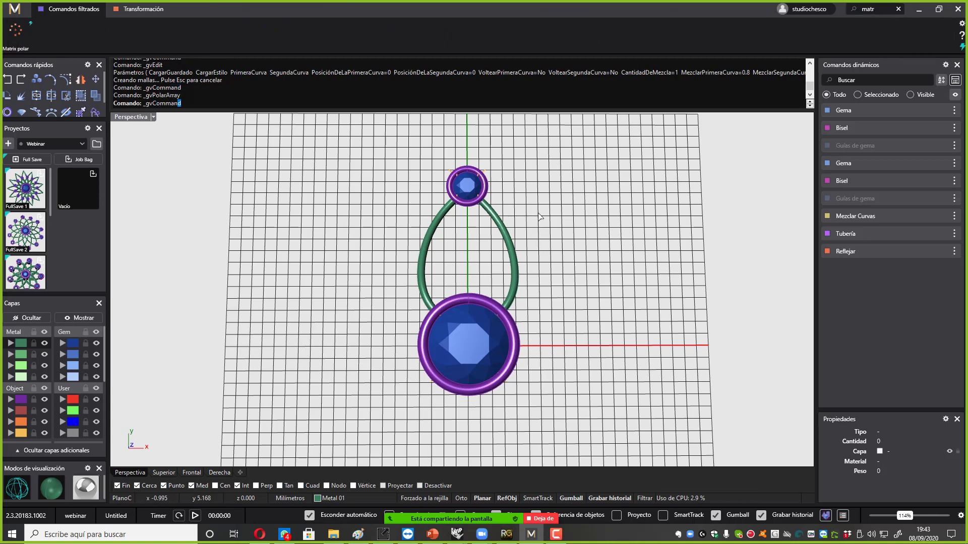
left_click_drag(542, 154, 360, 246)
key("Return")
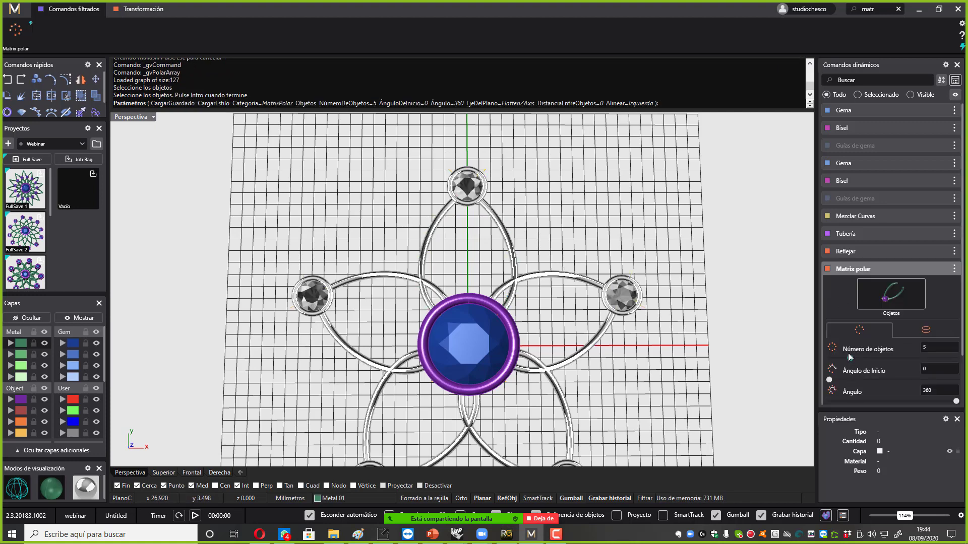
Set the polar array's number of objects to 14 over 360 degrees and finish it.
left_click_drag(855, 360, 889, 370)
right_click_drag(595, 312, 593, 348)
key("Return")
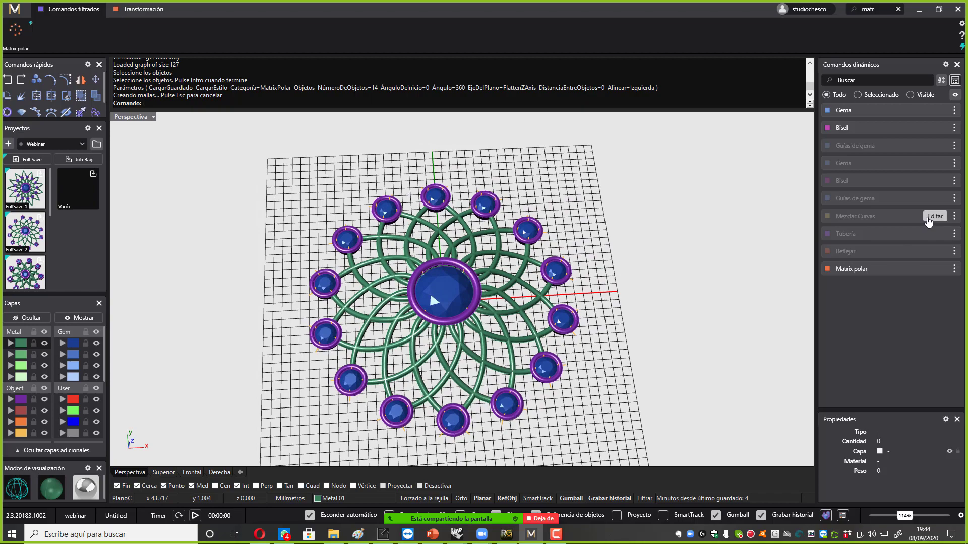
Edit the arrayed petals' blend curve, setting the first-curve blend to 0.5 and the second-curve blend to 1.7.
left_click(934, 216)
scroll(451, 202, "up", 4)
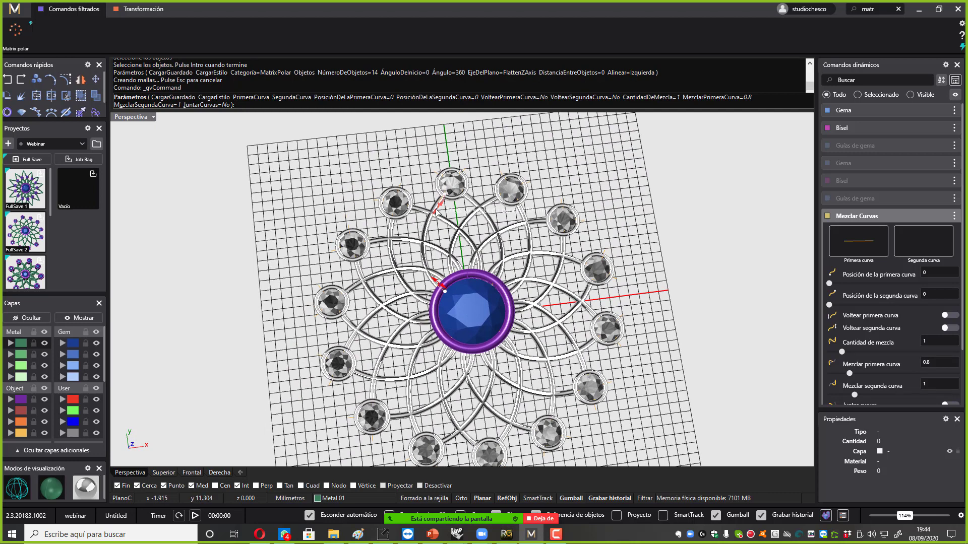
mouse_move(436, 211)
left_mouse_down()
mouse_move(430, 222)
mouse_move(440, 214)
left_mouse_up()
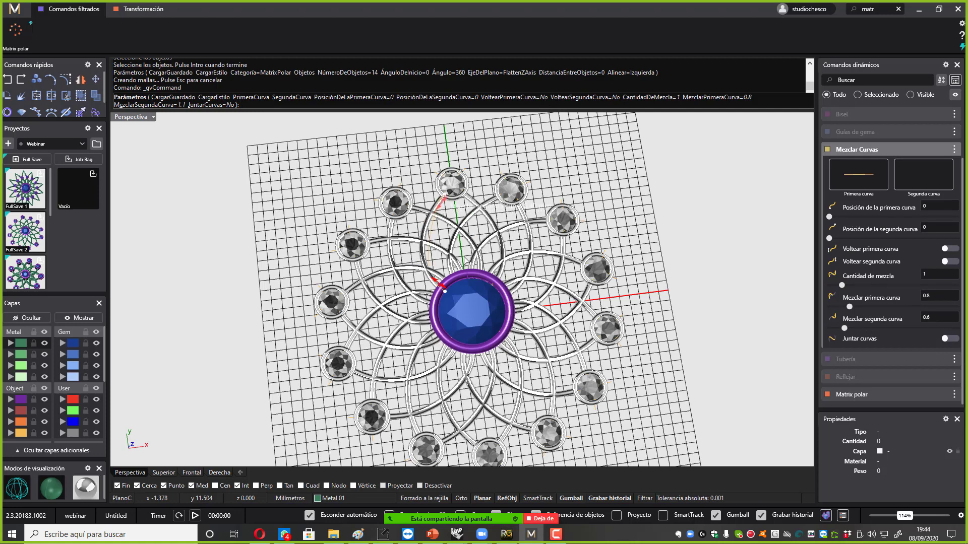
mouse_move(439, 284)
left_mouse_down()
mouse_move(430, 275)
mouse_move(437, 283)
left_mouse_up()
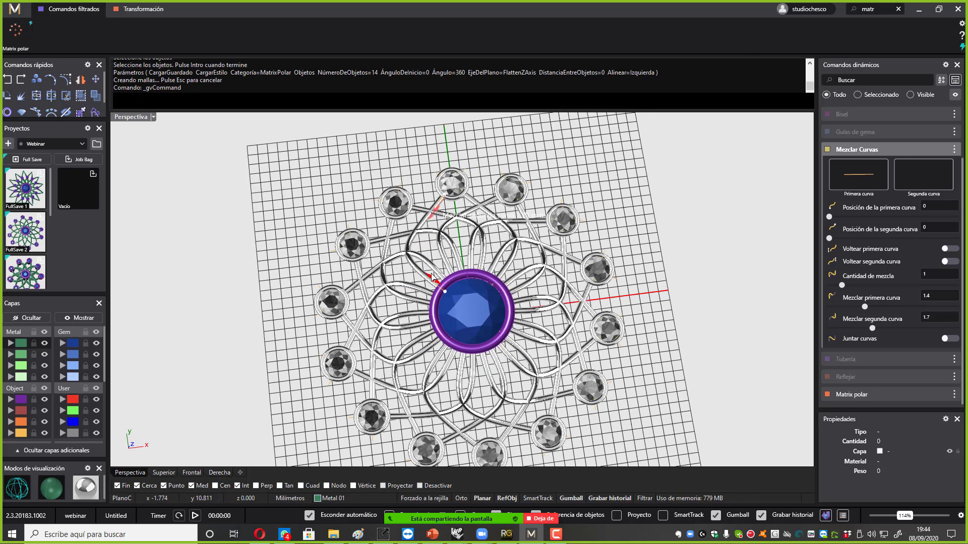
left_click_drag(434, 281, 441, 290)
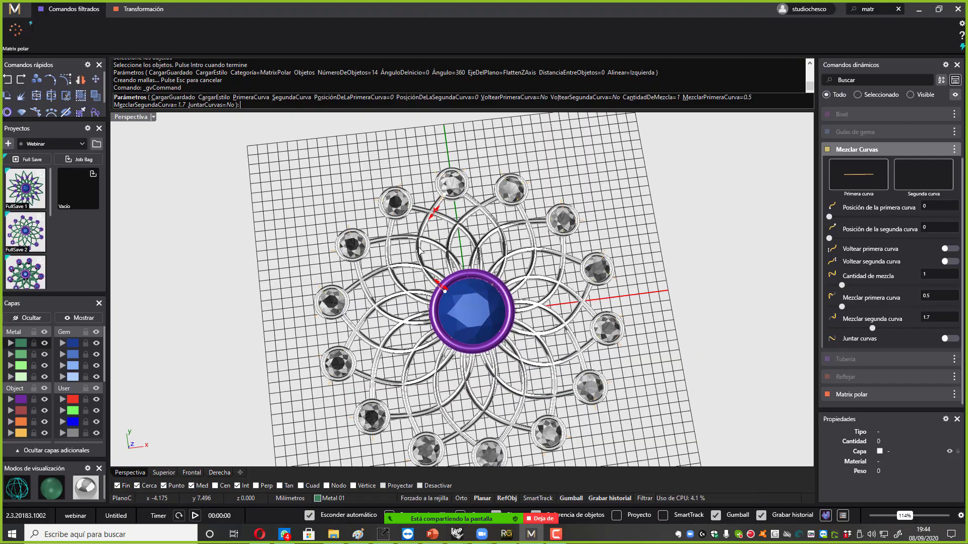
right_click_drag(469, 305, 541, 266)
key("Return")
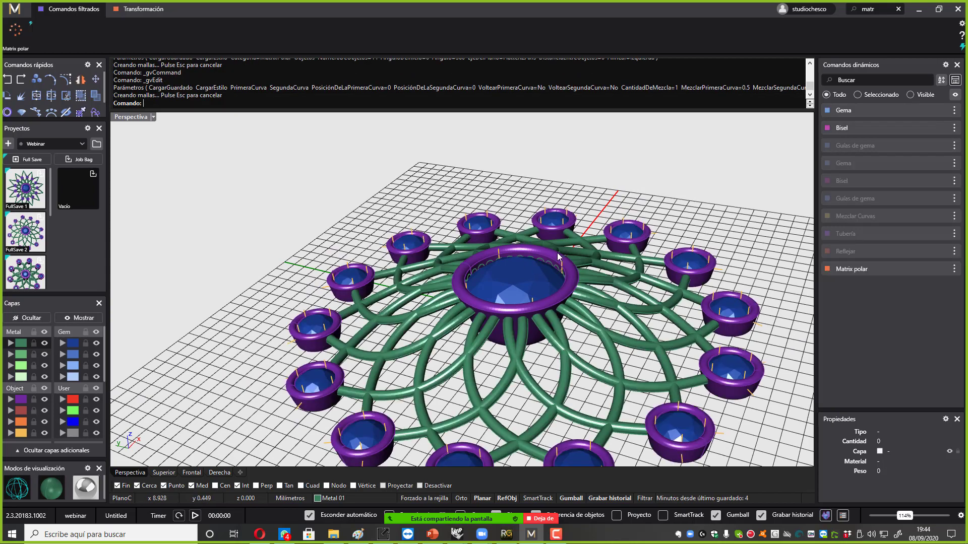
Edit the central diamond's gem guides and lower their placement (Colocación) to -1.3.
mouse_move(504, 250)
right_mouse_down()
mouse_move(526, 249)
mouse_move(516, 238)
right_mouse_up()
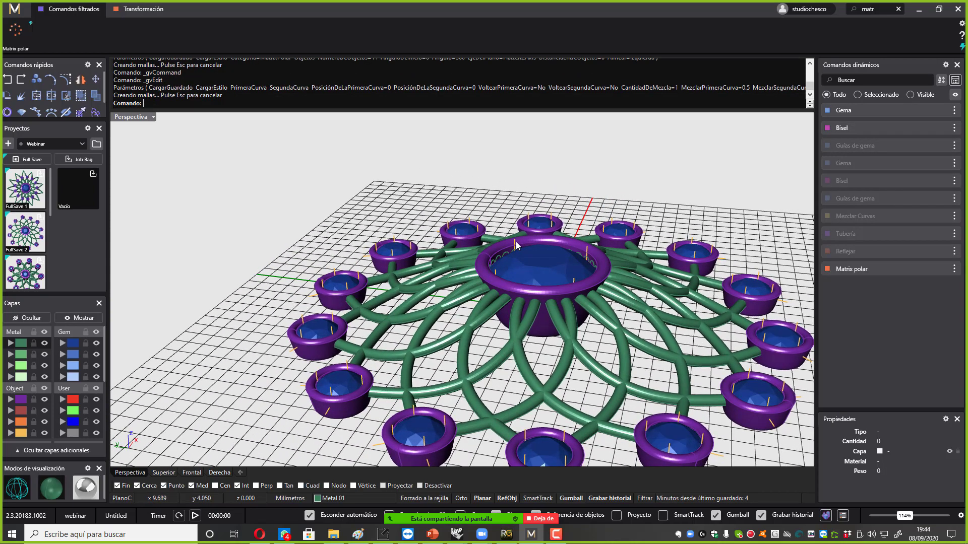
left_click(516, 241)
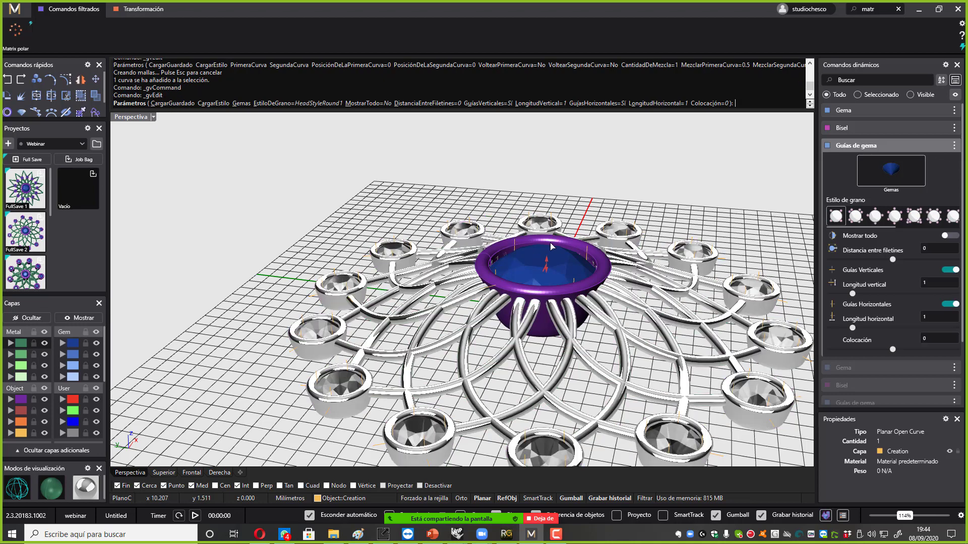
left_click_drag(547, 266, 550, 287)
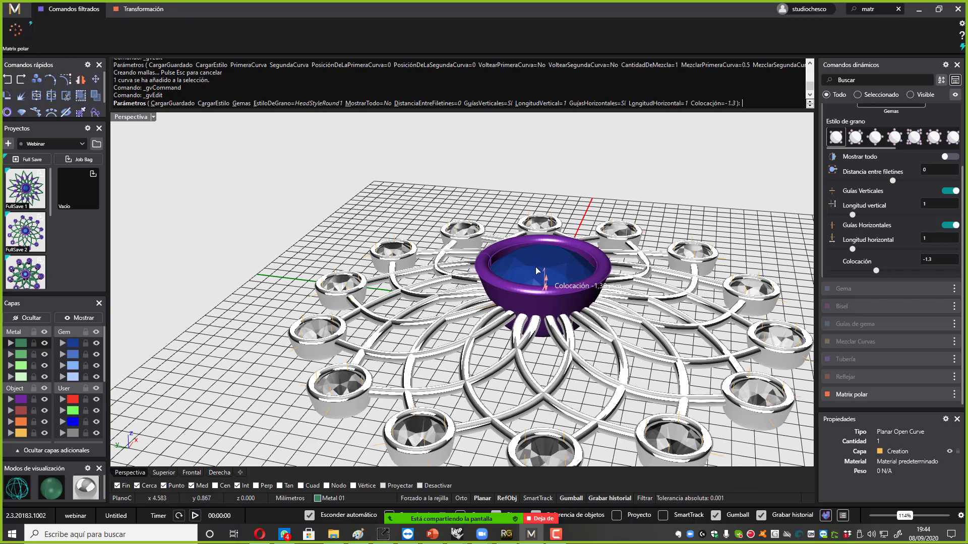
right_click_drag(537, 271, 460, 317)
key("Return")
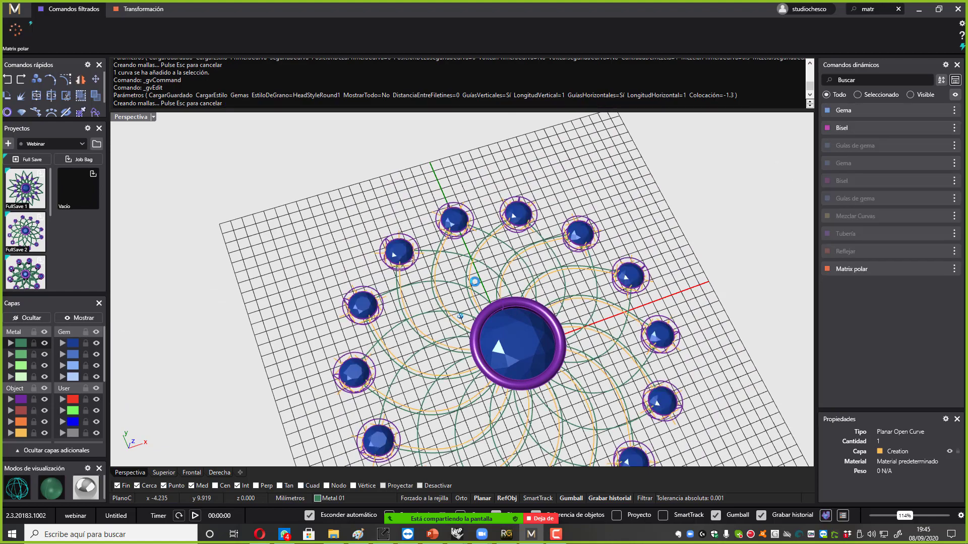
Edit the central gem and change its shape (Forma) to Oval.
left_click(519, 337)
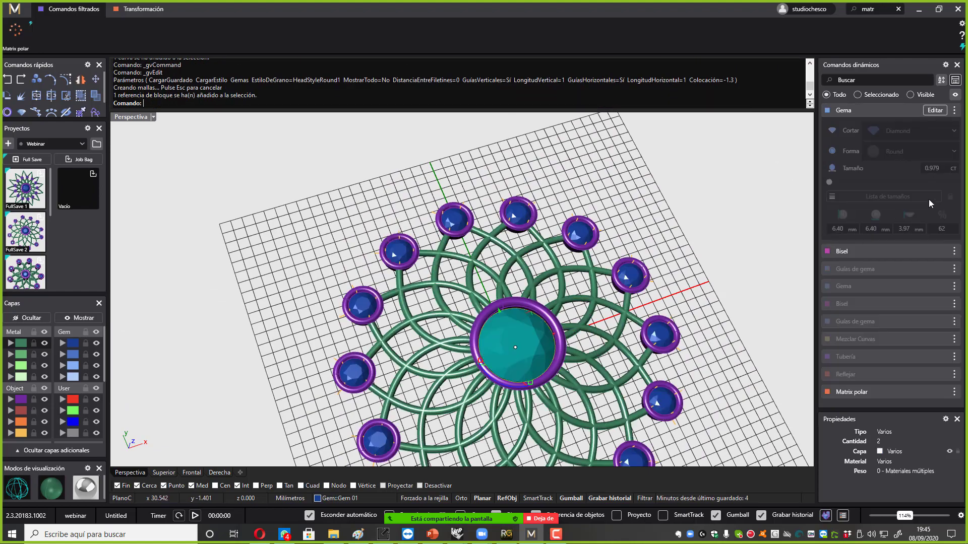
left_click(935, 110)
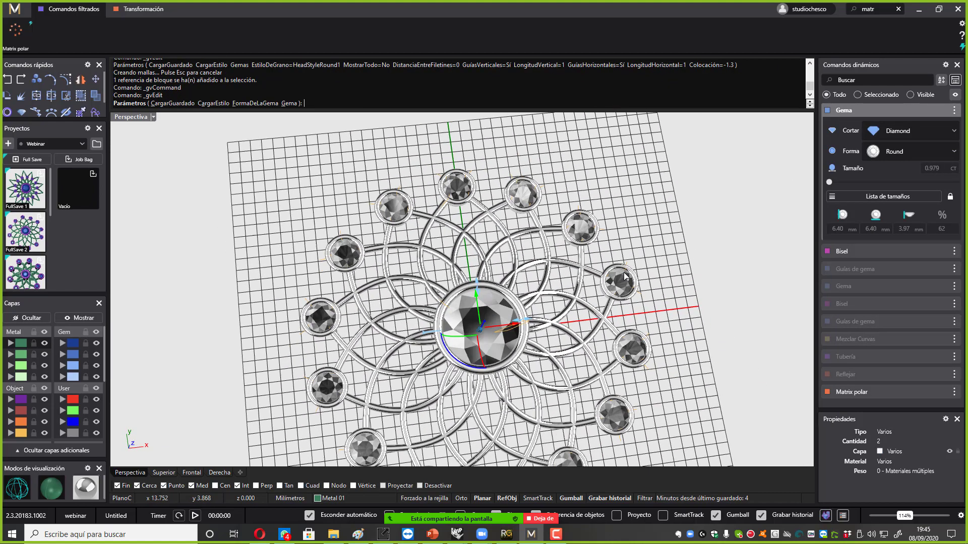
left_click(900, 152)
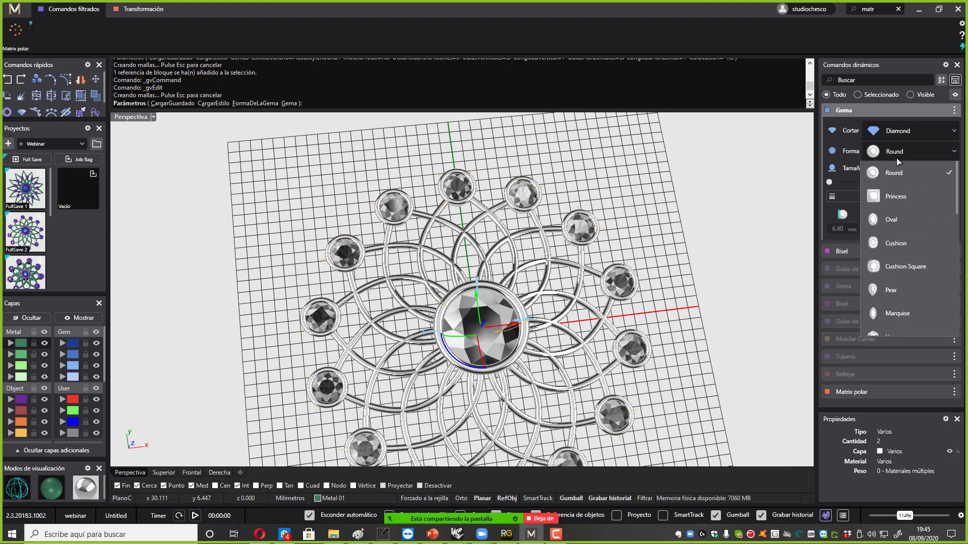
left_click(908, 224)
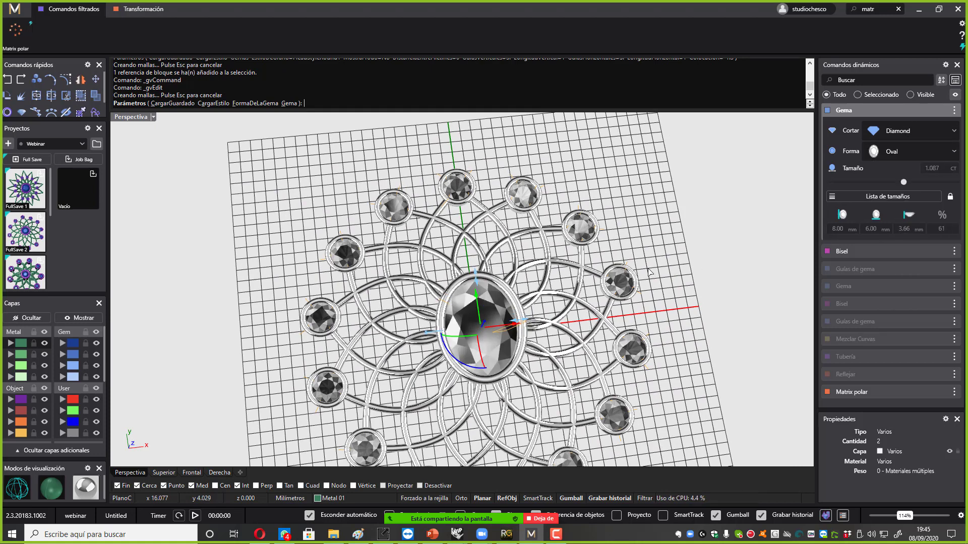
Resize the oval central gem to 6.50 by 4.50 mm and apply the edit.
right_click_drag(650, 275, 477, 297)
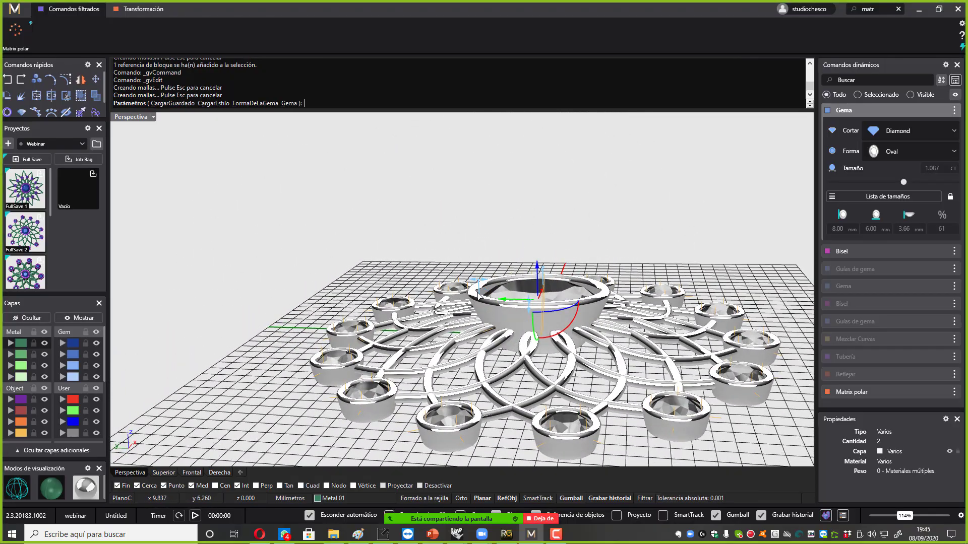
left_click_drag(483, 280, 490, 286)
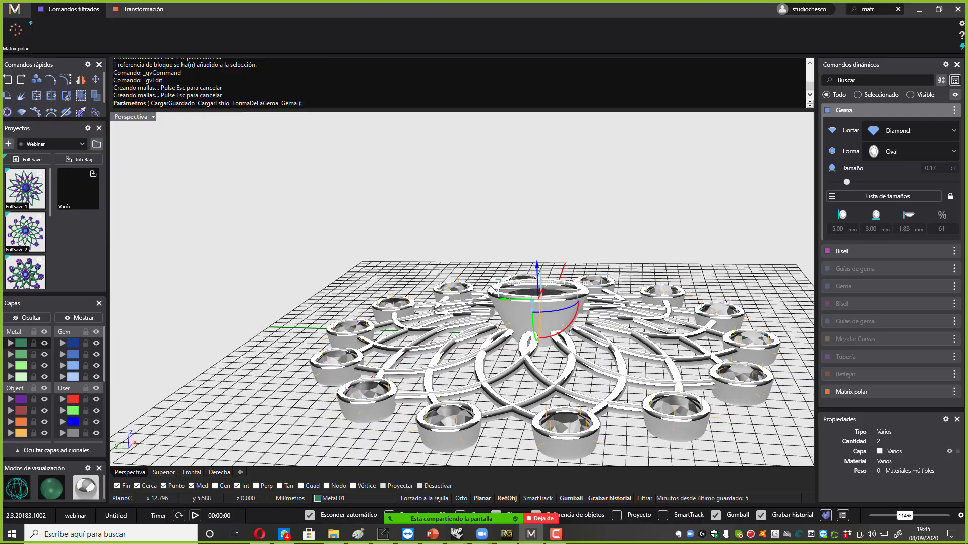
right_click_drag(505, 329, 545, 244)
right_click(545, 243)
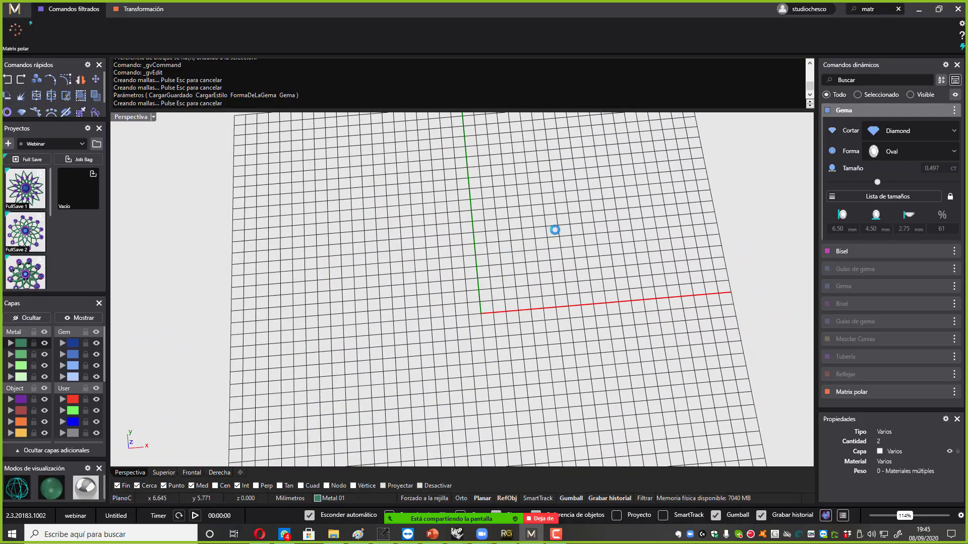
Edit the small petal gem and move it outward from the centre to enlarge the arrayed flower.
right_click_drag(639, 182, 607, 245)
key("ctrl+a")
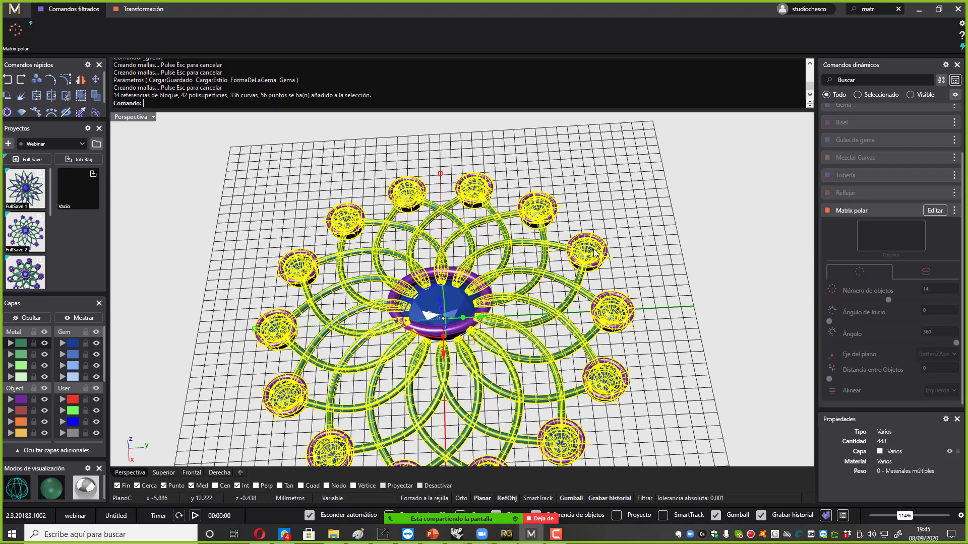
key("ctrl+a")
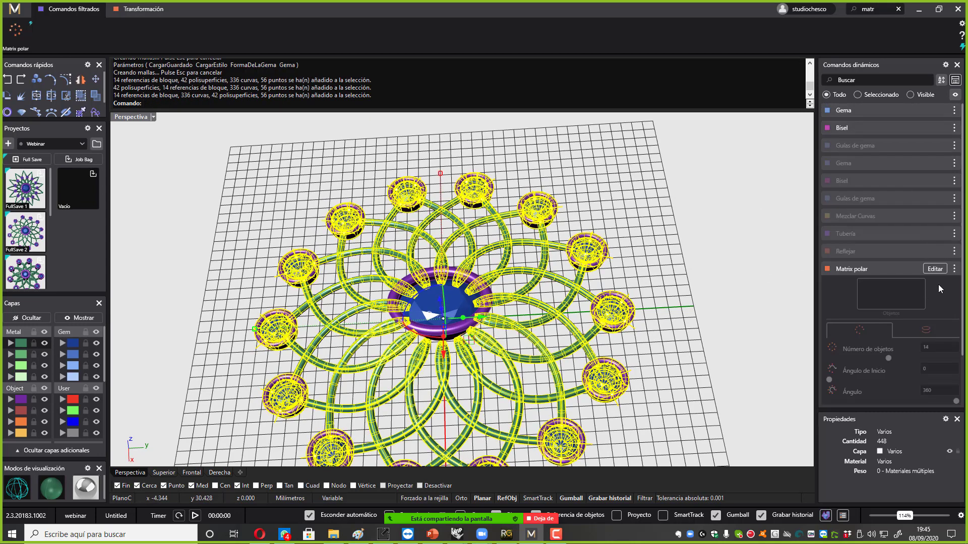
left_click(713, 272)
left_click(622, 305)
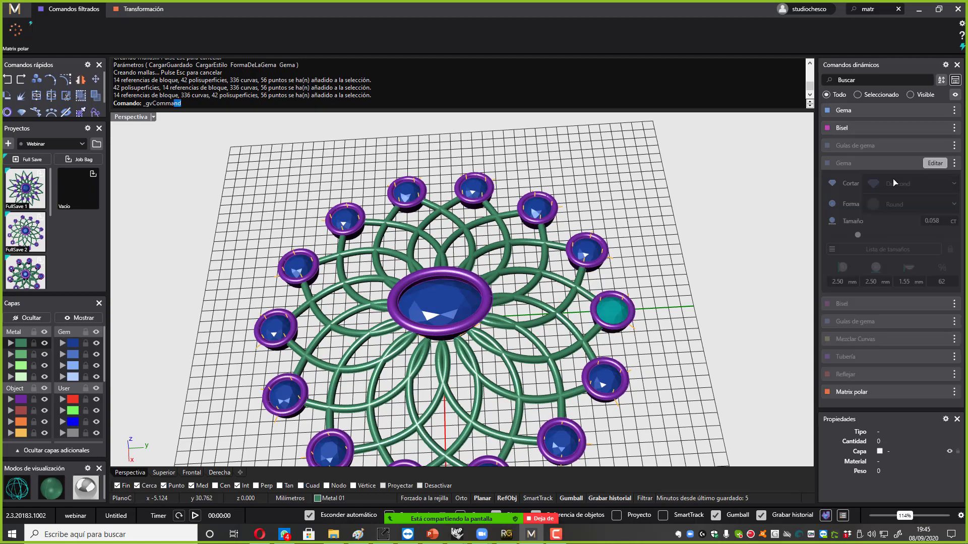
right_click_drag(636, 296, 637, 271)
left_click_drag(643, 319, 709, 318)
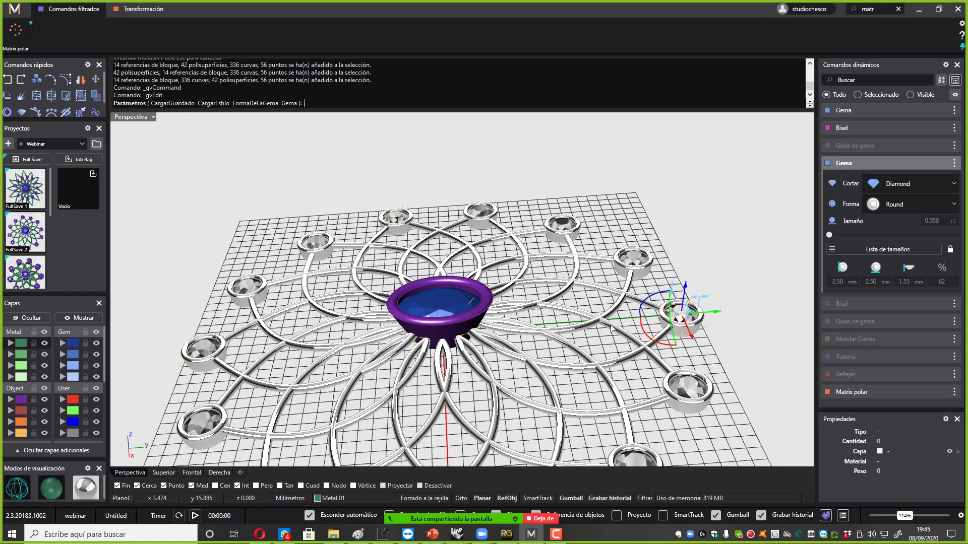
right_click_drag(612, 328, 544, 291)
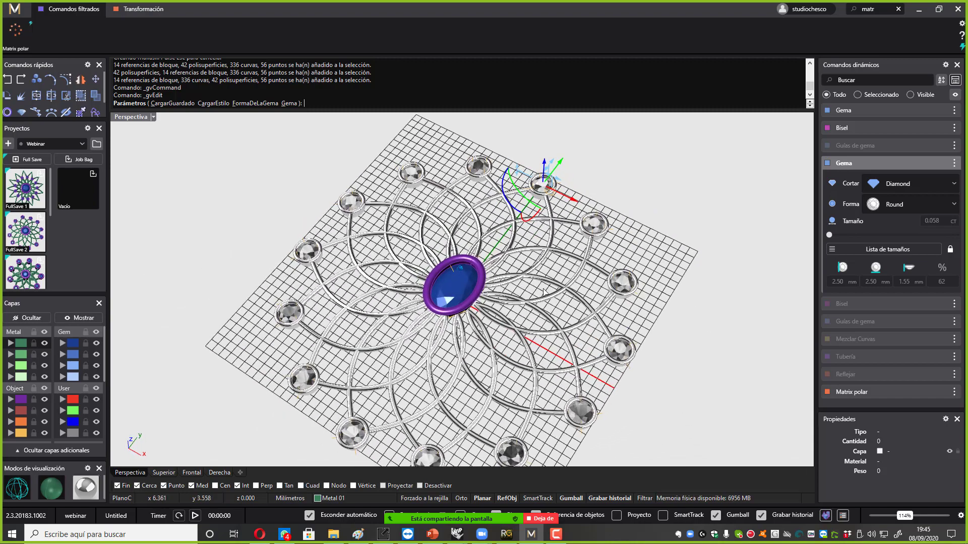
key("Return")
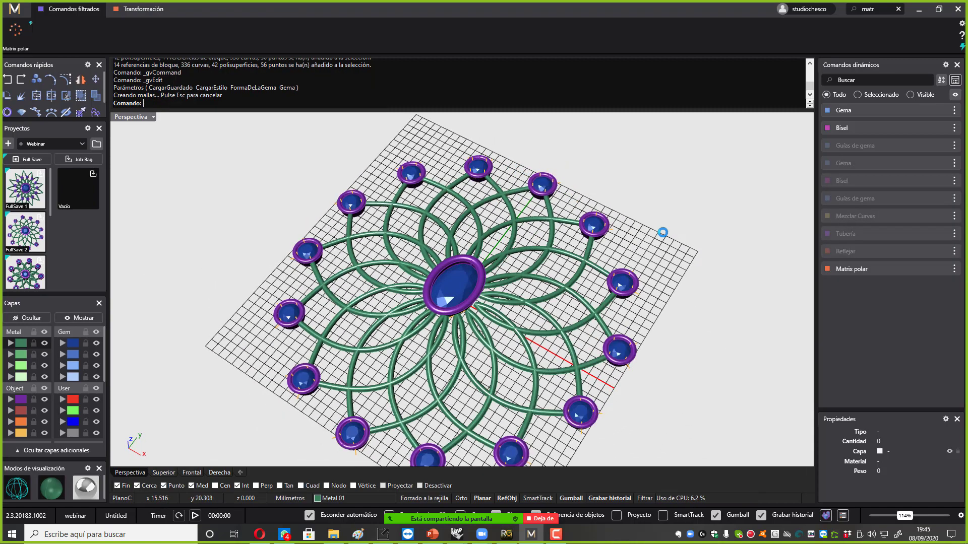
Undo the parameter edits, polar array, mirror and pipe, back to the blend curve between the two bezel-set gems.
key("ctrl+z")
key("ctrl+z")
key("ctrl+z")
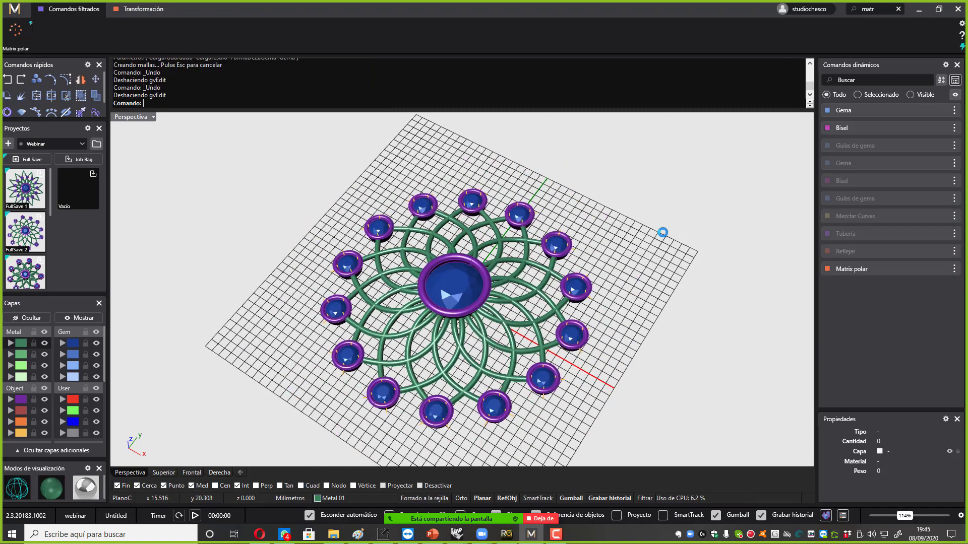
key("ctrl+z")
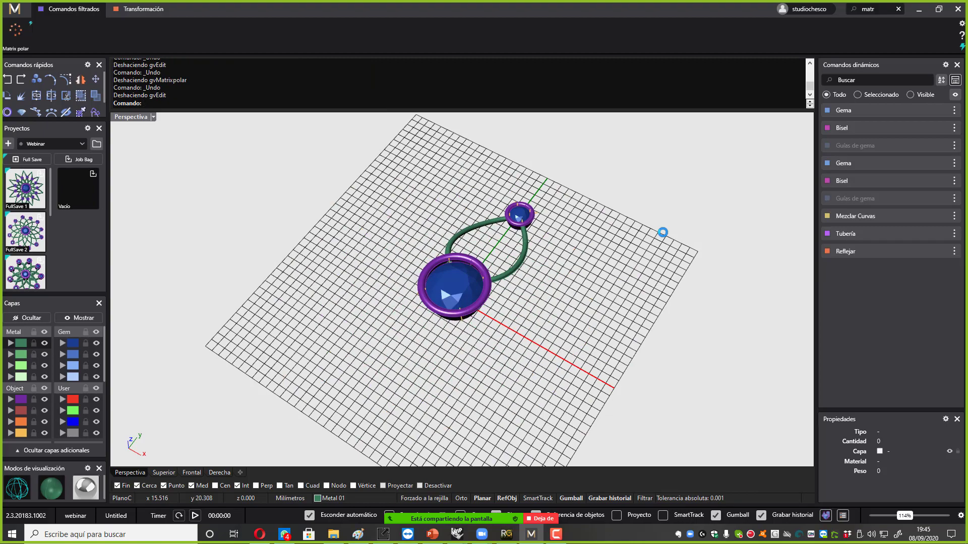
key("ctrl+z")
key("ctrl+z")
key("ctrl+z")
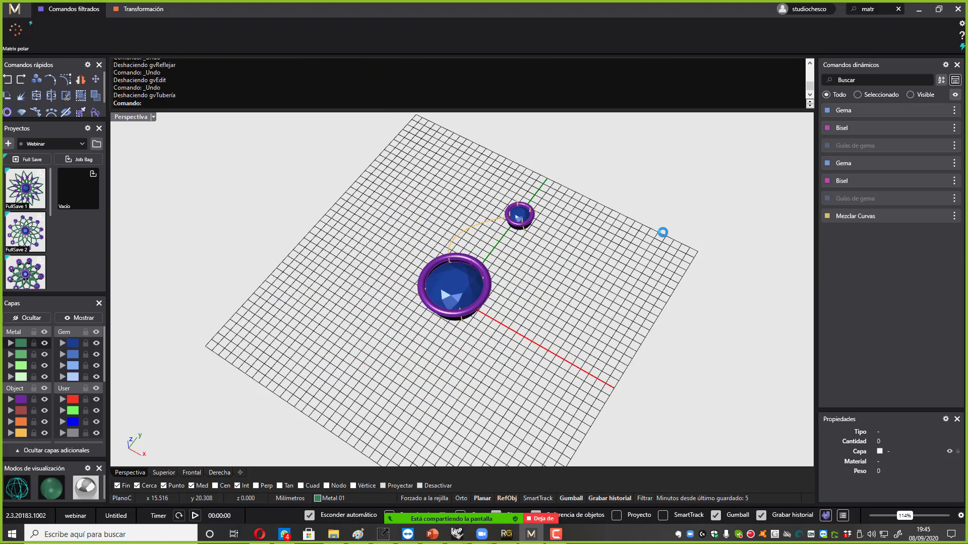
Run Object on Curve (Objeto en curva) along the blend curve joining the central and small gems.
right_click_drag(663, 233, 659, 210)
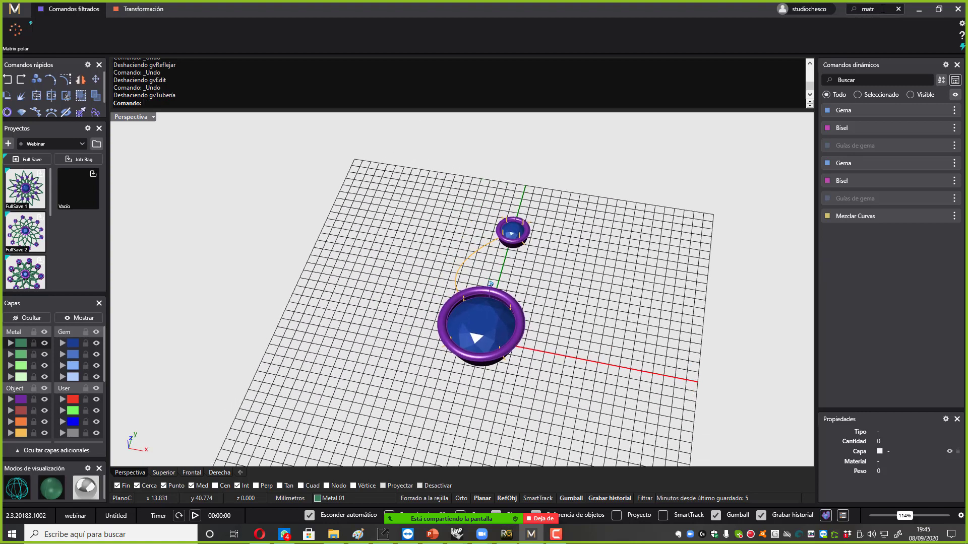
left_click(899, 9)
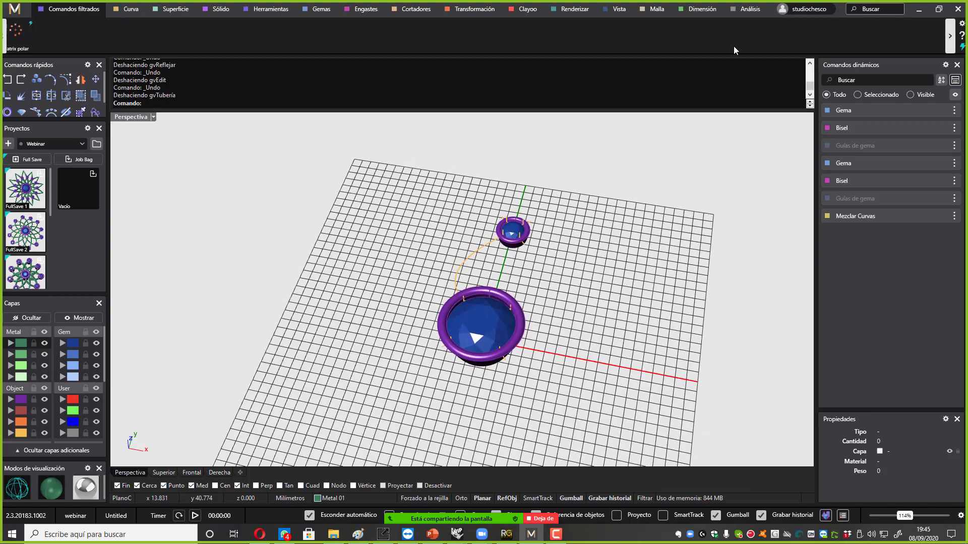
type("obje")
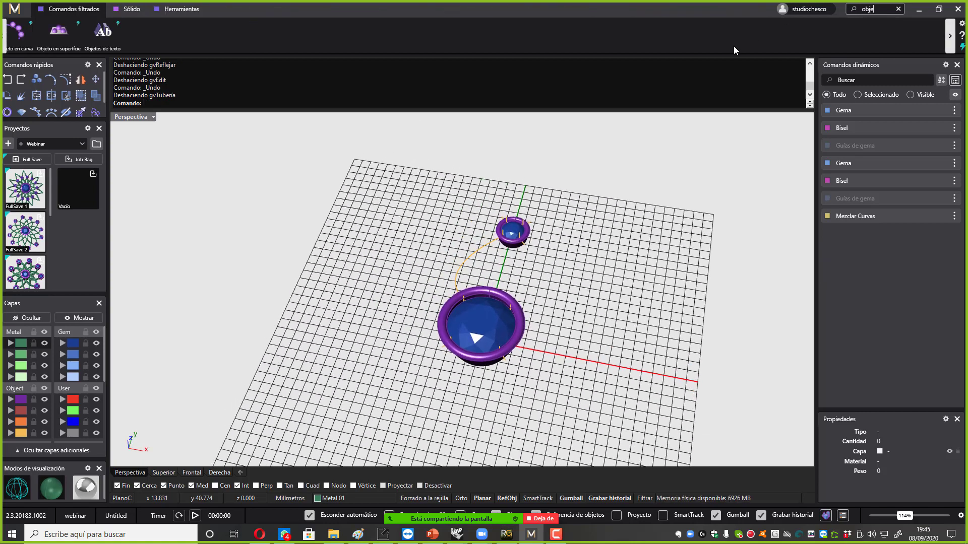
left_click(18, 32)
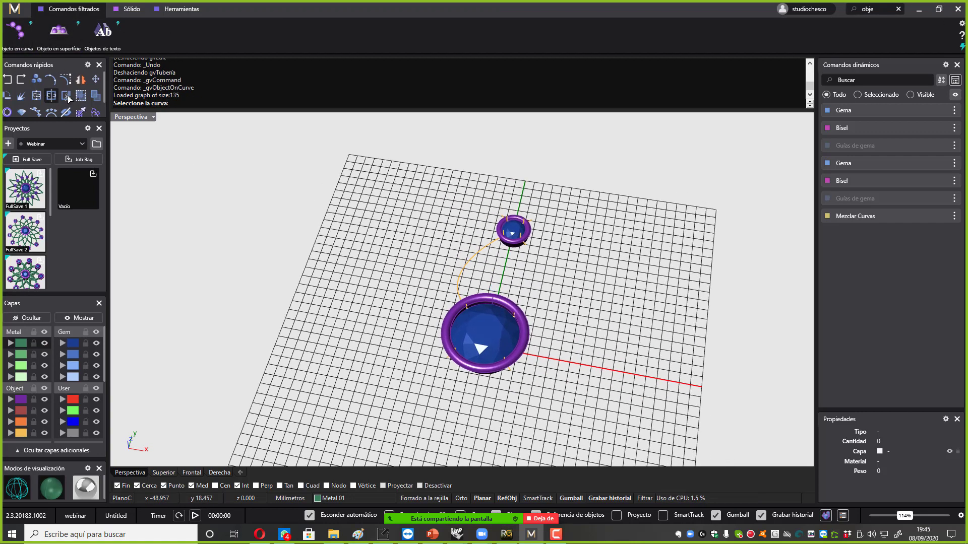
left_click(467, 274)
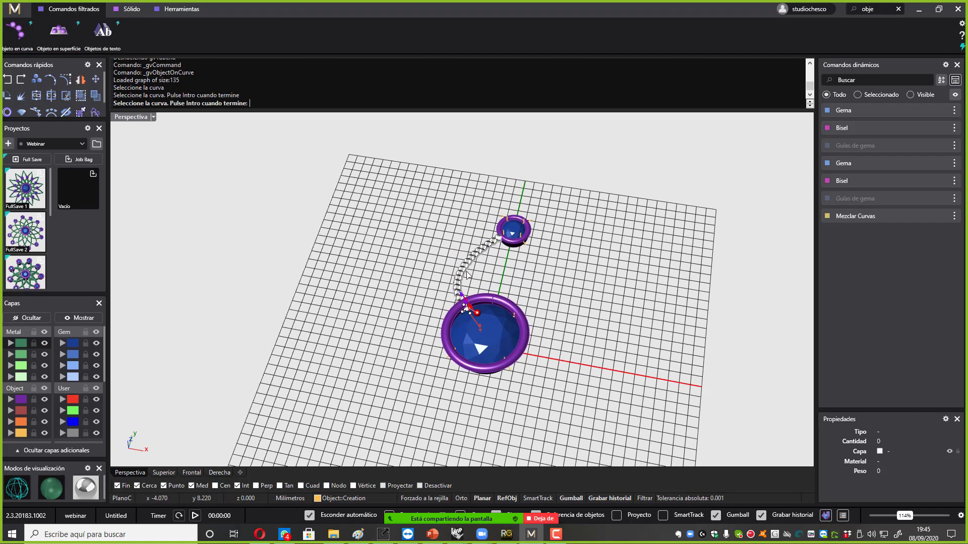
right_click(468, 276)
right_click_drag(625, 267, 454, 259)
scroll(434, 256, "up", 5)
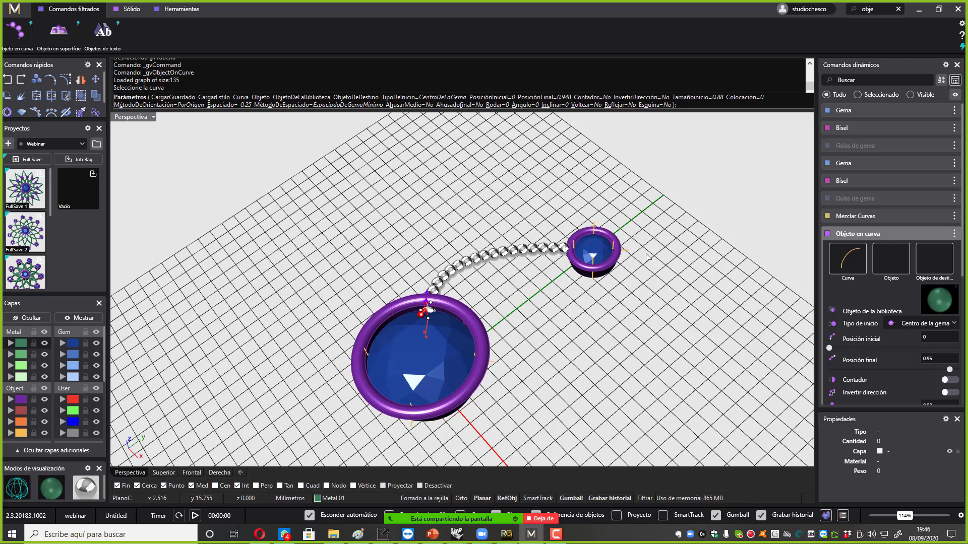
Set the library object distributed along the curve to the Setting Decco 8 scroll and inspect it up close.
left_click(933, 300)
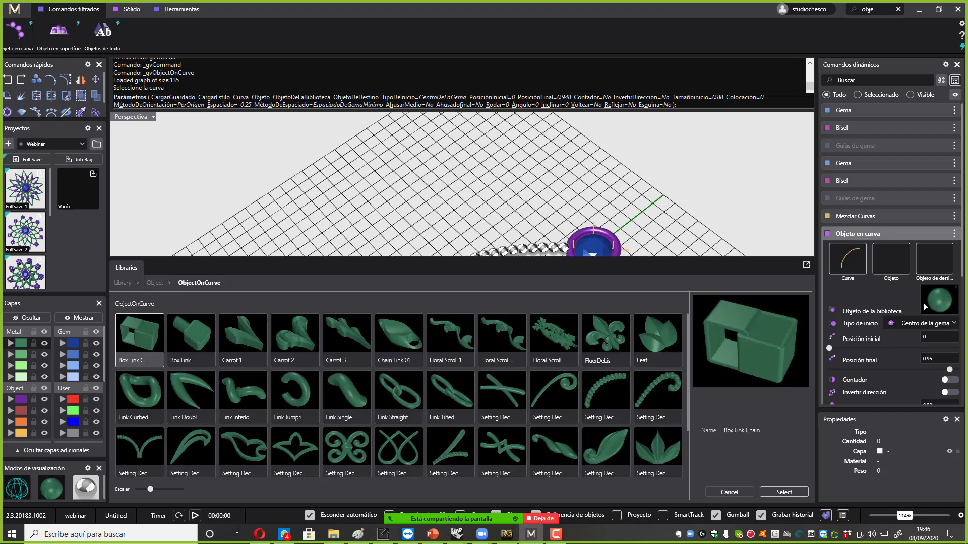
scroll(479, 386, "down", 1)
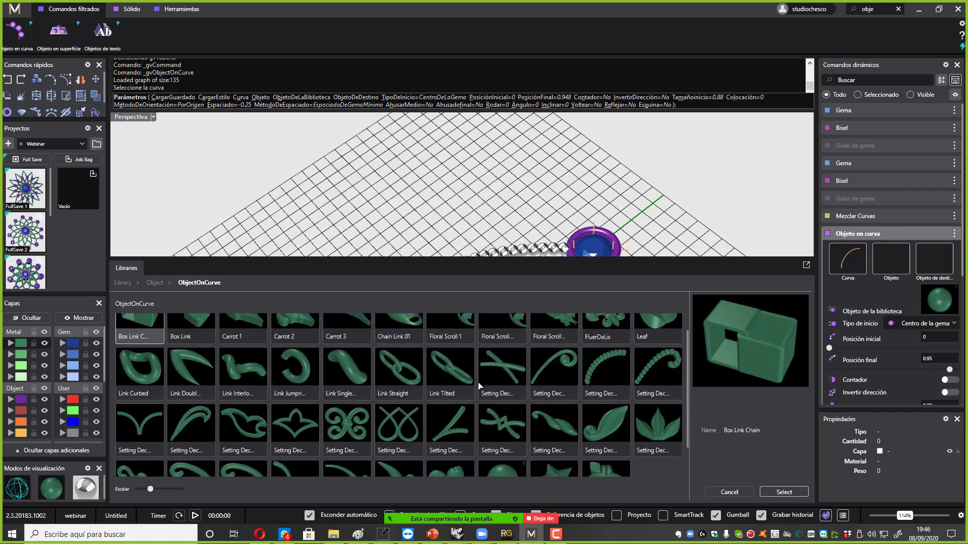
scroll(479, 386, "down", 2)
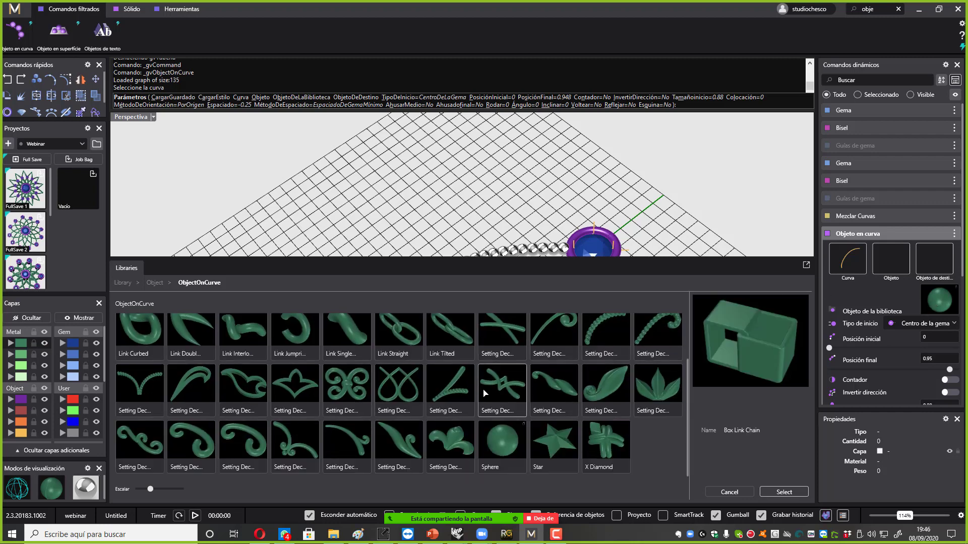
left_click(387, 457)
left_click(784, 492)
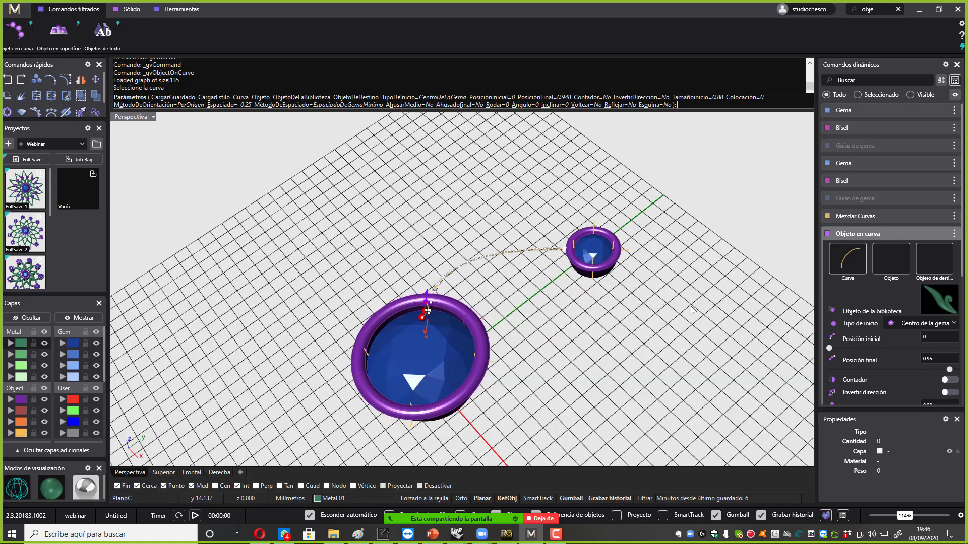
right_click_drag(678, 284, 623, 325)
scroll(583, 265, "up", 8)
right_click_drag(580, 269, 574, 172)
Change the curve's library object to Sphere and apply the object-on-curve operation.
left_click(939, 300)
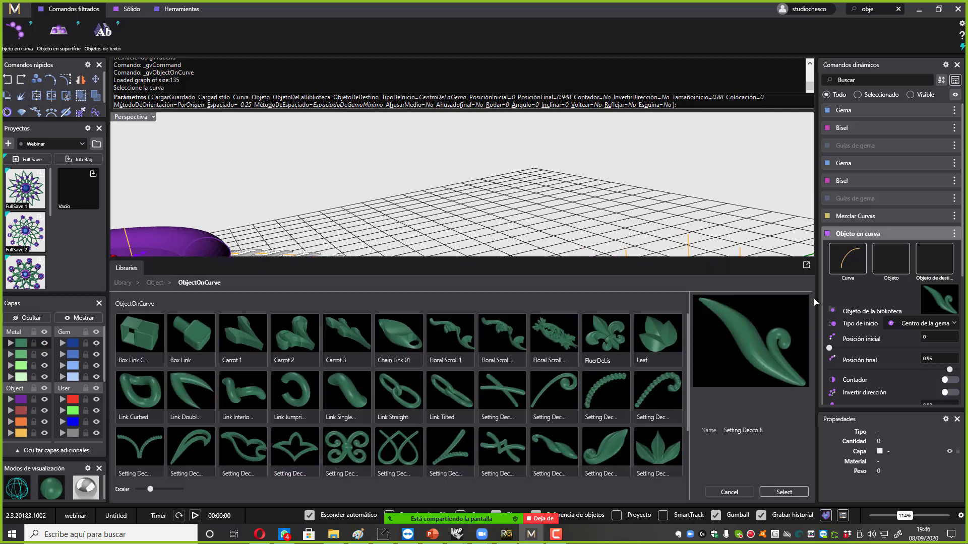
scroll(389, 371, "down", 1)
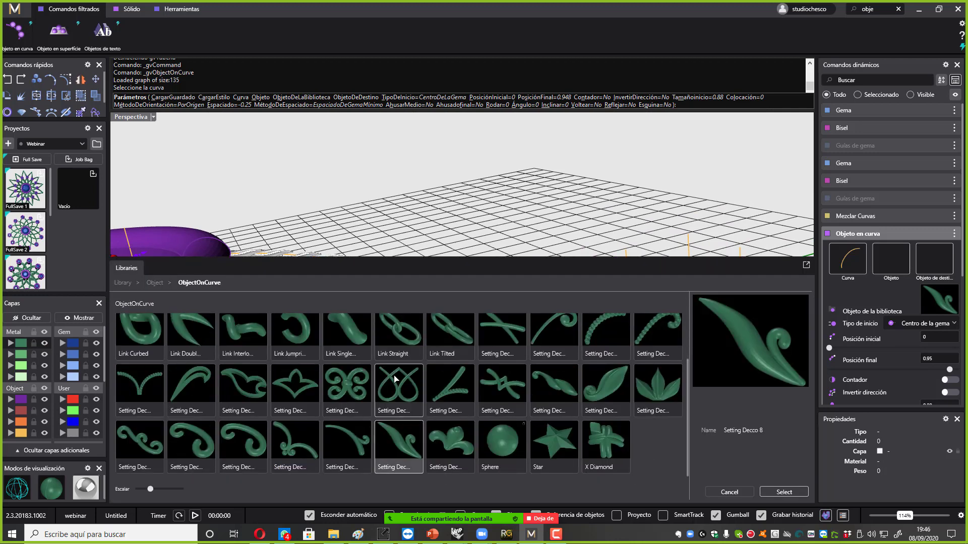
double_click(495, 442)
right_click_drag(417, 311, 518, 301)
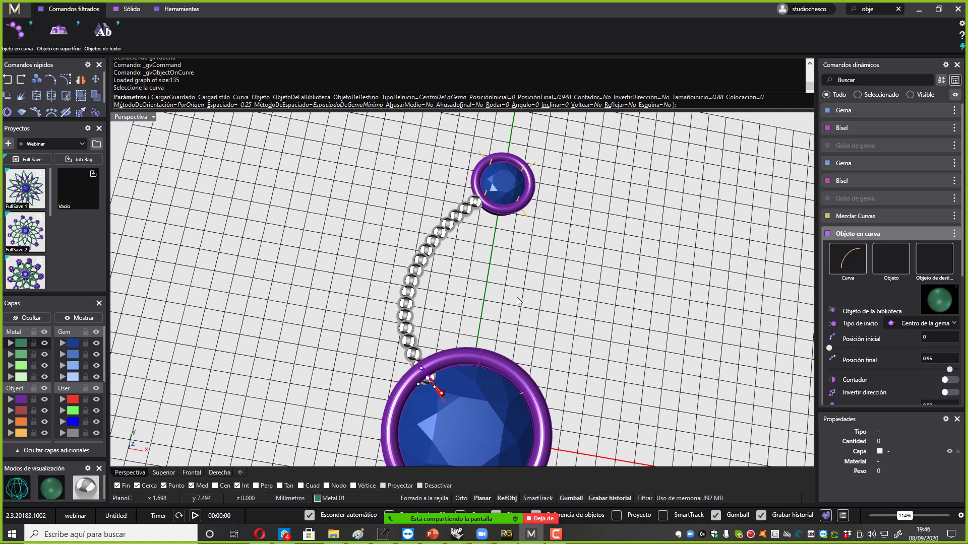
right_click_drag(440, 319, 440, 318)
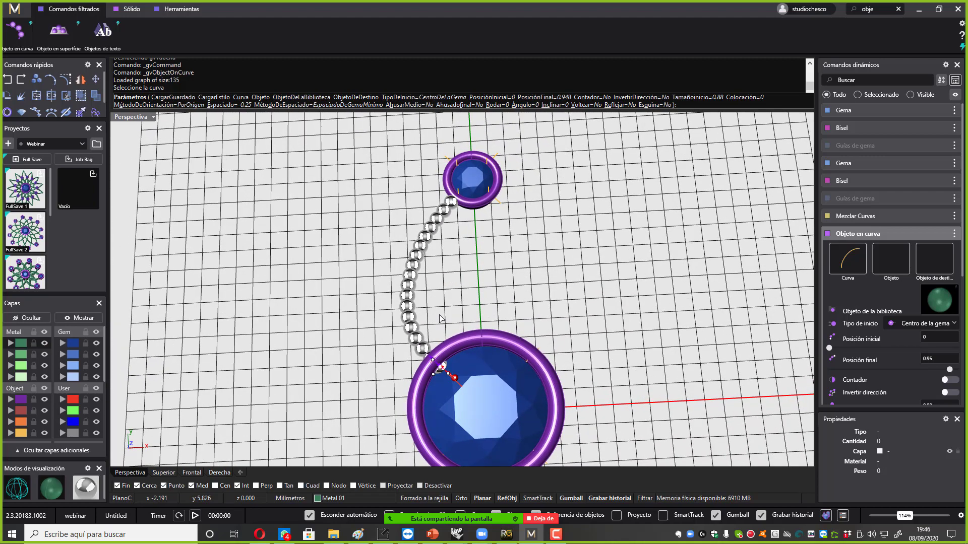
key("Return")
Mirror the sphere strand with Reflejar, using Espejo Y, to form the petal's other side.
left_click(413, 295)
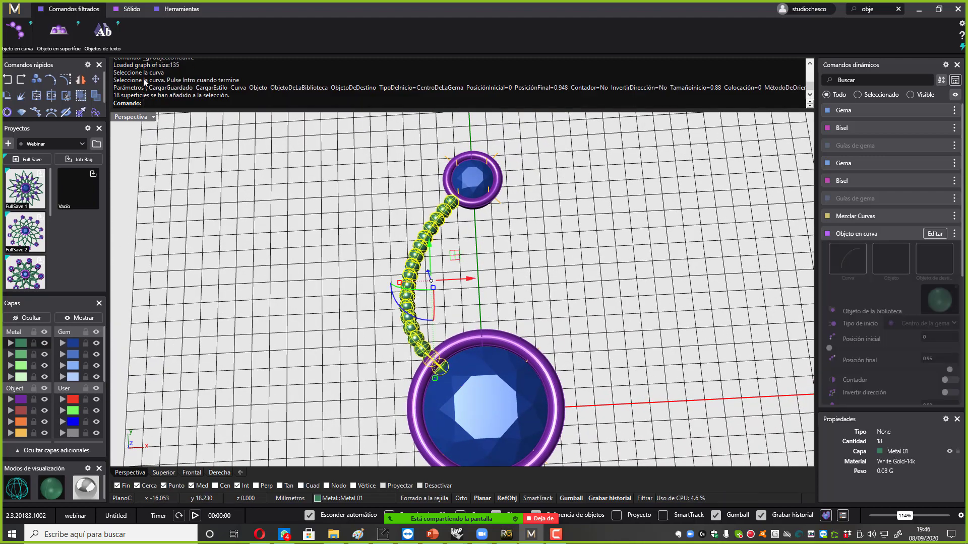
left_click_drag(882, 9, 727, 23)
type("refl")
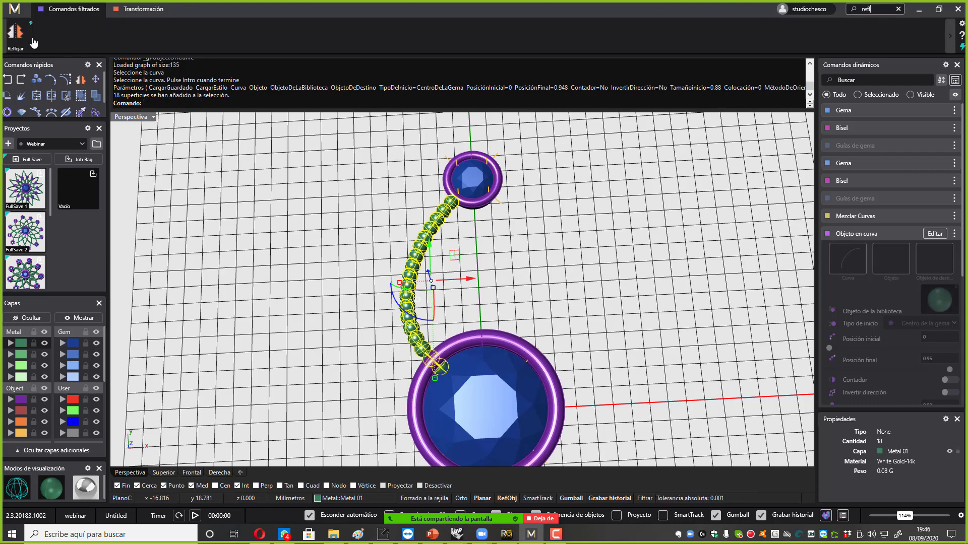
right_click_drag(296, 283, 294, 277)
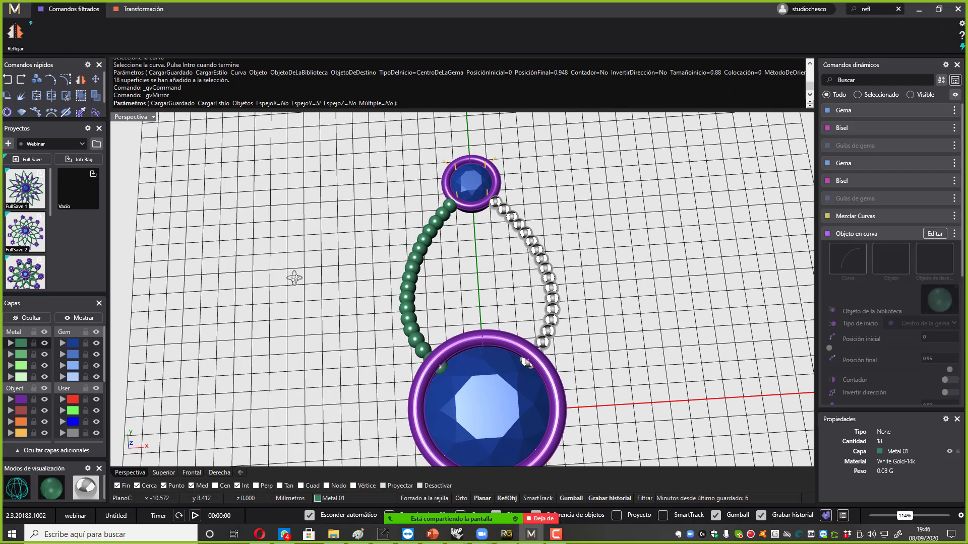
right_click(294, 277)
Try to create a polar array from both sphere strands, adding the small bezel-set gem to its objects.
left_click(533, 244)
left_click(443, 233, "shift")
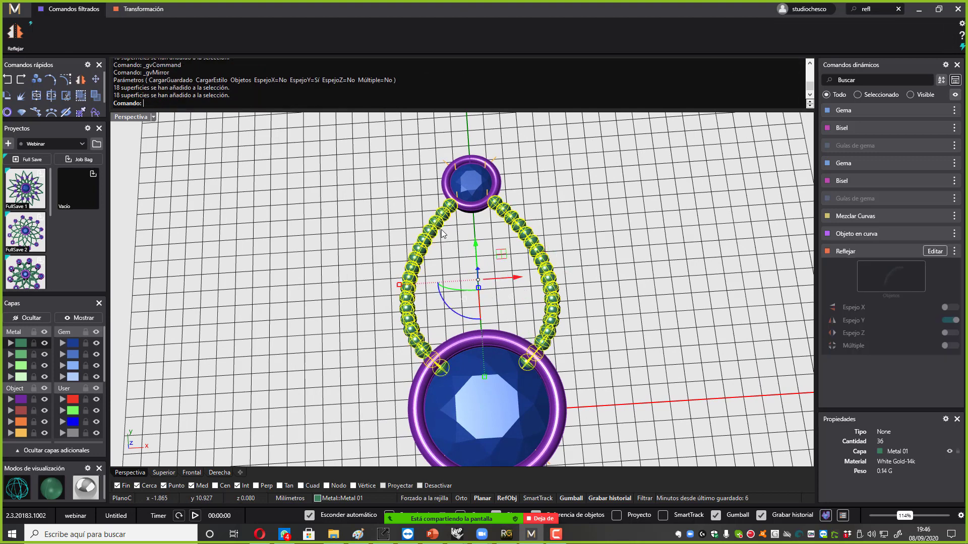
left_click(898, 8)
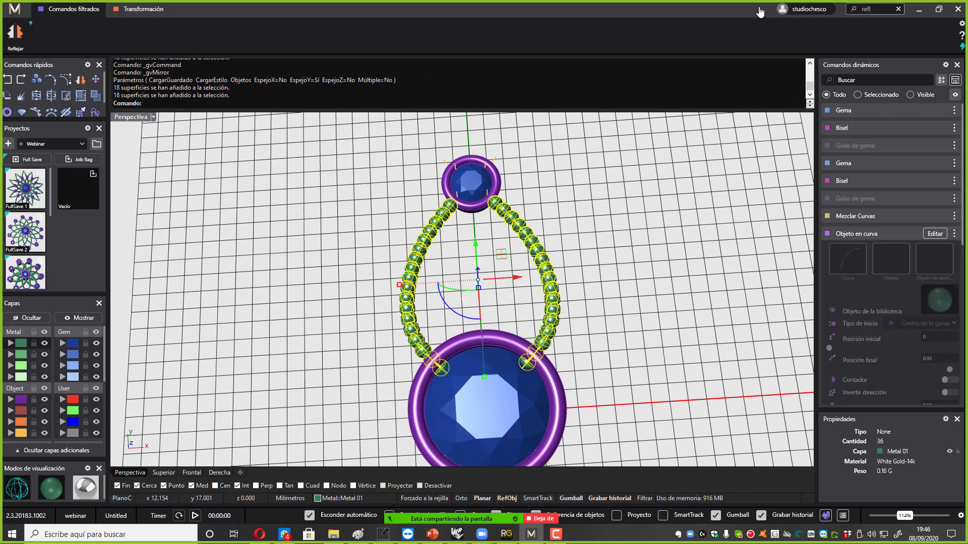
type("matr")
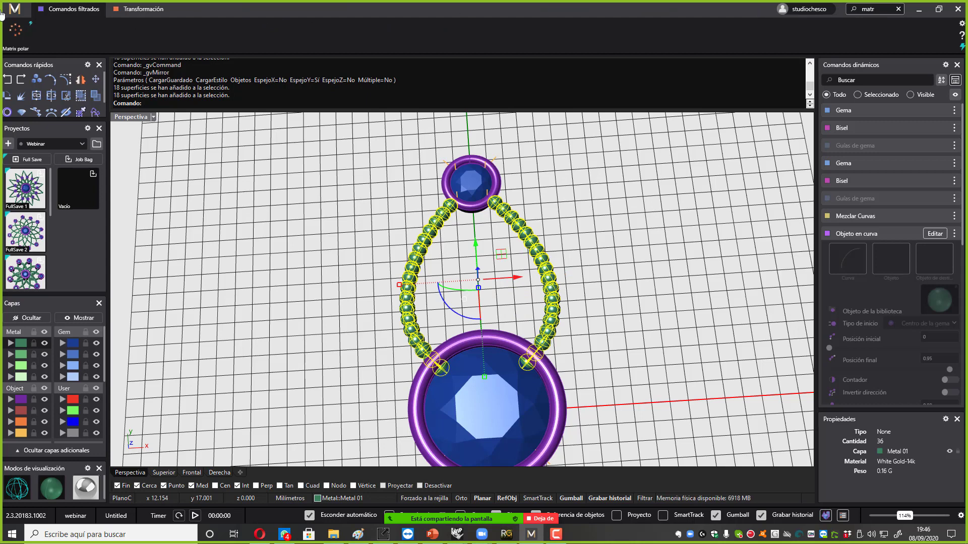
left_click(16, 30)
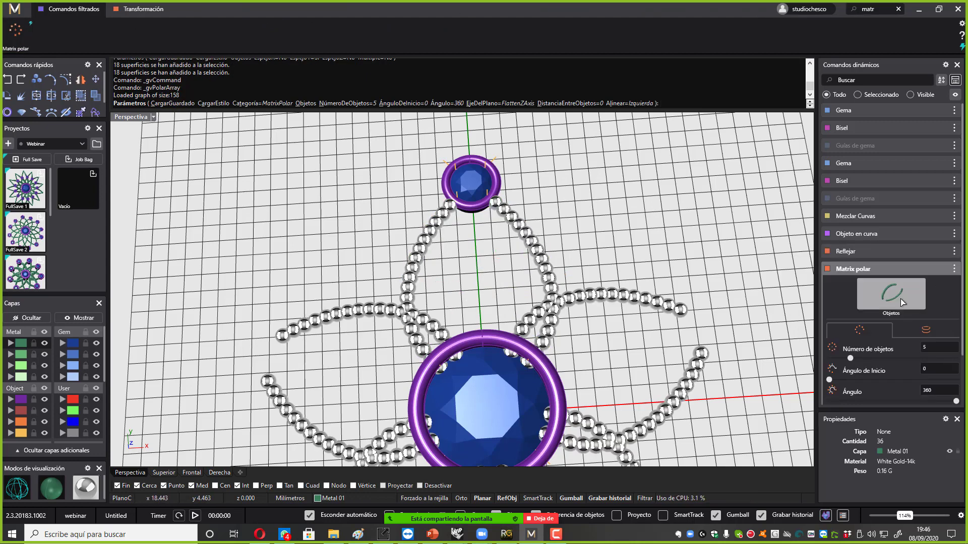
left_click(492, 183)
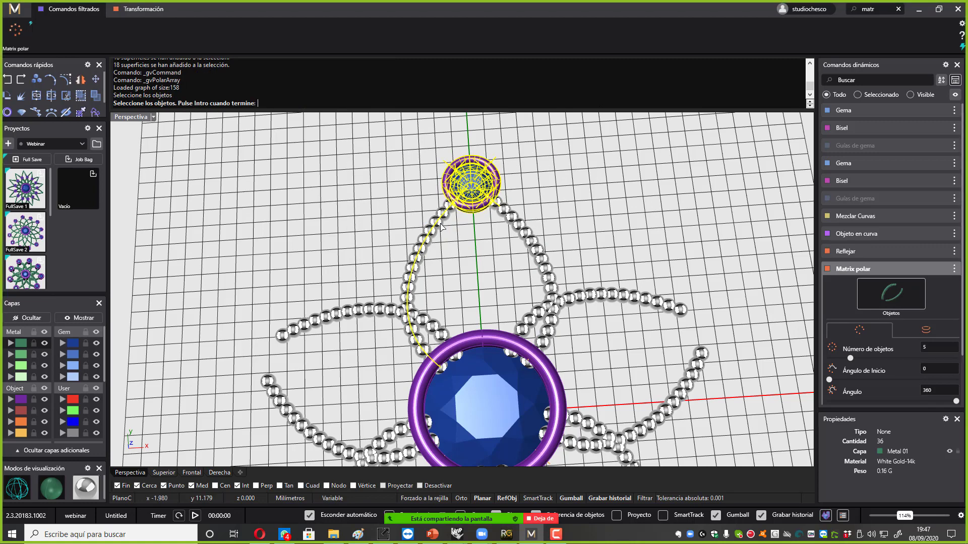
key("Return")
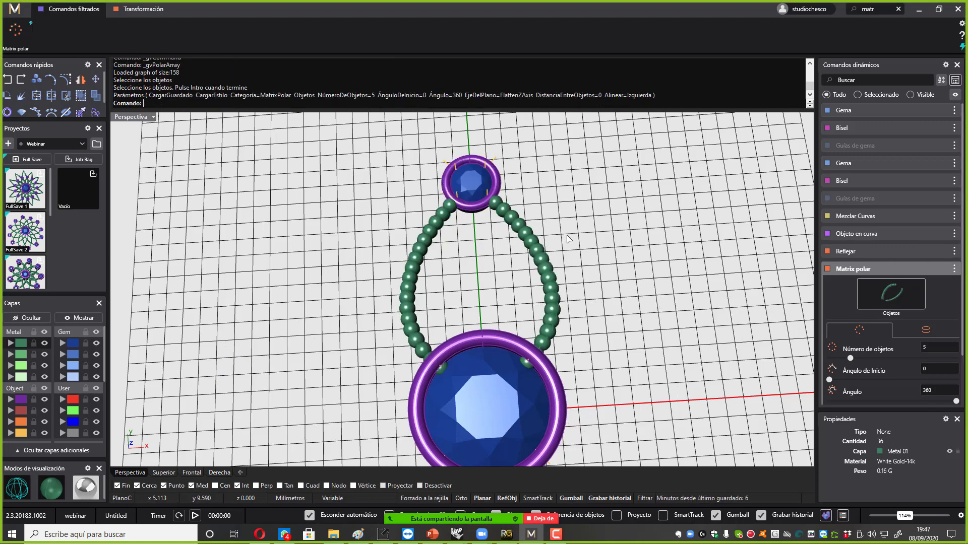
Create a polar array of both sphere strands and the small bezel-set gem, with 10 objects around the central gem.
key("Return")
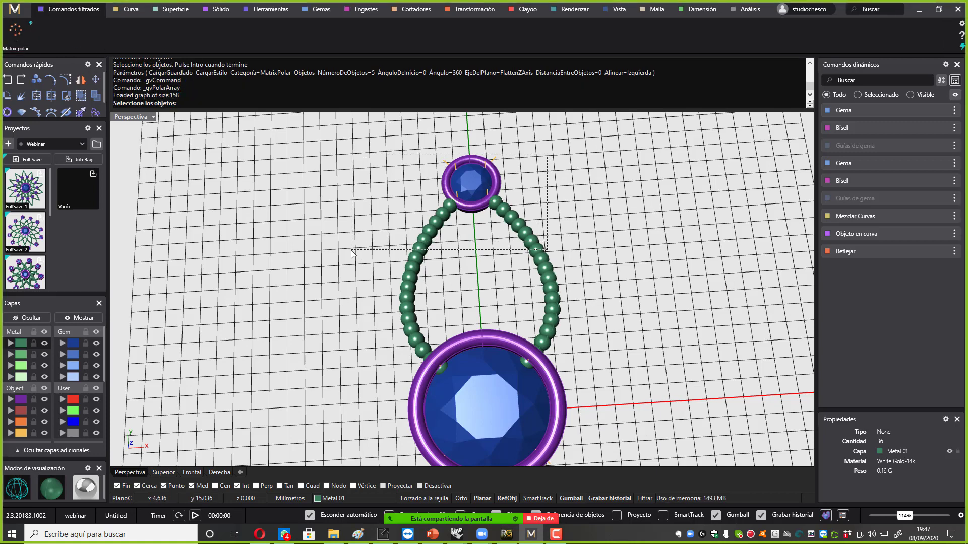
key("Return")
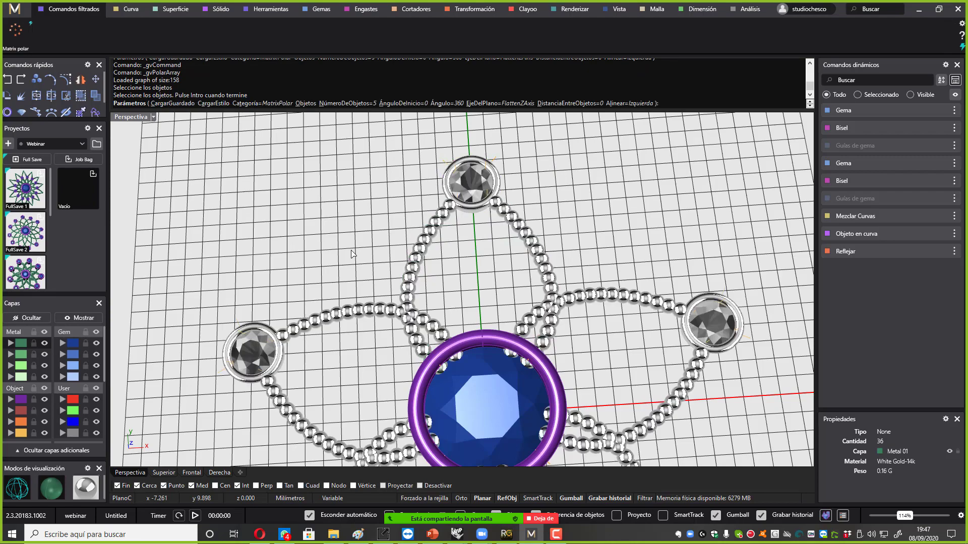
mouse_move(624, 281)
right_mouse_down()
mouse_move(623, 247)
mouse_move(634, 290)
mouse_move(639, 269)
right_mouse_up()
scroll(623, 246, "down", 3)
scroll(623, 246, "down", 3)
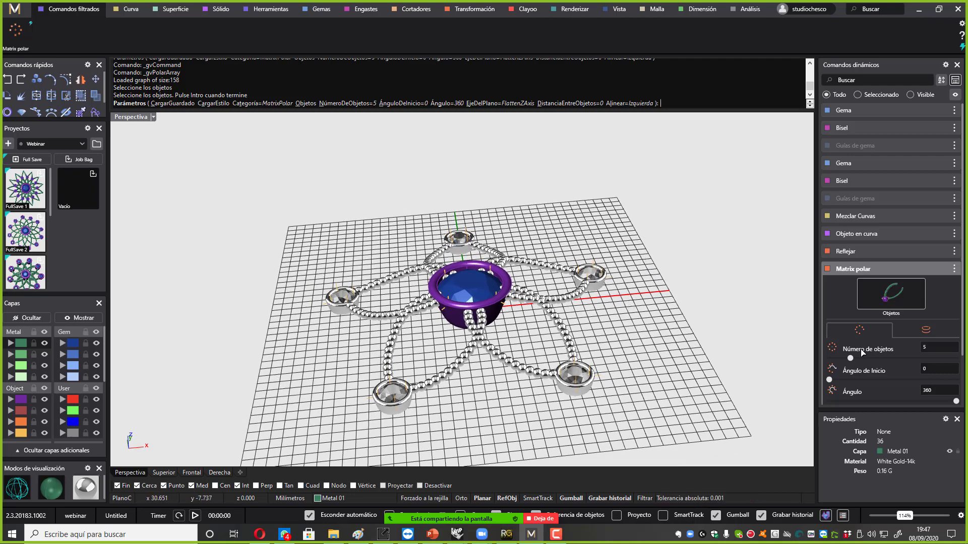
left_click_drag(852, 359, 871, 359)
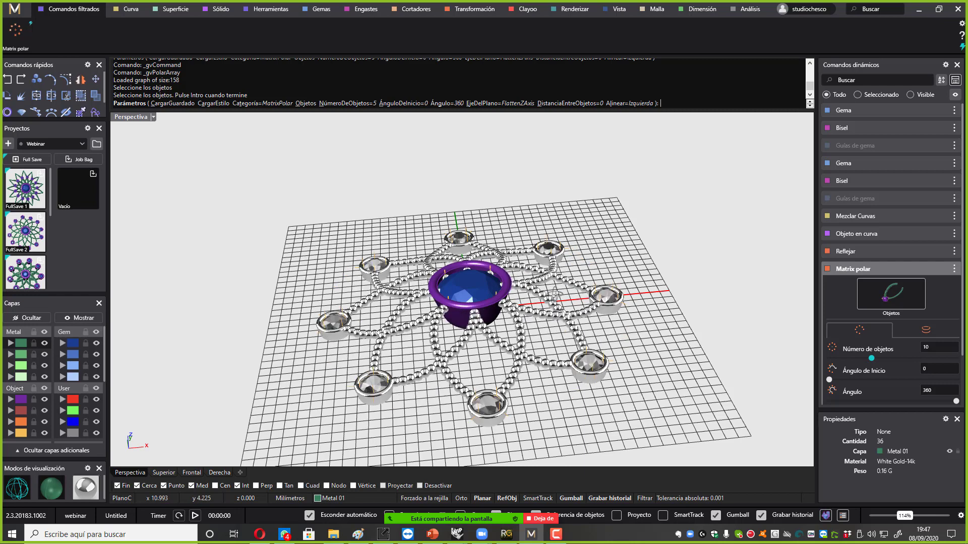
right_click_drag(431, 317, 477, 283)
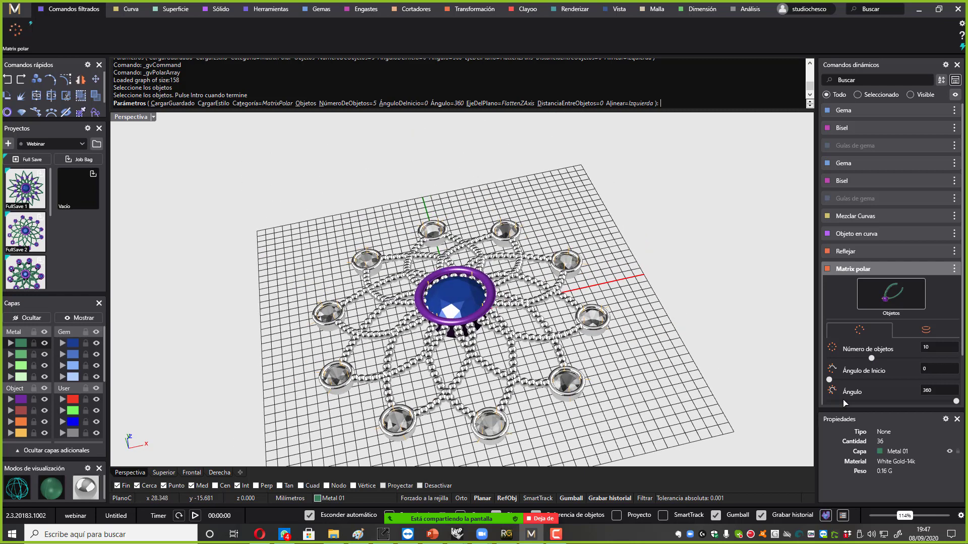
Add 1 extra array copy at a distance of -1, interpolate it with the first, and apply the polar array.
left_click(926, 331)
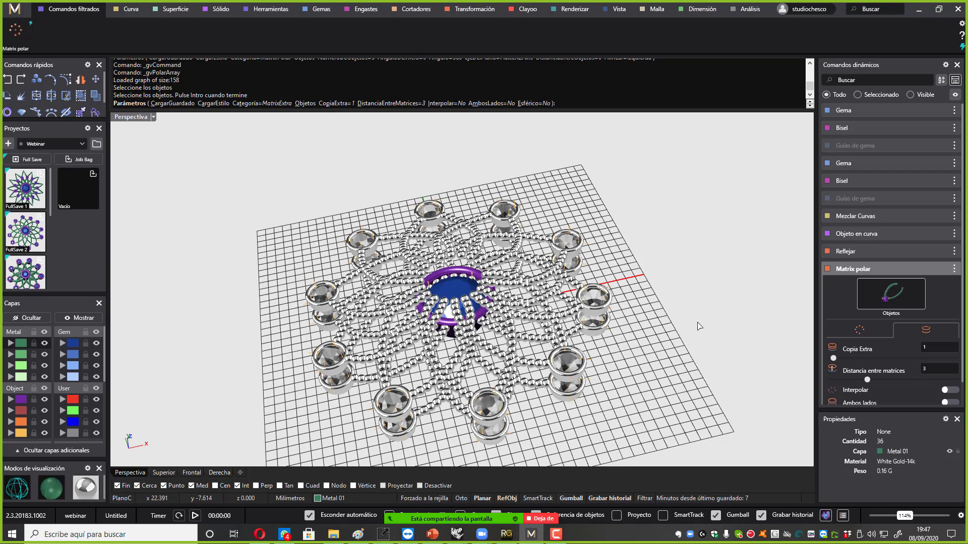
right_click_drag(699, 322, 518, 269)
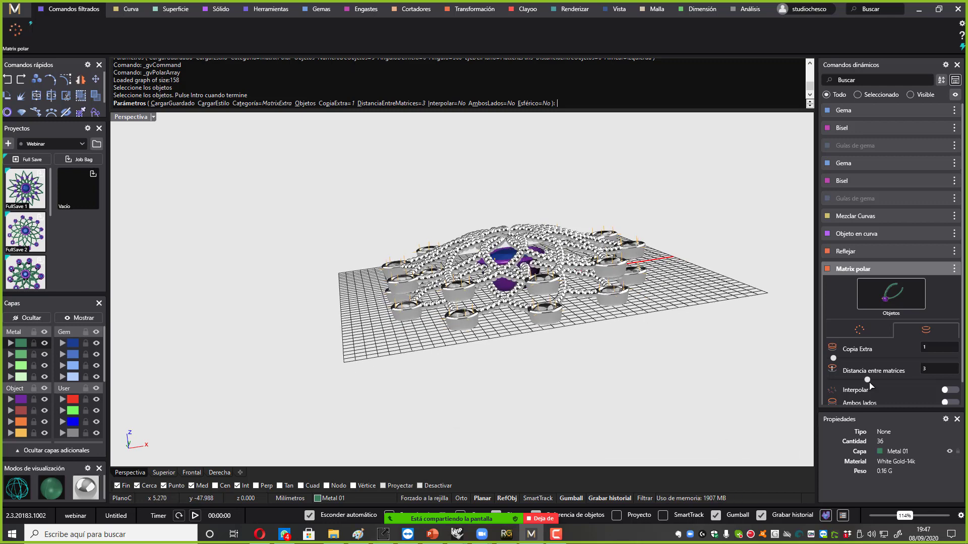
left_click(932, 372)
type("-1")
key("Return")
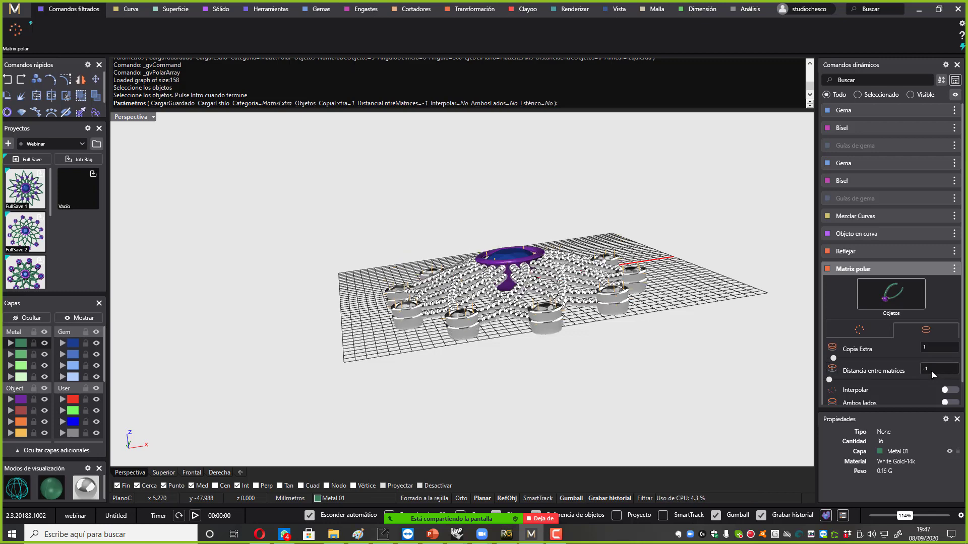
mouse_move(534, 344)
right_mouse_down()
mouse_move(548, 372)
mouse_move(553, 349)
right_mouse_up()
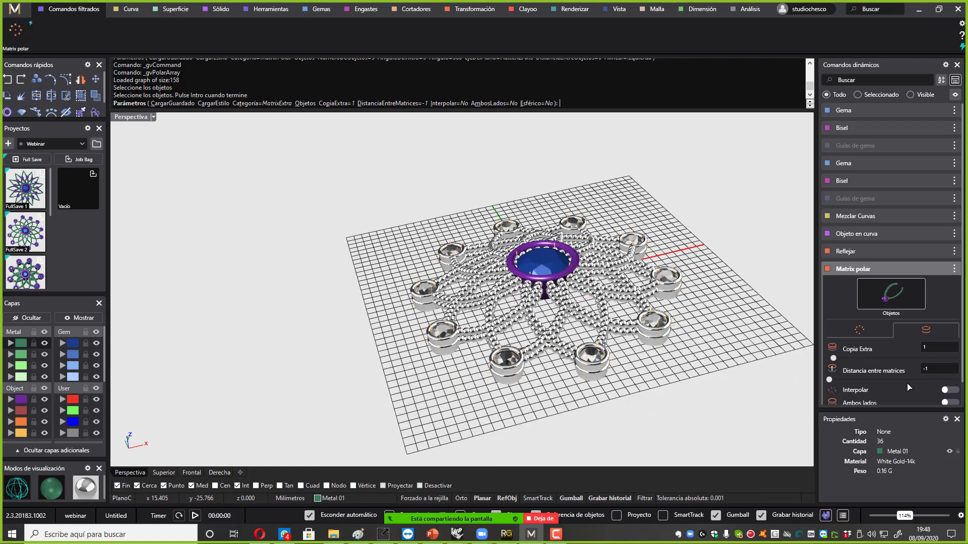
left_click(952, 391)
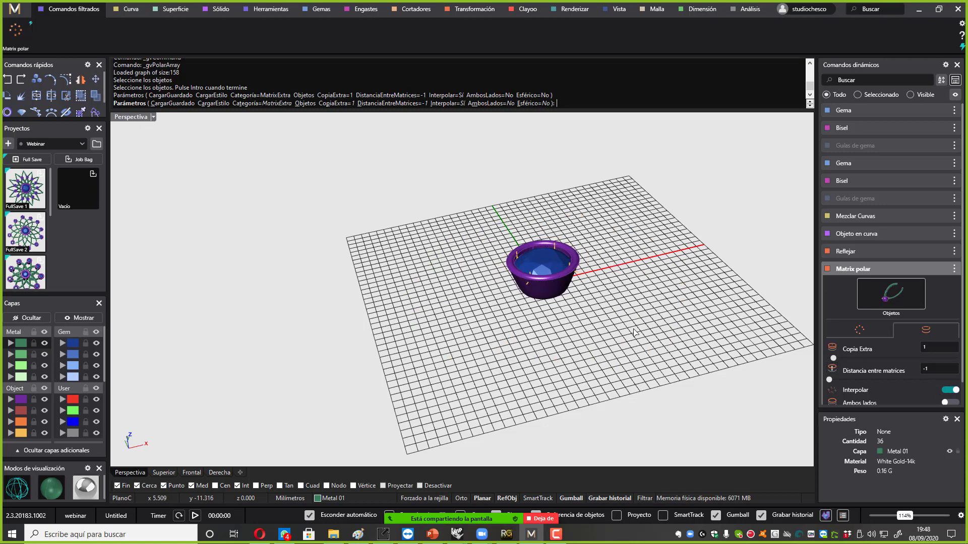
key("Return")
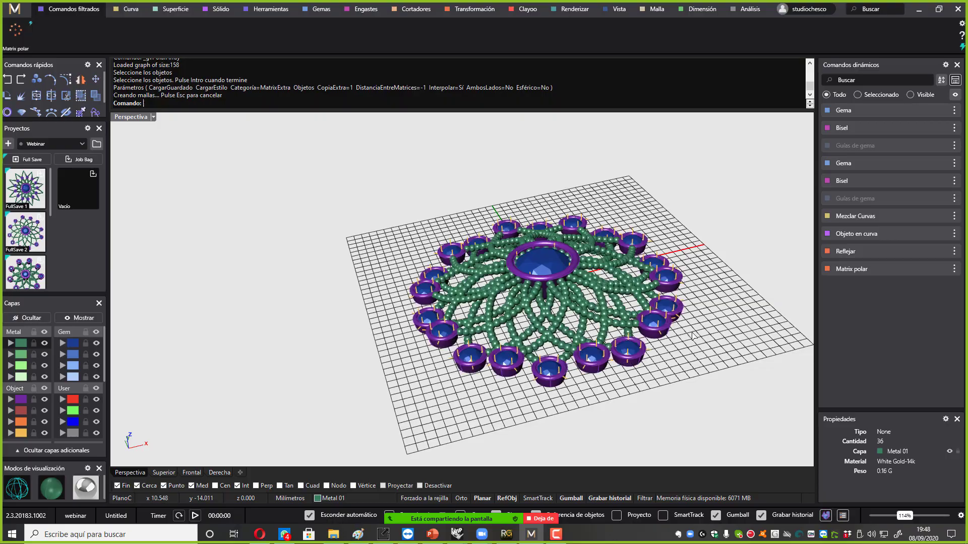
Show the piece in the realistic rendered display and examine the arrayed gems and sphere strands from above and at an angle.
right_click_drag(628, 274, 574, 345)
left_click(90, 490)
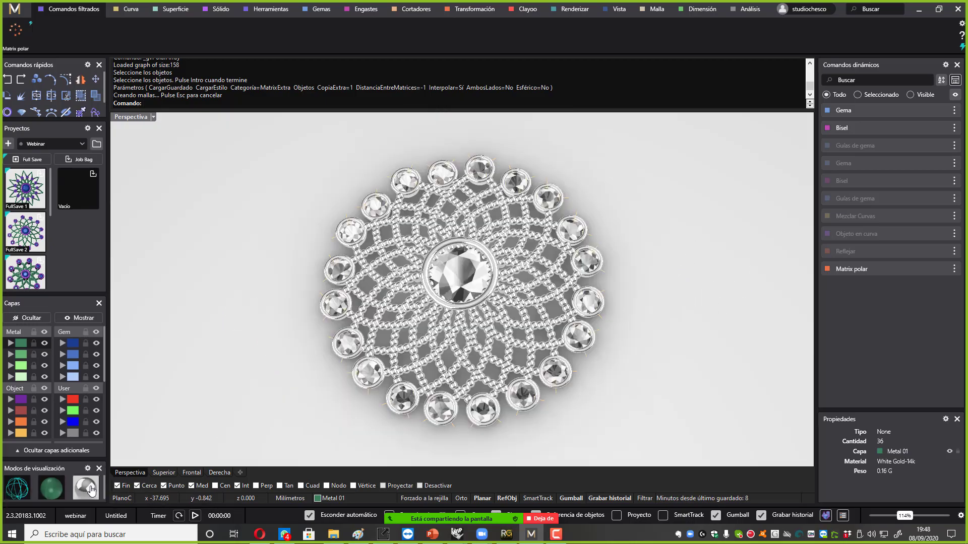
right_click_drag(150, 453, 383, 246)
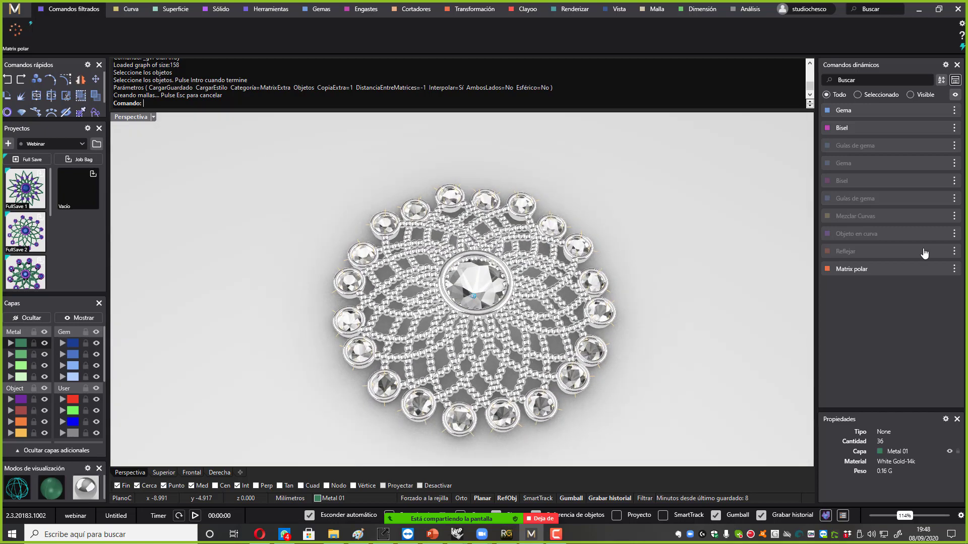
key("ctrl+a")
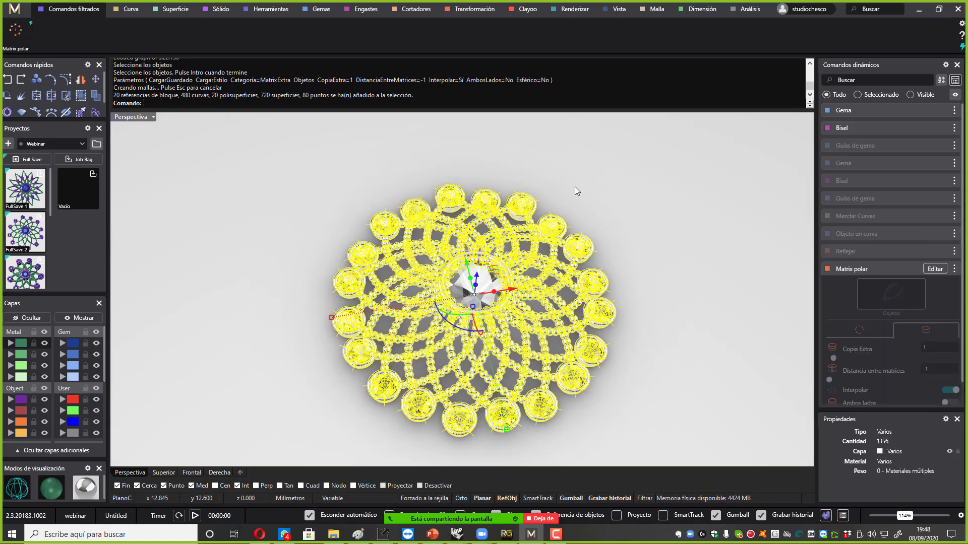
left_click(576, 187)
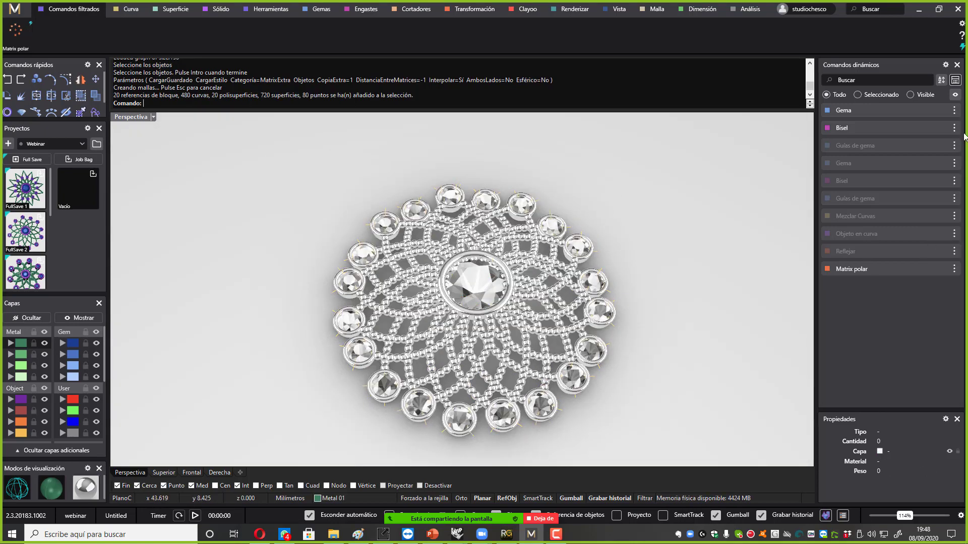
Edit the small outer gem and move it farther out from the central gem so the array updates.
left_click(935, 164)
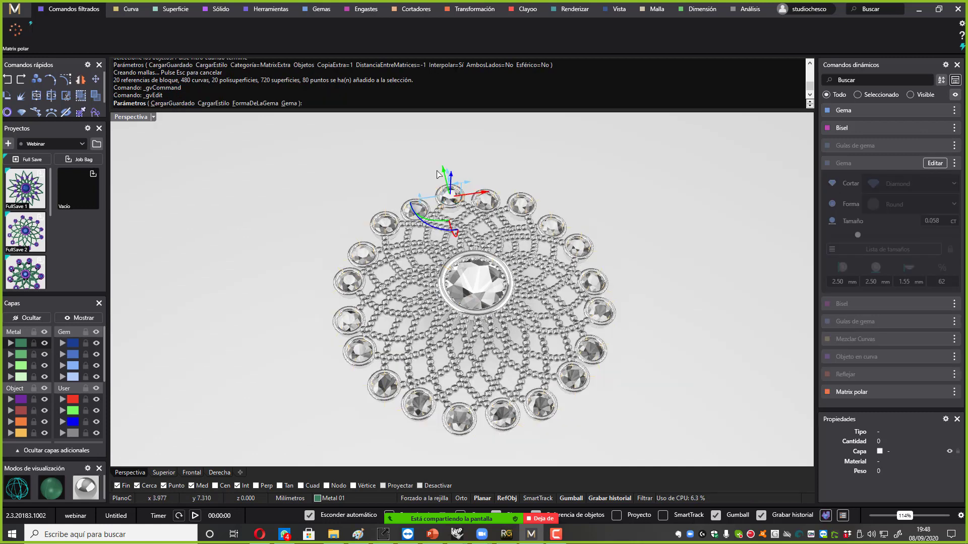
right_click_drag(440, 172, 362, 217)
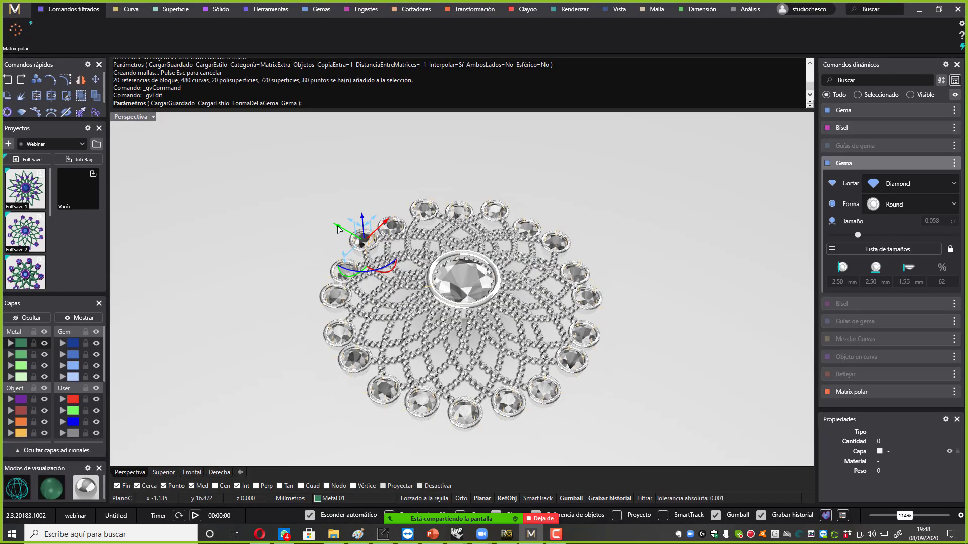
left_click_drag(338, 226, 316, 214)
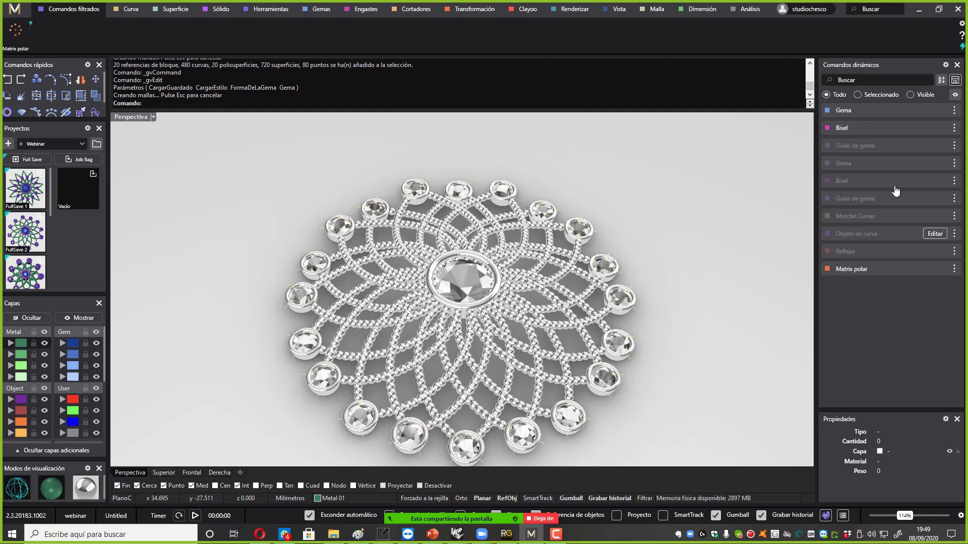
mouse_move(893, 204)
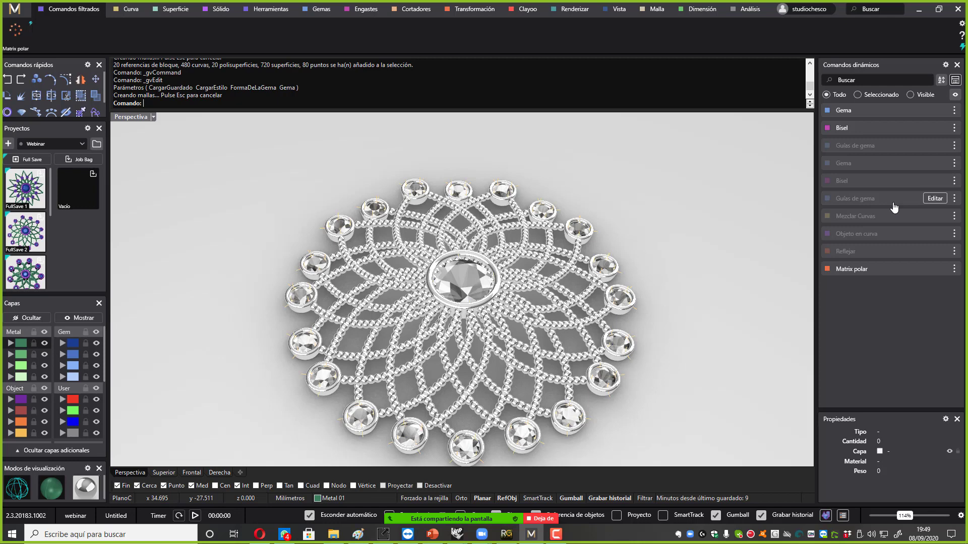
Undo the move of the small outer gem and inspect the sphere lattice up close.
key("ctrl+z")
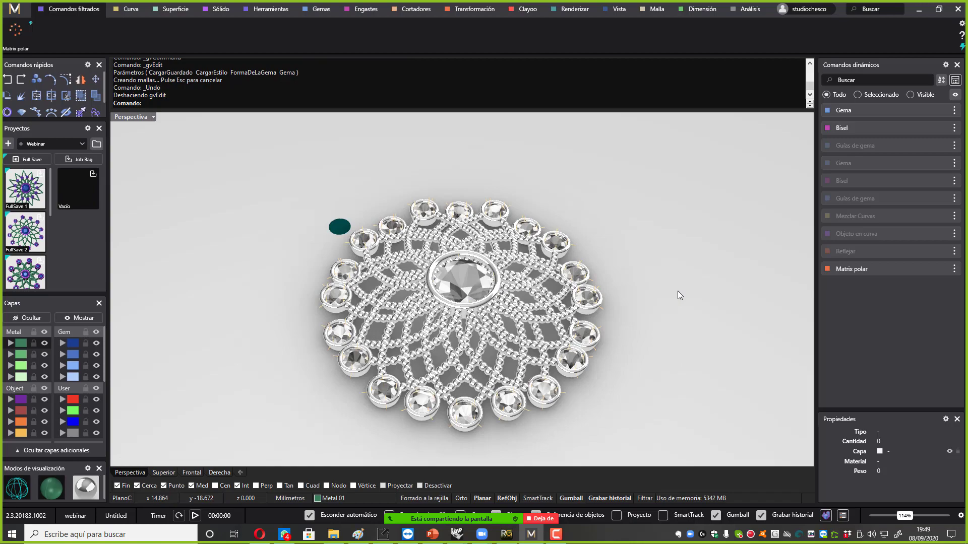
key("ctrl+z")
key("ctrl+z")
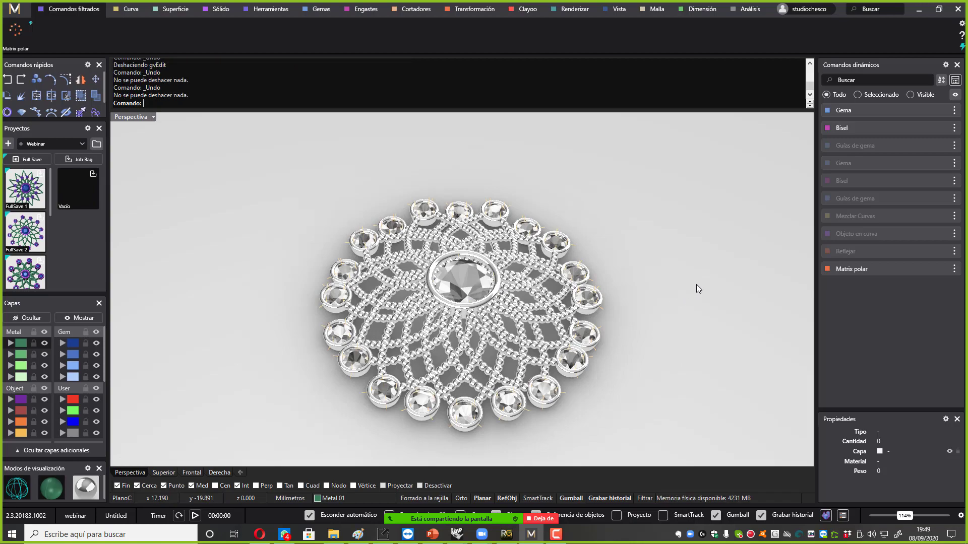
right_click_drag(695, 285, 396, 180)
scroll(395, 178, "up", 5)
left_click(520, 188)
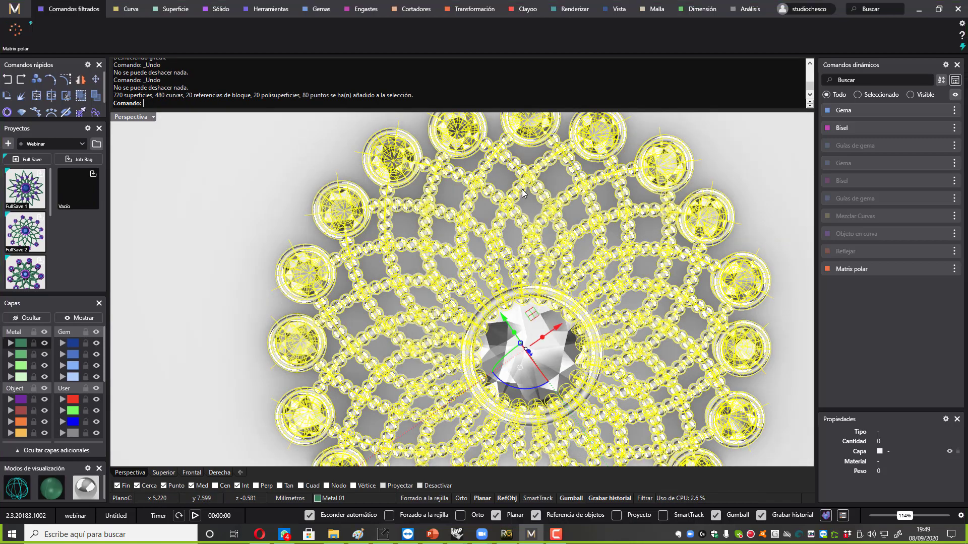
scroll(522, 195, "down", 5)
right_click_drag(522, 208, 539, 168)
left_click(588, 149)
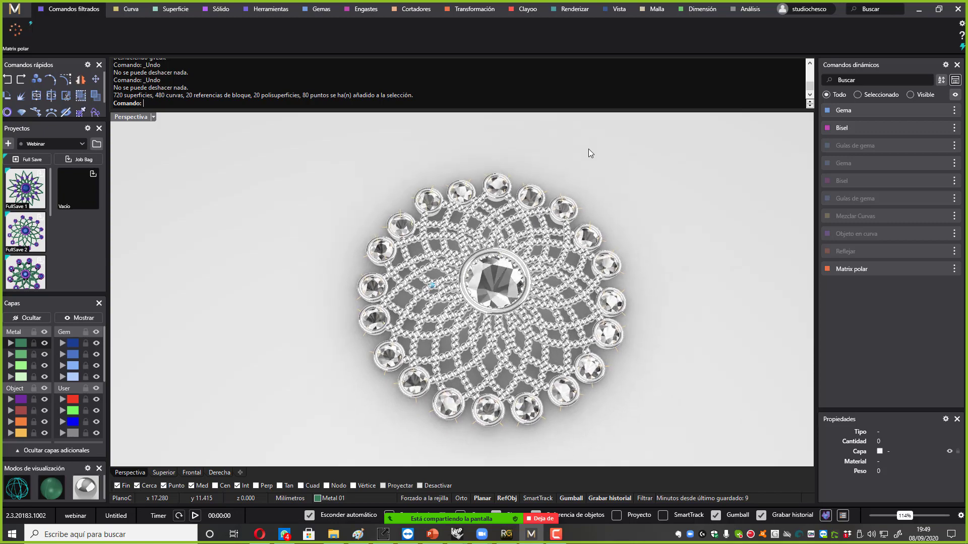
Open the render studio and ungroup the arrayed gems, bezels and sphere strands with Desagrupar.
left_click(14, 9)
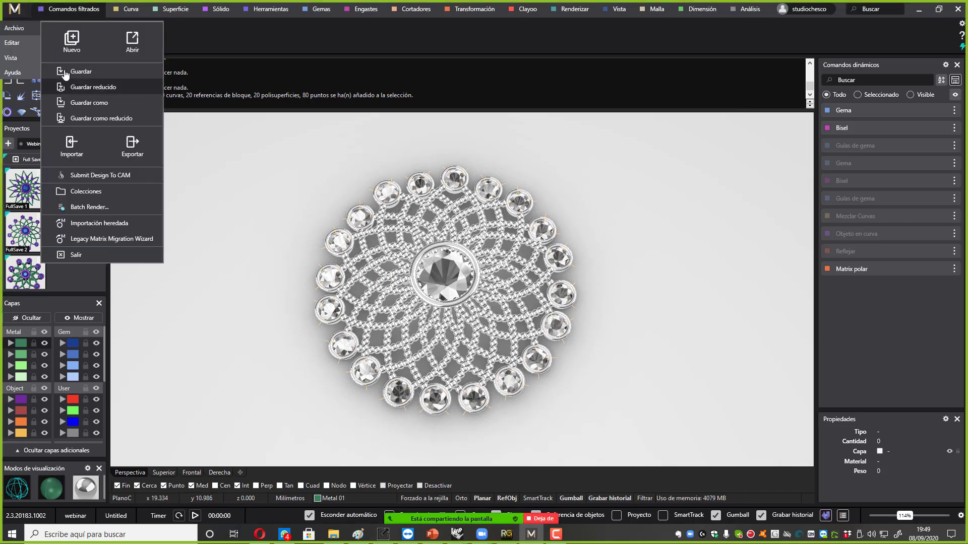
left_click(11, 57)
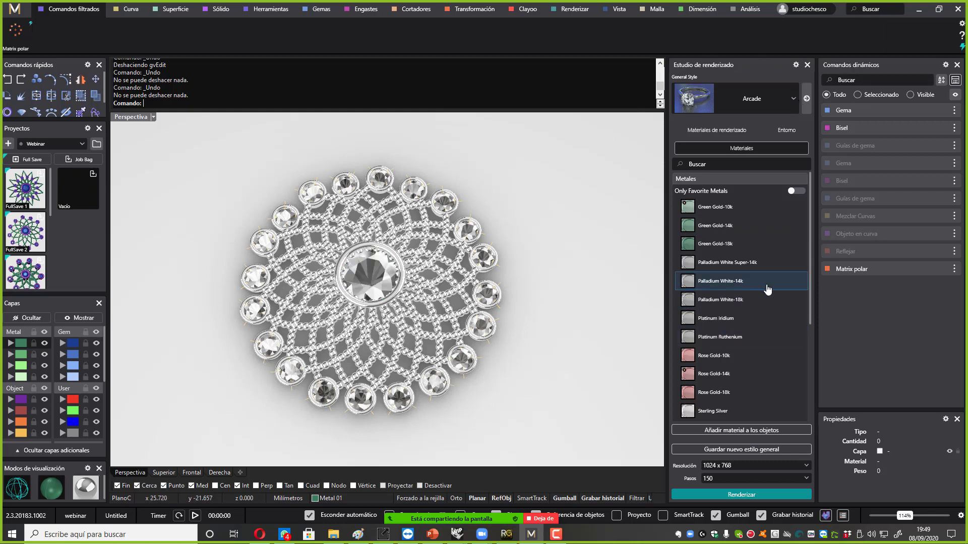
key("ctrl+a")
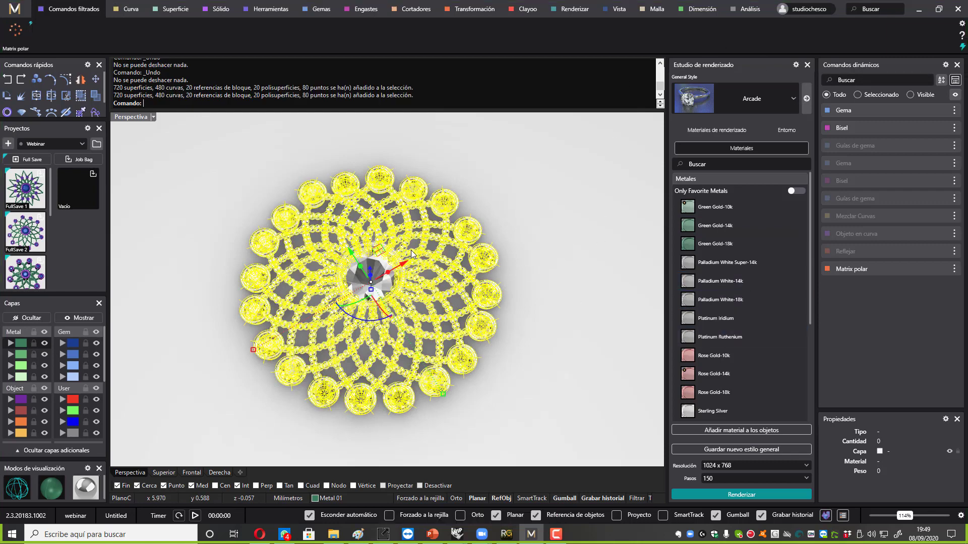
type("Desz")
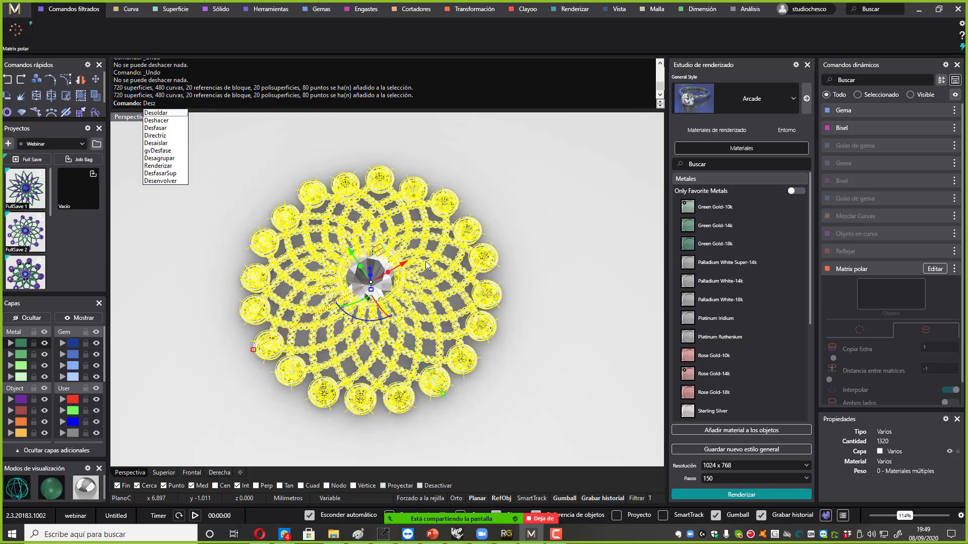
key("BackSpace")
type("a")
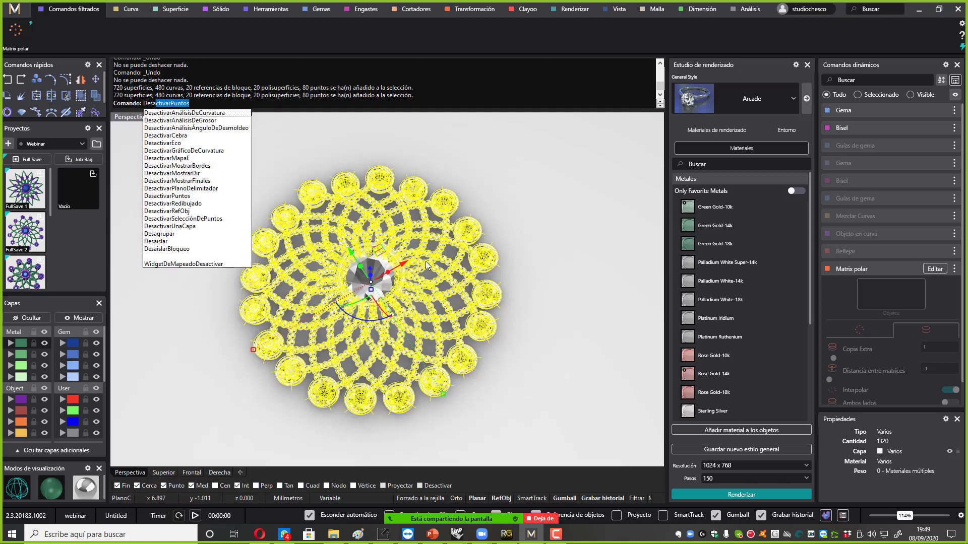
type("grupar")
key("Return")
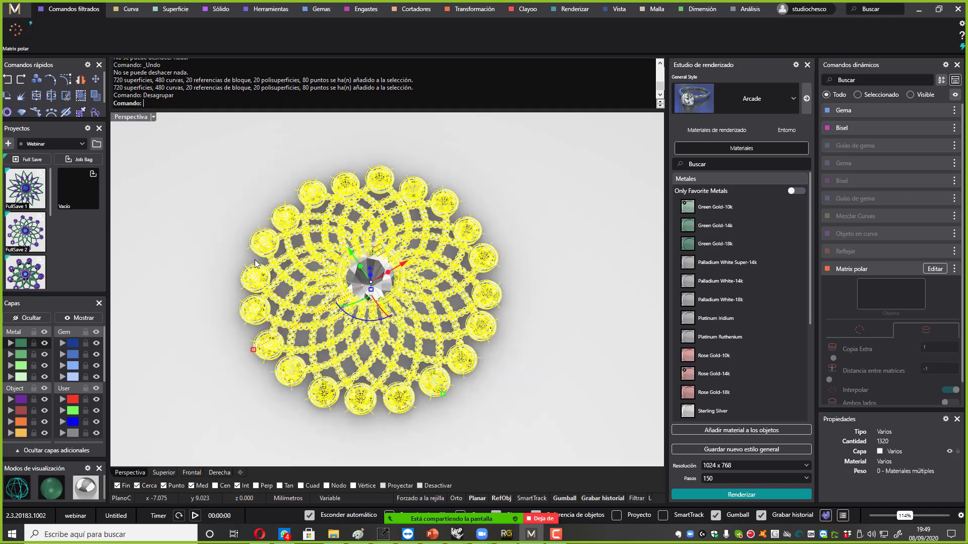
key("Escape")
Return to the layer-coloured display and assign Palladium White-18k to all spheres on the Metal 01 layer.
left_click(52, 486)
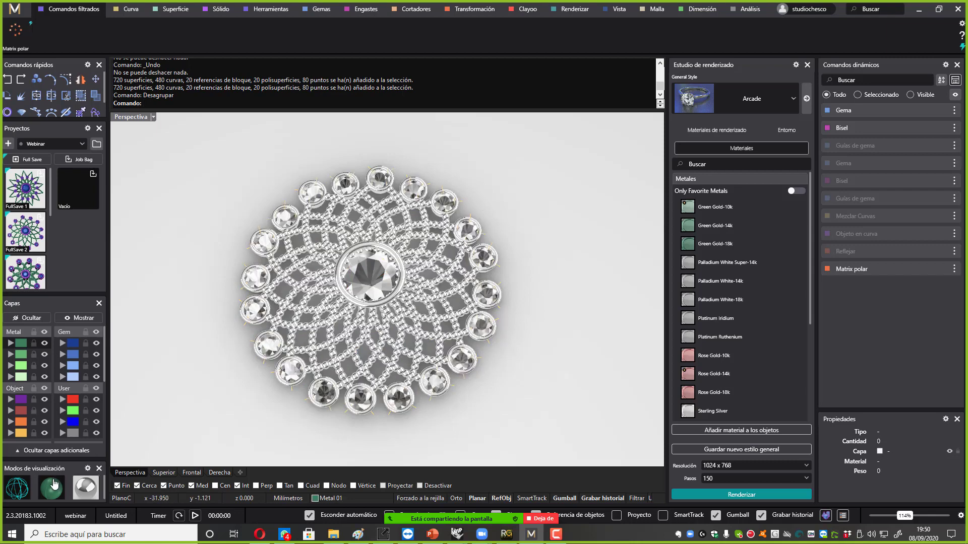
left_click(53, 485)
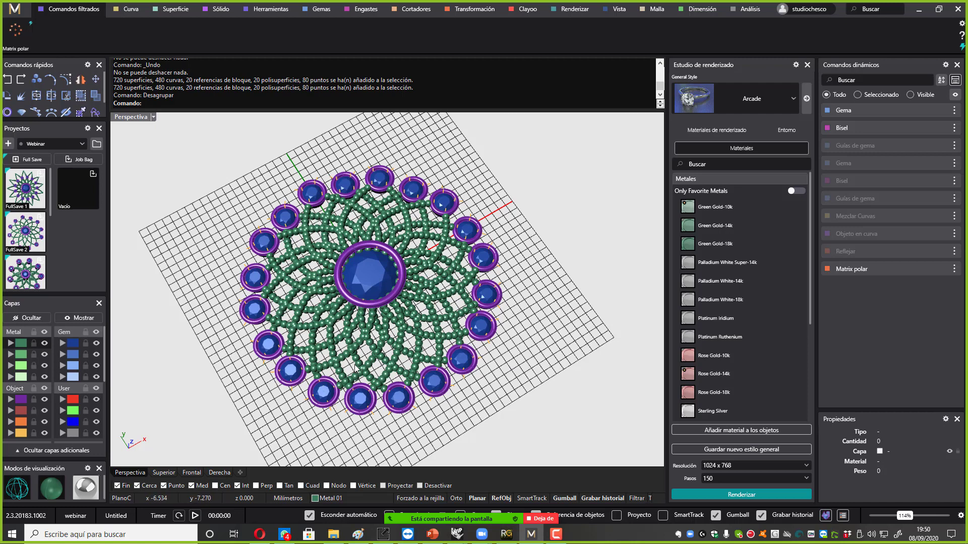
right_click_drag(371, 279, 371, 257)
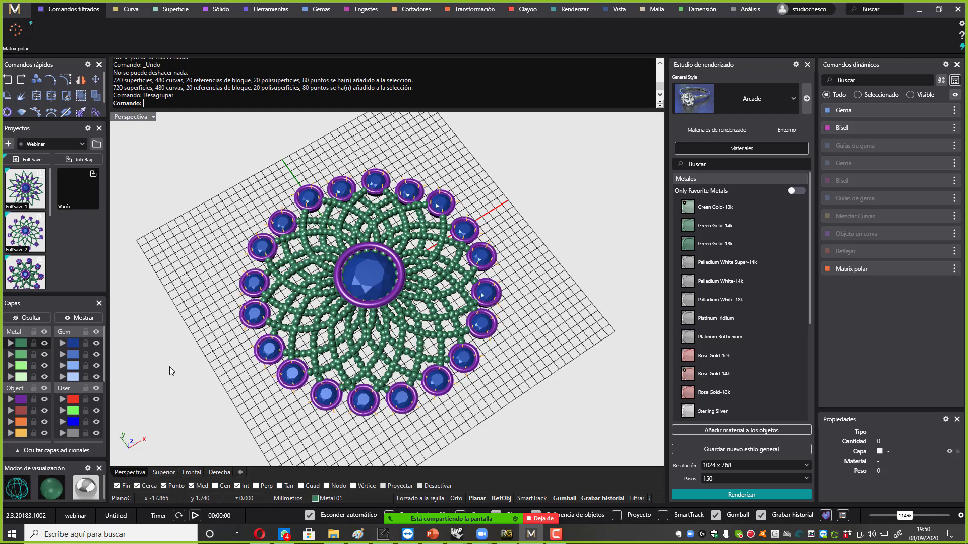
left_click(12, 347)
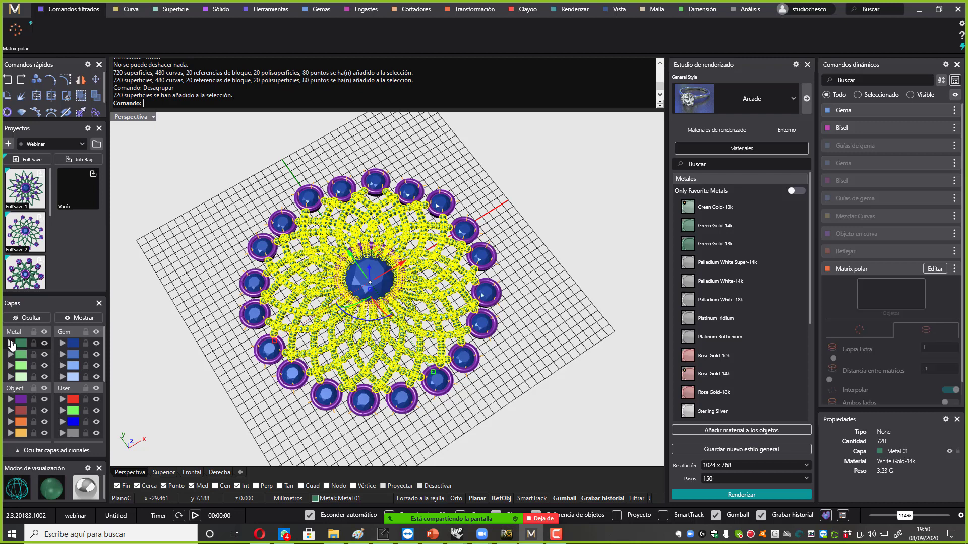
left_click(726, 299)
left_click(741, 430)
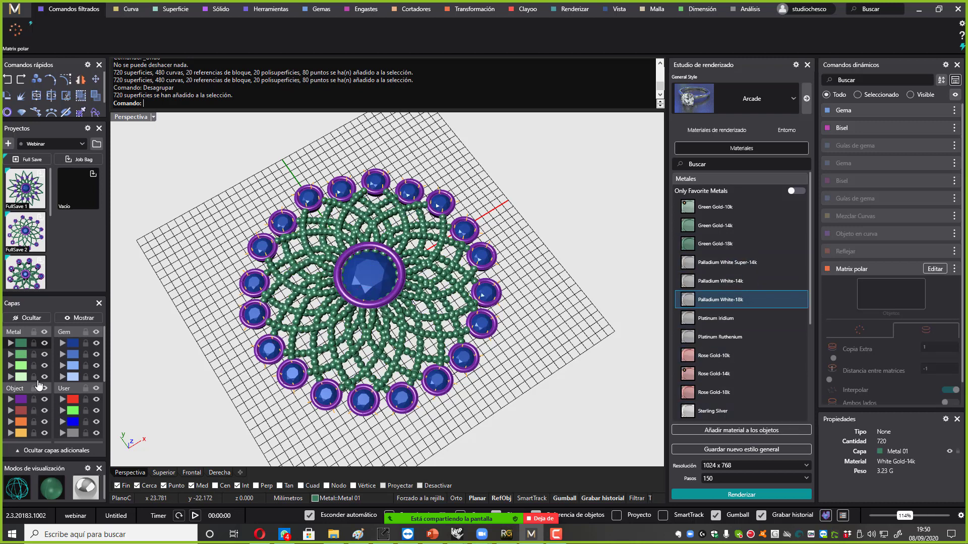
Assign Yellow Gold-10k to all bezels on the first Object layer.
left_click(12, 401)
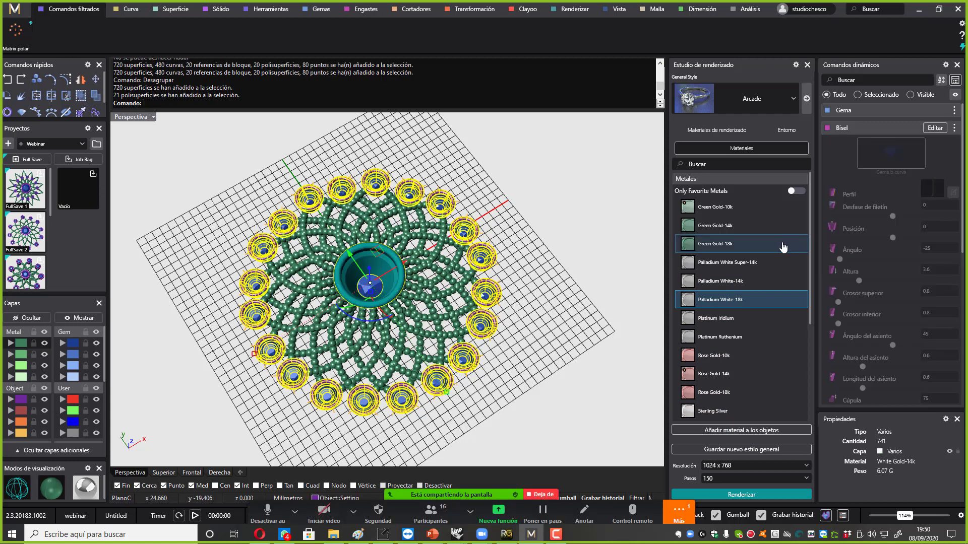
scroll(716, 328, "down", 5)
left_click(718, 368)
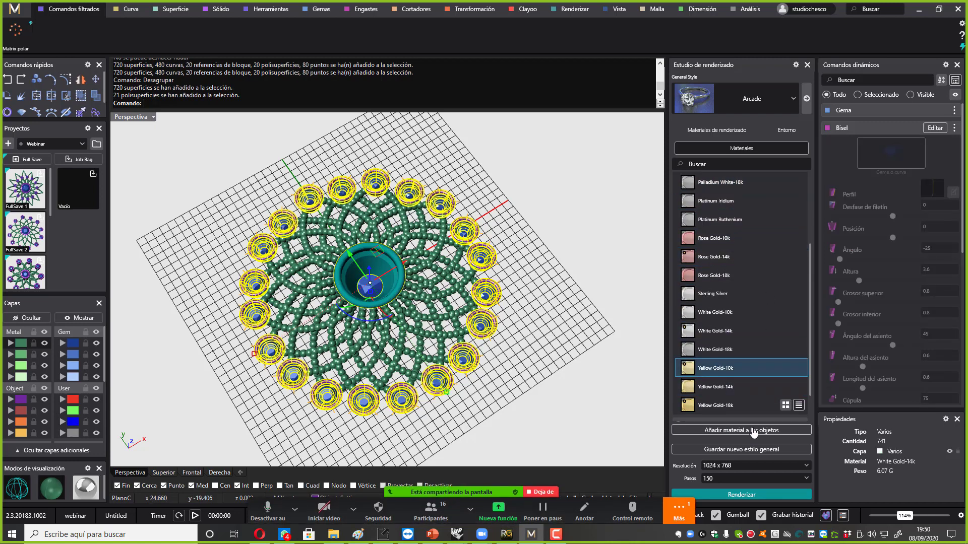
left_click(741, 430)
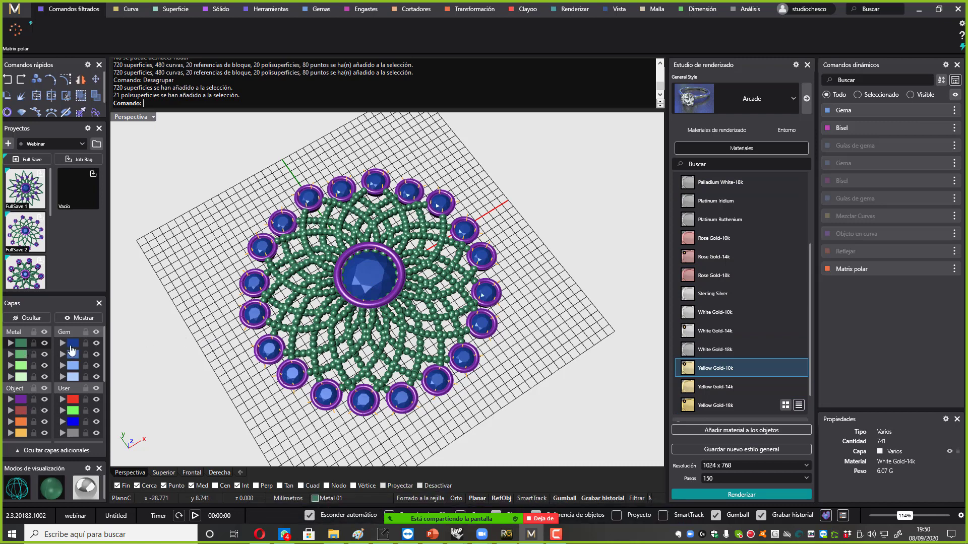
Assign the Amethyst gem material to all gems on the Gem 01 layer.
left_click(72, 345)
scroll(751, 255, "down", 2)
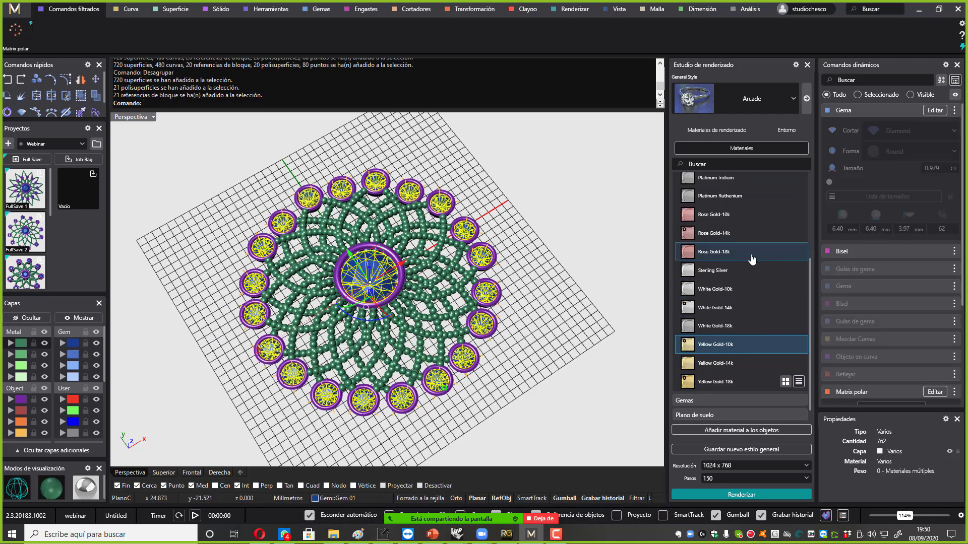
scroll(718, 387, "down", 5)
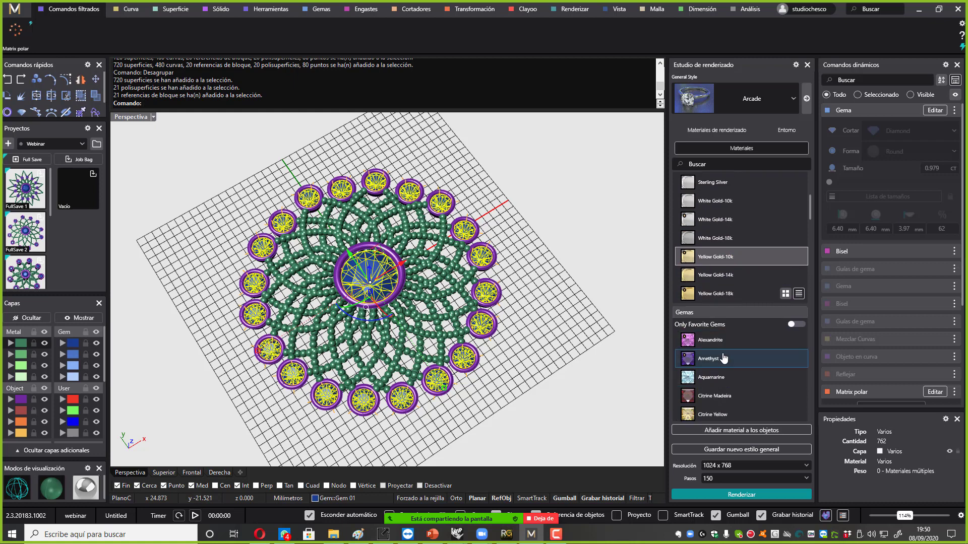
left_click(723, 312)
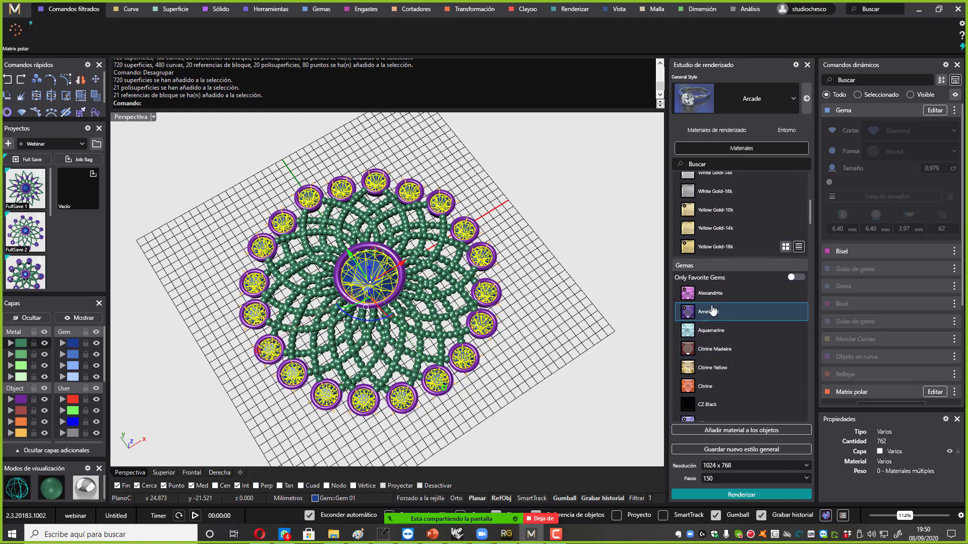
left_click(772, 429)
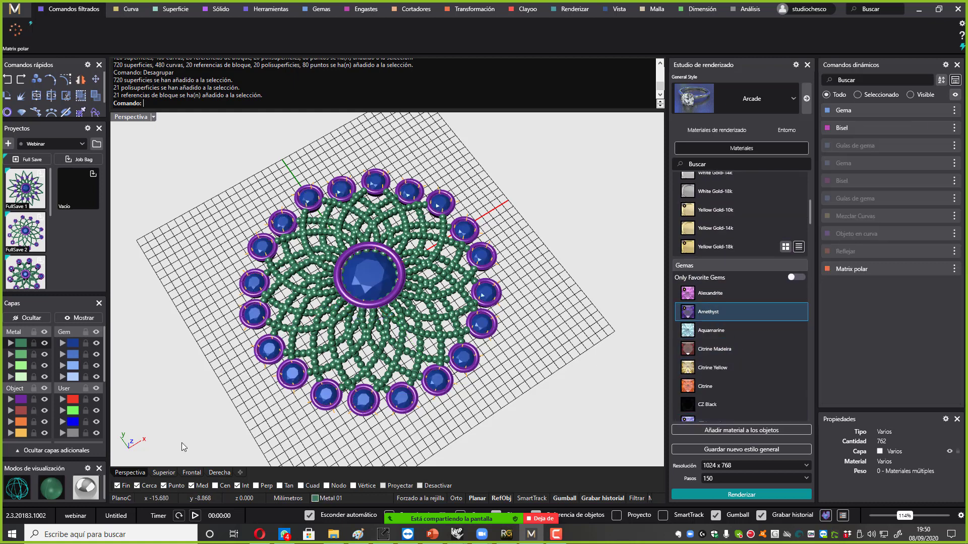
Switch the viewport to the rendered display and apply the Bathhouse general style to the scene.
left_click(81, 495)
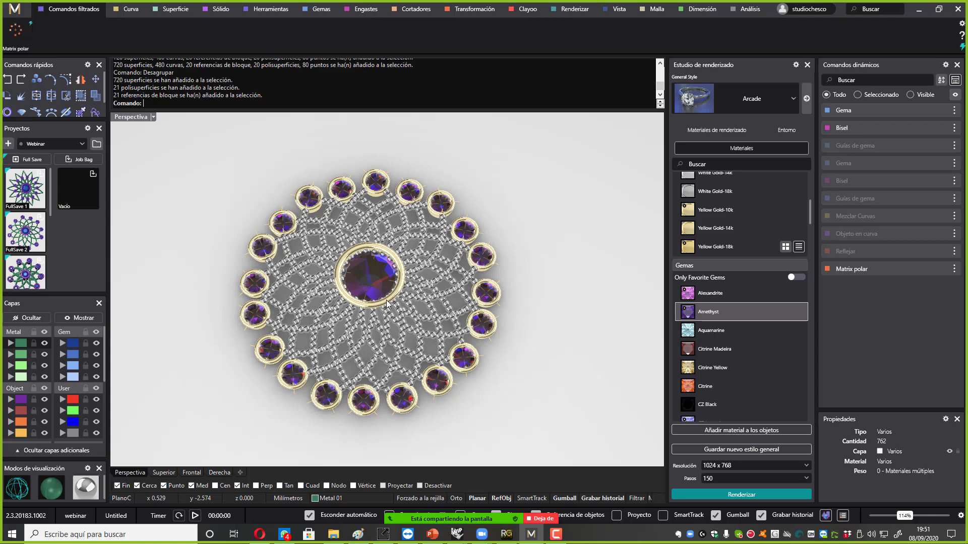
left_click(761, 96)
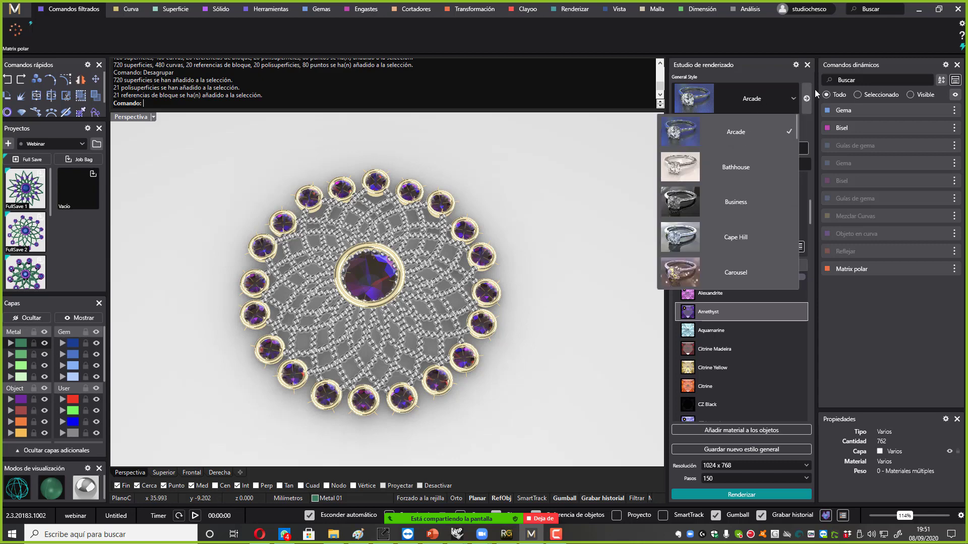
left_click(722, 170)
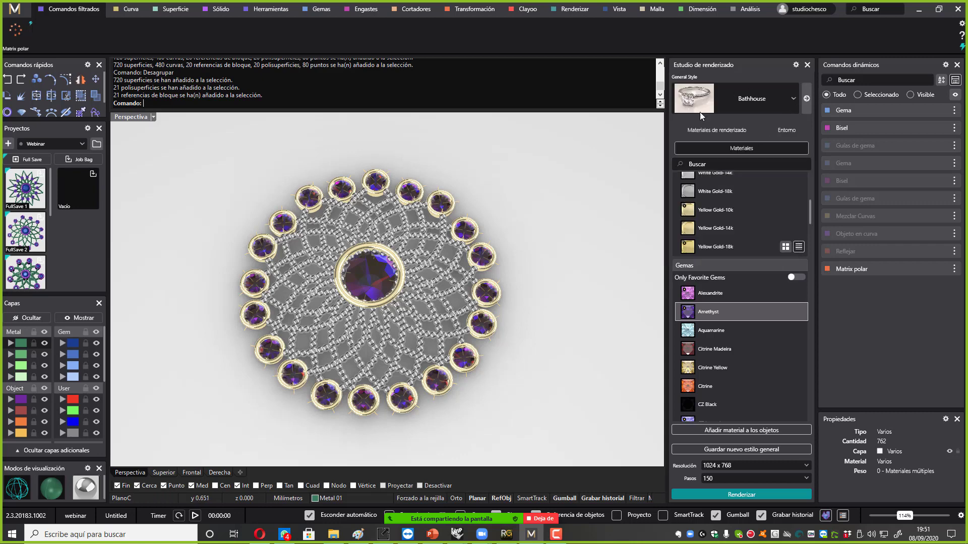
left_click(806, 99)
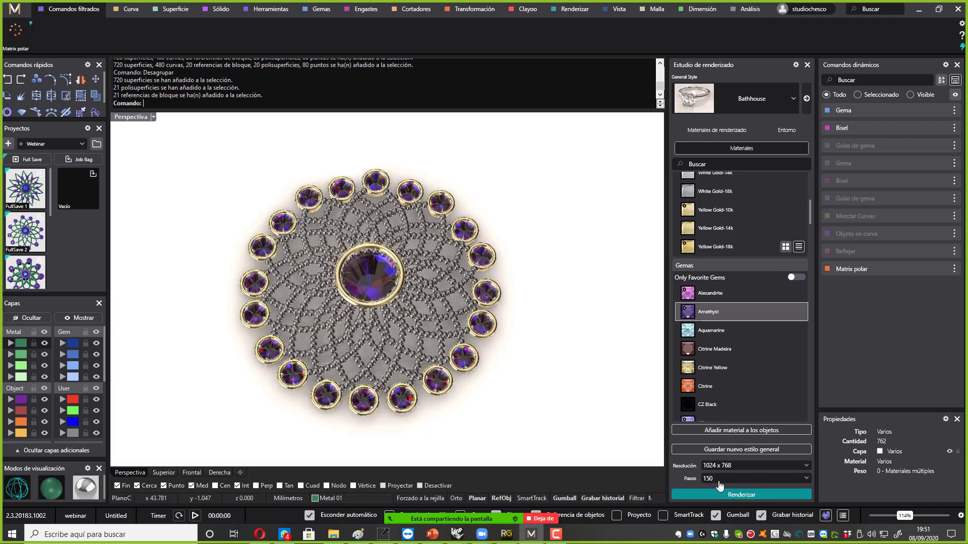
Set the render resolution to 640 x 480 and the passes to 1000, and render the perspective view.
left_click(719, 483)
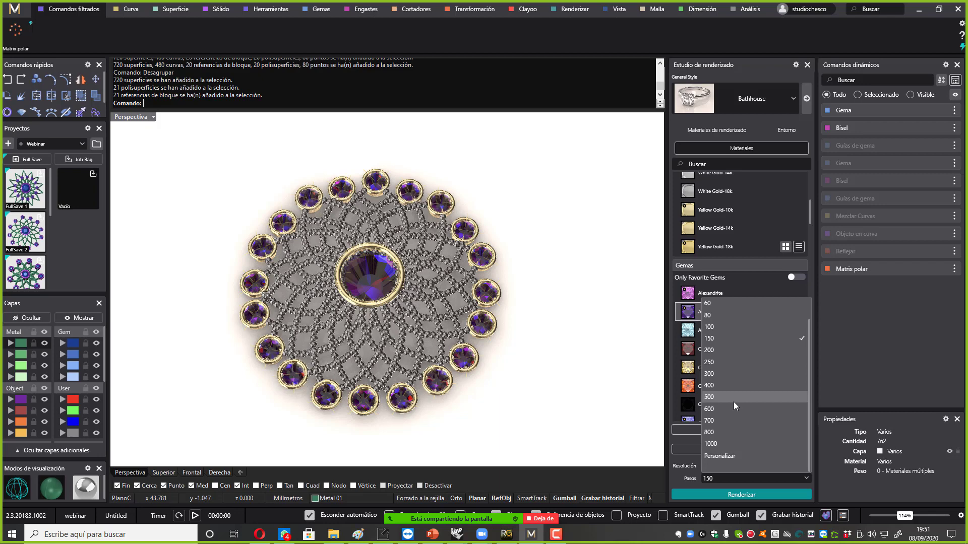
left_click(566, 391)
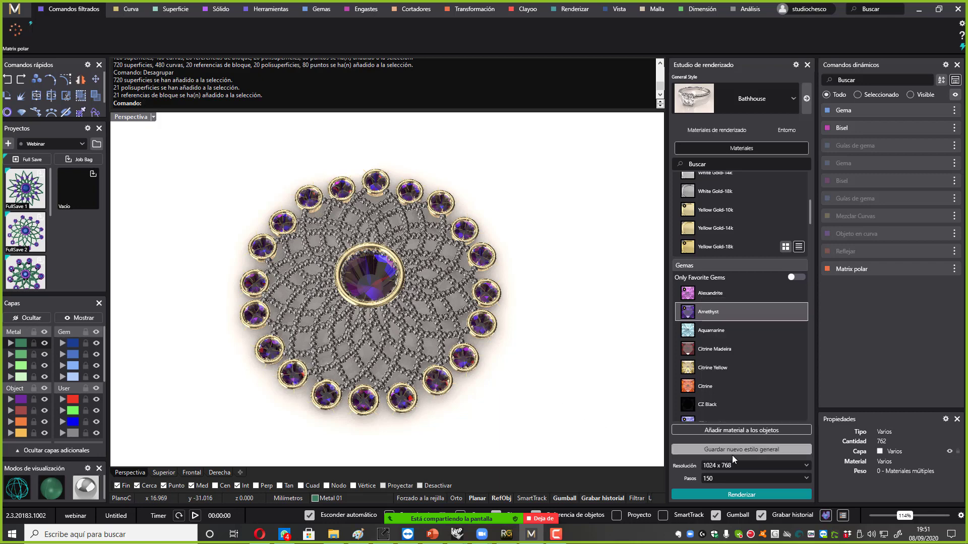
left_click(730, 469)
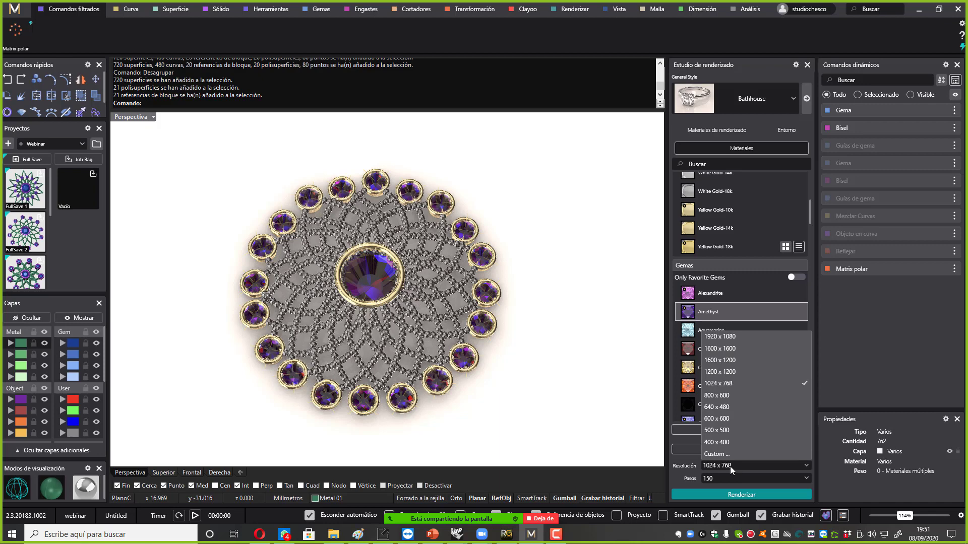
left_click(730, 408)
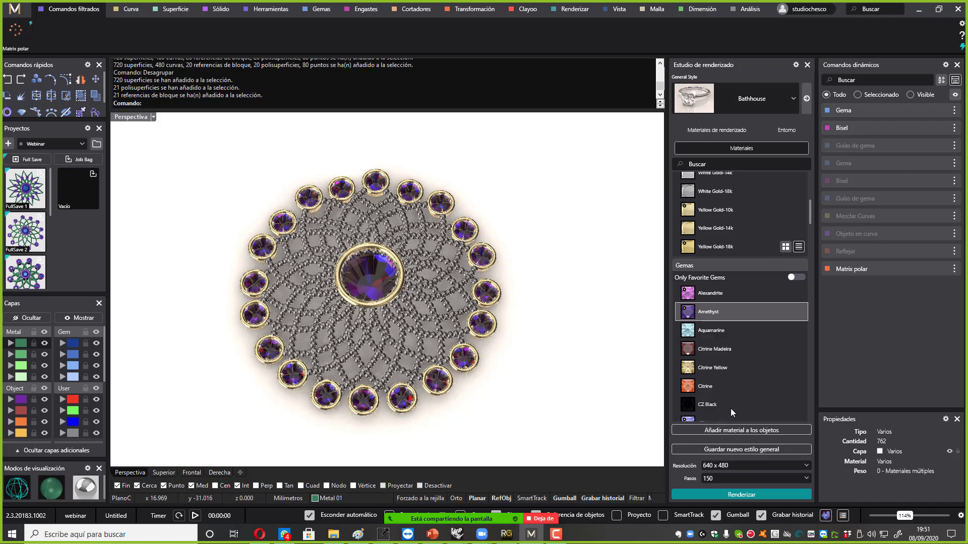
left_click(707, 478)
left_click(715, 441)
left_click(737, 495)
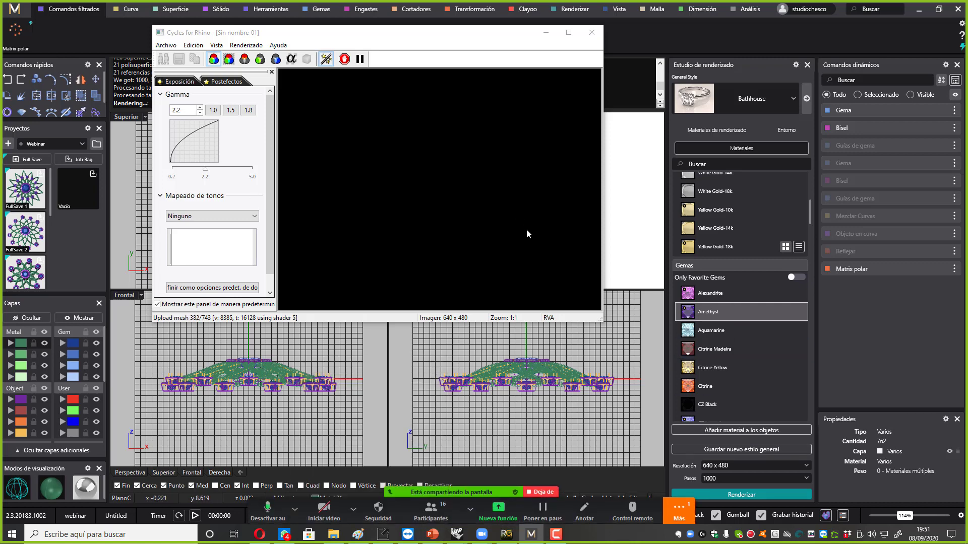
Open the meeting chat, move it clear of the render window, check its messages and minimize it.
left_click(679, 510)
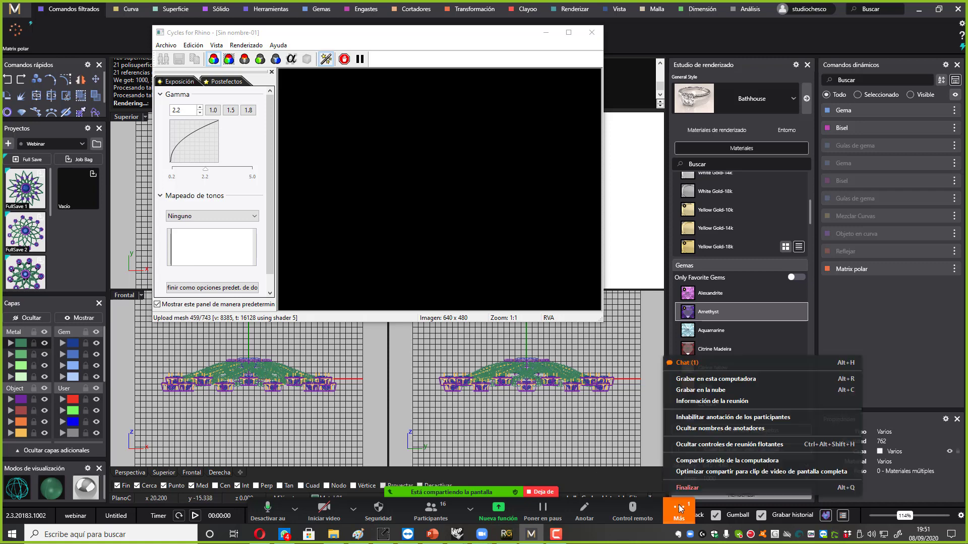
left_click(692, 363)
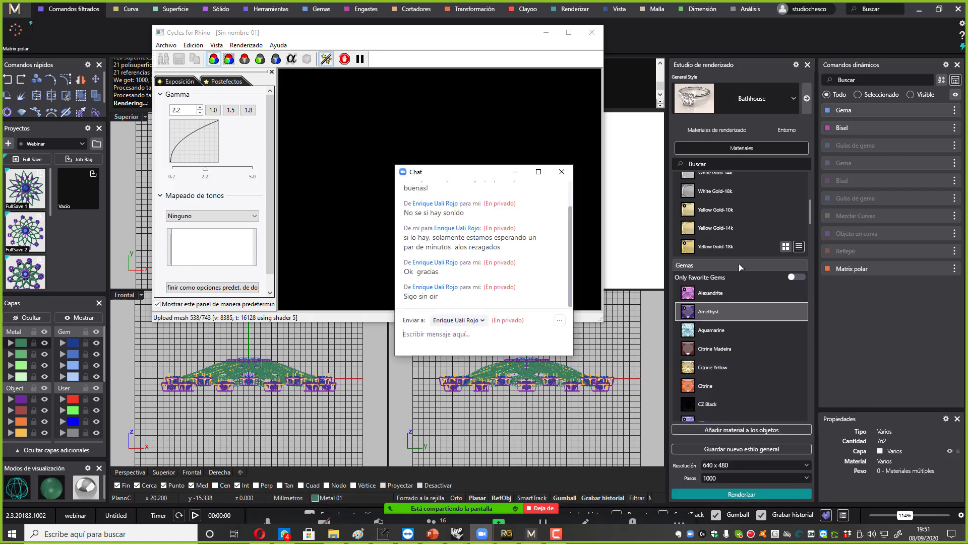
left_click_drag(470, 169, 820, 118)
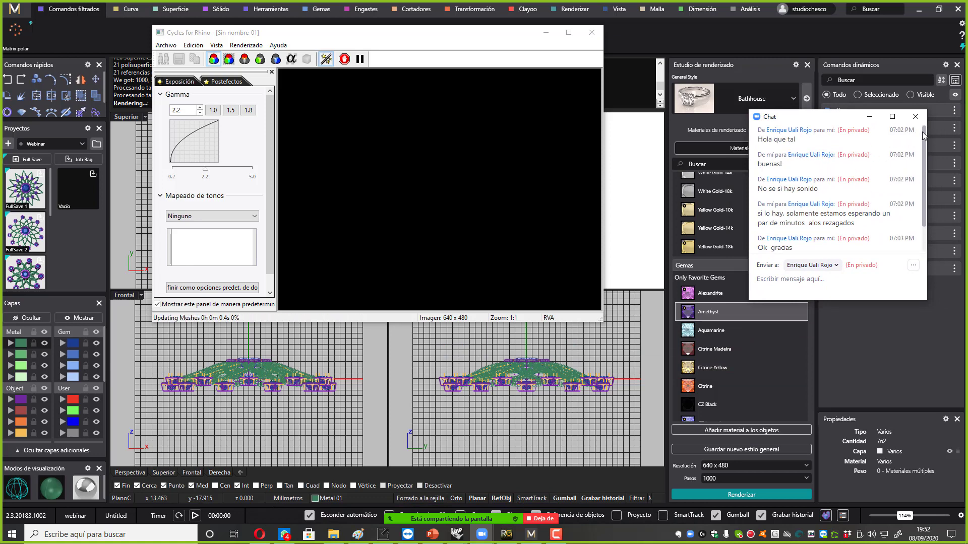
left_click(869, 117)
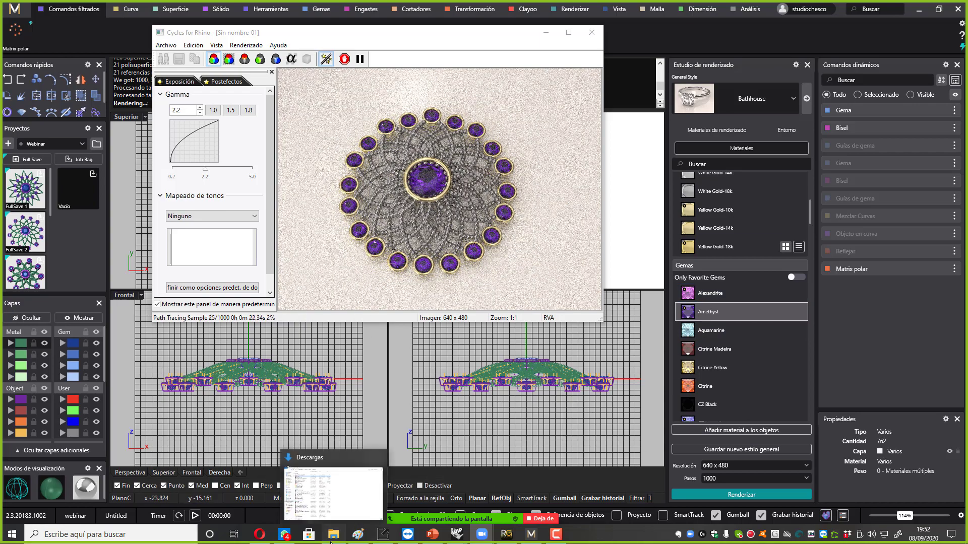
Switch to File Explorer, search Dropbox for renders and open the renders folder located directly in D:\Dropbox.
left_click(333, 534)
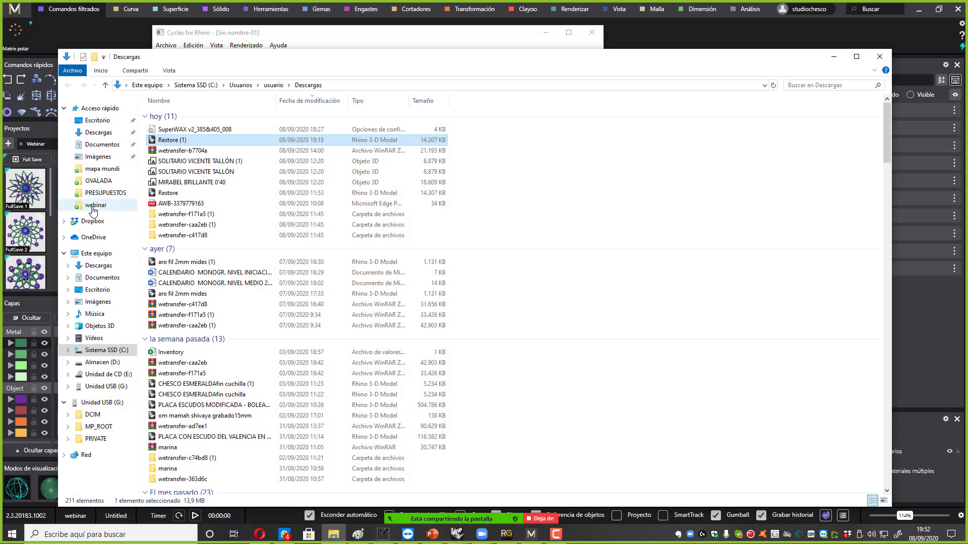
left_click(93, 225)
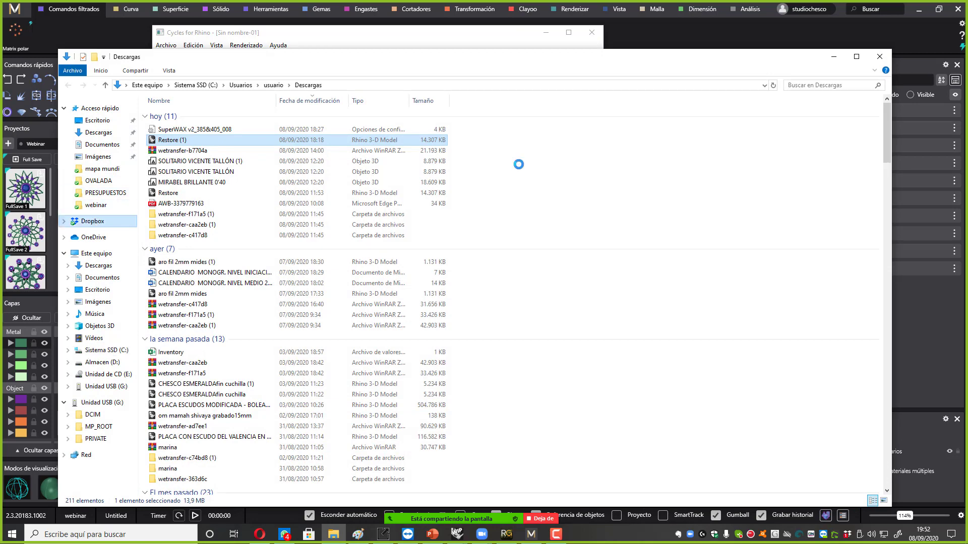
left_click(829, 84)
type("render")
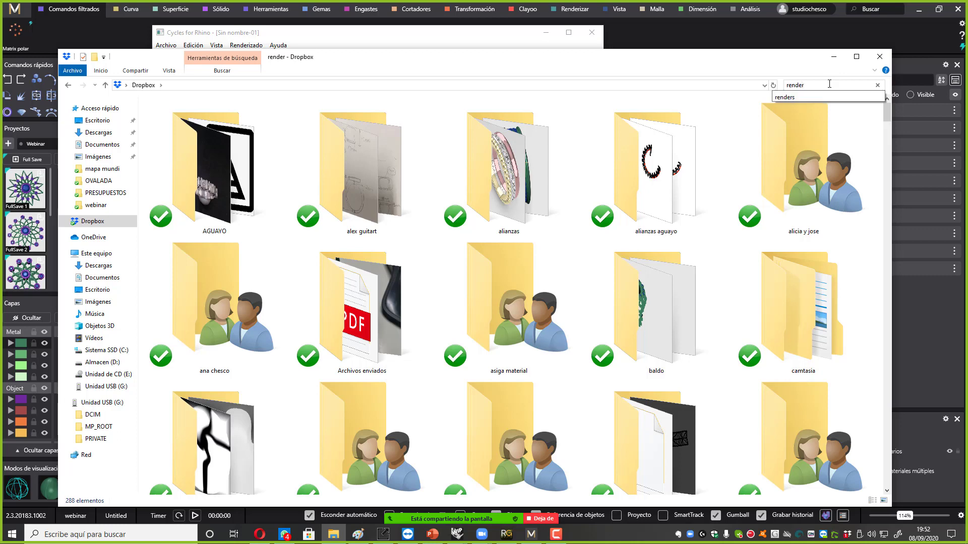
key("Return")
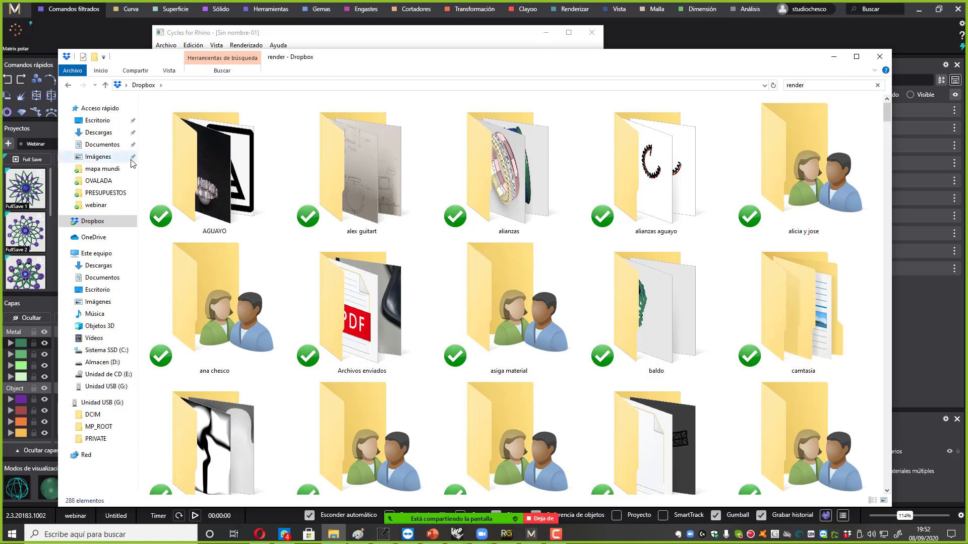
scroll(347, 247, "down", 1)
scroll(347, 247, "down", 4)
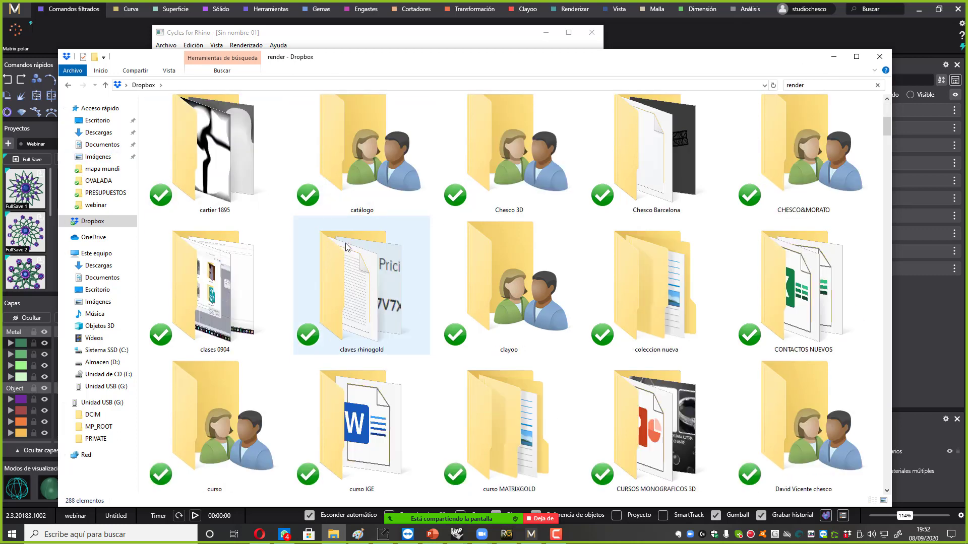
left_click(833, 82)
key("Return")
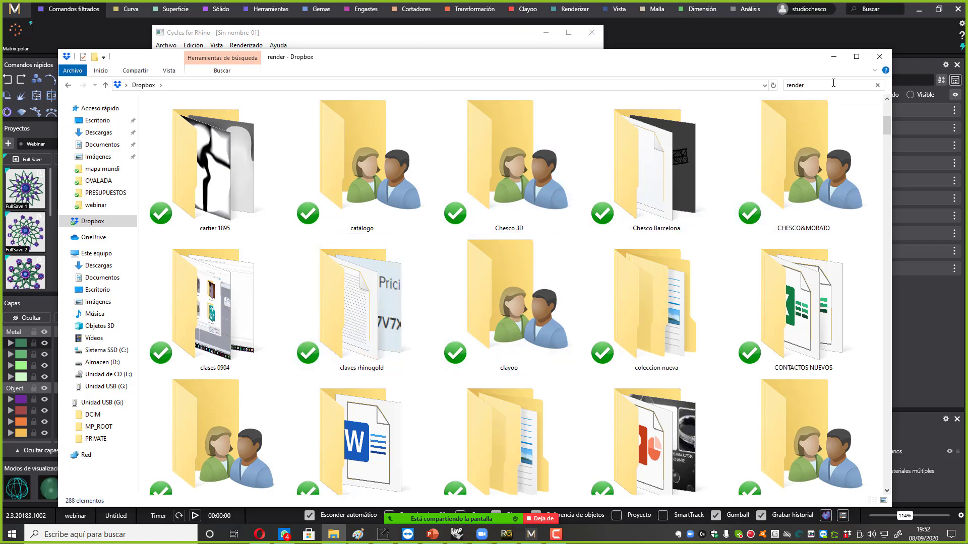
type("s")
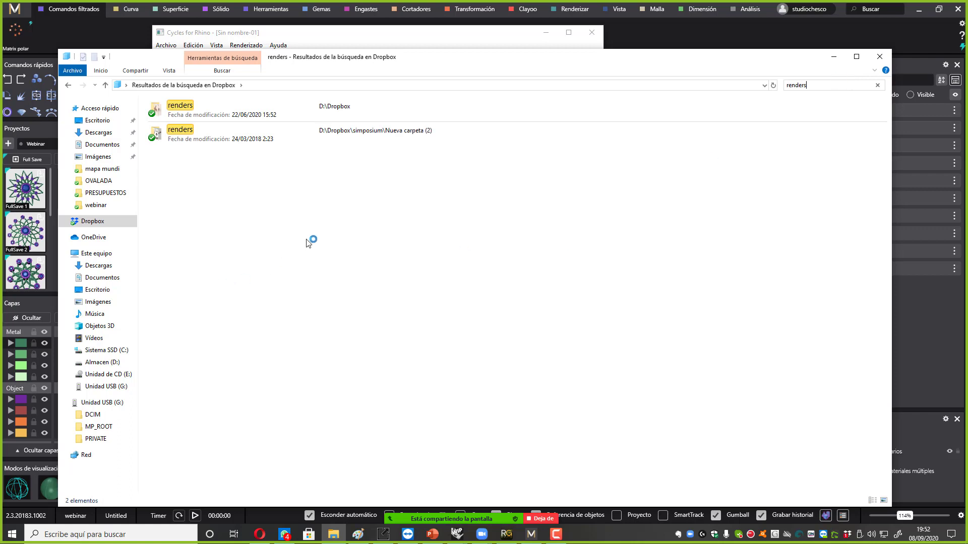
double_click(212, 113)
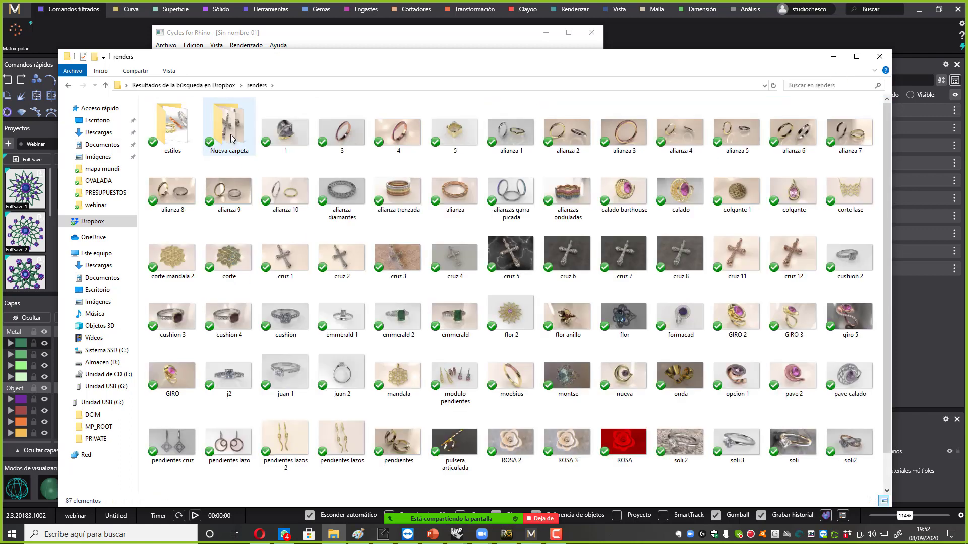
View the jewelry renders in Nueva carpeta one after another, from cruz 9 through MEDIA TRENZADA.
double_click(230, 137)
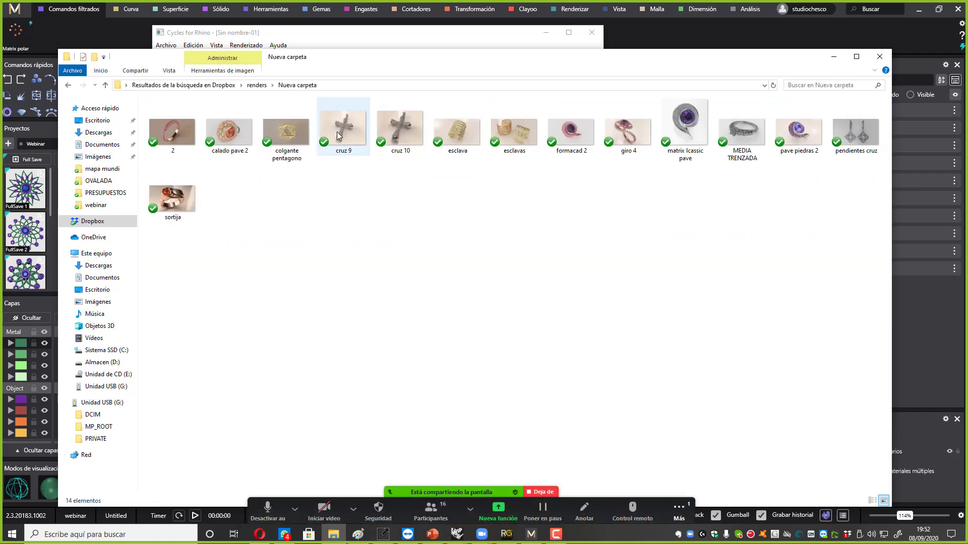
double_click(338, 135)
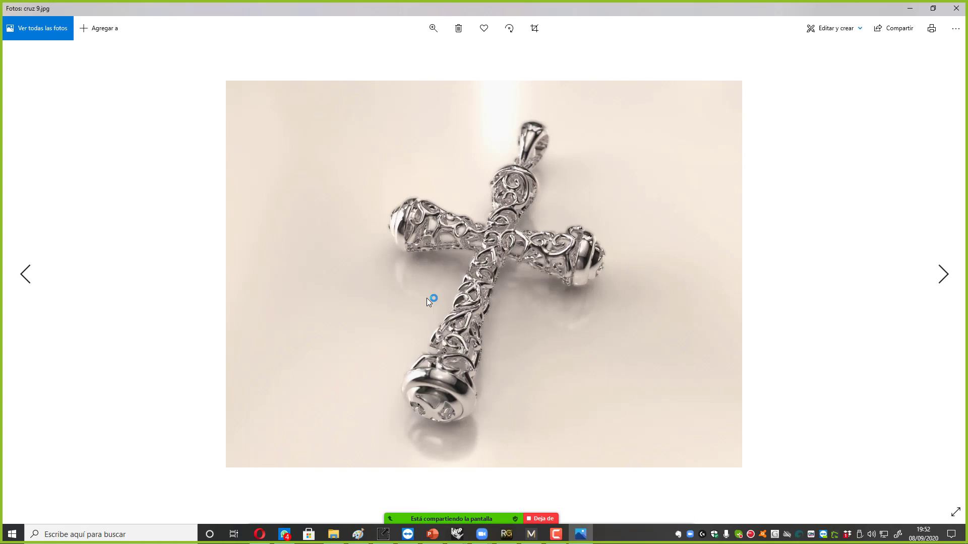
key("Right")
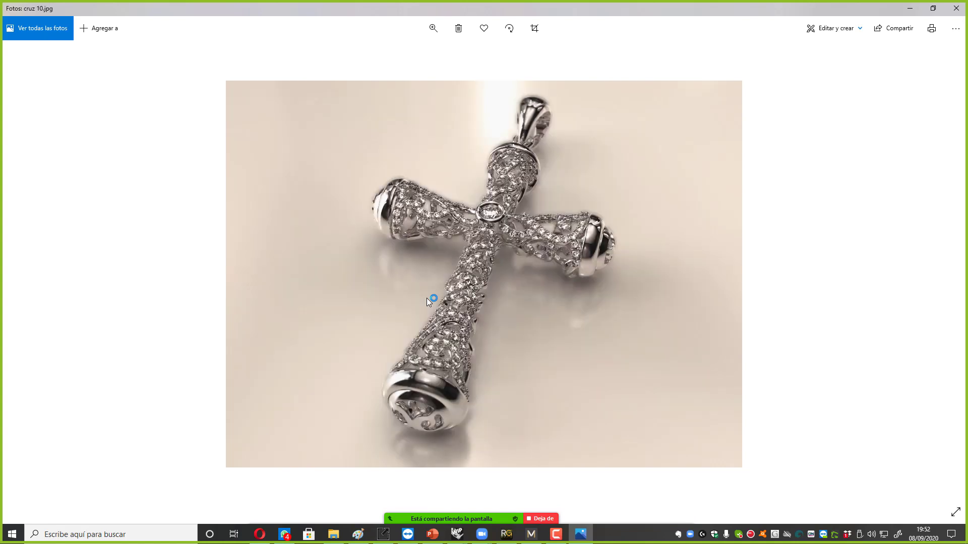
key("Right")
key("Right")
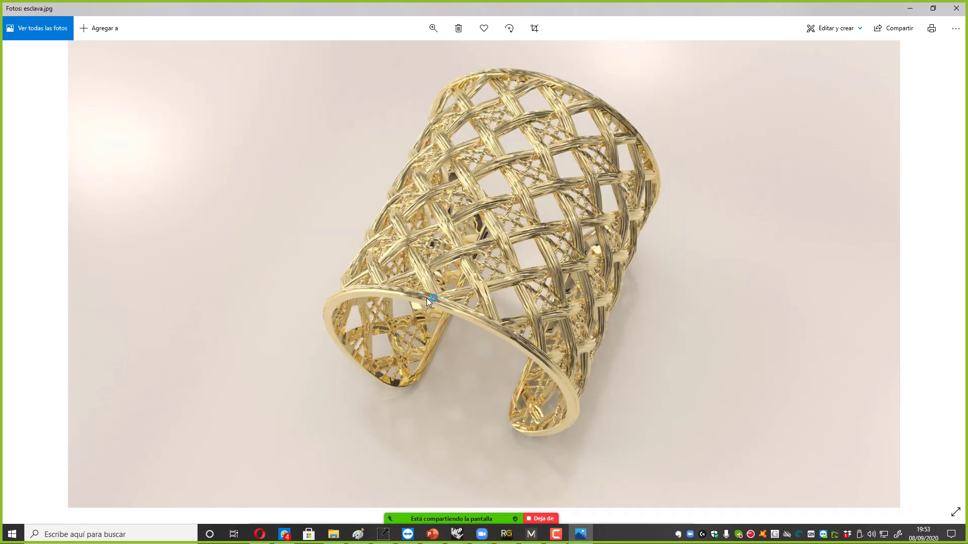
key("Right")
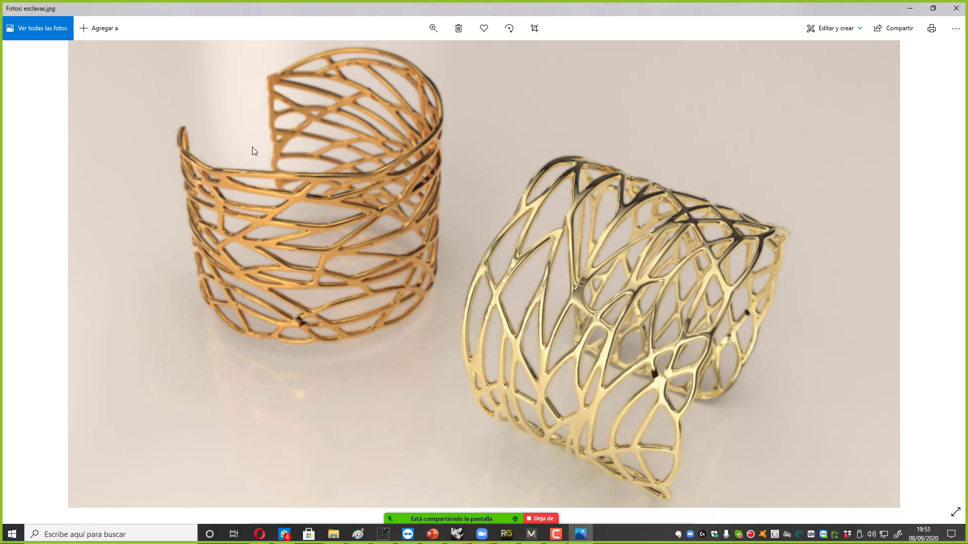
key("Right")
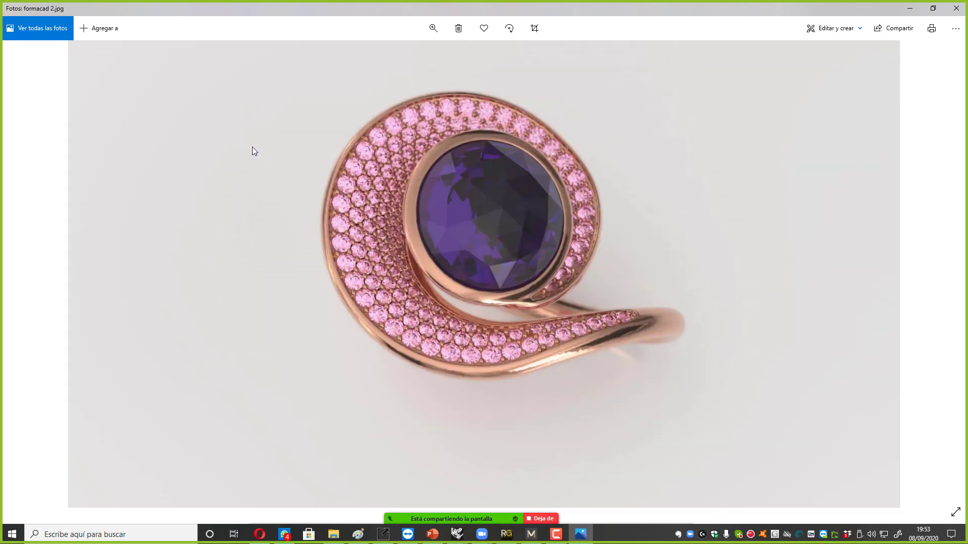
key("Right")
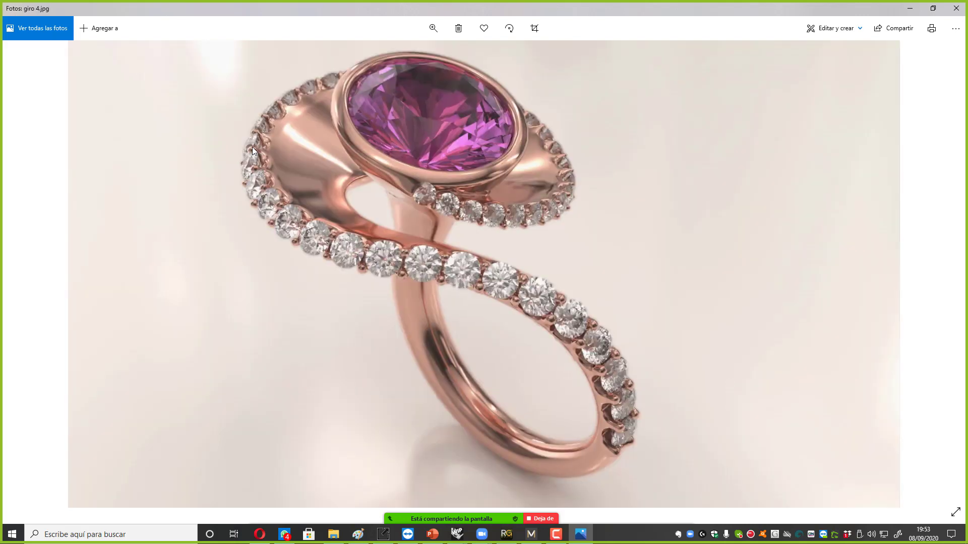
key("Right")
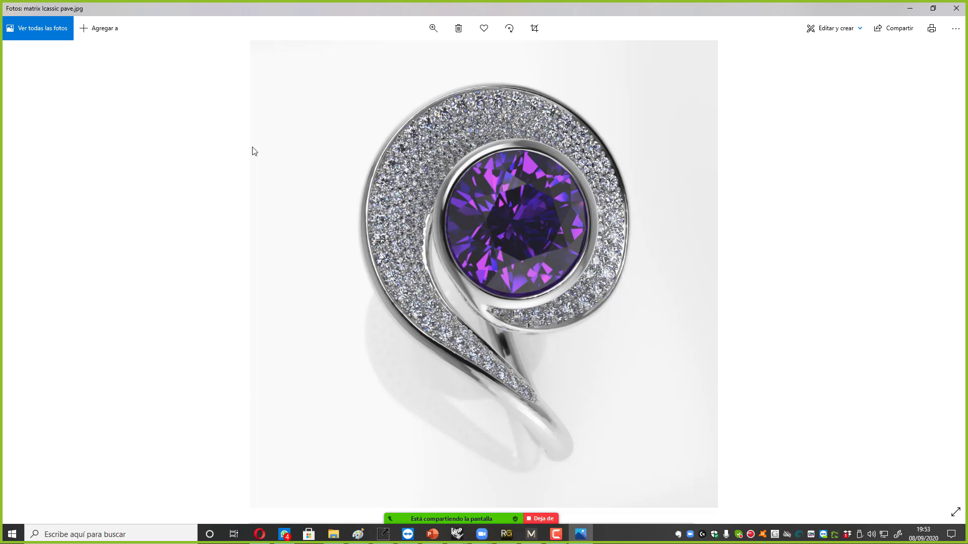
key("Right")
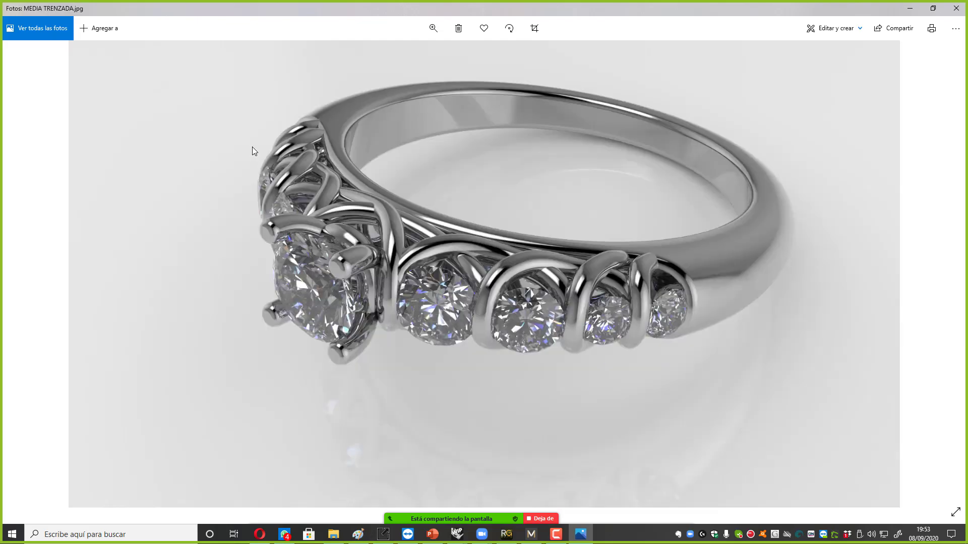